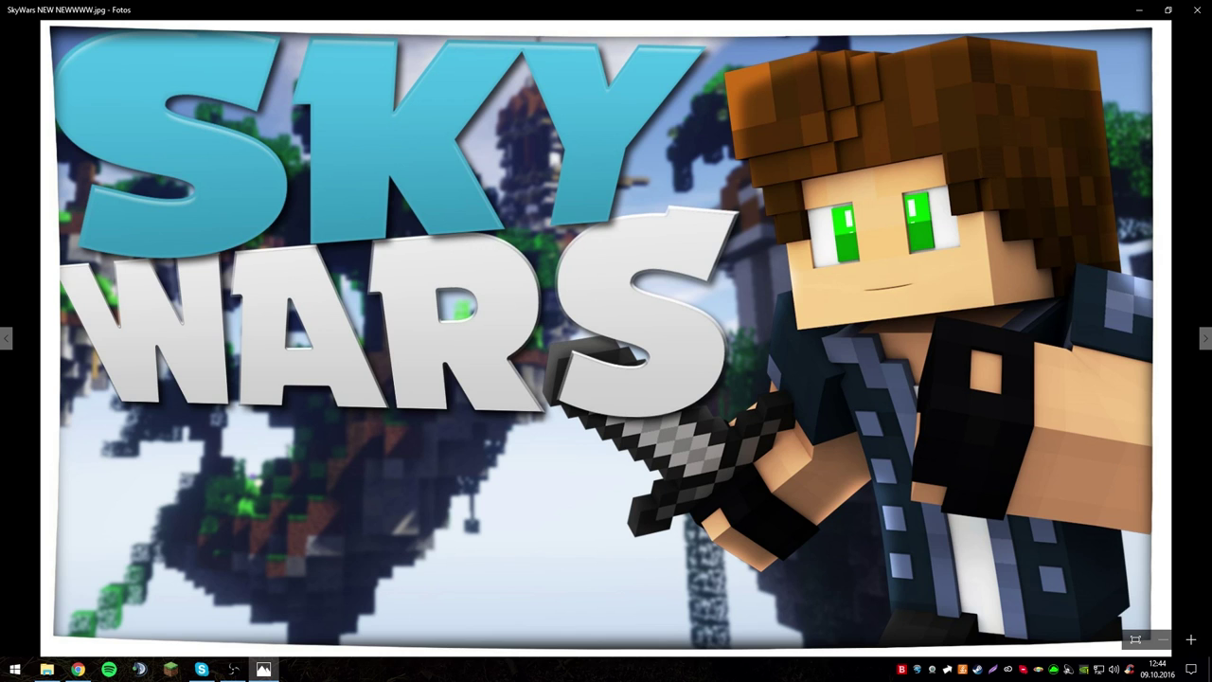
Flip between the earlier SkyWars thumbnails in Photos, then close the viewer.
key("Left")
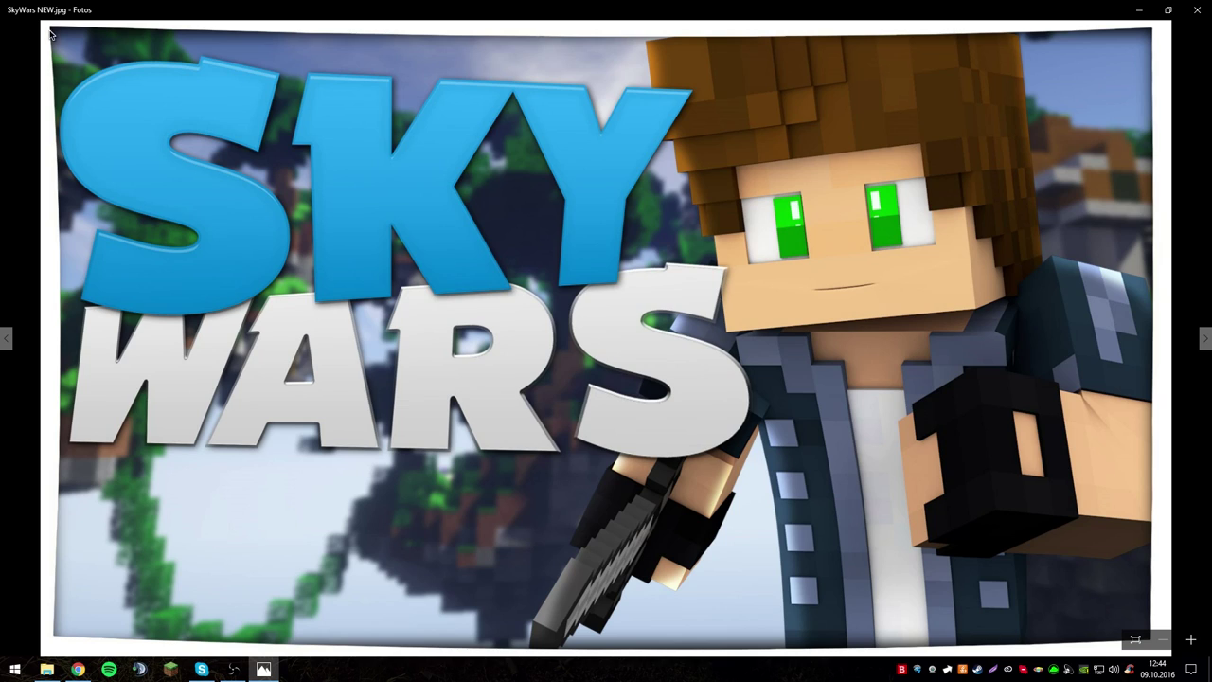
key("Right")
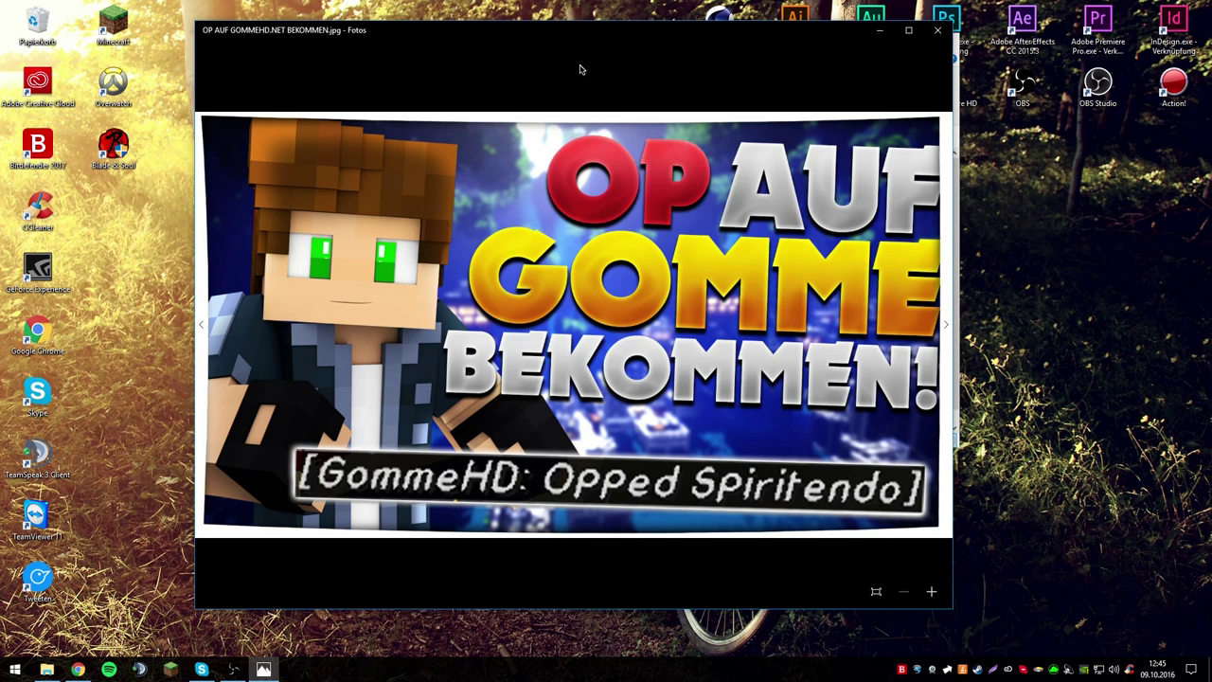
left_click(938, 29)
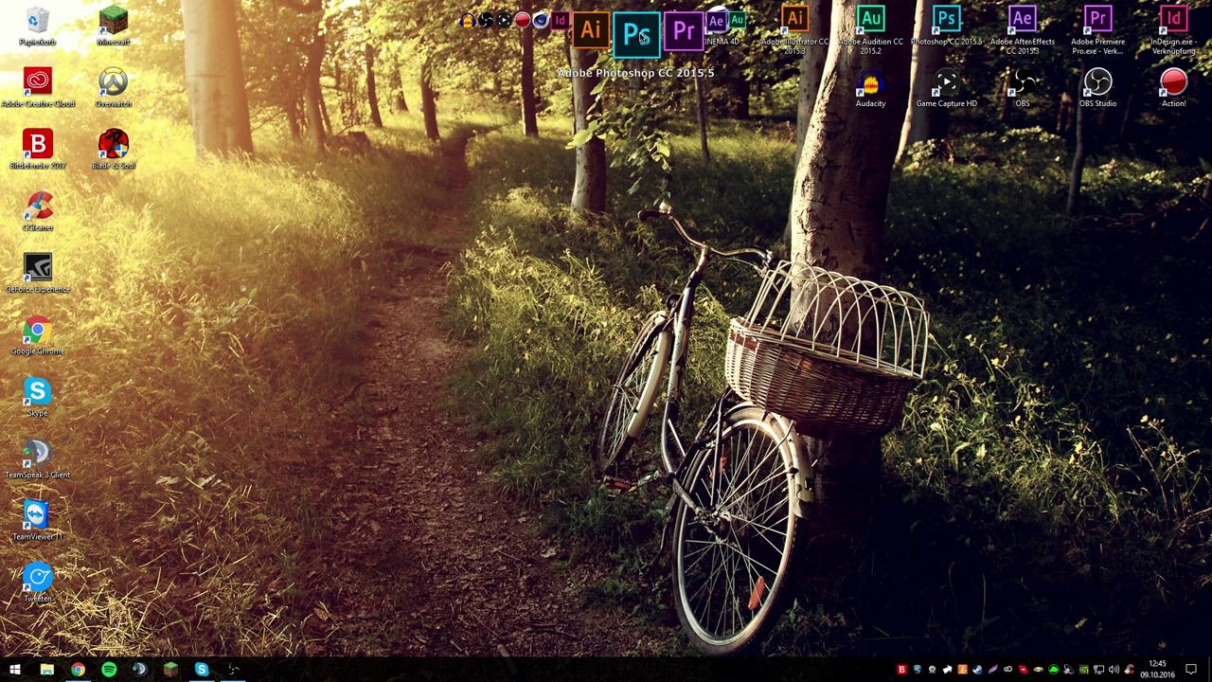
Launch Photoshop CC 2015.5 from the dock and start a new document.
left_click(640, 36)
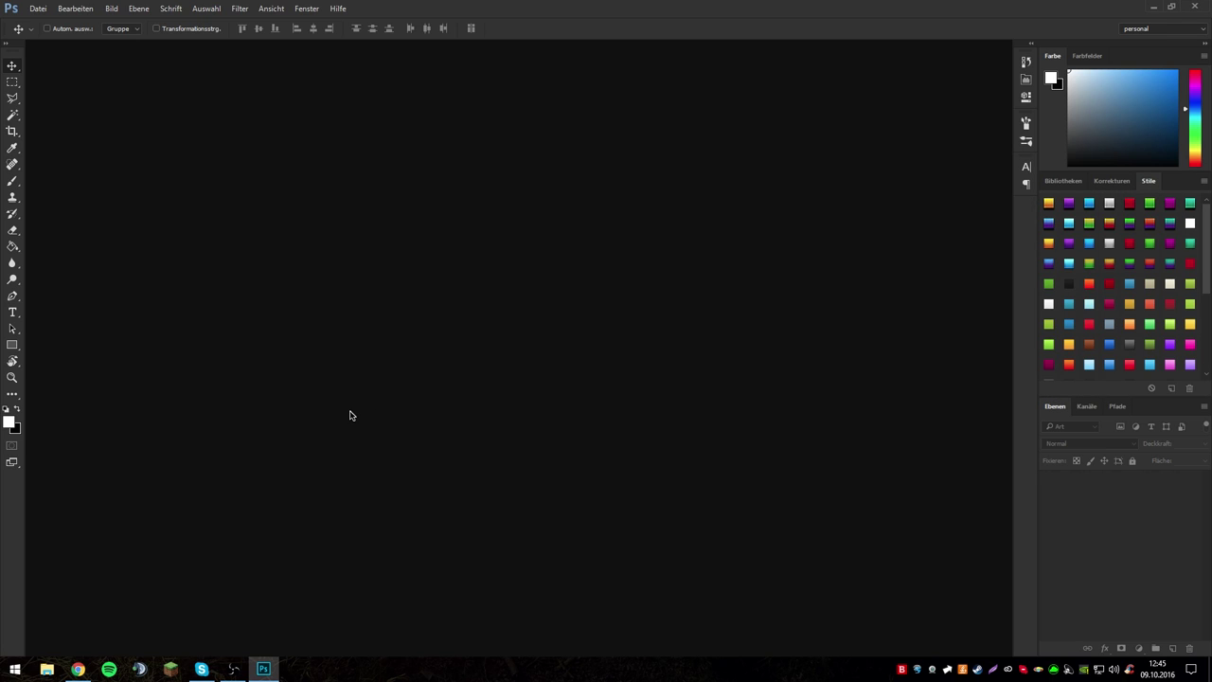
key("ctrl+n")
Create a 1920 × 1080 px document at 72 ppi with a white background.
left_click_drag(398, 168, 413, 206)
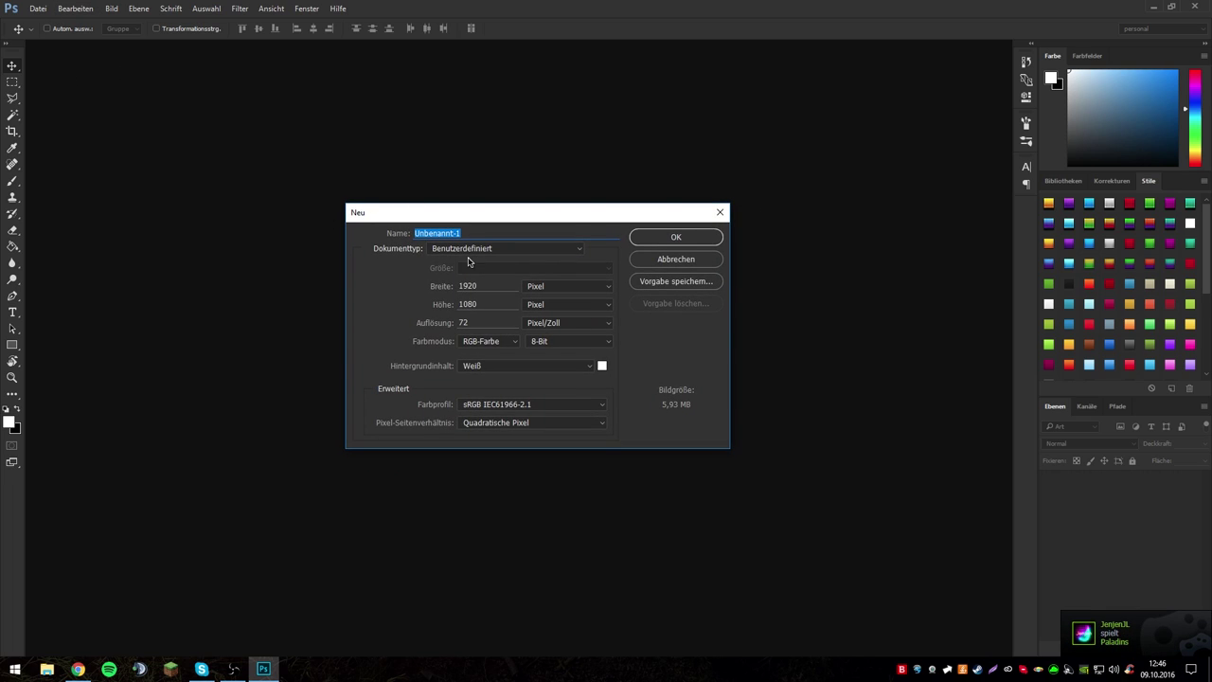
left_click(498, 290)
double_click(500, 291)
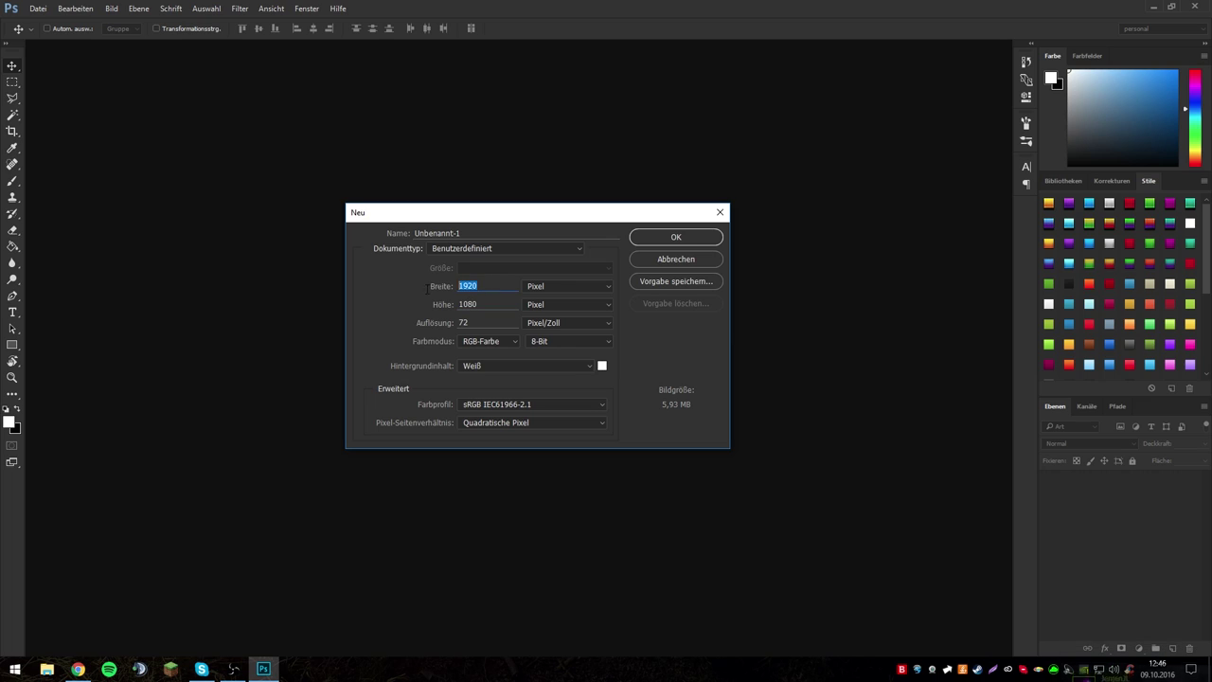
double_click(494, 305)
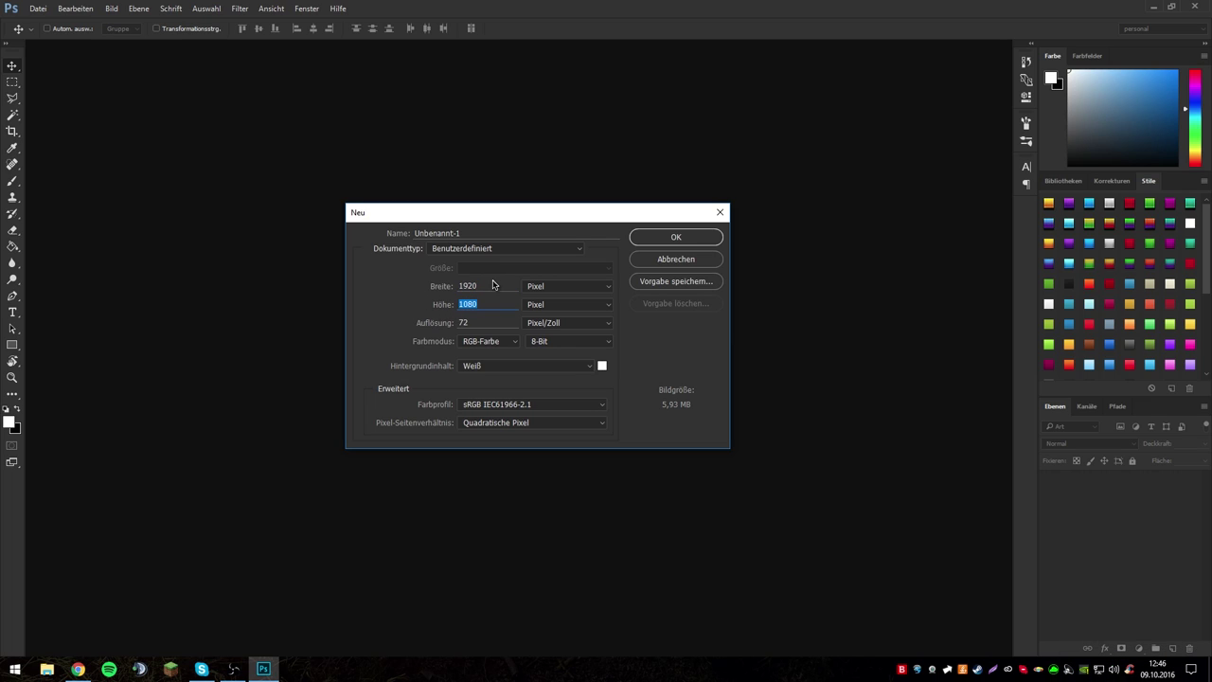
double_click(485, 321)
left_click(477, 369)
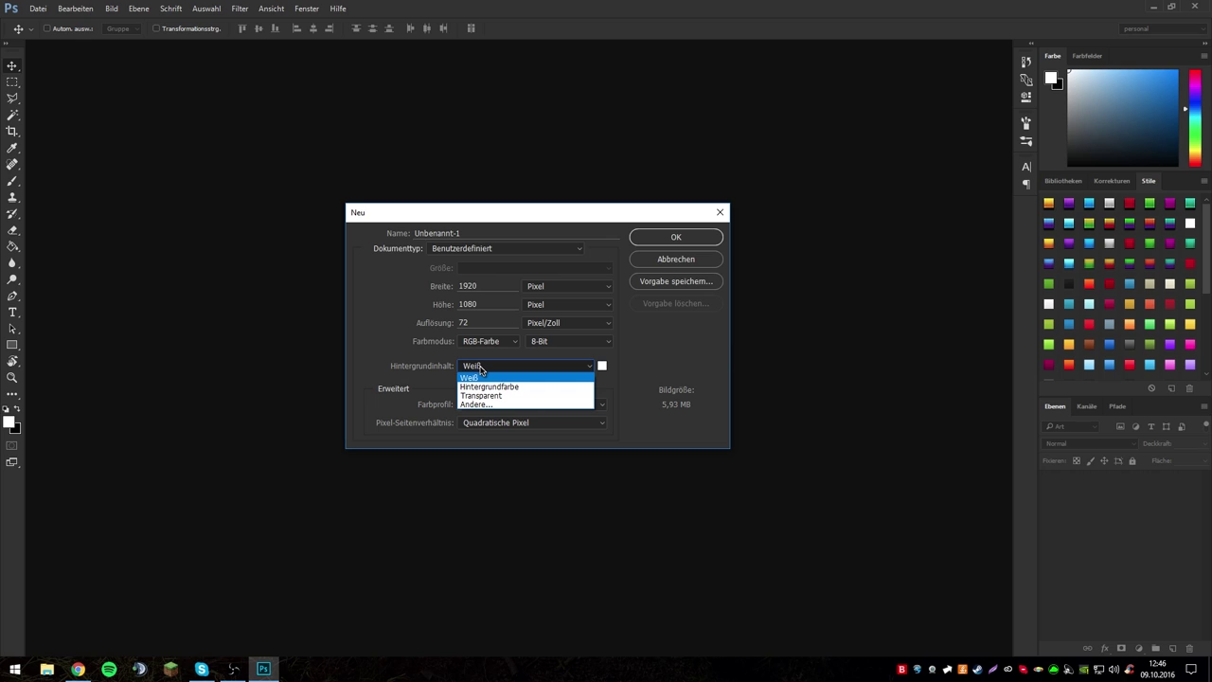
left_click(478, 370)
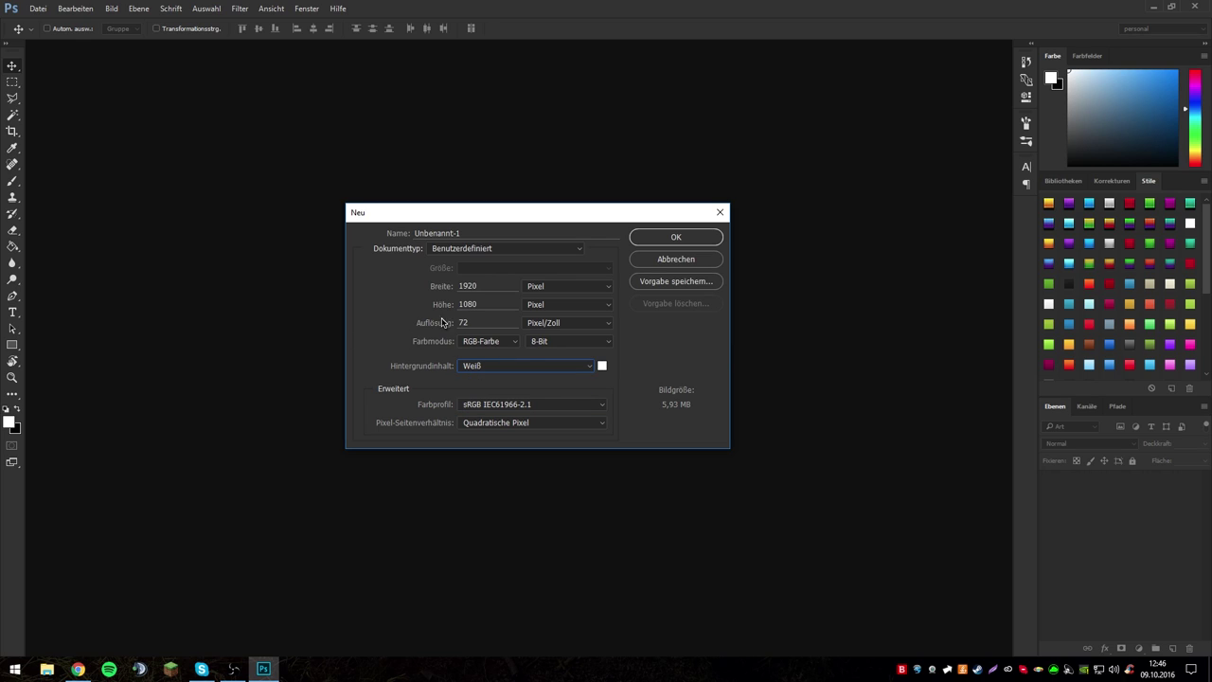
left_click(692, 241)
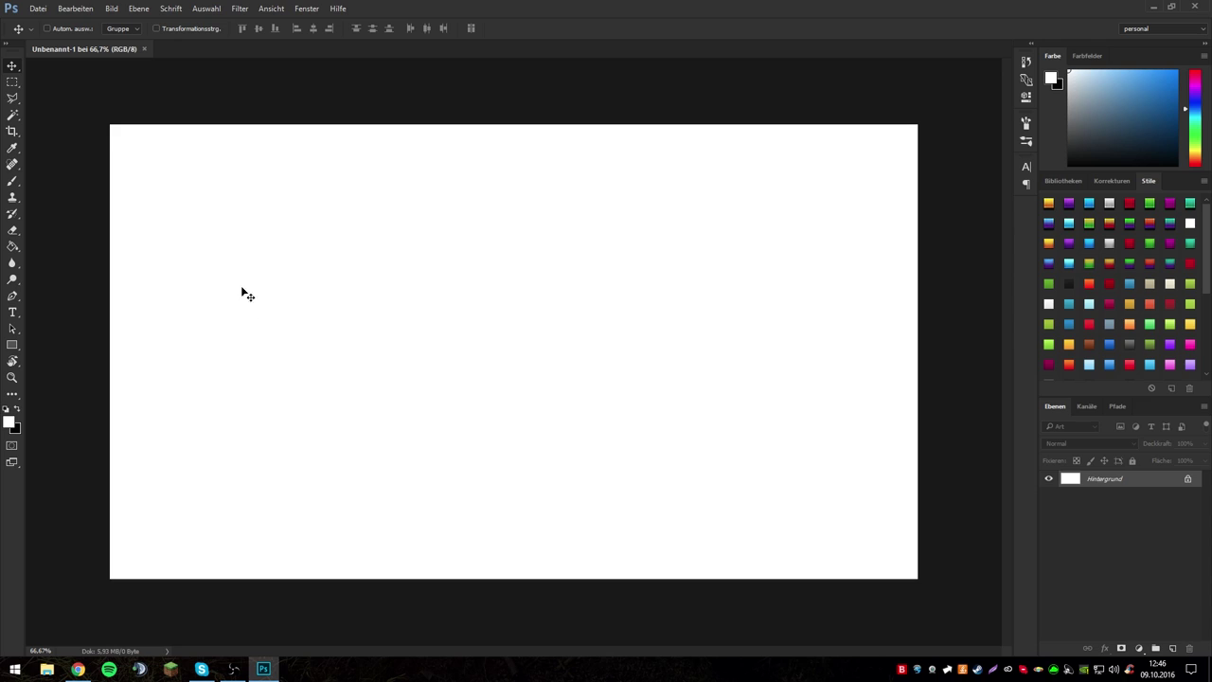
Type the word THUMBNAIL on the canvas in black.
key("t")
left_click(301, 257)
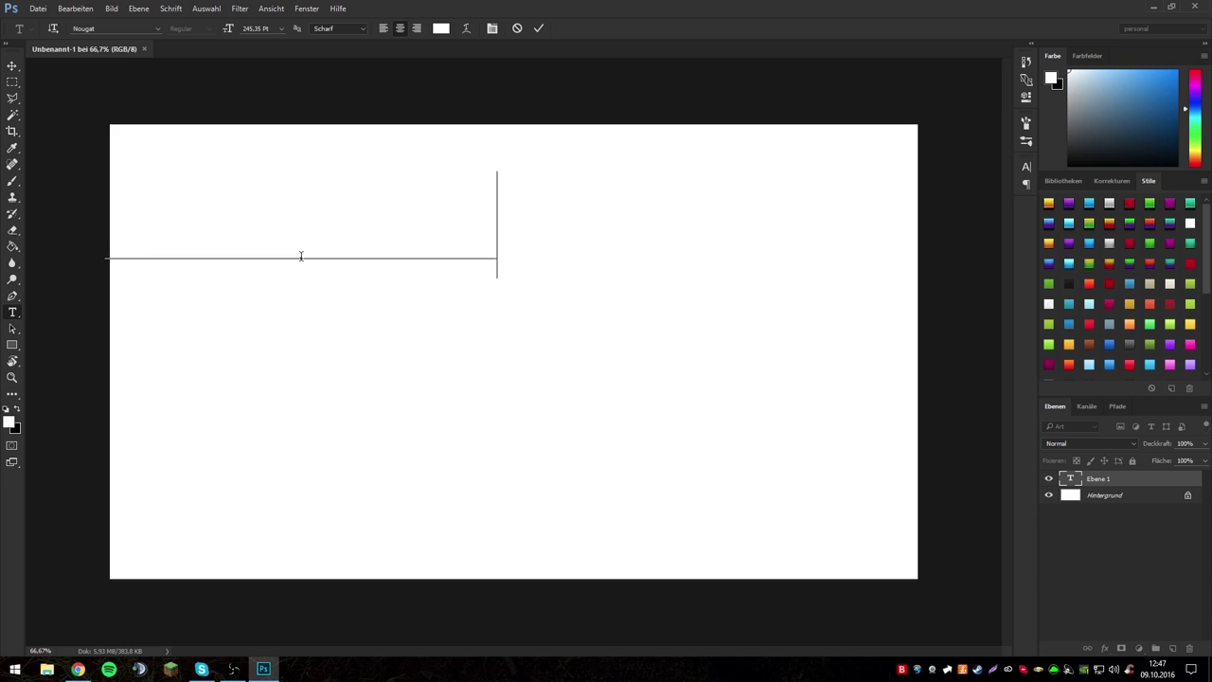
key("ctrl+a")
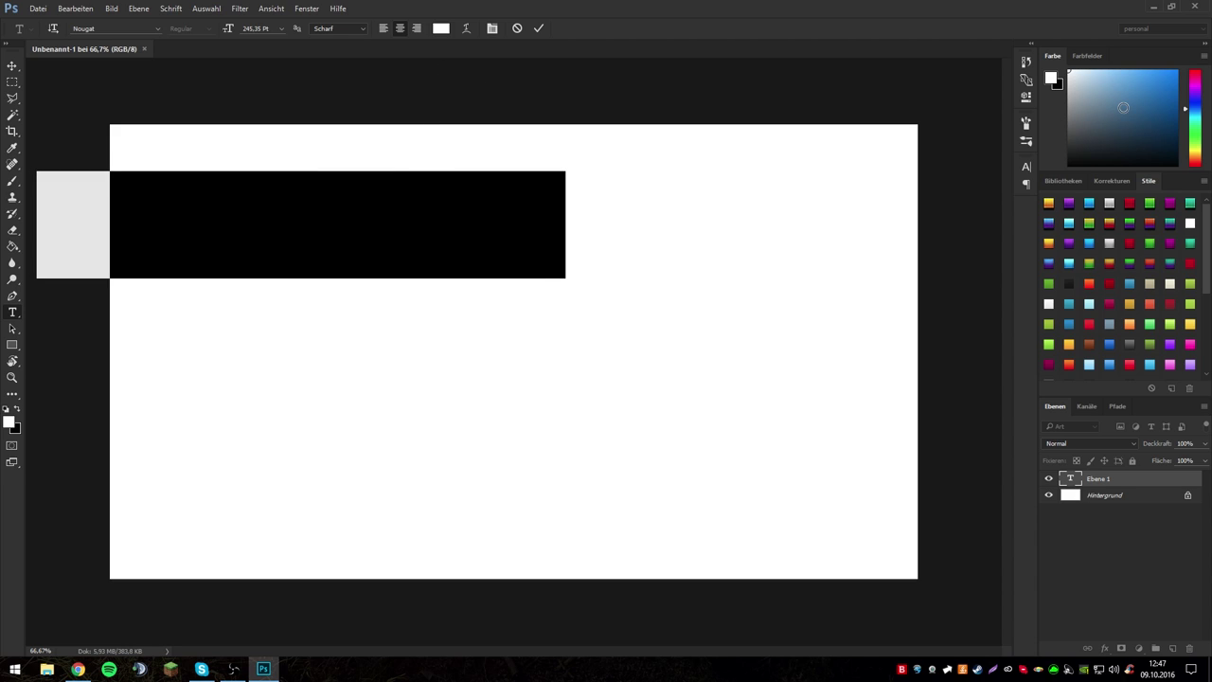
left_click(1069, 165)
left_click(385, 177)
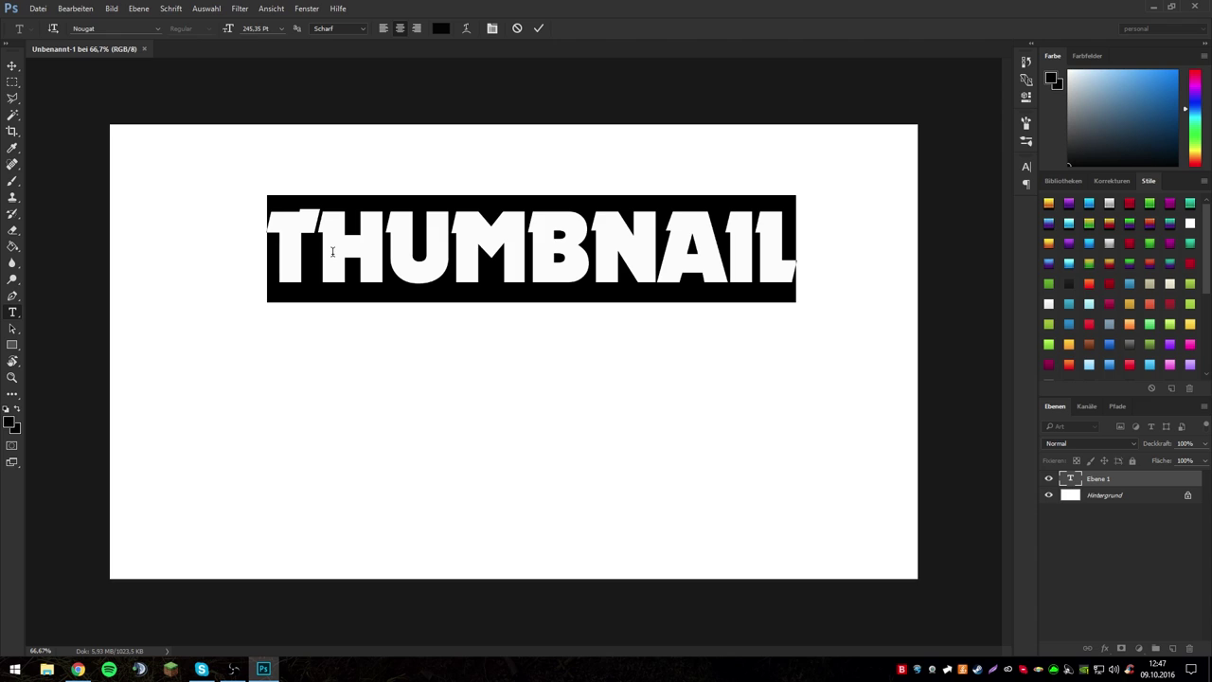
left_click(373, 261)
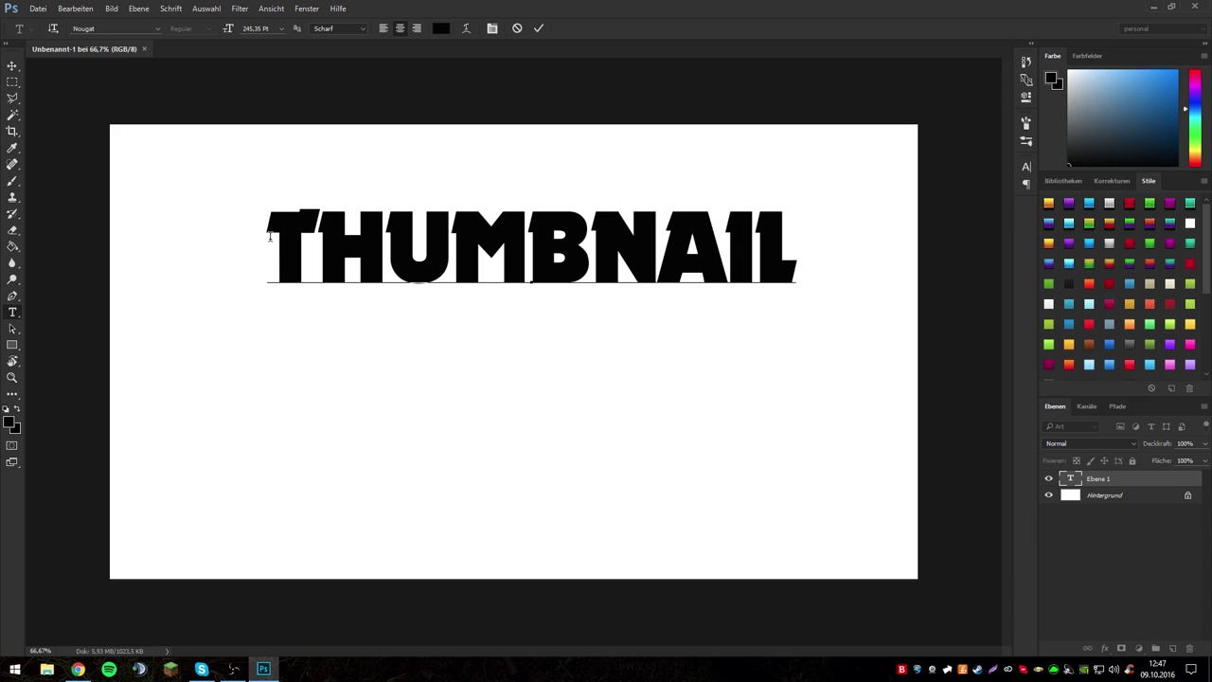
key("Home")
key("shift+Right")
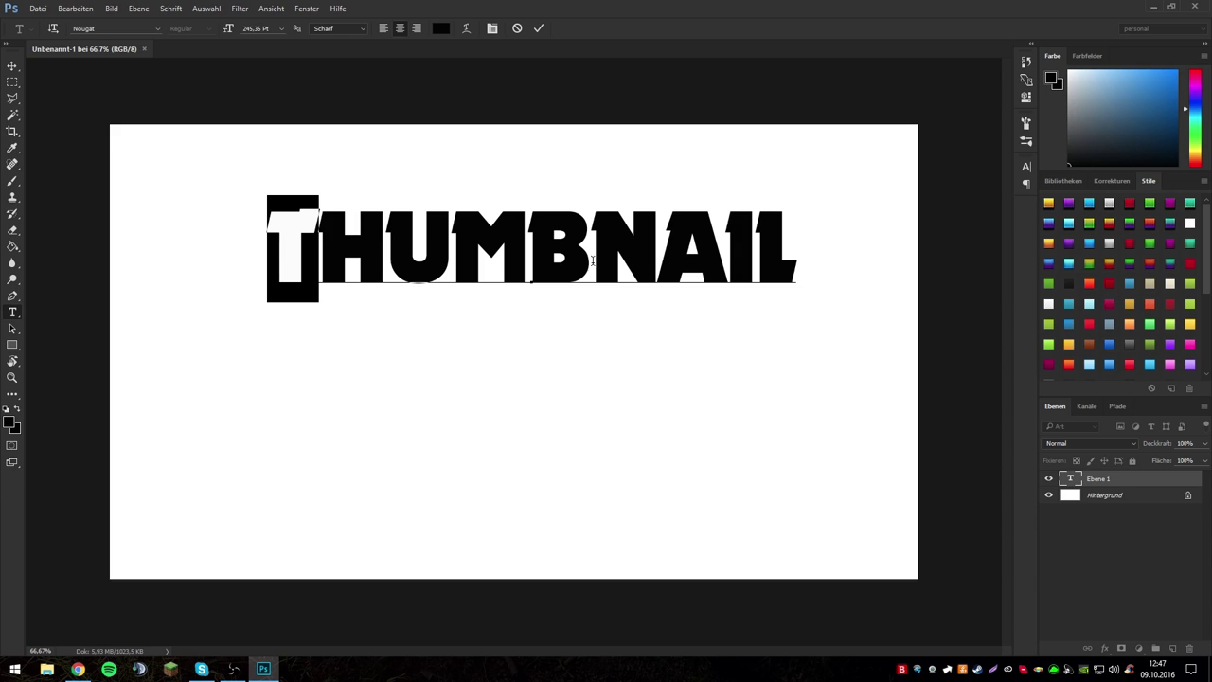
left_click(726, 259, "shift")
left_click(725, 259)
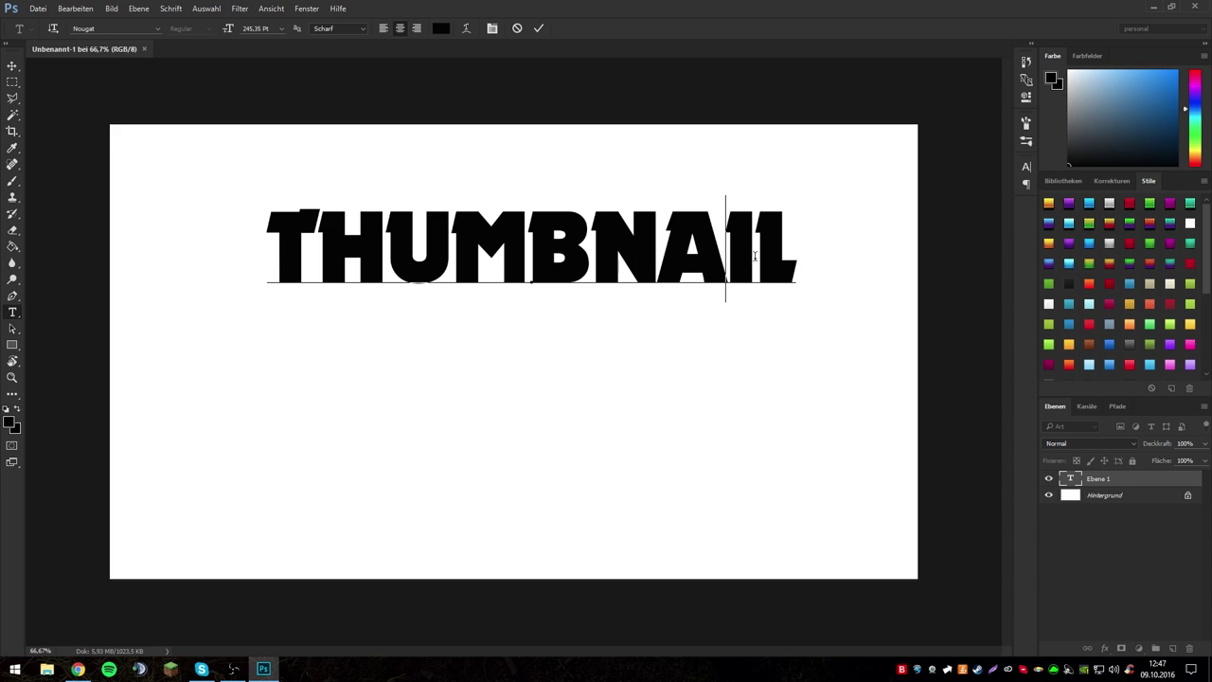
left_click_drag(785, 254, 118, 245)
left_click(1103, 480)
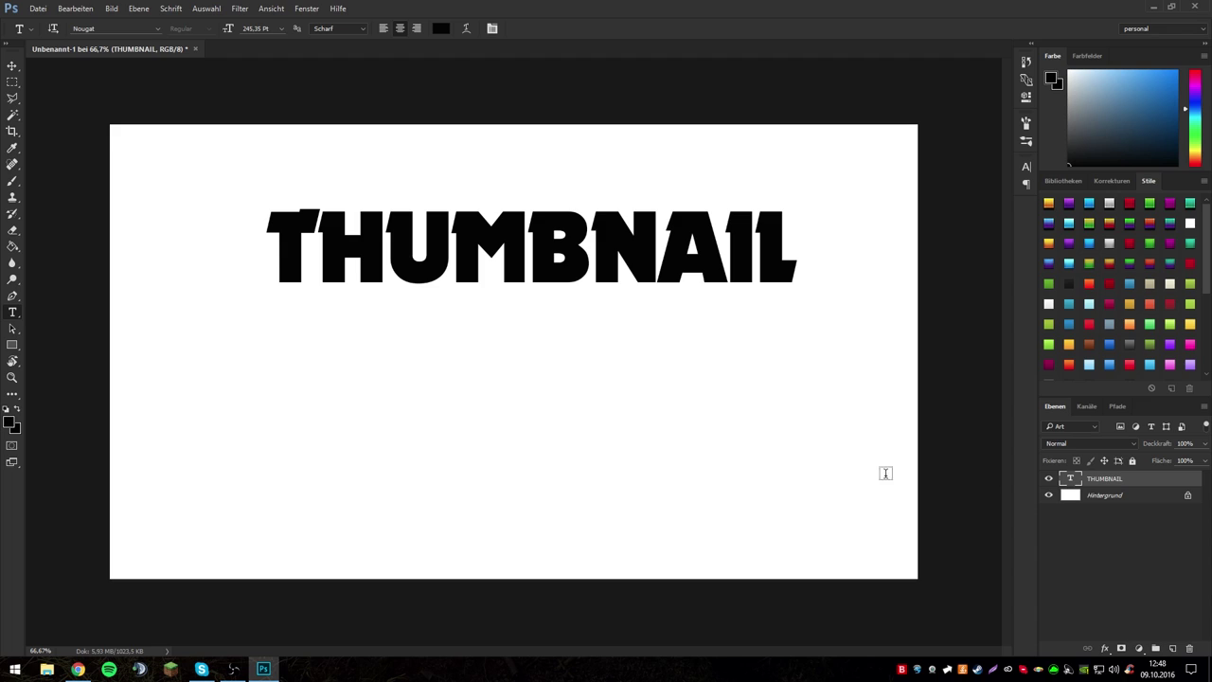
Add TUTORIAL as a second text line, placed beneath THUMBNAIL and shifted right.
left_click(438, 407)
type("TUTR")
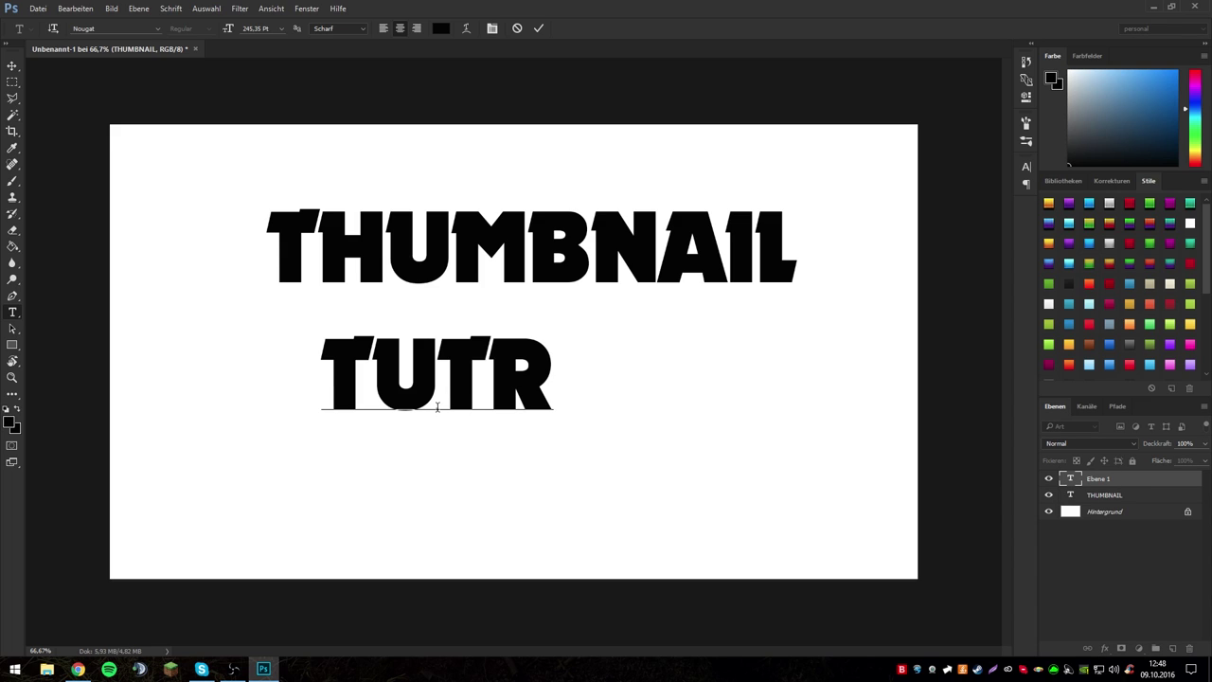
key("BackSpace")
type("ORIAL")
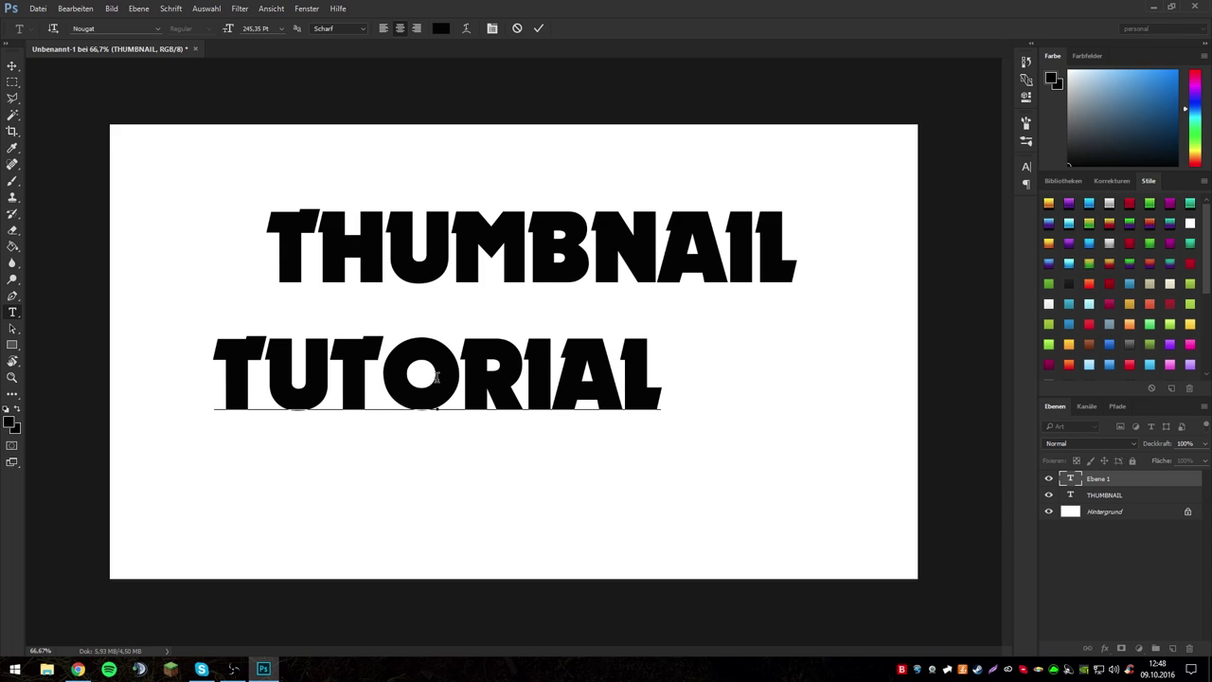
left_click_drag(437, 378, 685, 375)
left_click(1121, 479)
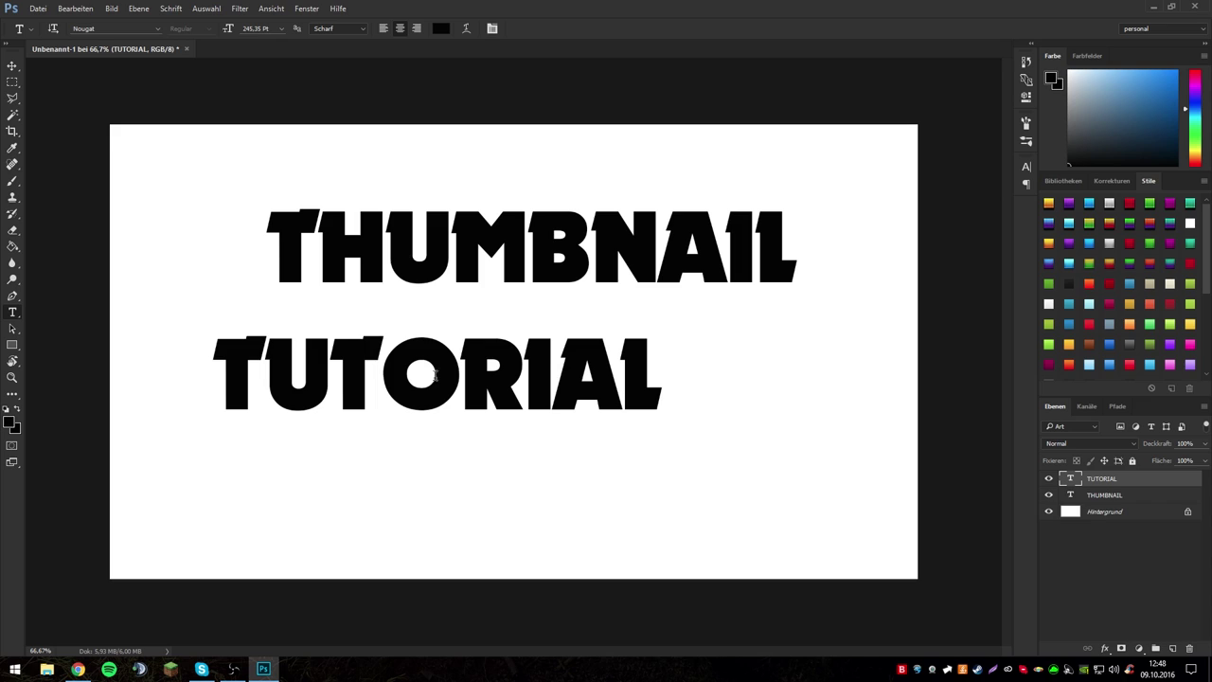
left_click_drag(434, 378, 563, 353)
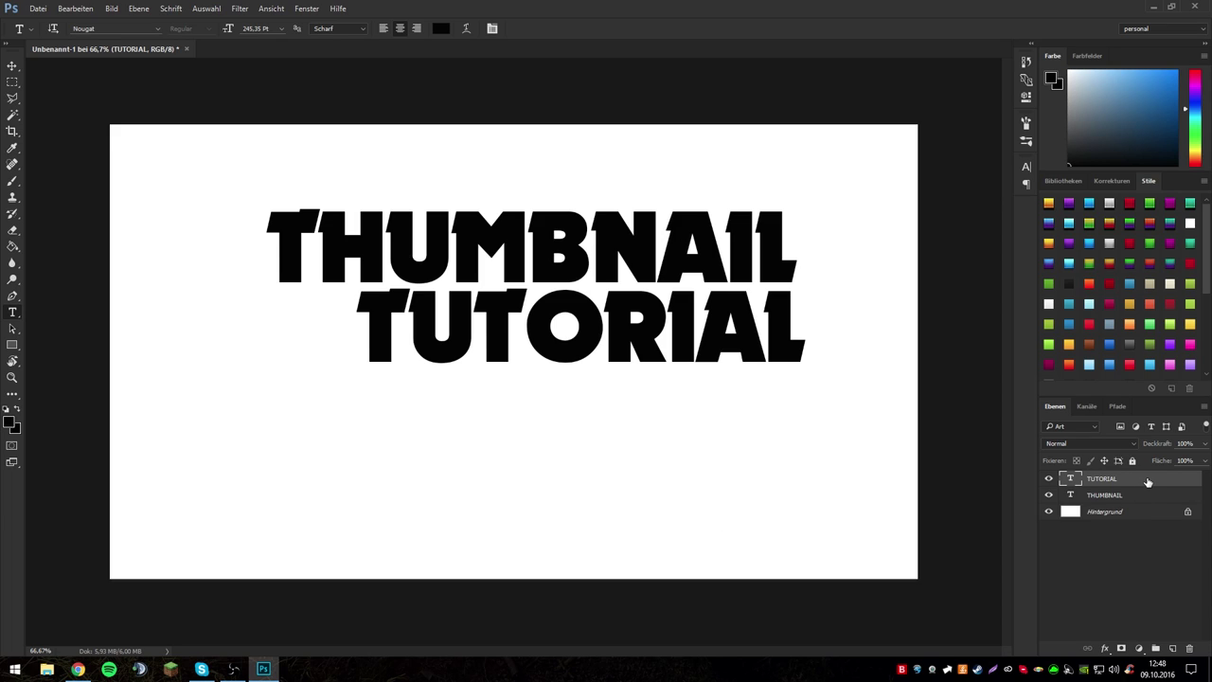
Try gradient, red, grey outlined and orange-red preset styles on TUTORIAL.
scroll(1093, 298, "down", 5)
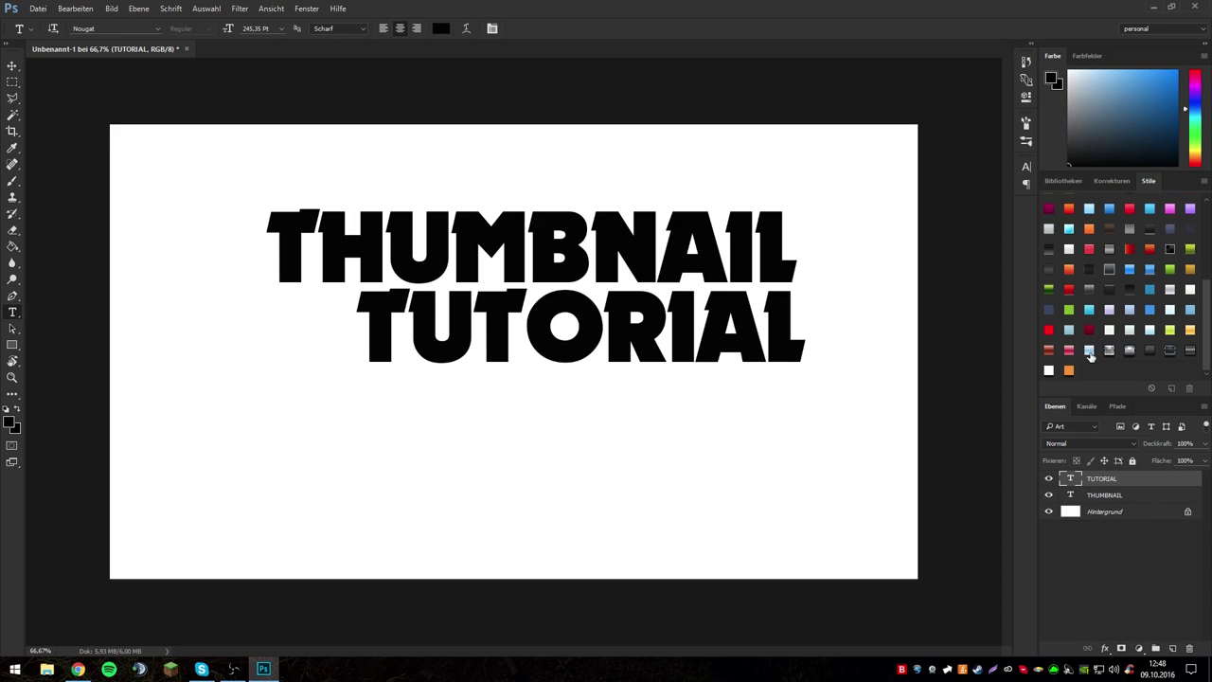
scroll(1094, 350, "up", 2)
scroll(1104, 303, "up", 3)
scroll(1112, 246, "up", 2)
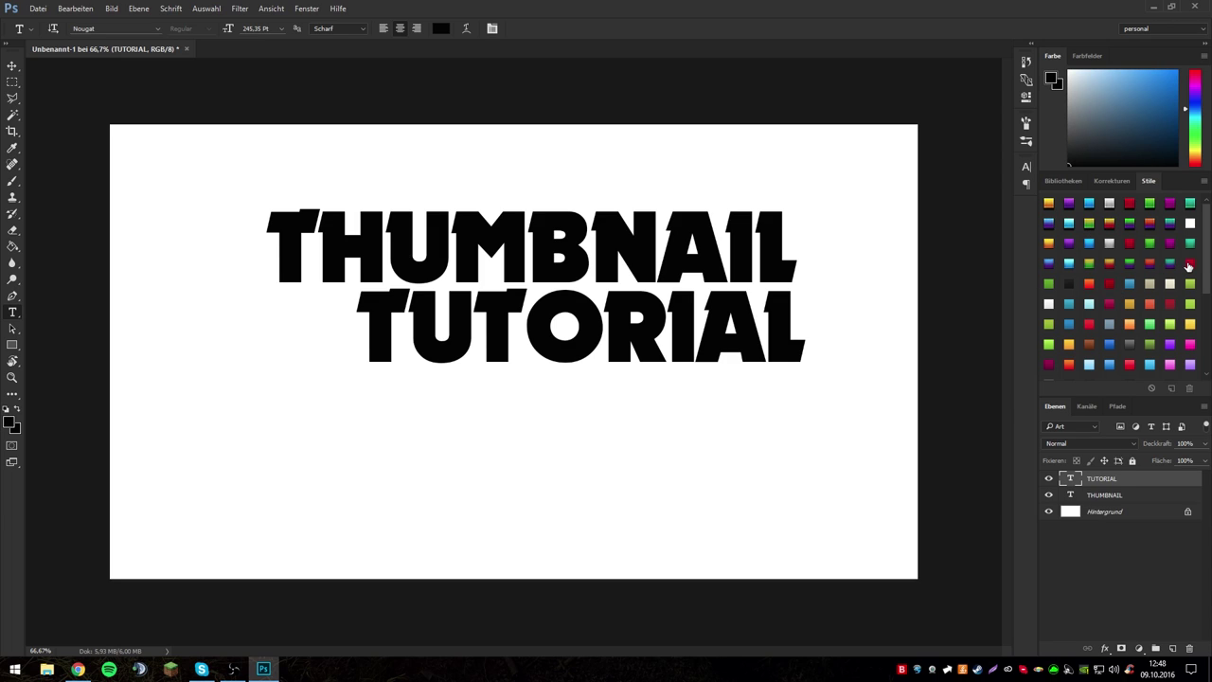
scroll(1174, 279, "down", 5)
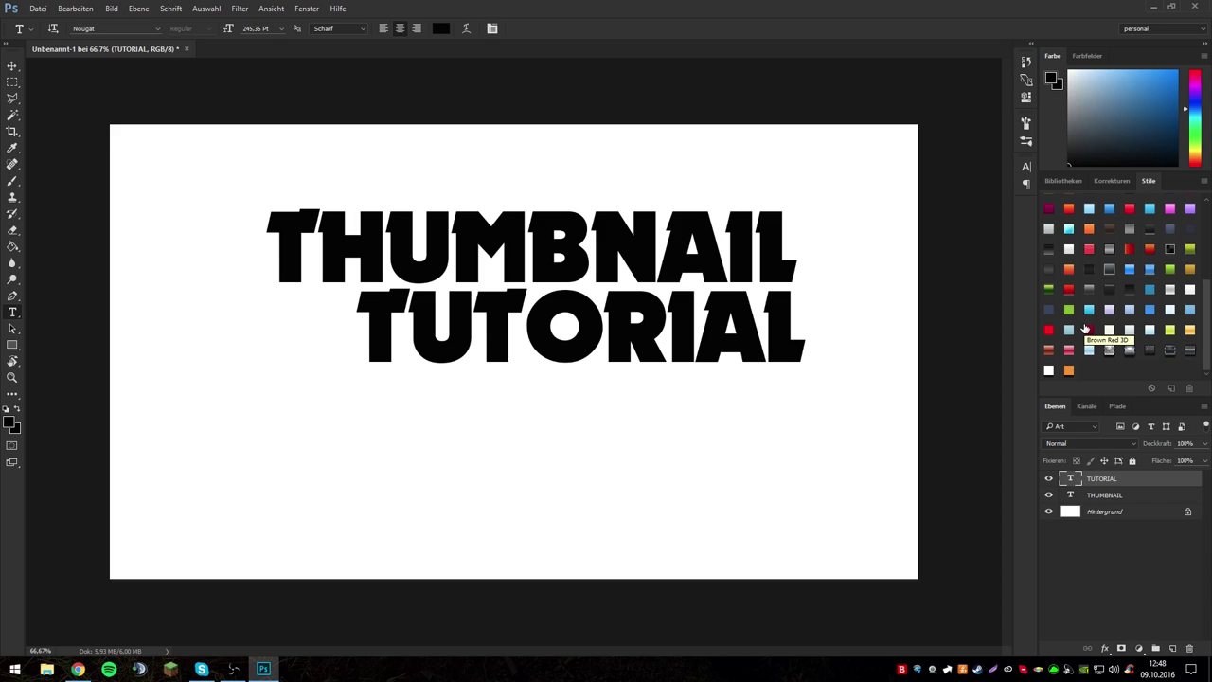
scroll(1085, 328, "up", 2)
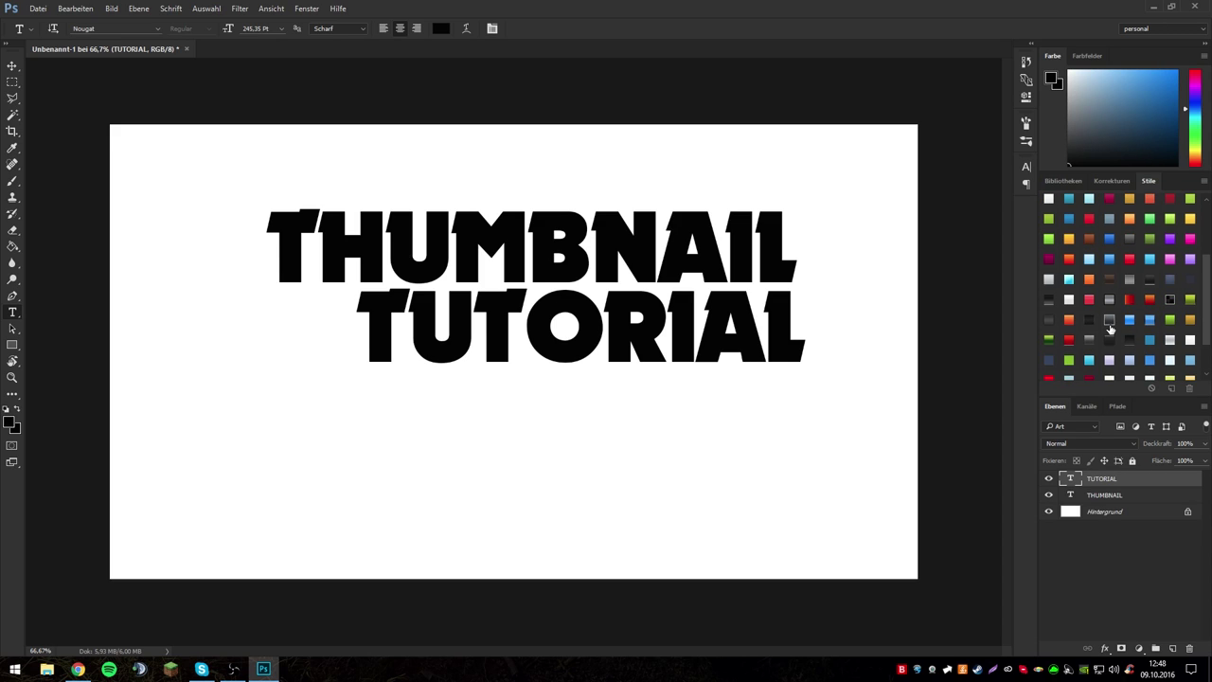
scroll(1110, 331, "up", 2)
scroll(1112, 335, "up", 2)
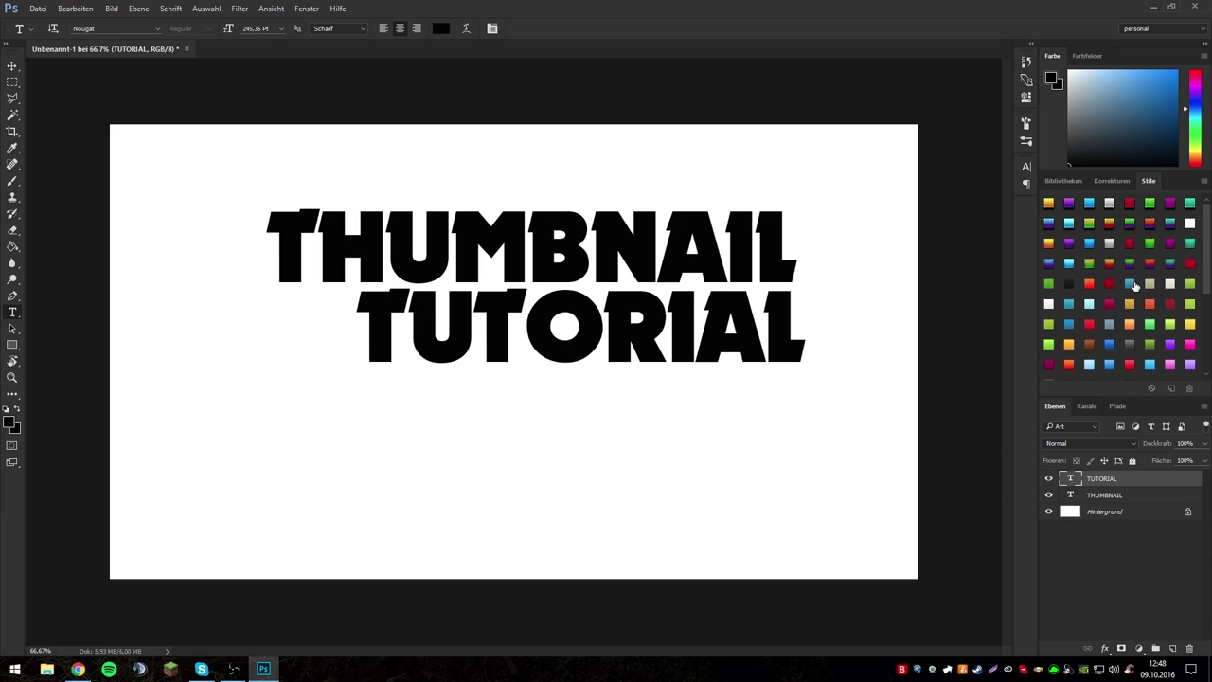
scroll(1141, 296, "down", 2)
left_click(1069, 303)
left_click(1068, 269)
left_click(1049, 303)
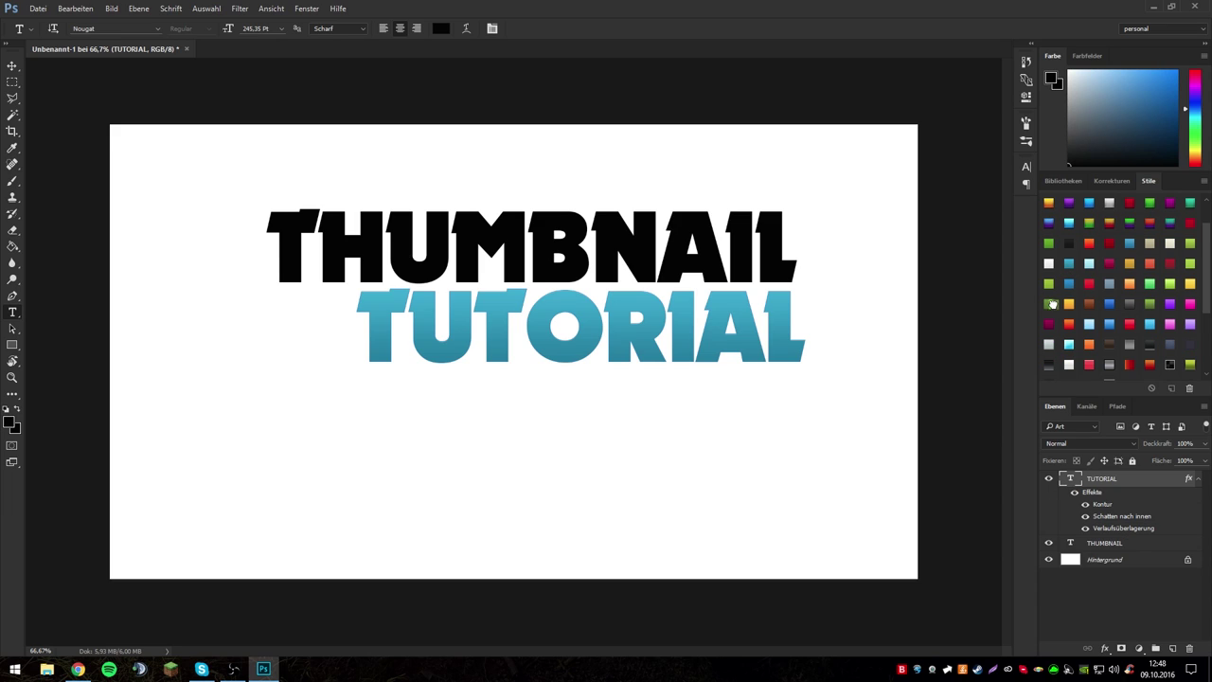
left_click(1108, 304)
left_click(1129, 365)
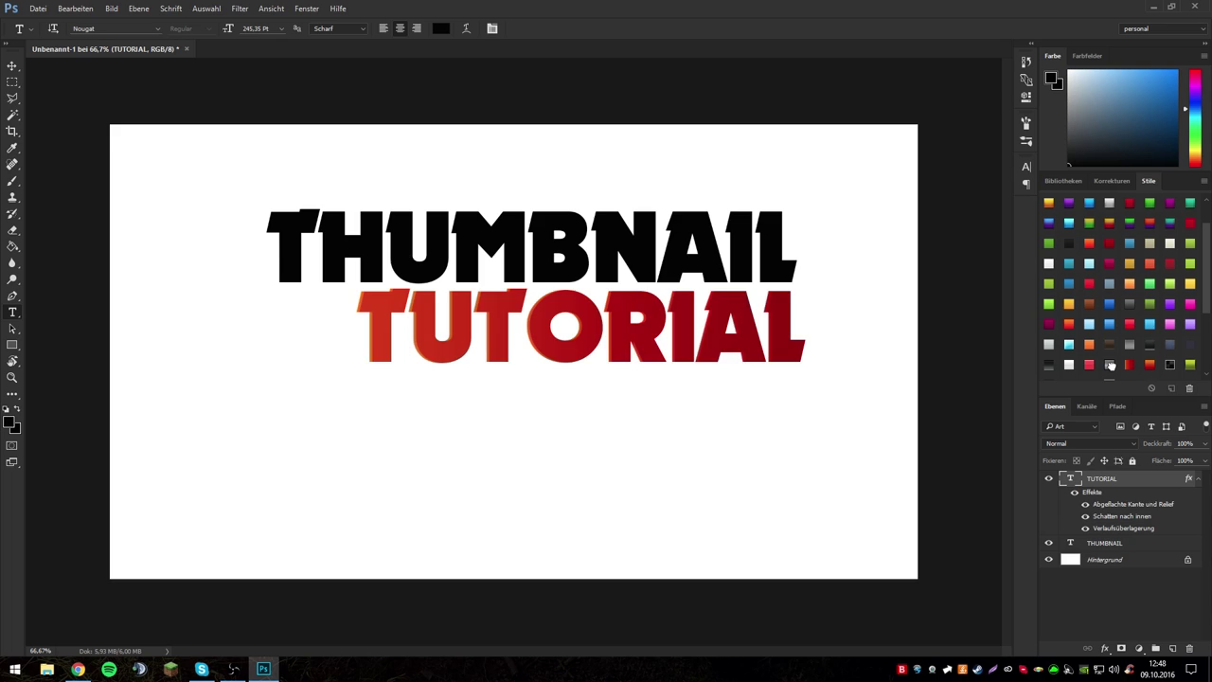
scroll(1109, 369, "down", 1)
scroll(1109, 369, "down", 1)
left_click(1109, 353)
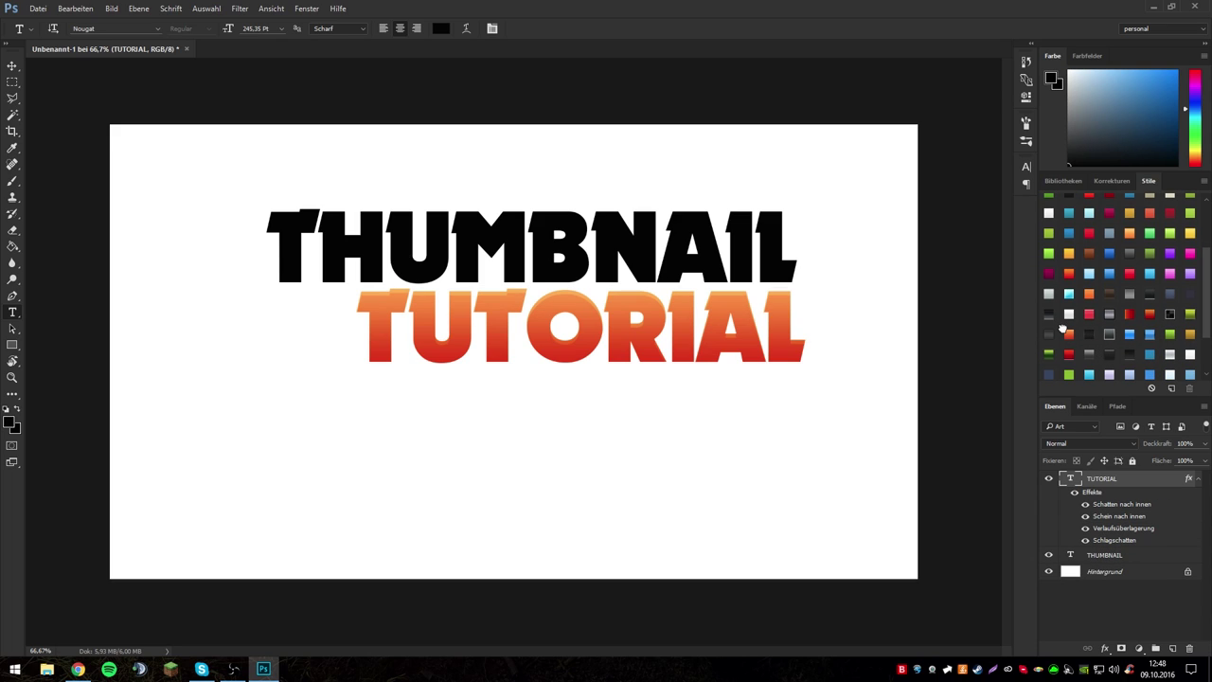
Try more preset styles on TUTORIAL: yellow-orange, blue, silver, green, magenta, teal, silver.
scroll(1088, 348, "down", 1)
scroll(1087, 350, "up", 1)
left_click(1048, 203)
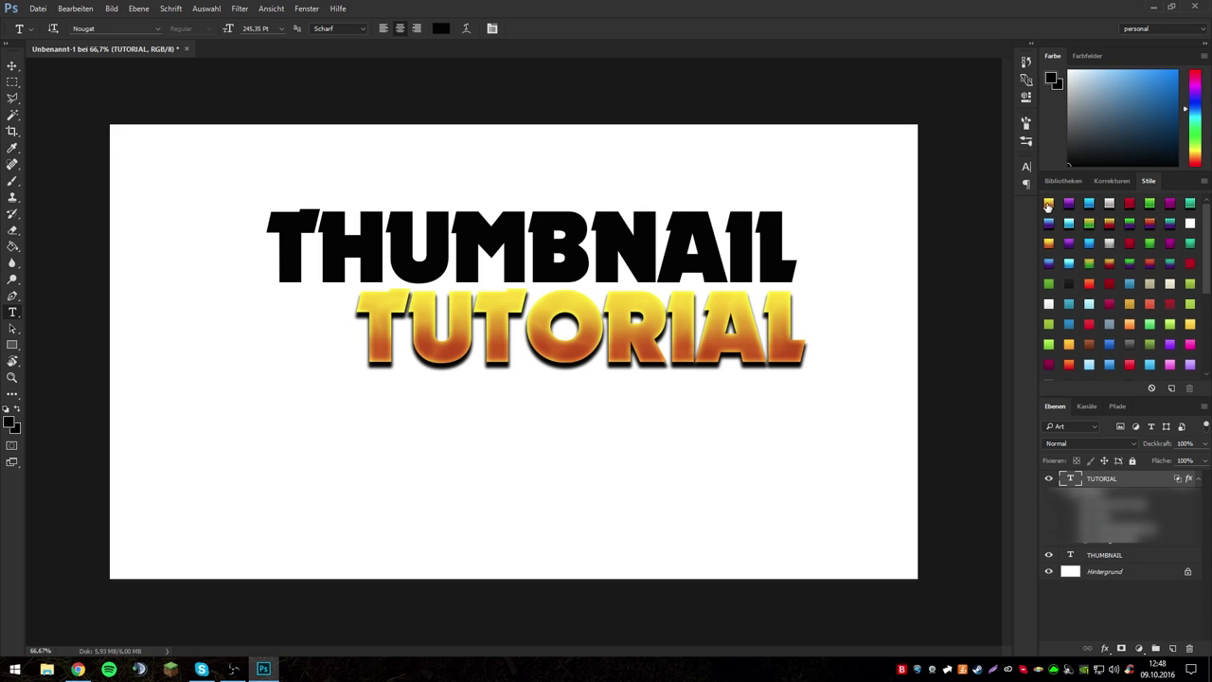
left_click(1053, 246)
left_click(1069, 203)
left_click(1111, 206)
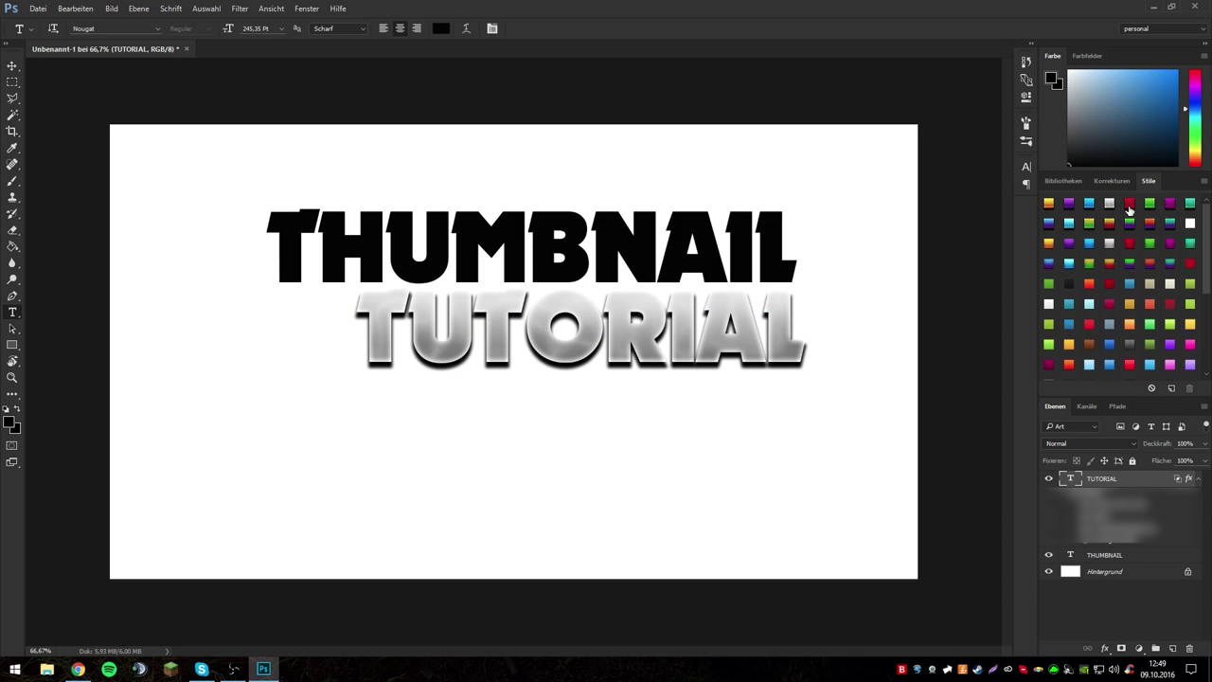
left_click(1131, 208)
left_click(1150, 203)
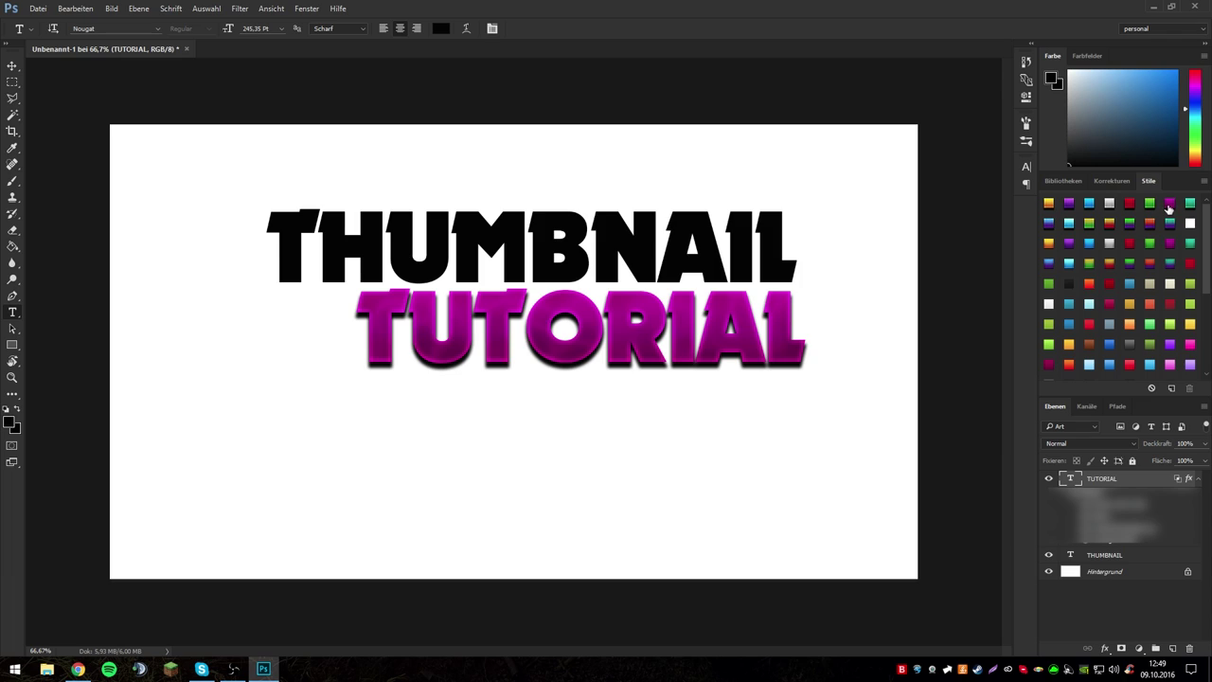
left_click(1130, 204)
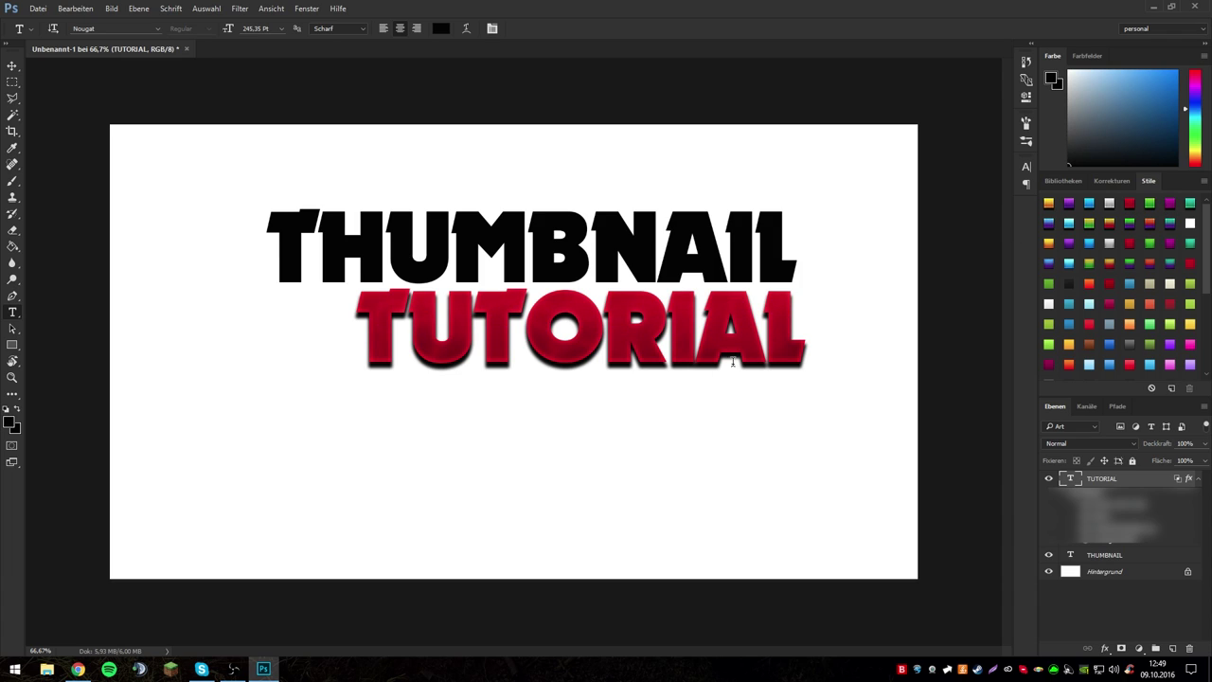
left_click(1170, 215)
left_click(1192, 205)
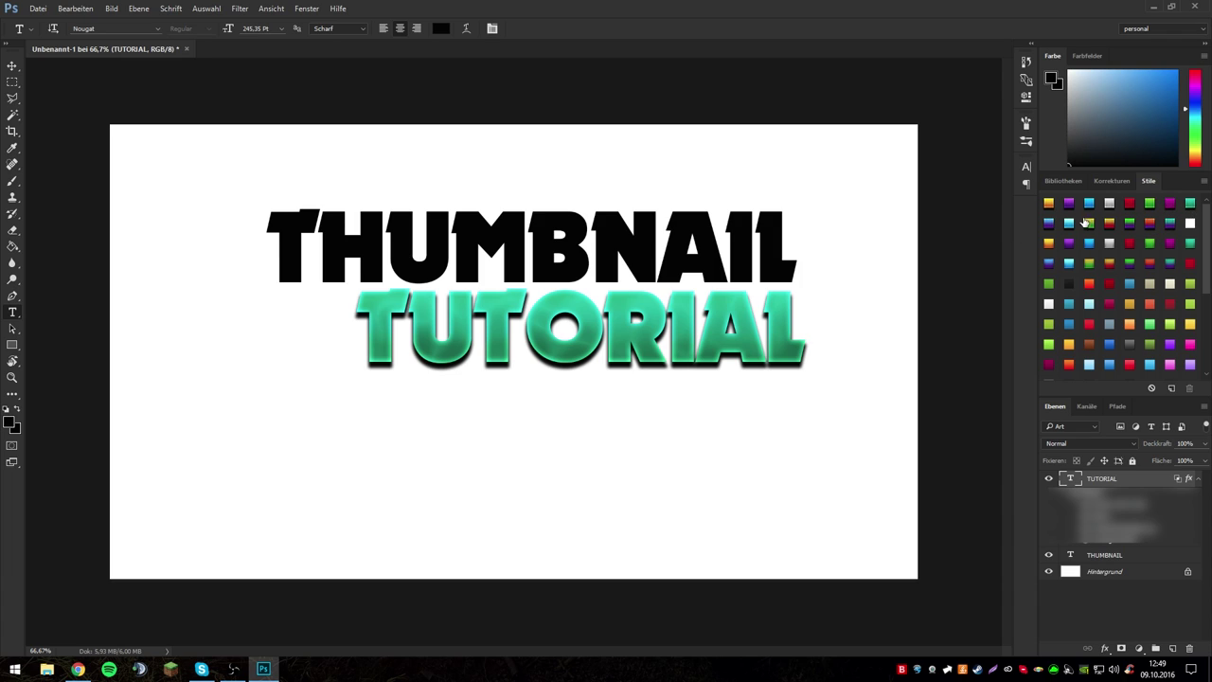
left_click(1049, 224)
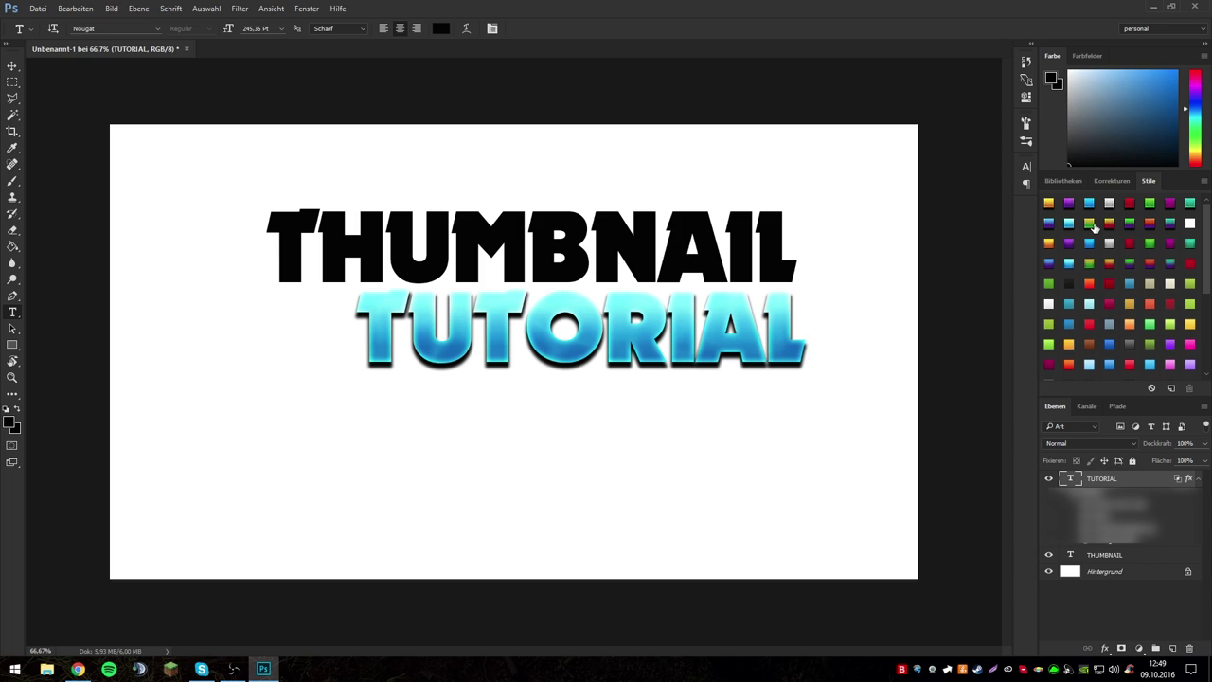
left_click(1089, 224)
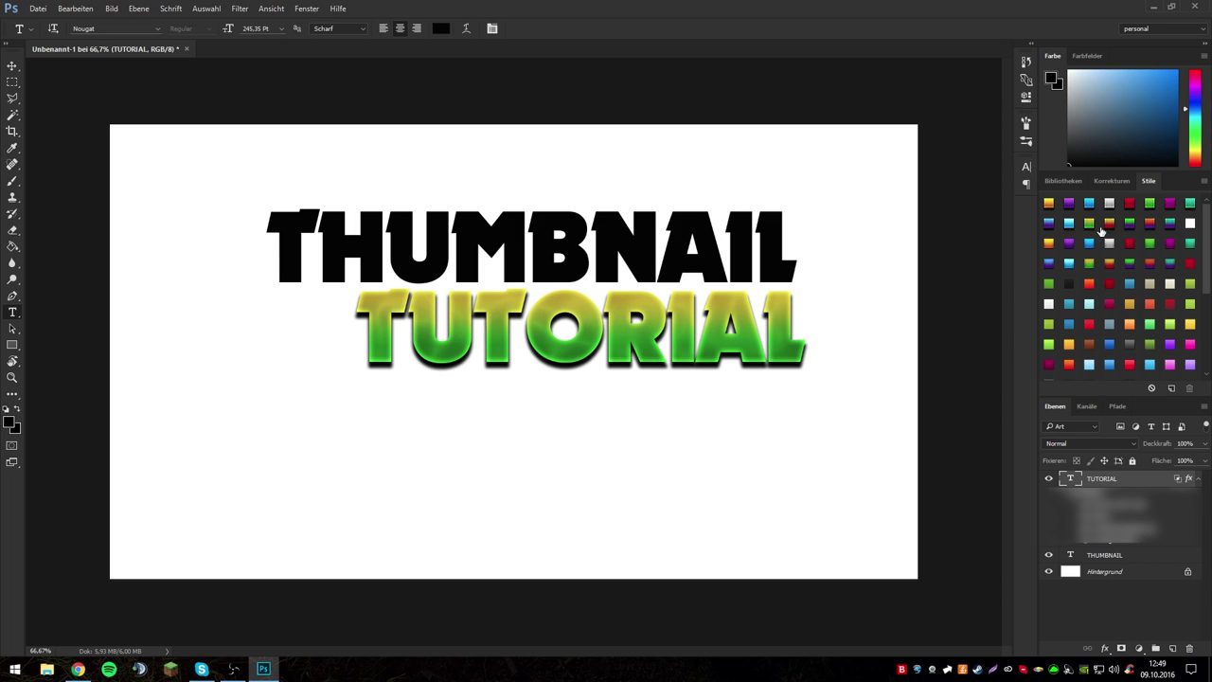
left_click(1111, 226)
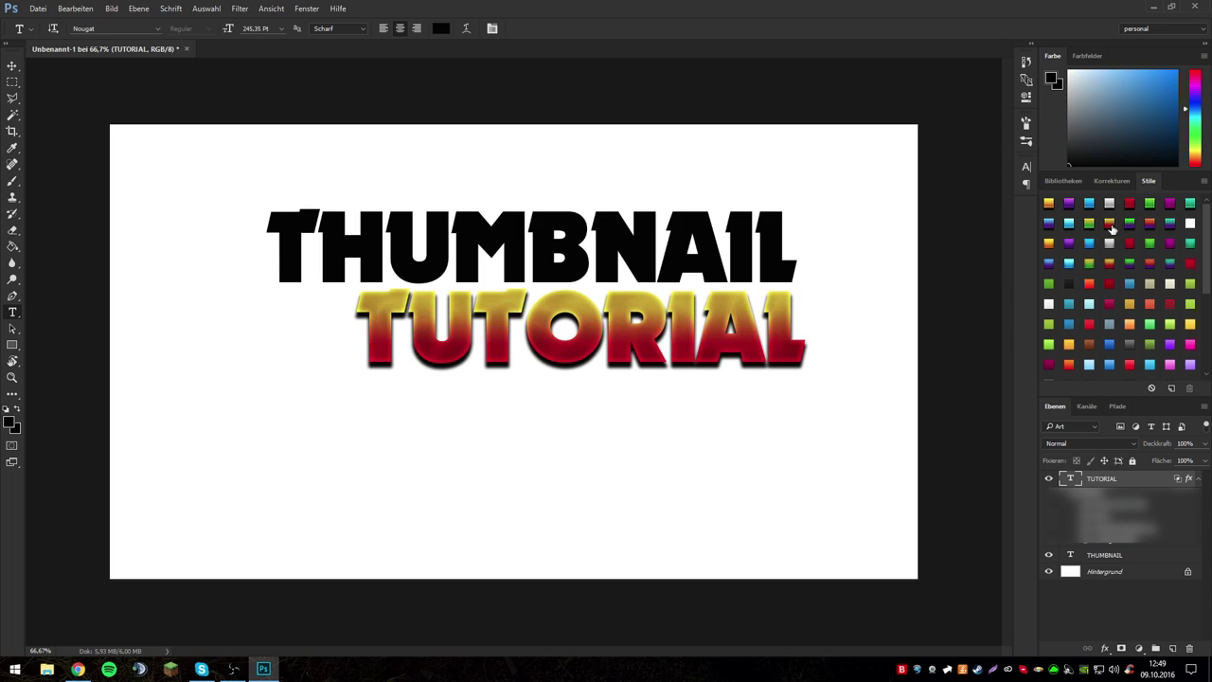
left_click(1049, 242)
left_click(1089, 244)
left_click(1069, 205)
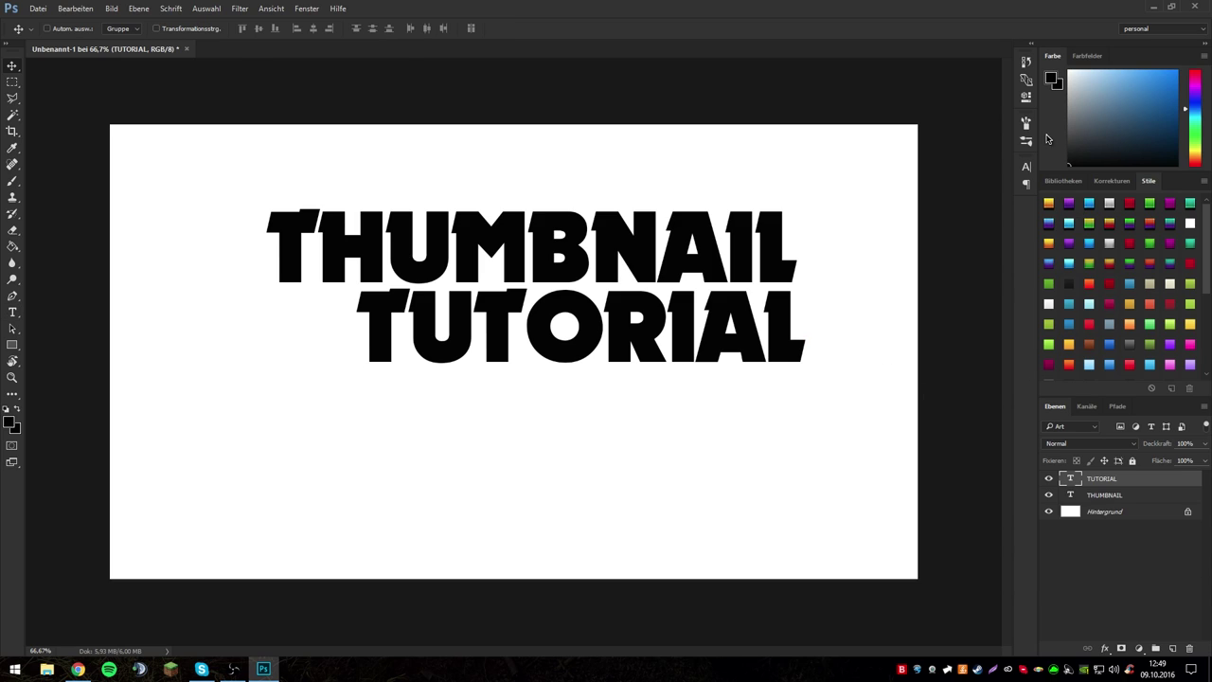
Clear TUTORIAL's trial styles and open THUMBNAIL's Ebenenstil dialog, moved away from the lettering.
key("v")
double_click(1149, 496)
left_click_drag(576, 120, 613, 336)
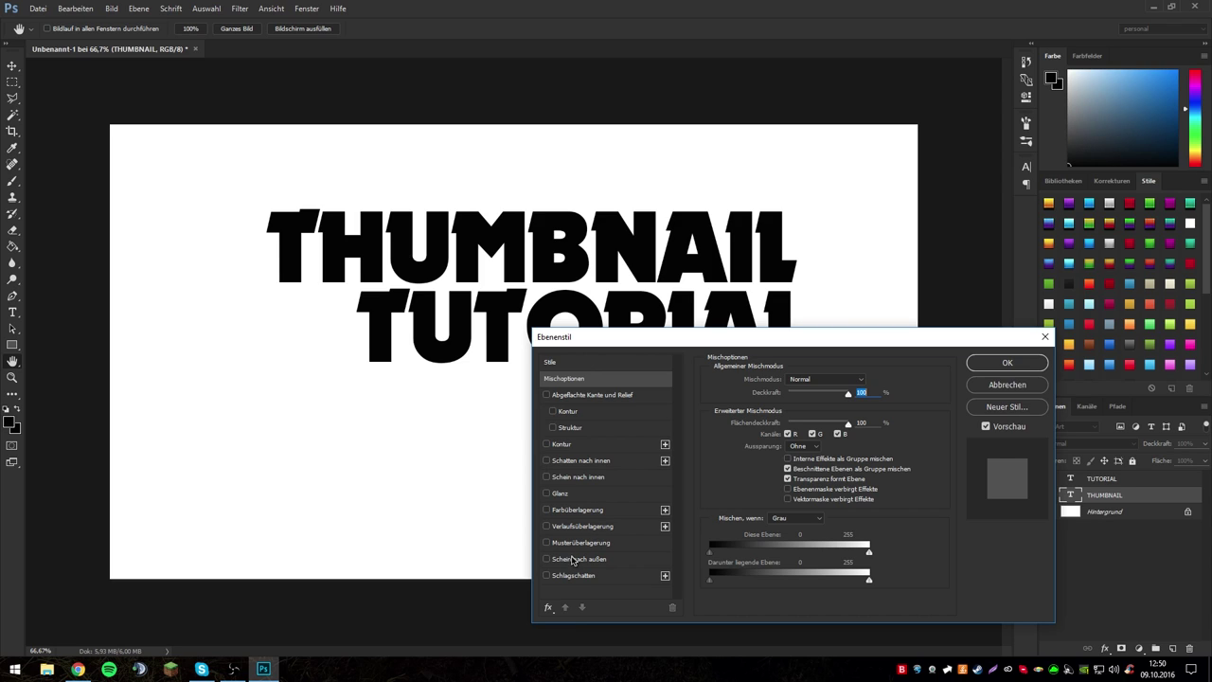
Reopen THUMBNAIL's Fülloptionen and add a Verlaufsüberlagerung gradient overlay.
left_click(1025, 366)
right_click(1117, 495)
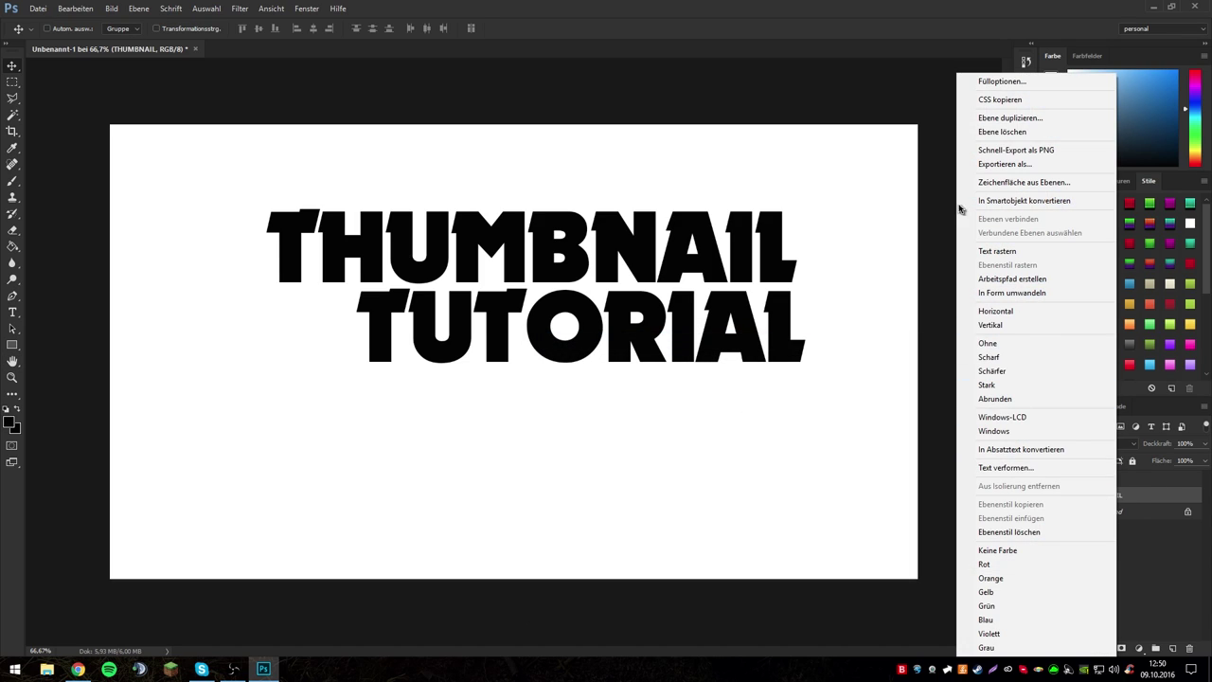
left_click(990, 83)
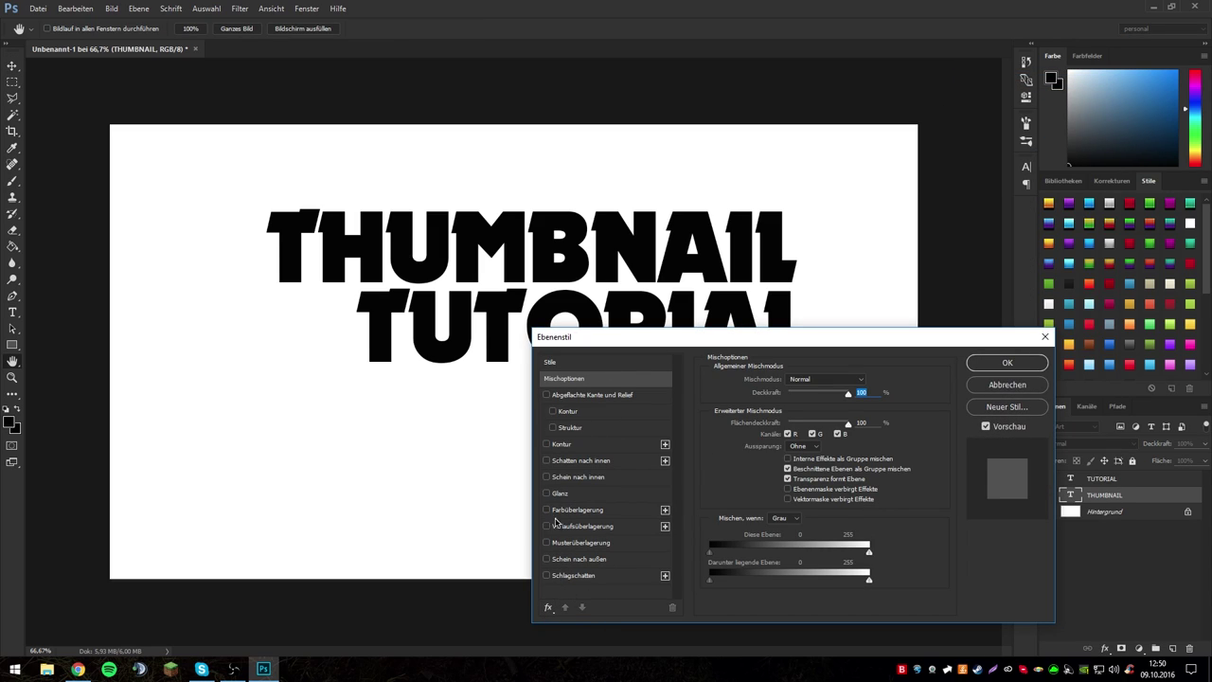
left_click(547, 610)
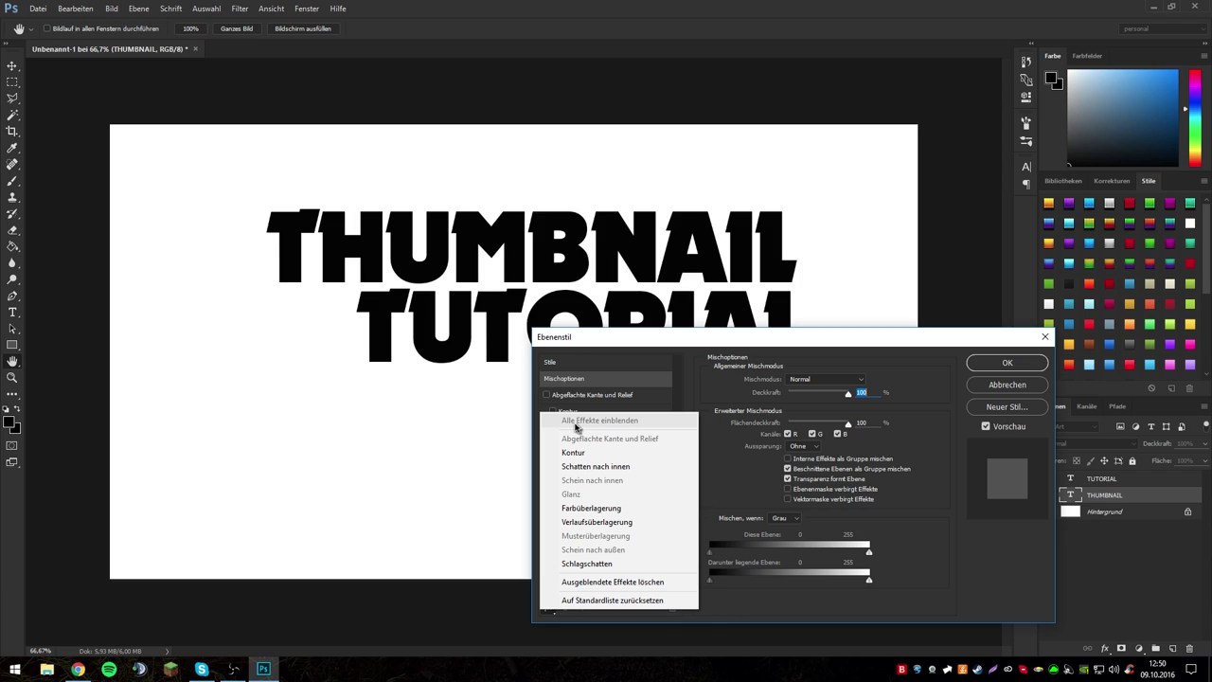
key("Escape")
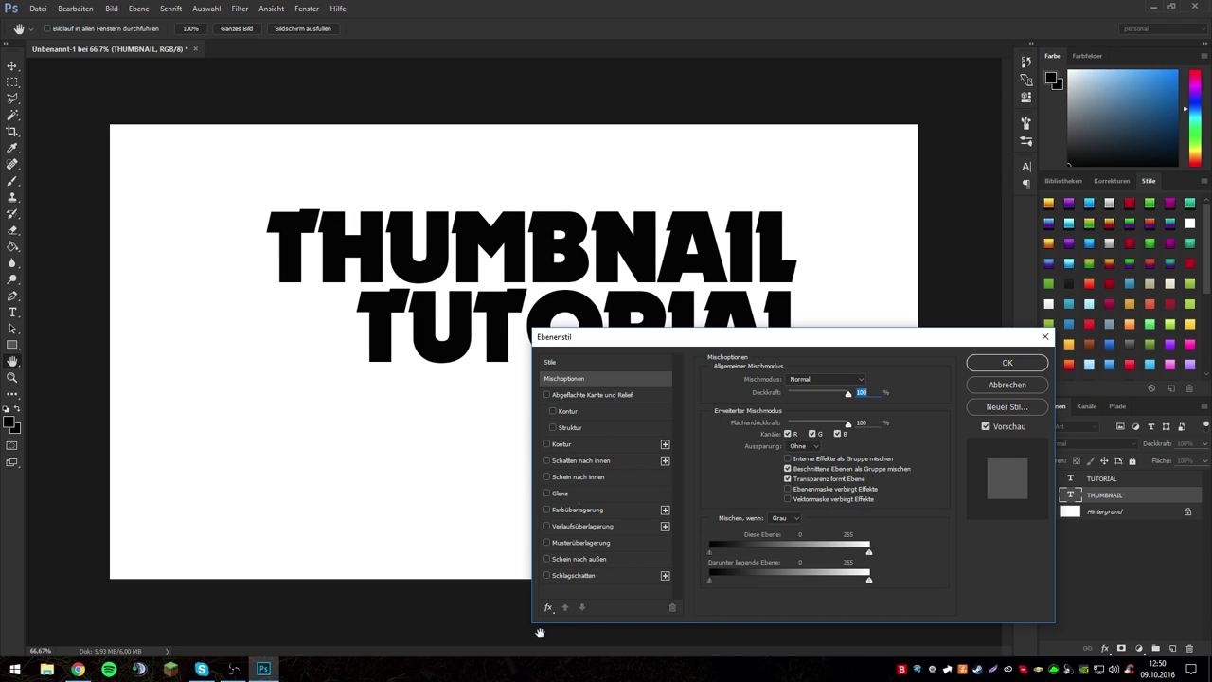
left_click(583, 525)
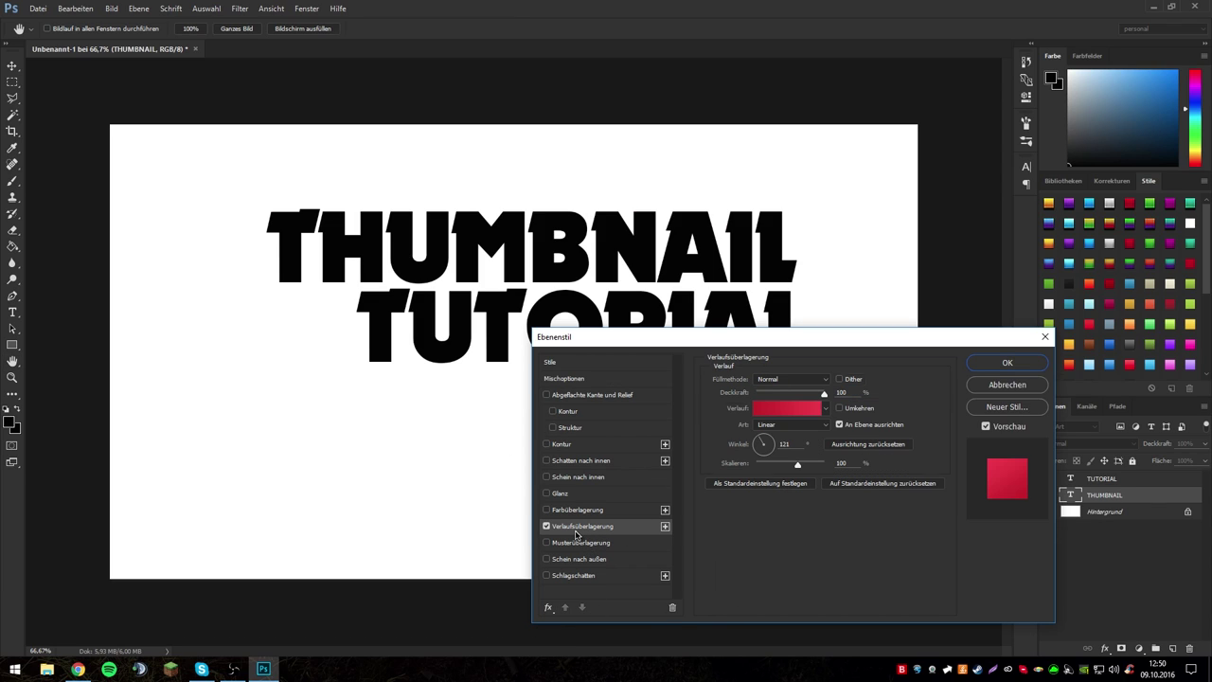
left_click(817, 417)
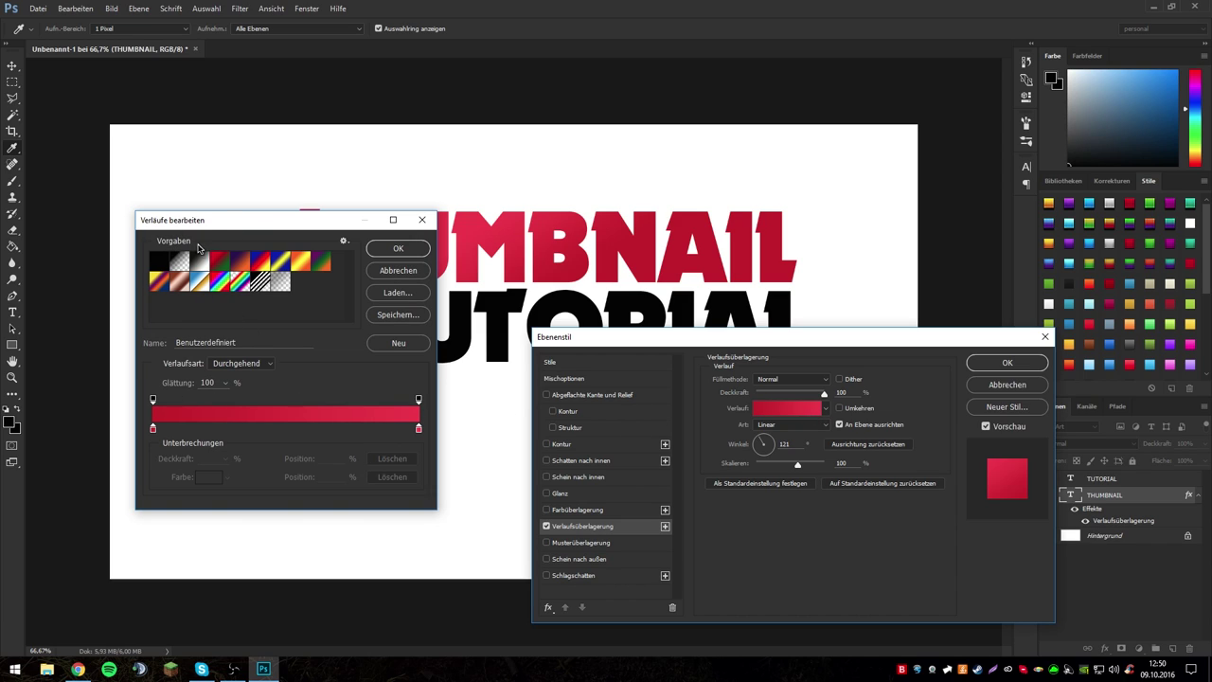
Preview the stripes, rainbow, chrome and other preset gradients, then cancel to keep red.
left_click(348, 317)
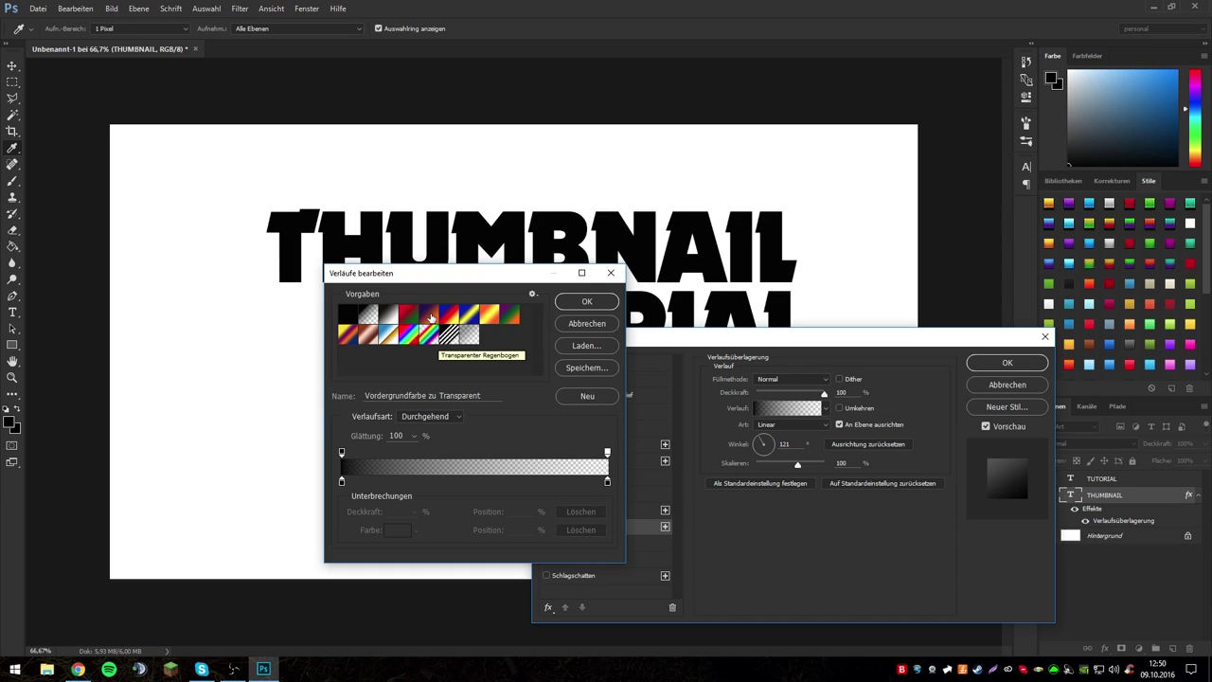
left_click(447, 337)
left_click_drag(459, 280, 772, 330)
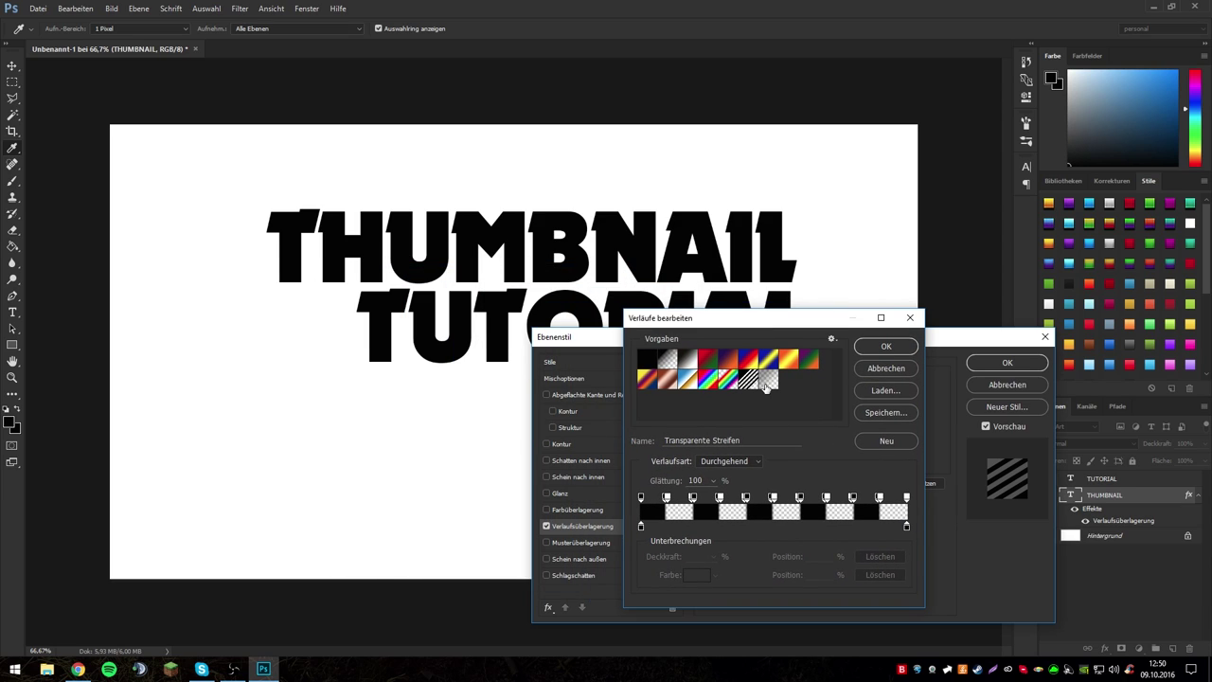
left_click(731, 383)
left_click(685, 381)
left_click(748, 360)
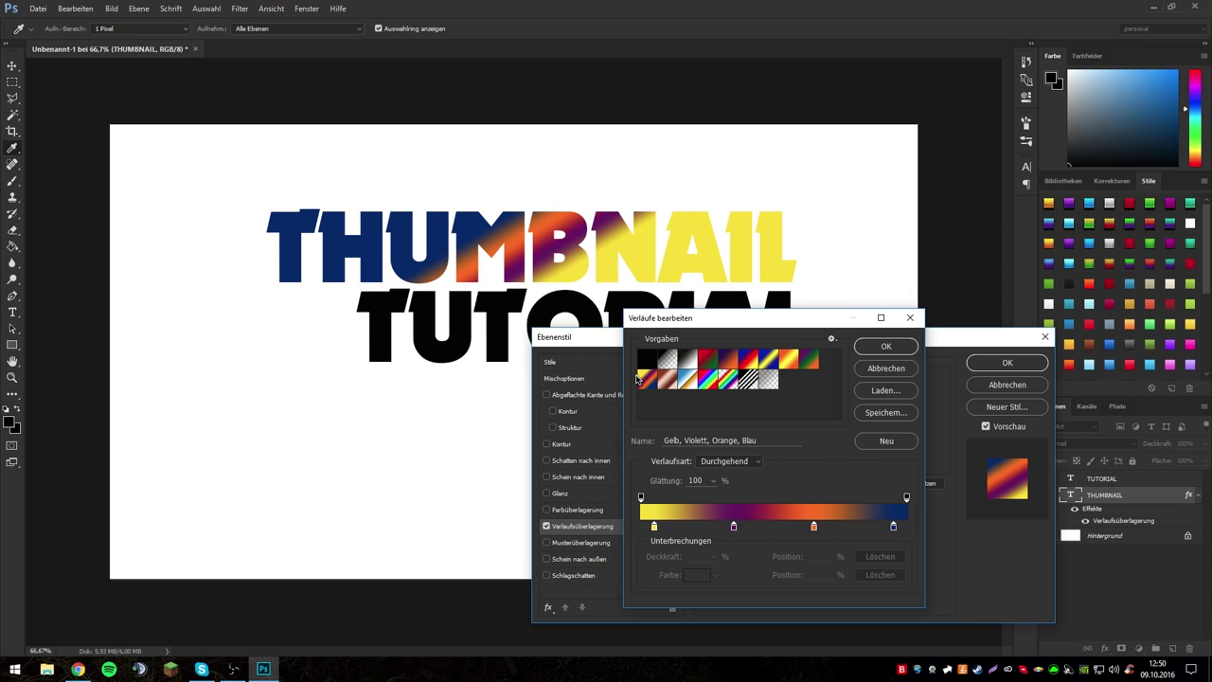
left_click(643, 363)
left_click(888, 368)
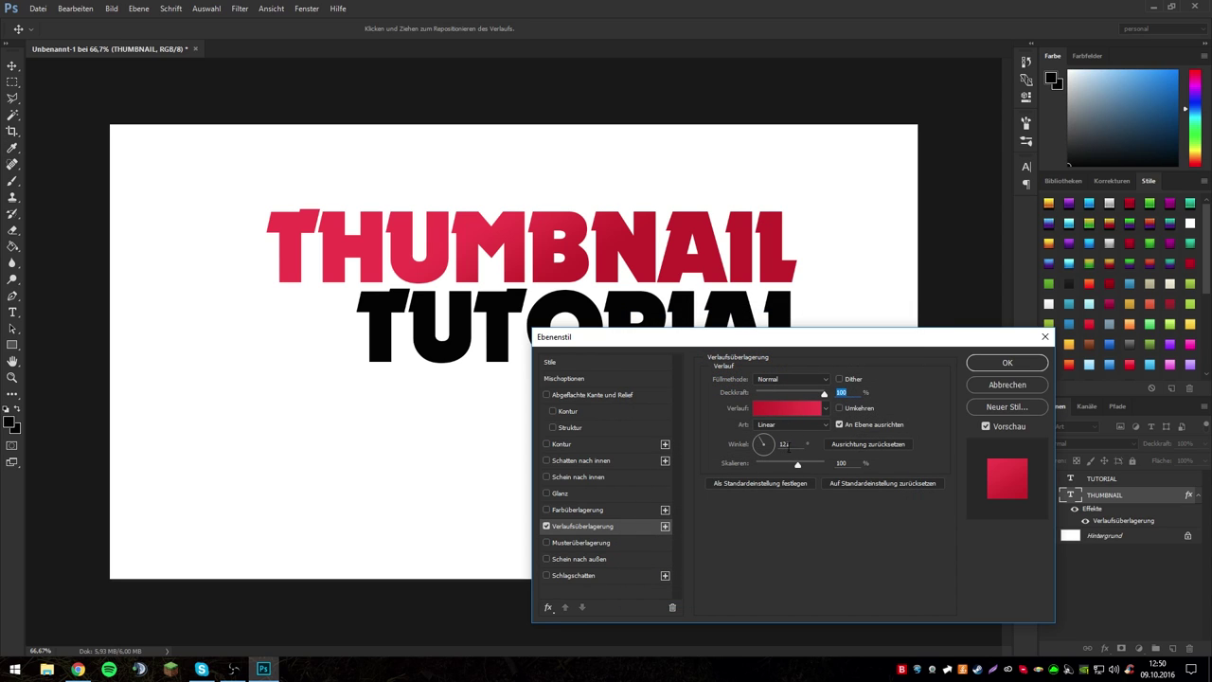
Preview the black-to-white, copper and orange-yellow presets, then cancel again to keep red.
left_click(788, 408)
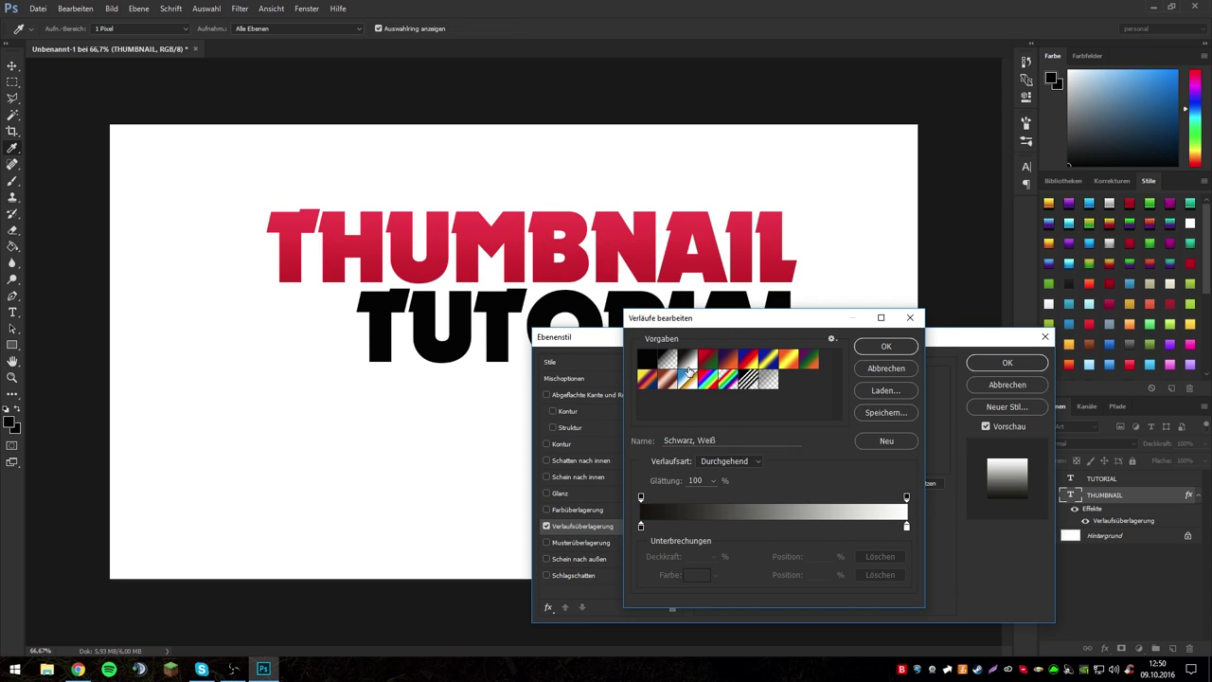
left_click(686, 361)
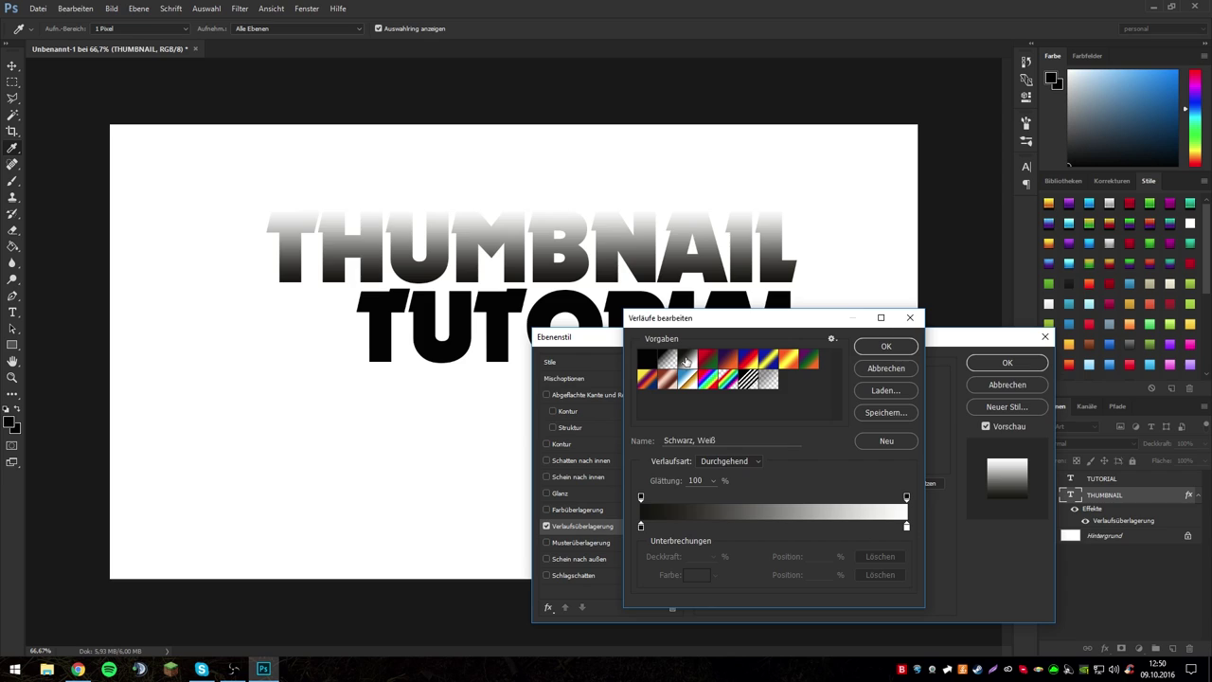
left_click(646, 379)
left_click(728, 359)
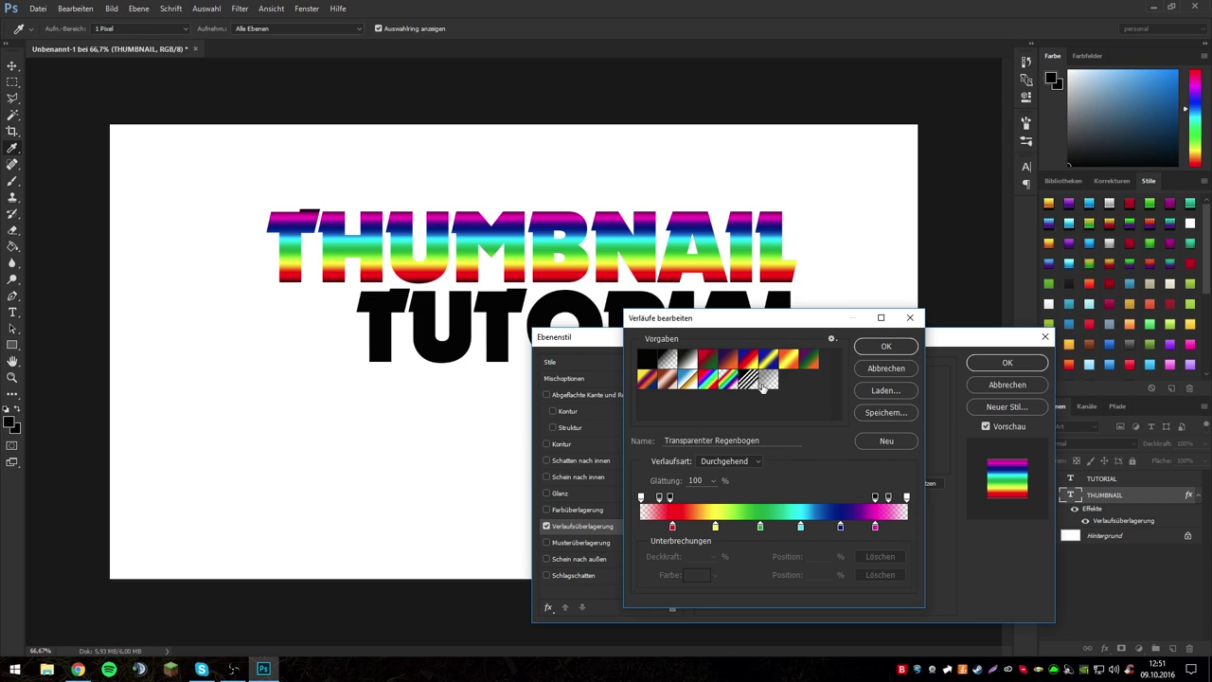
left_click(789, 360)
left_click(790, 368)
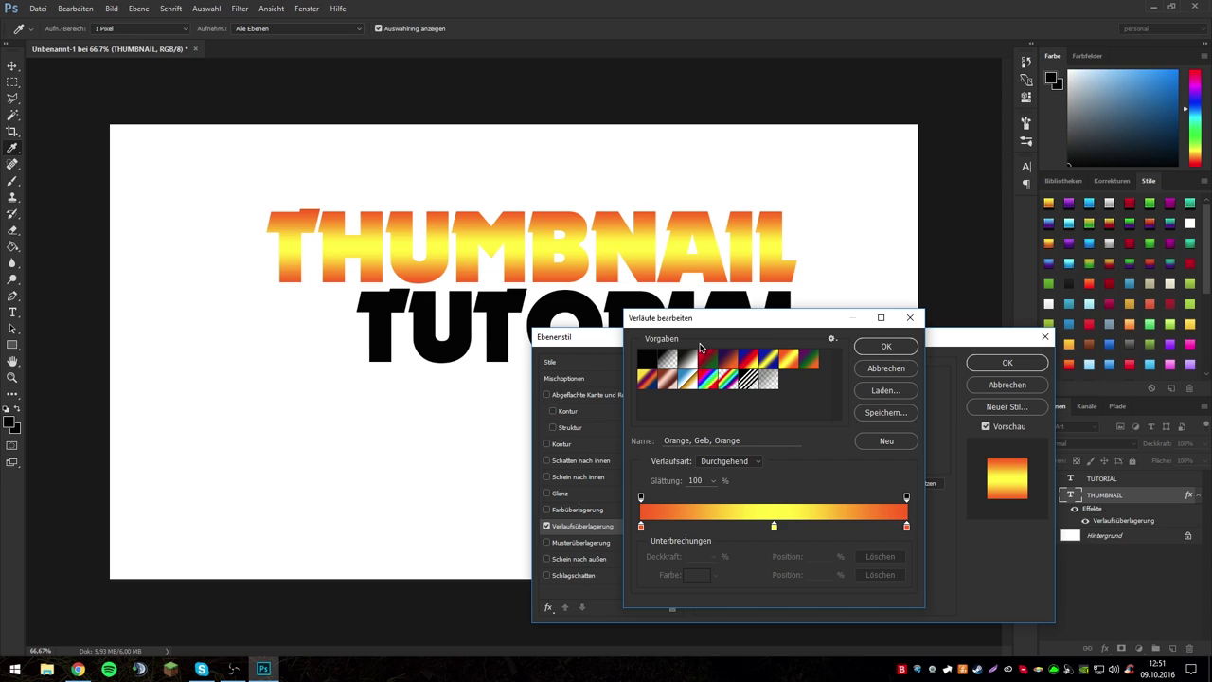
left_click(886, 368)
Set both colour stops of THUMBNAIL's gradient to white.
left_click(784, 414)
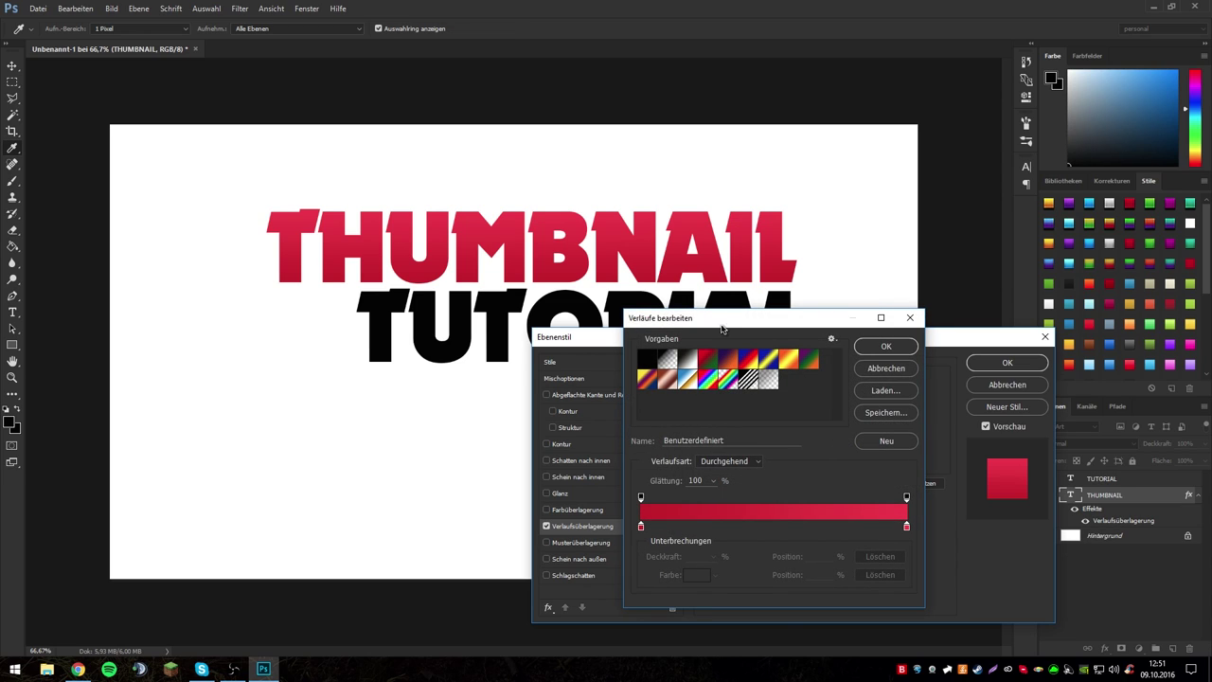
double_click(641, 527)
left_click(618, 371)
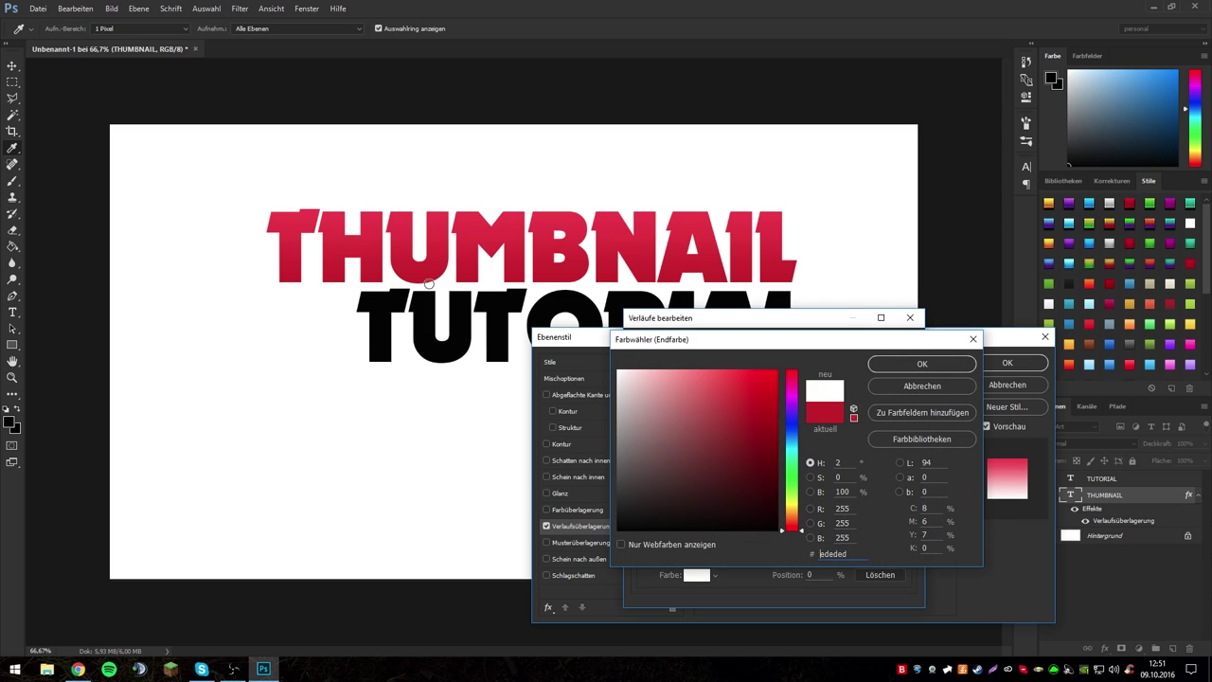
left_click(910, 368)
double_click(906, 527)
left_click(619, 363)
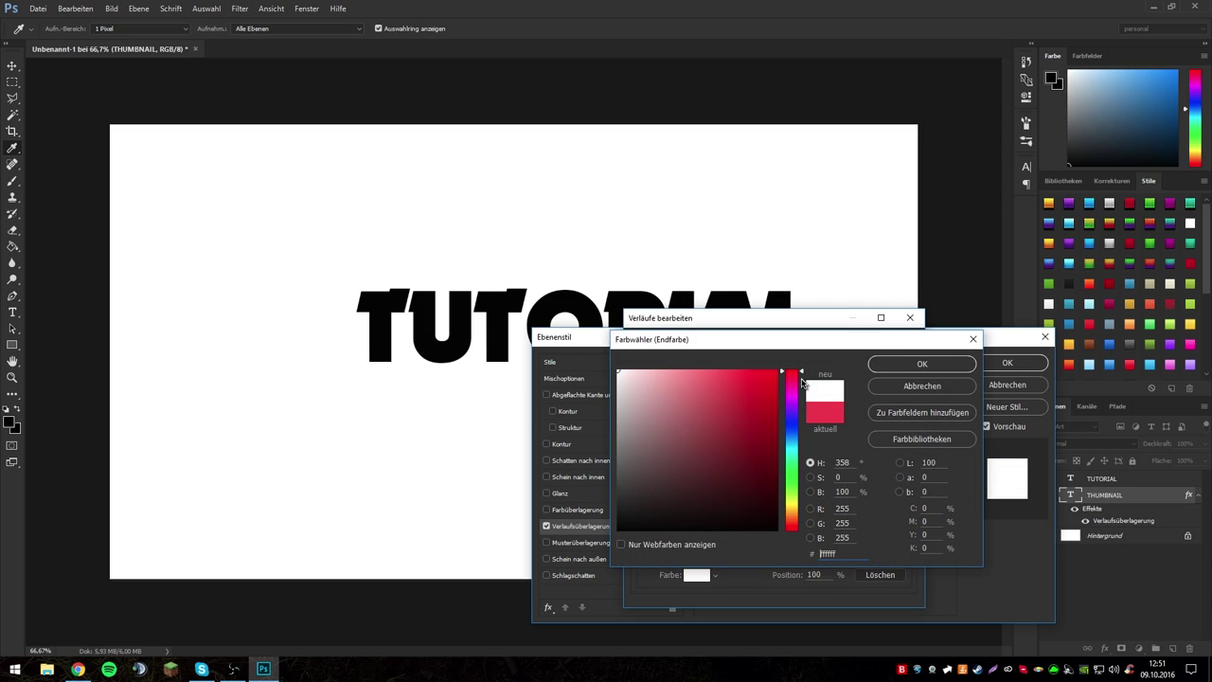
left_click(923, 360)
Inspect the left and right opacity stops of the gradient.
left_click(691, 495)
left_click_drag(695, 489, 665, 499)
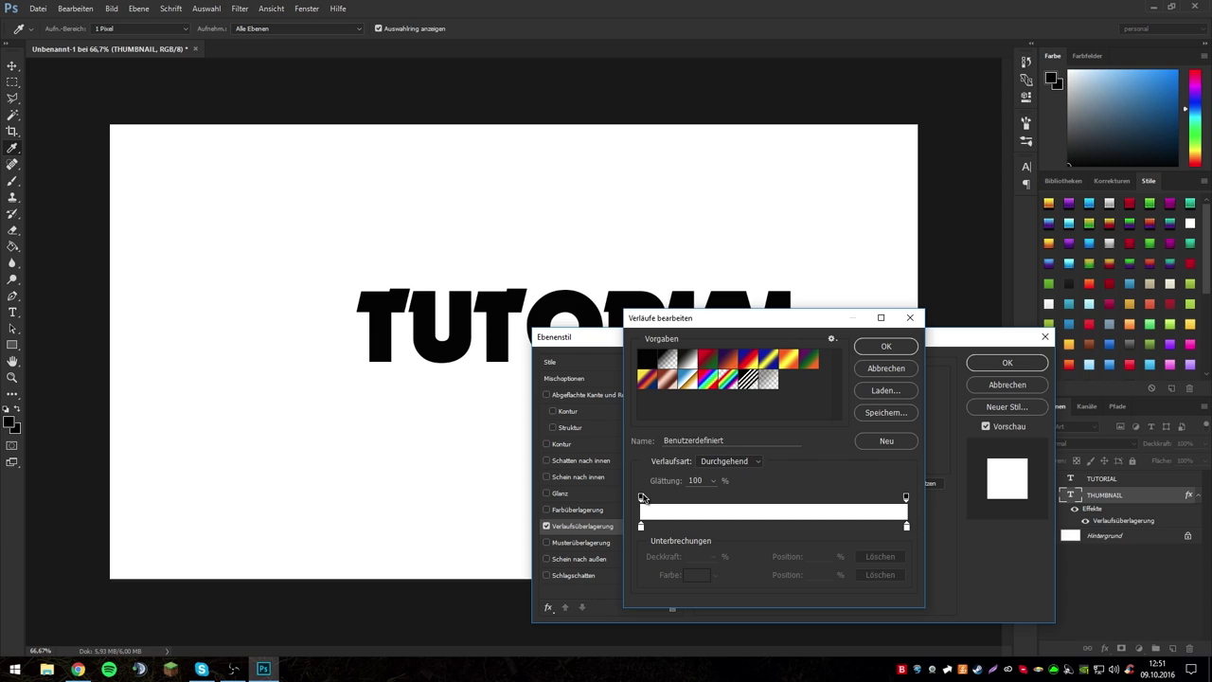
left_click(641, 497)
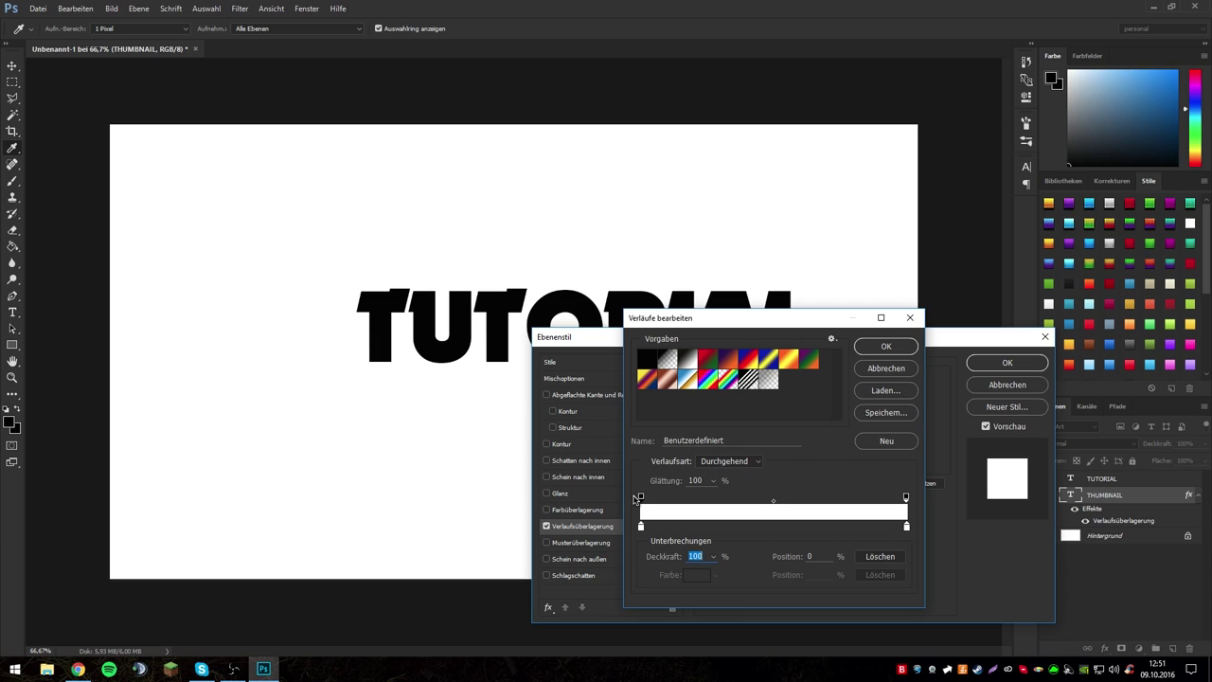
left_click(906, 497)
left_click(840, 498)
Add and then remove extra colour and opacity stops, leaving only the two end stops.
left_click(815, 526)
left_click(775, 497)
type("0")
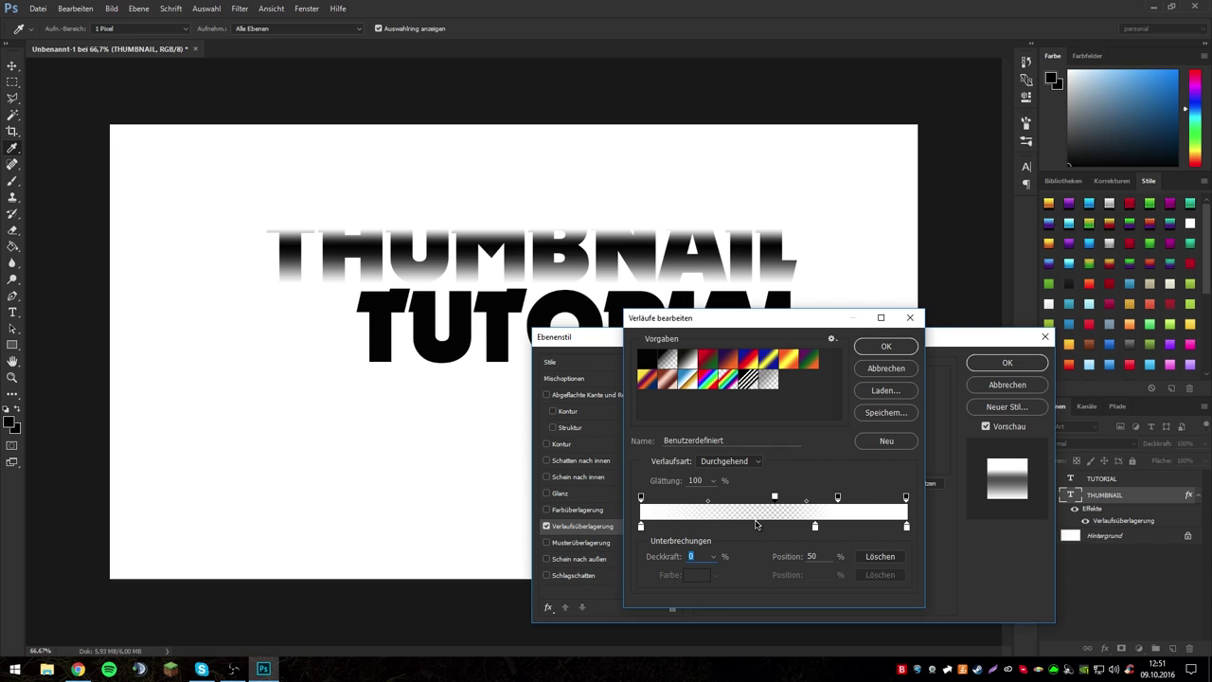
left_click(754, 527)
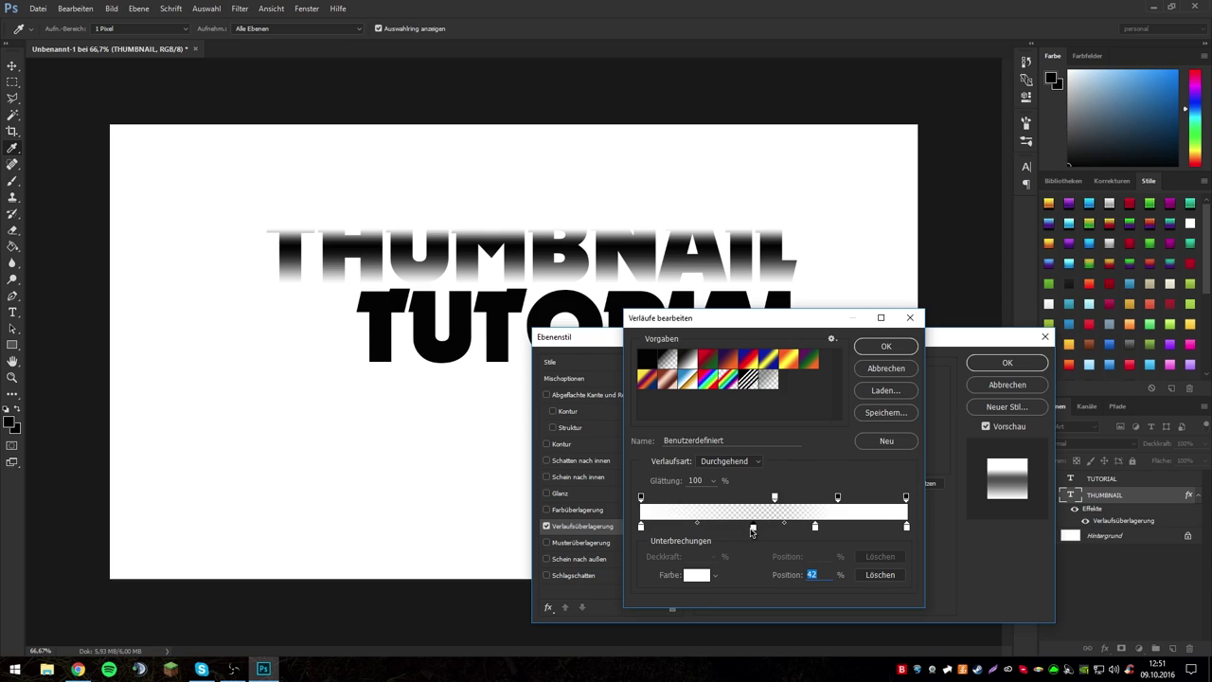
left_click_drag(753, 532, 770, 540)
left_click_drag(775, 497, 776, 478)
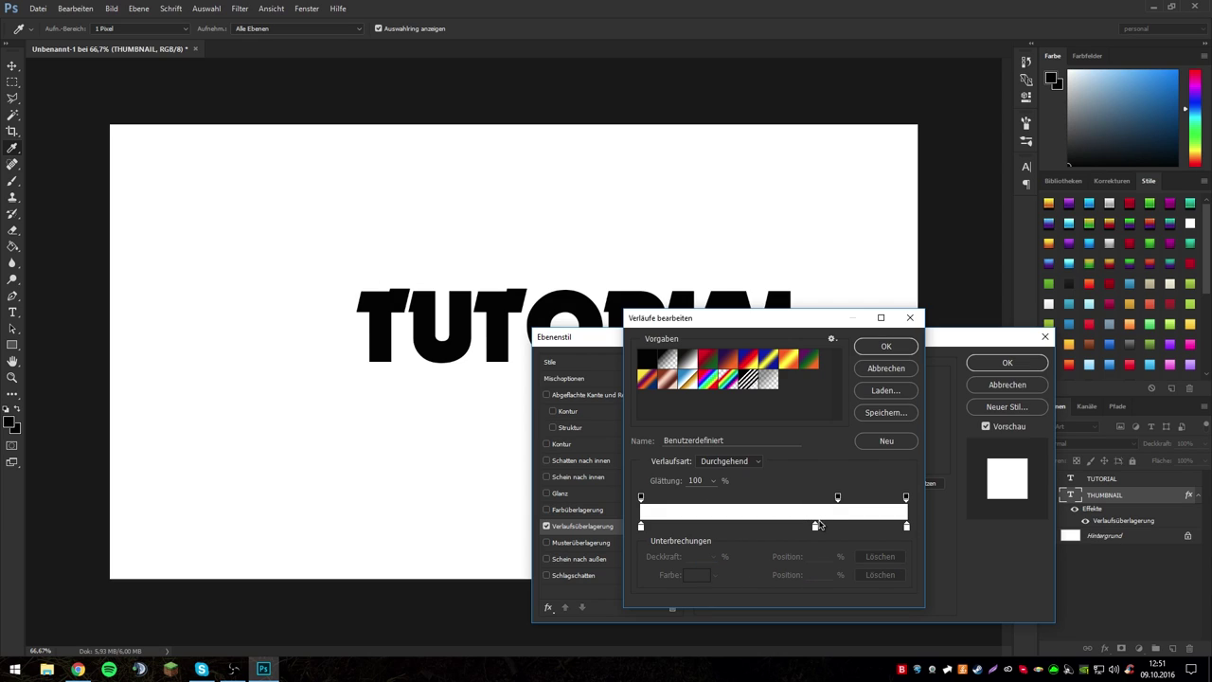
left_click_drag(815, 526, 816, 554)
left_click_drag(839, 498, 855, 469)
double_click(642, 528)
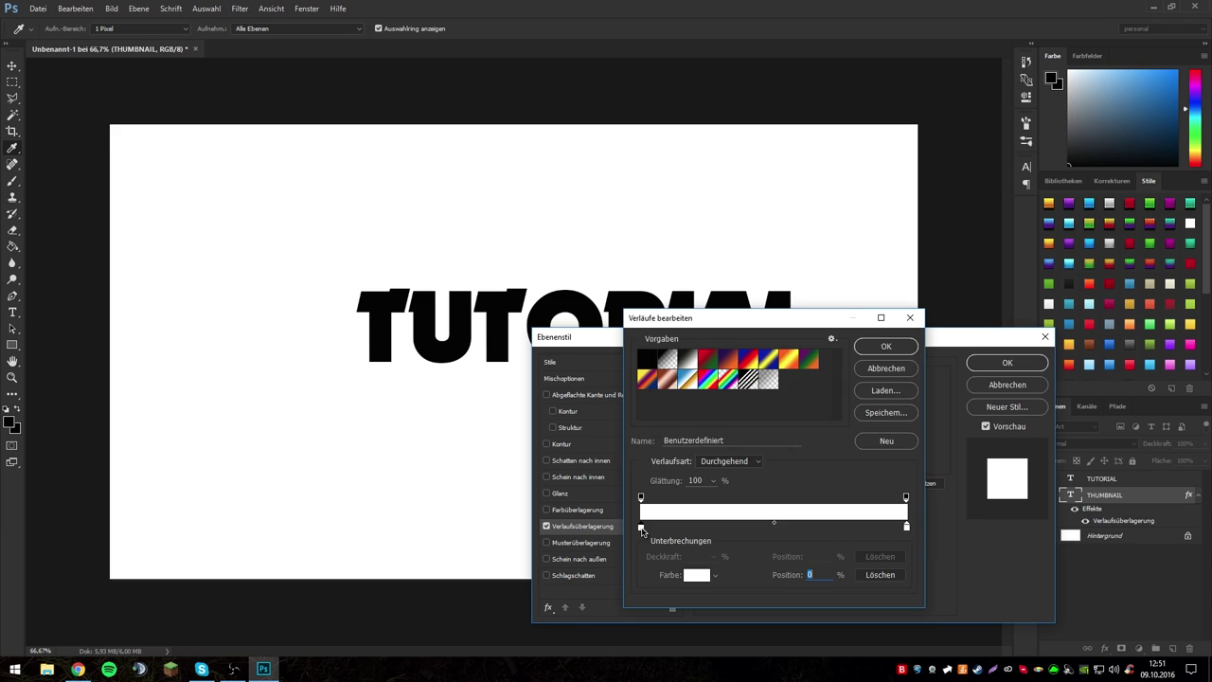
Confirm an orange start stop and set the gradient's end stop to orange.
key("Return")
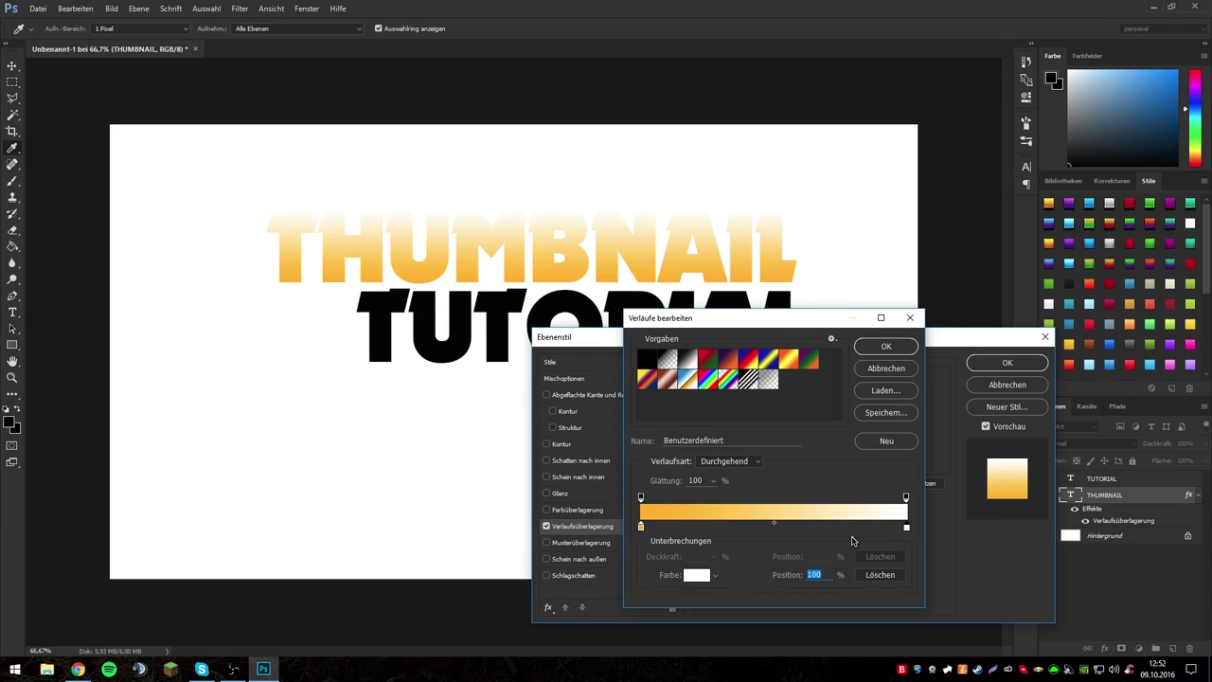
double_click(907, 530)
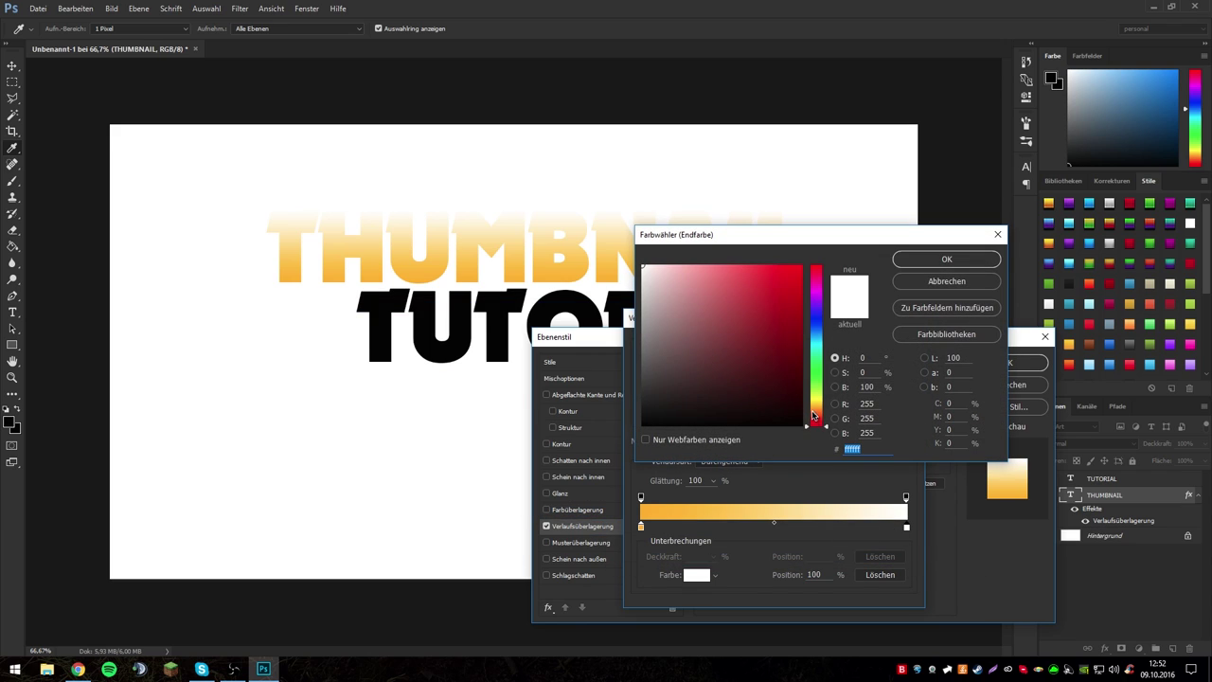
left_click_drag(816, 418, 820, 409)
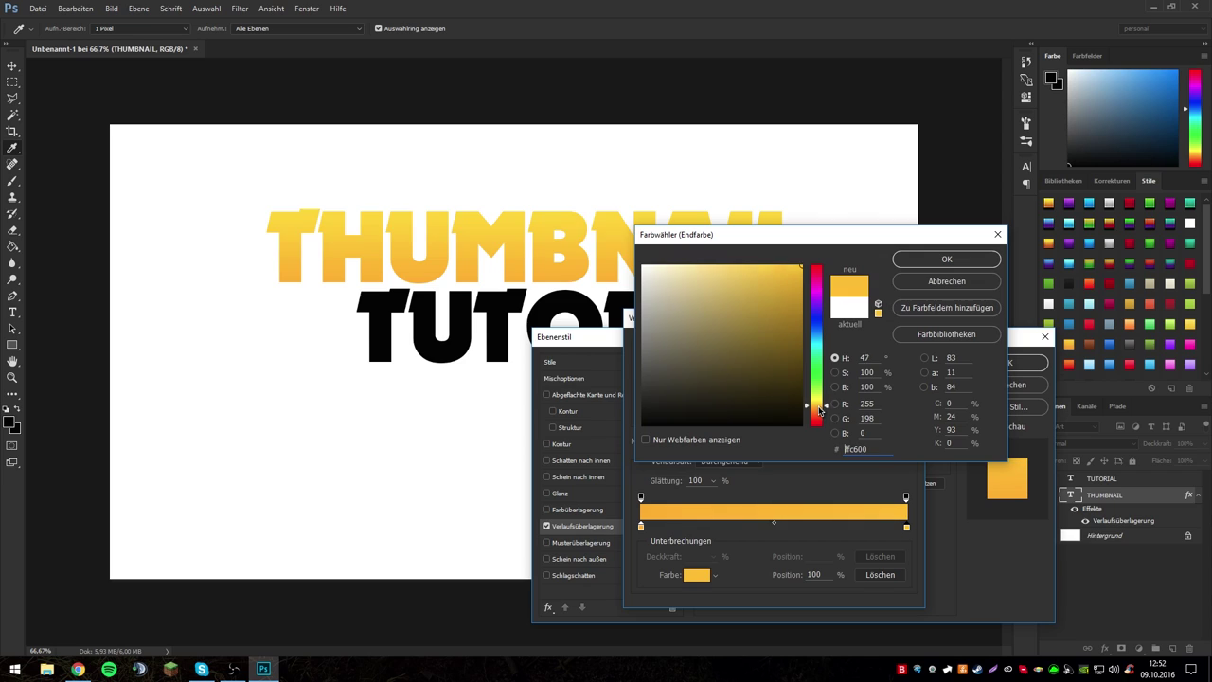
left_click(947, 260)
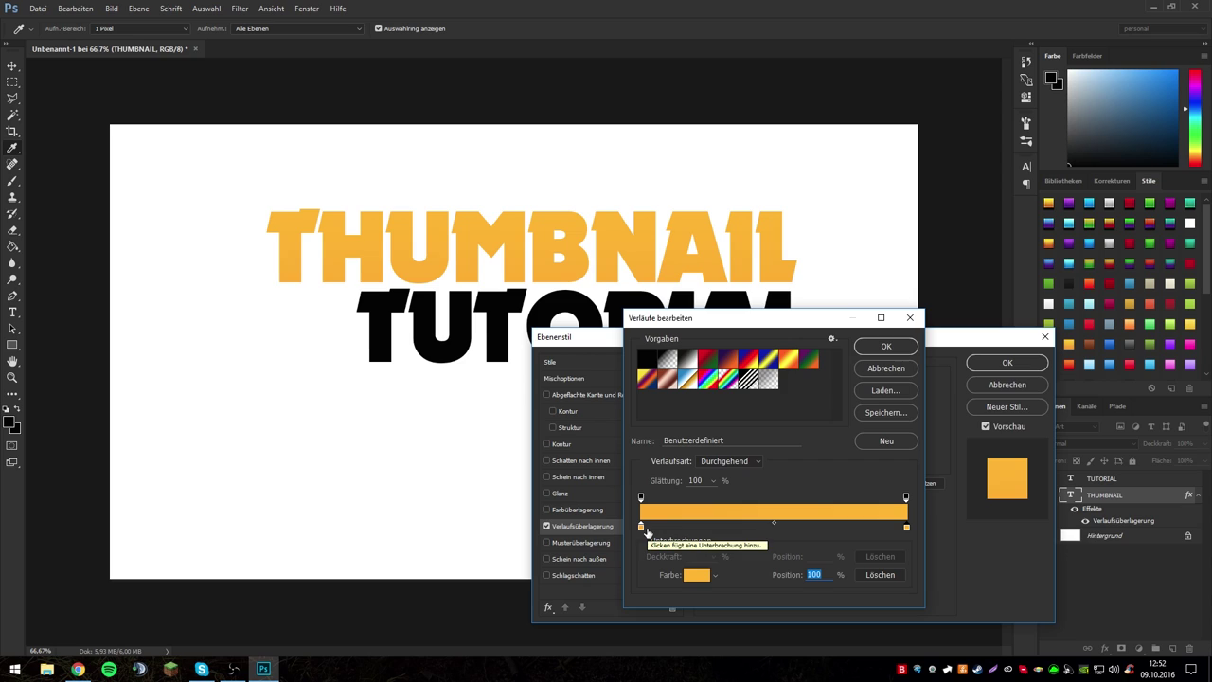
Reject a yellow-green start colour and make the end stop bright yellow (fcff00).
double_click(641, 527)
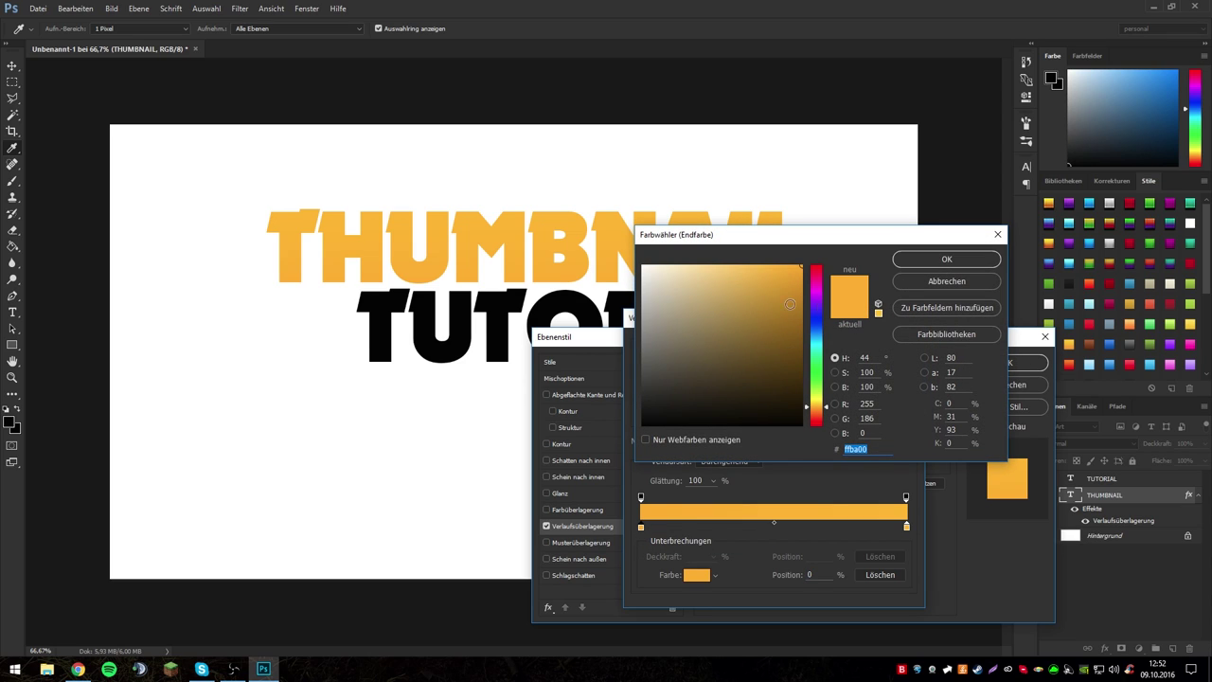
left_click_drag(819, 418, 813, 396)
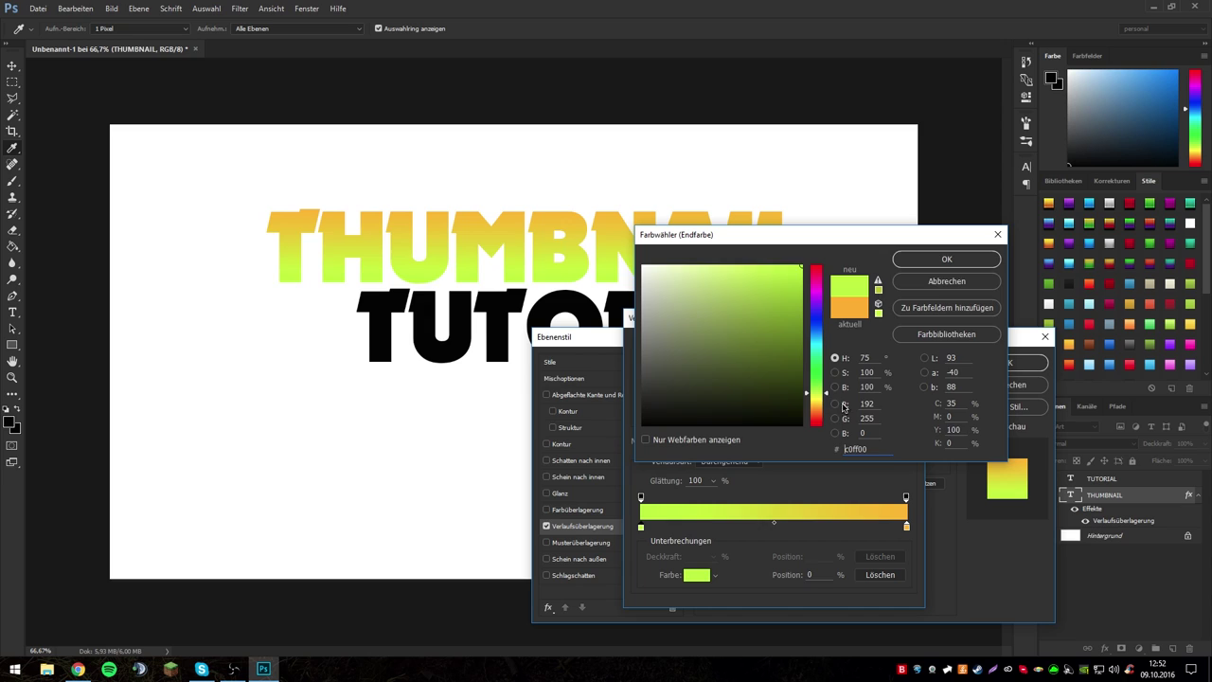
left_click(944, 282)
double_click(906, 527)
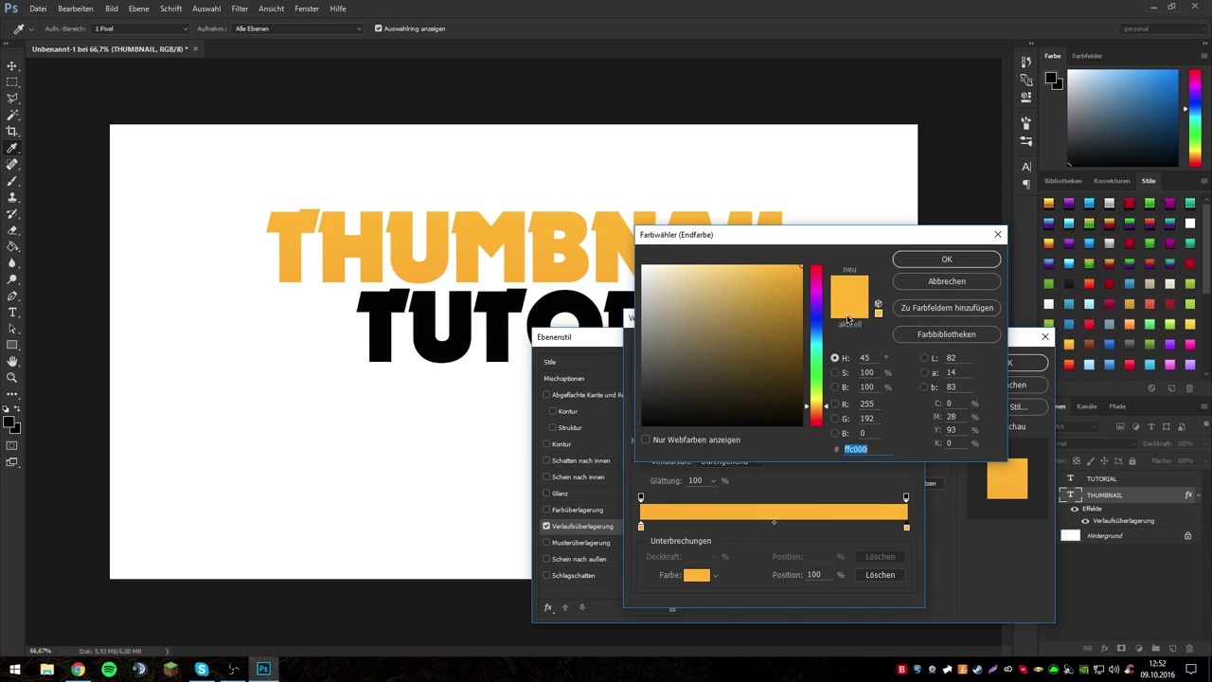
left_click_drag(812, 406, 813, 398)
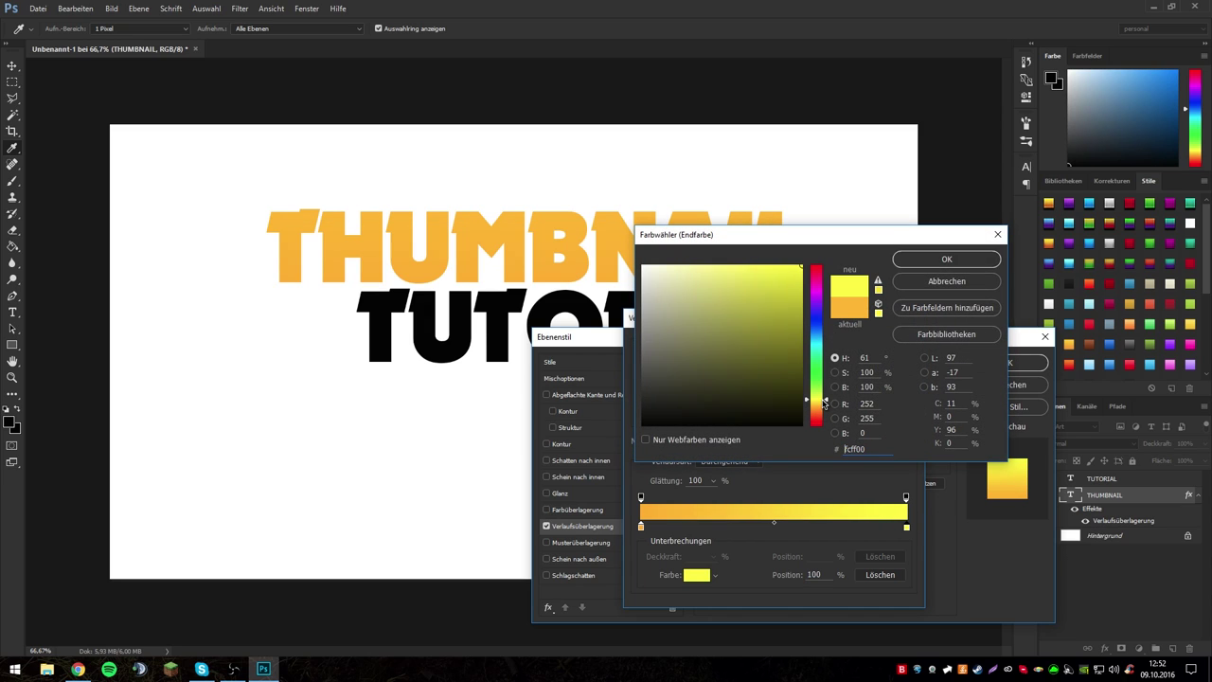
left_click(967, 265)
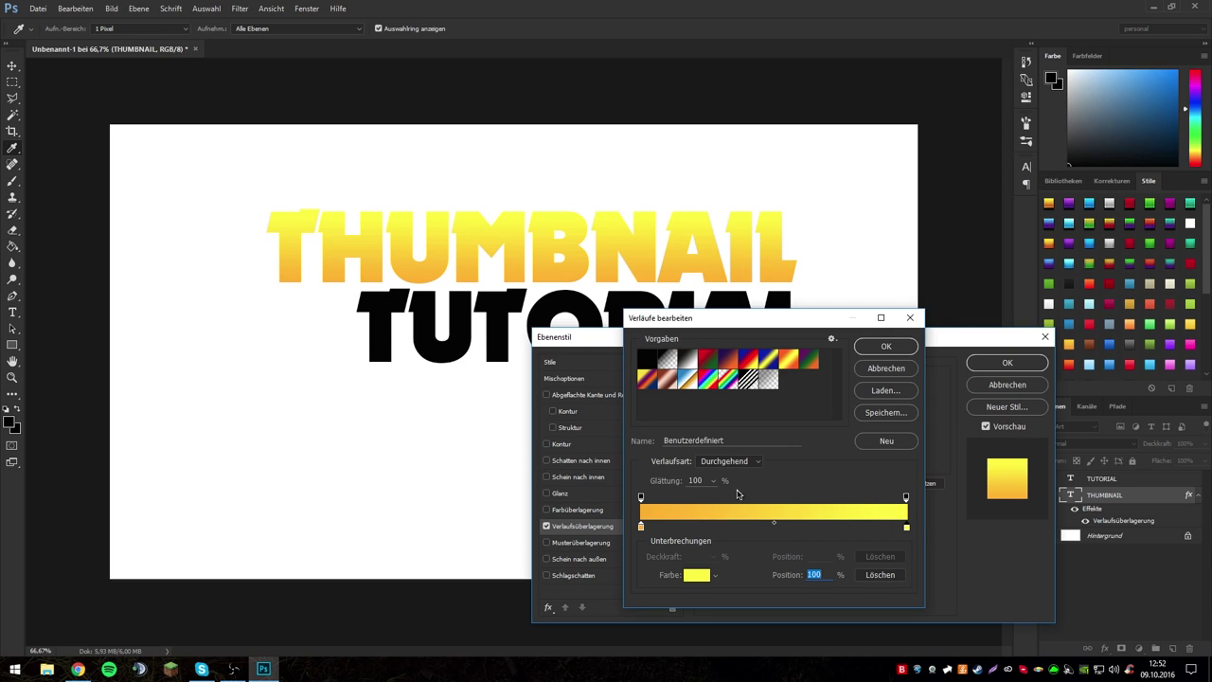
Adjust the gradient's start stop in the Farbwähler to an orange shade.
double_click(641, 526)
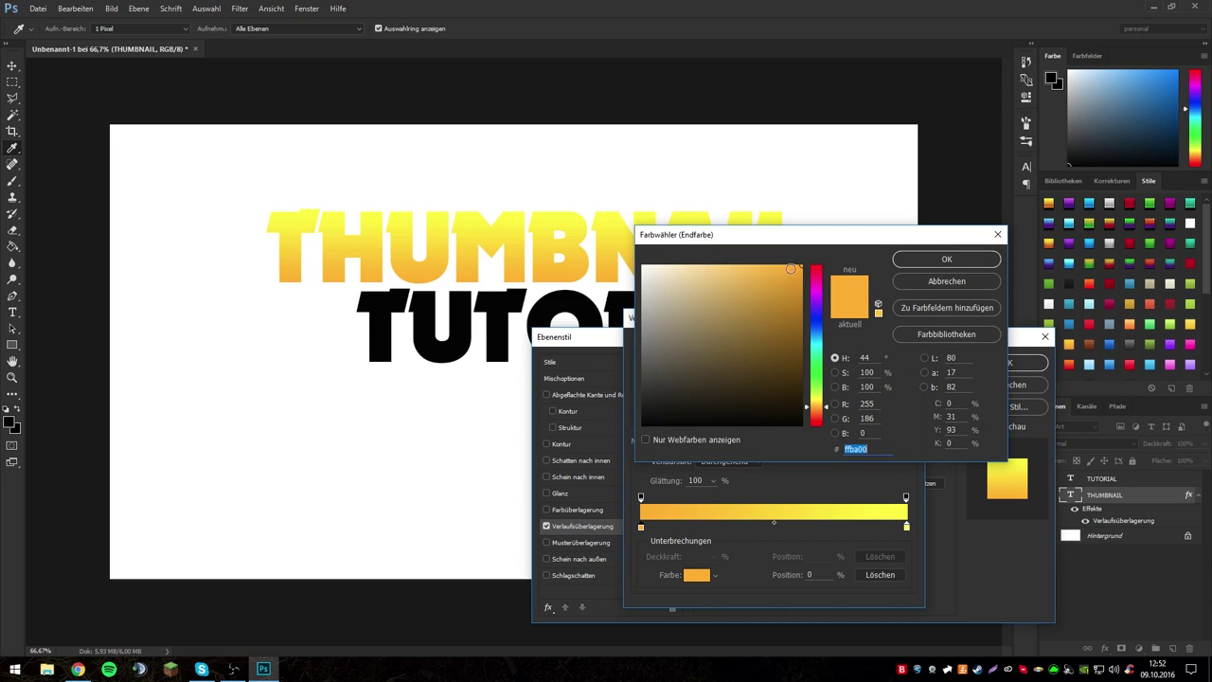
left_click_drag(826, 412, 833, 409)
left_click_drag(824, 406, 827, 407)
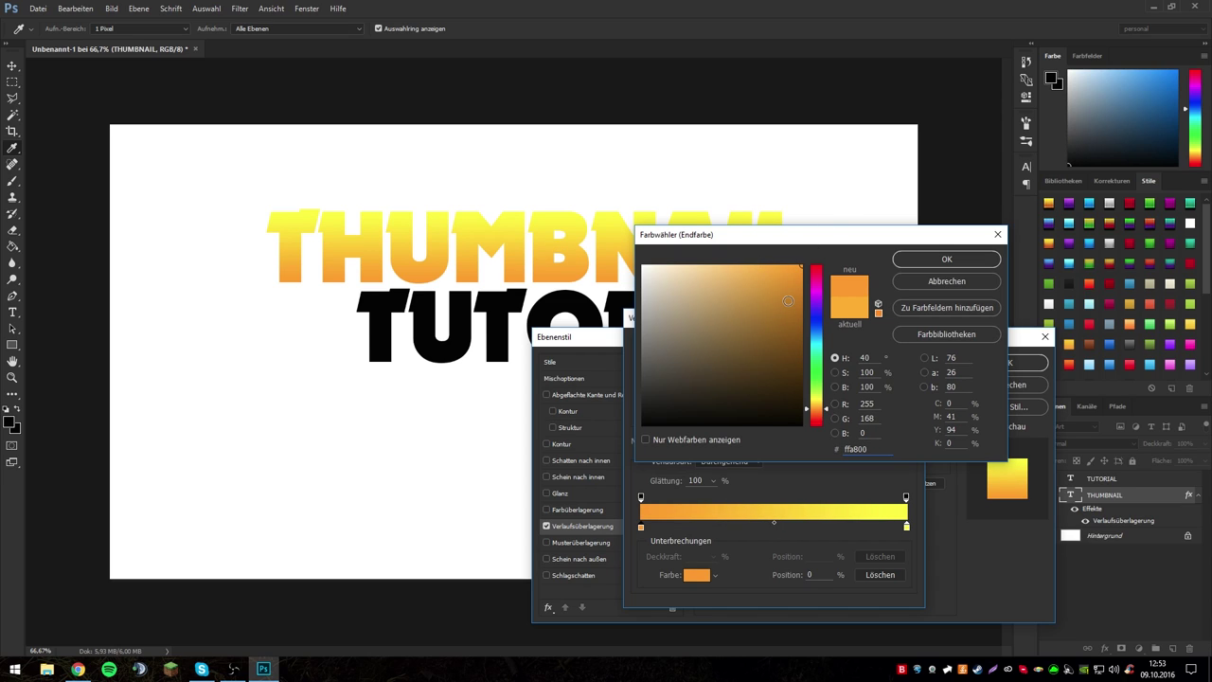
left_click_drag(767, 298, 805, 263)
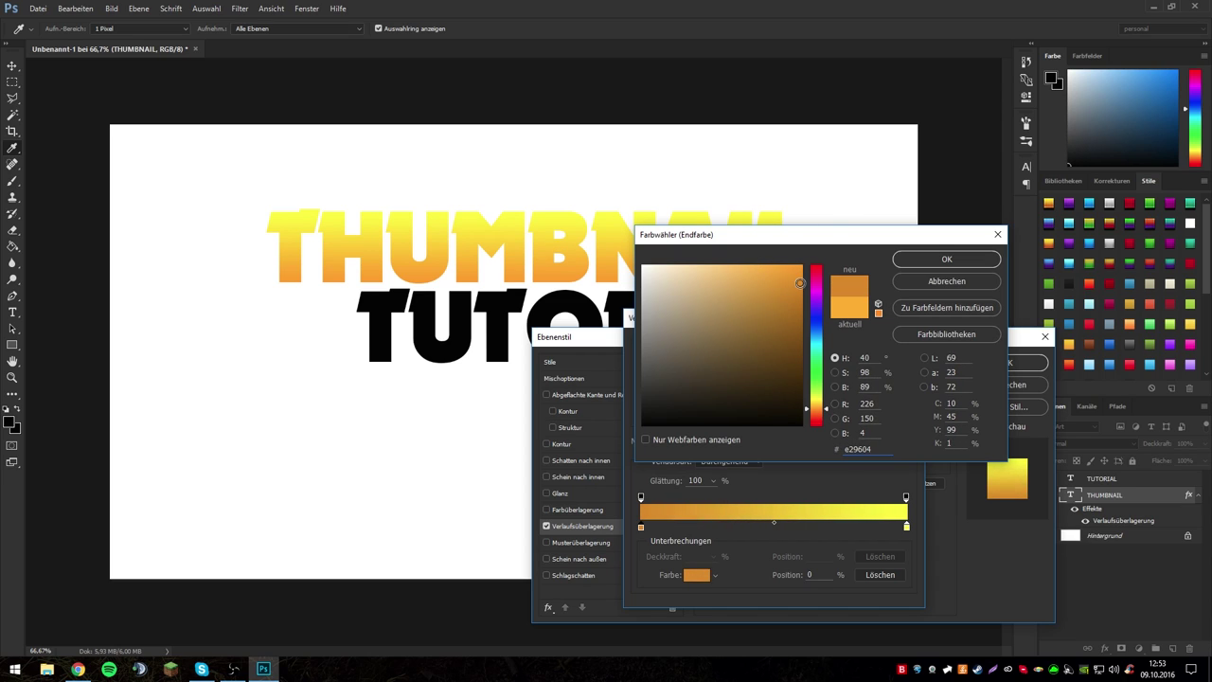
left_click_drag(784, 357, 803, 265)
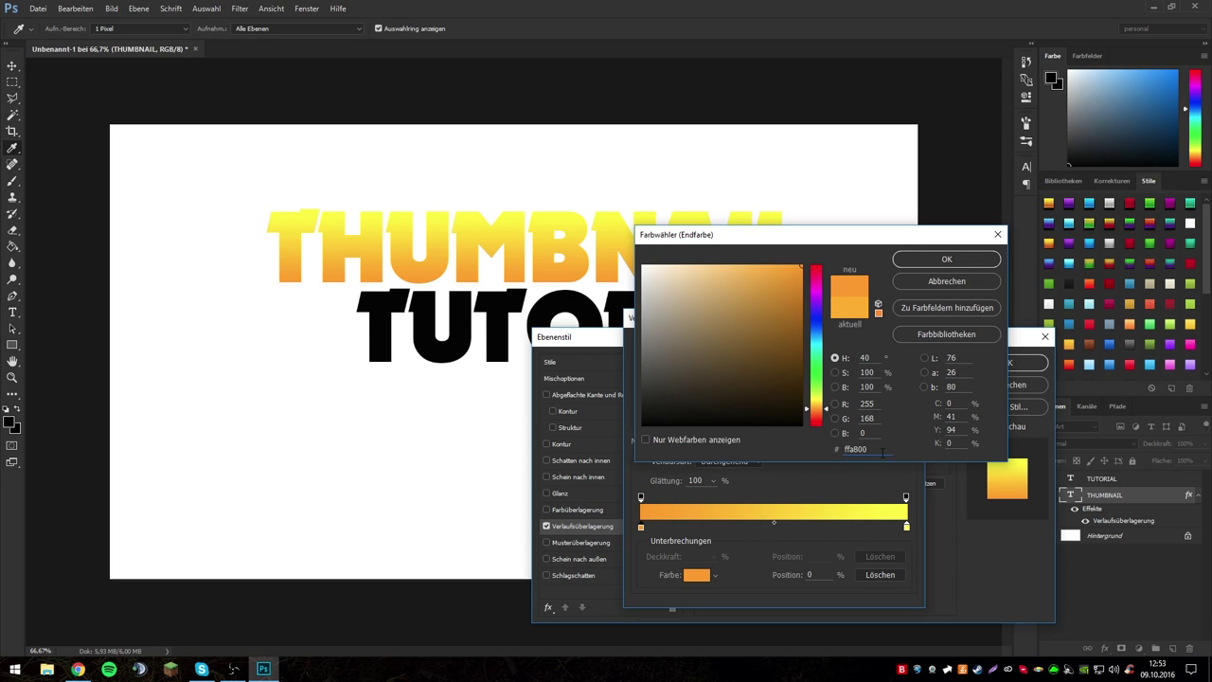
double_click(882, 450)
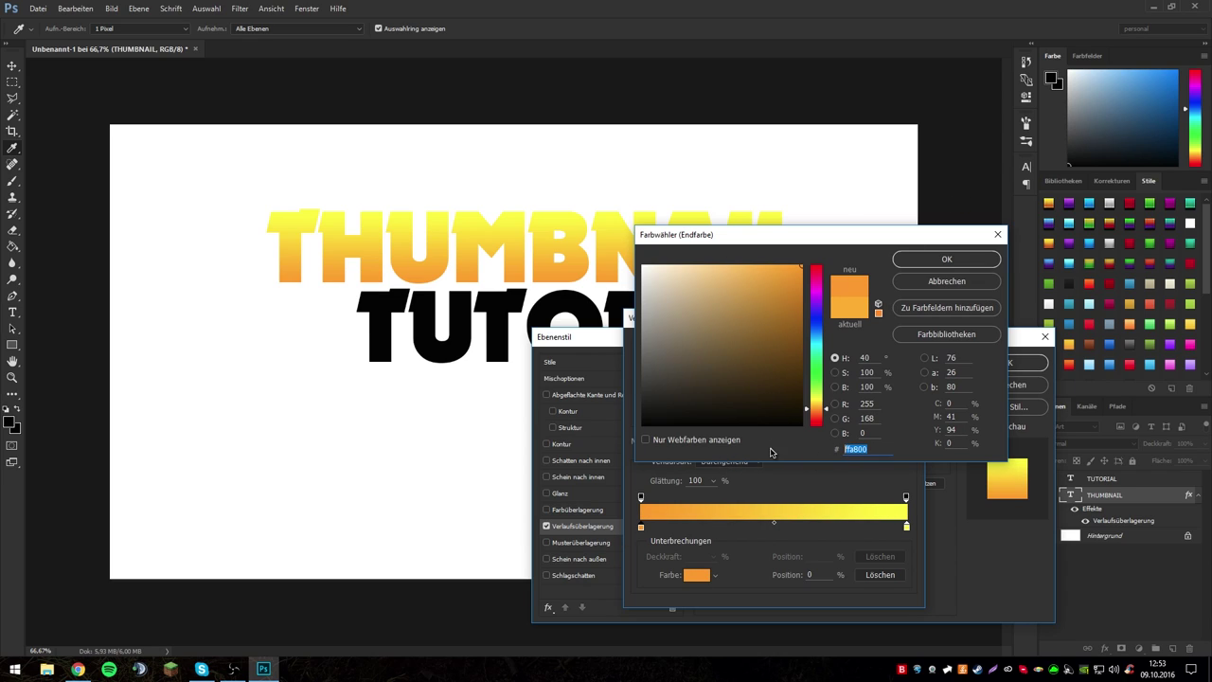
left_click(861, 448)
key("Return")
Set the end stop to web-safe pure yellow ffff00 and deepen the start stop to orange ff9600.
double_click(906, 526)
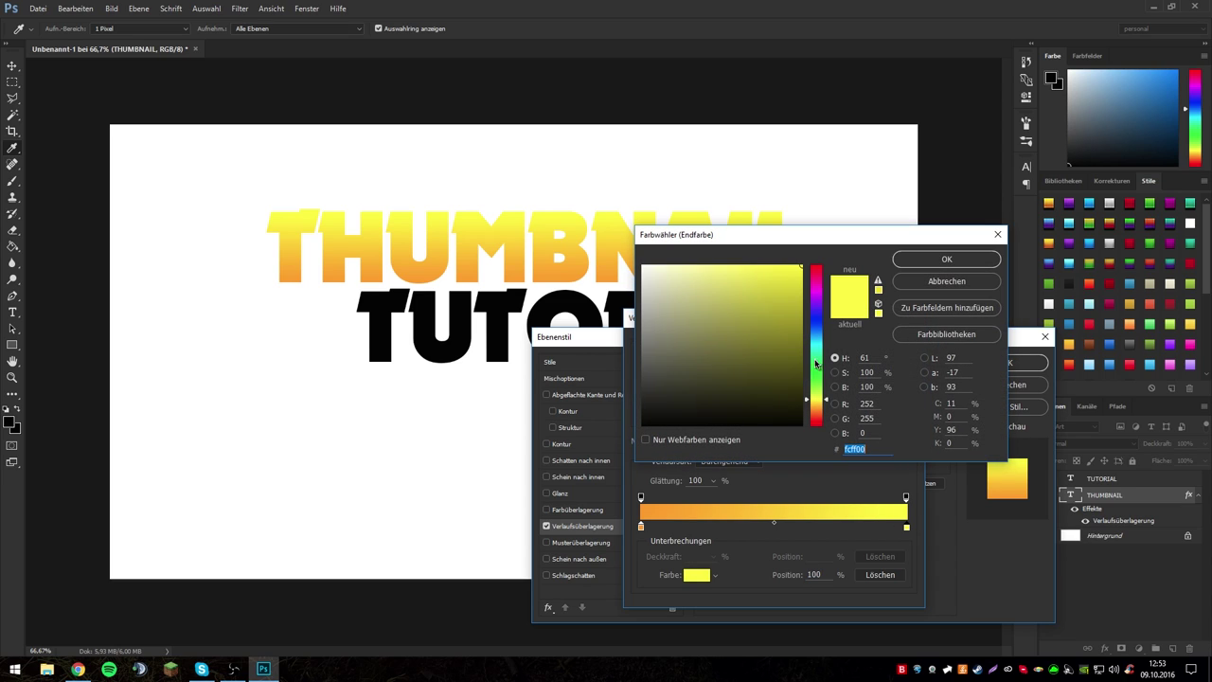
left_click_drag(815, 399, 824, 402)
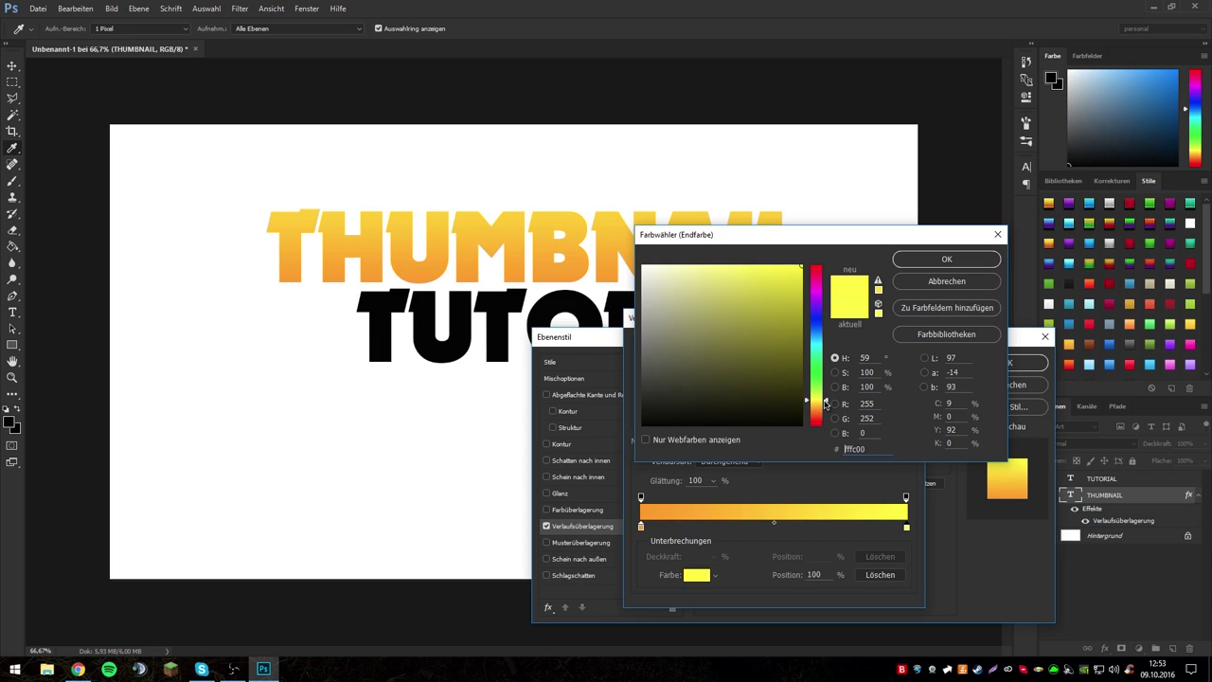
left_click_drag(745, 265, 801, 271)
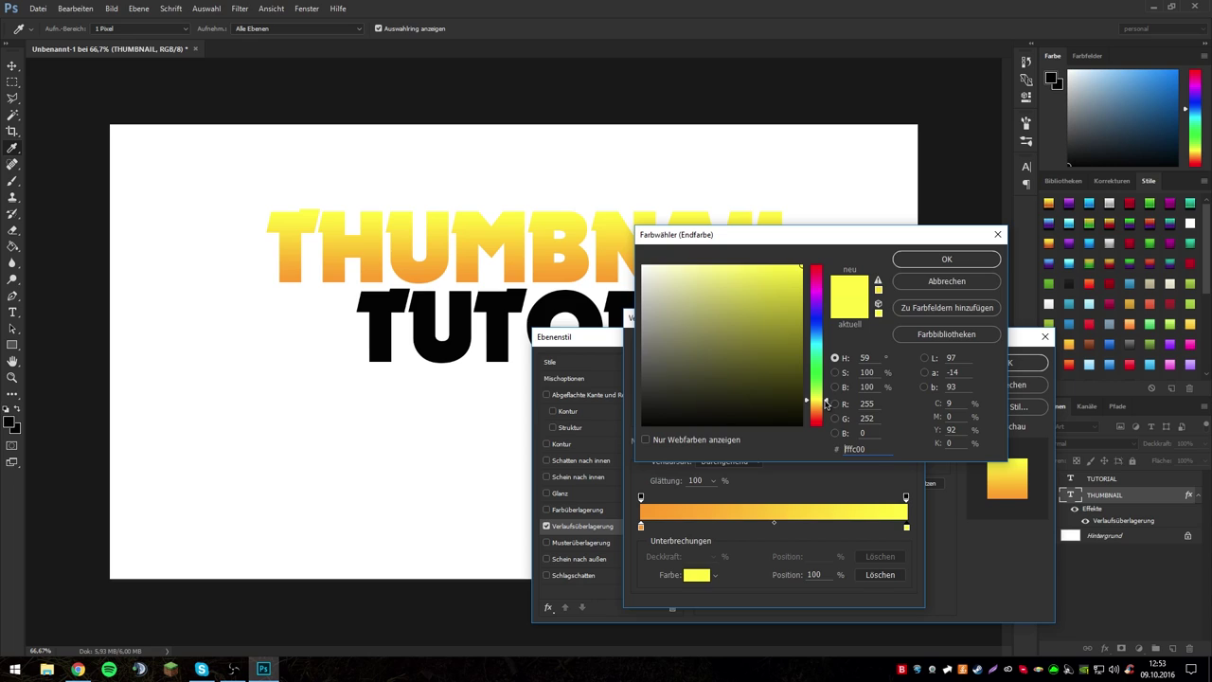
left_click_drag(826, 402, 827, 405)
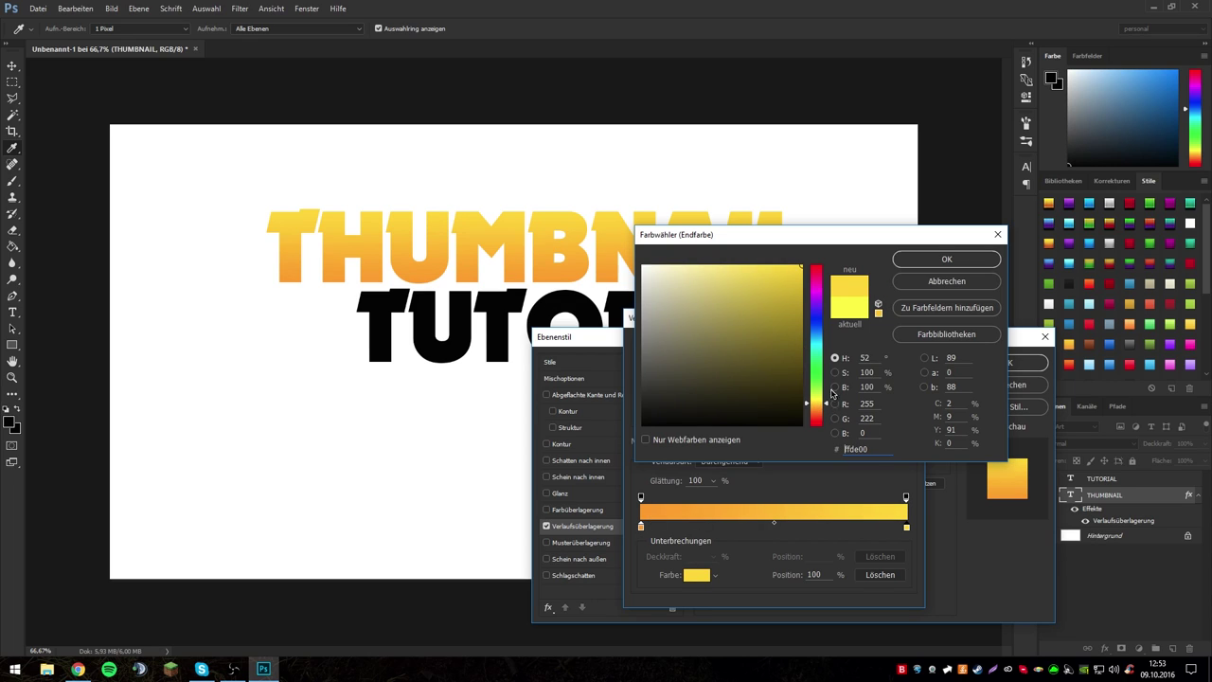
left_click_drag(829, 407, 828, 399)
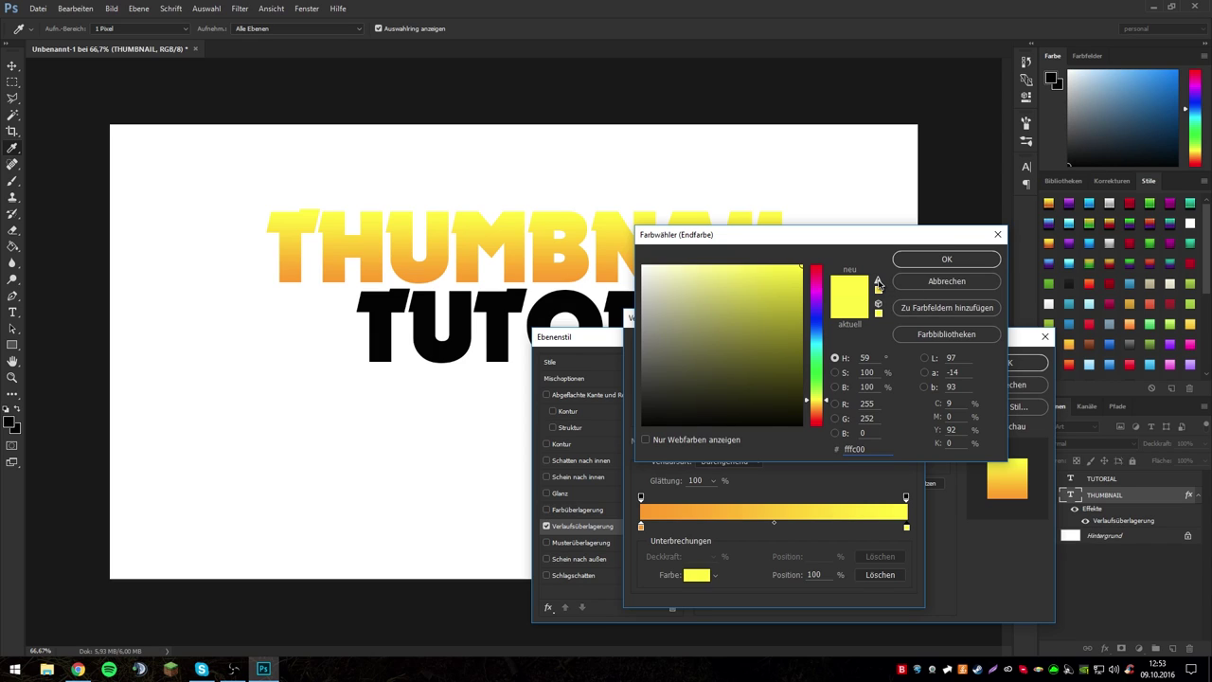
left_click(878, 284)
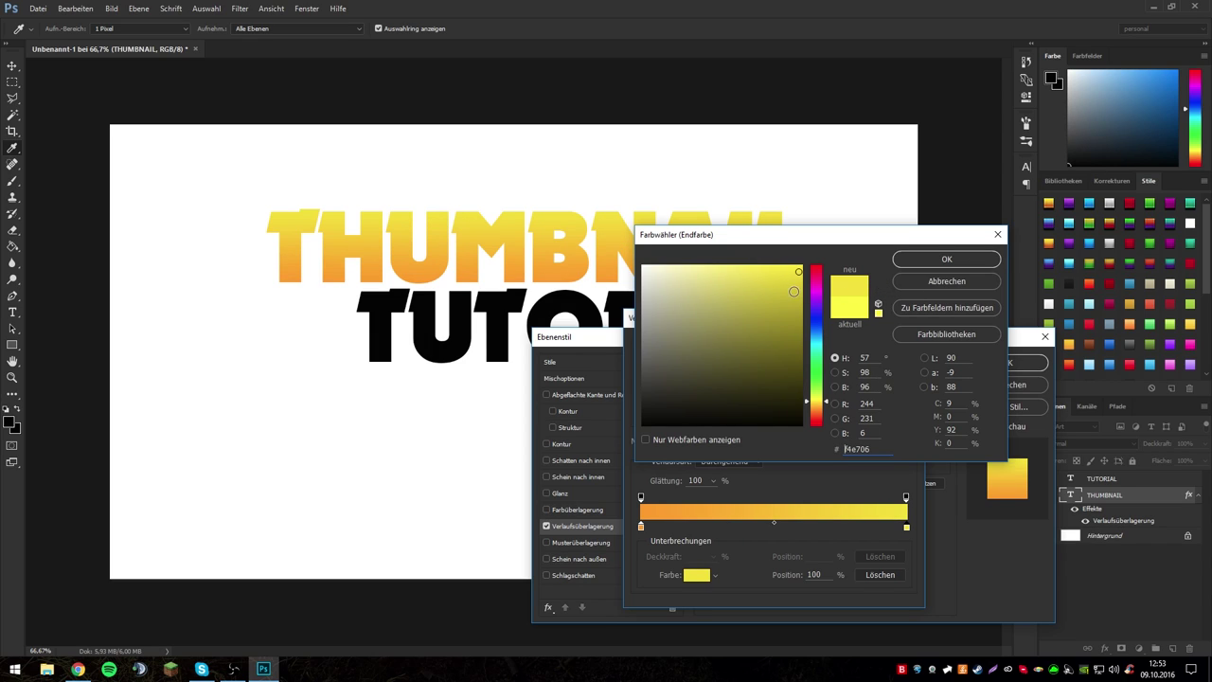
left_click_drag(784, 283, 803, 265)
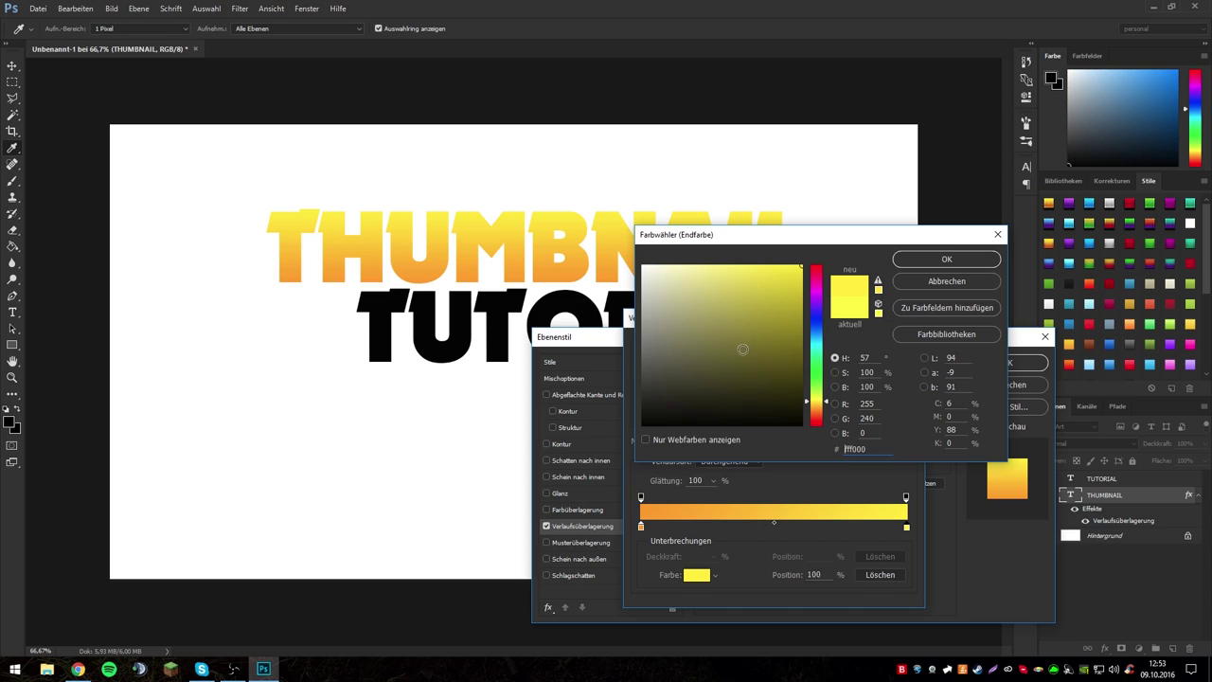
left_click(878, 306)
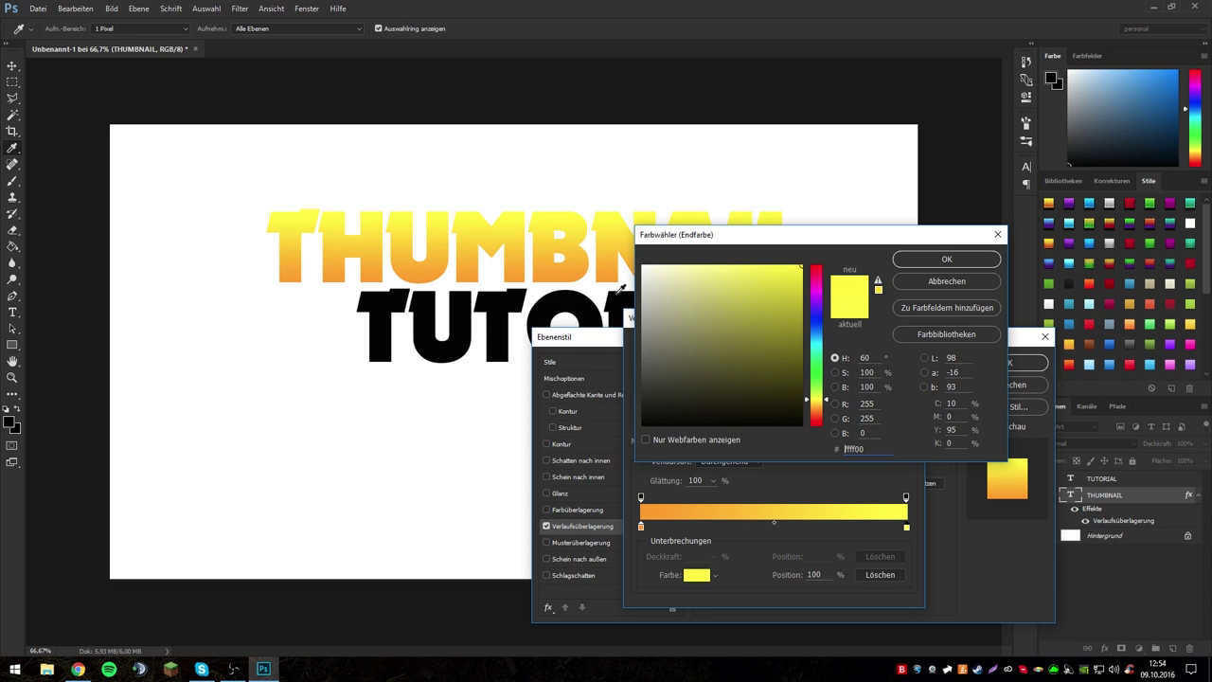
left_click(946, 260)
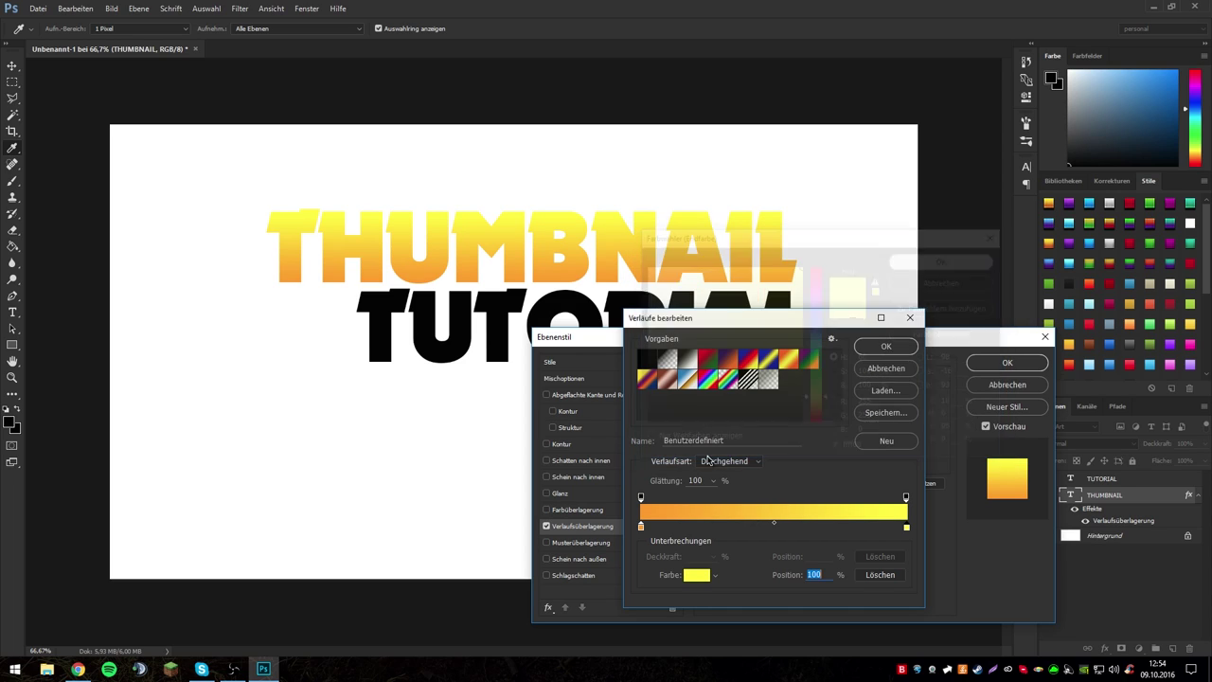
double_click(642, 527)
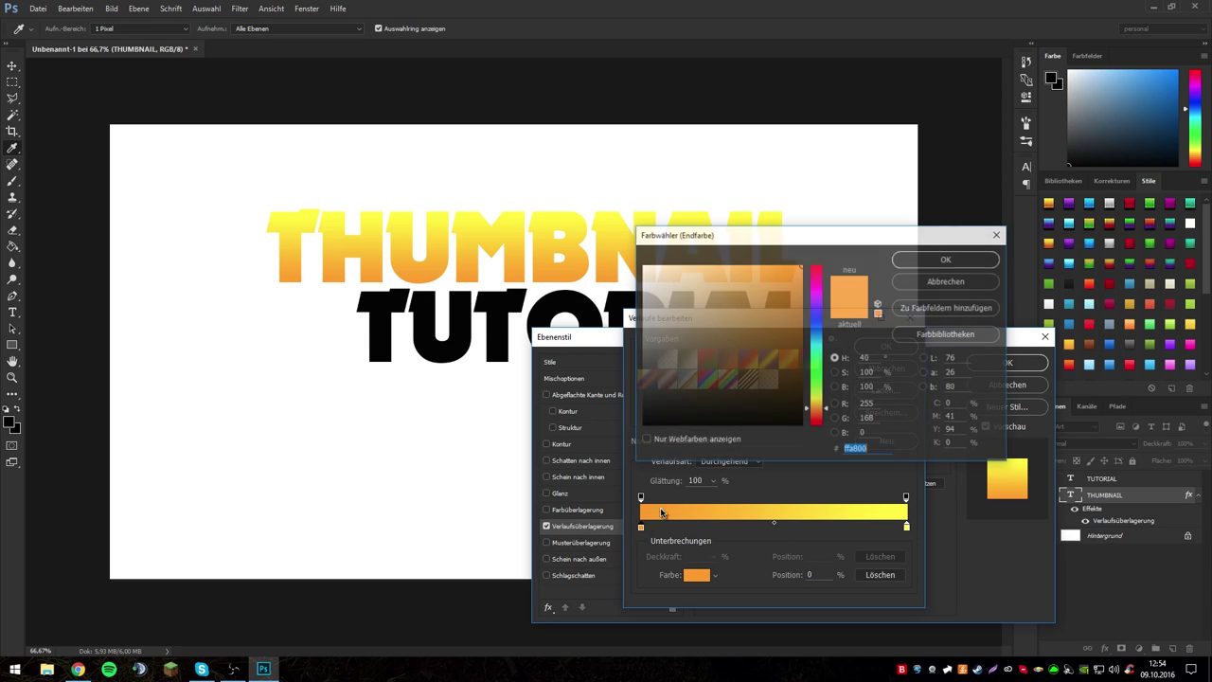
left_click(823, 413)
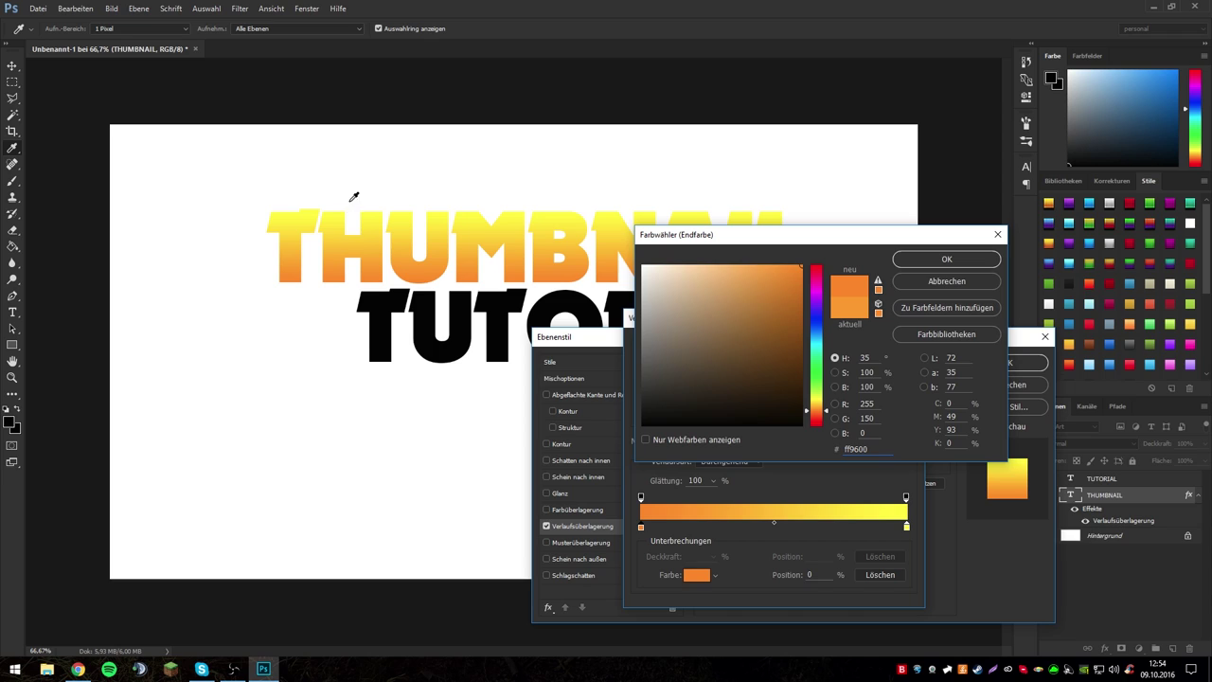
left_click(946, 260)
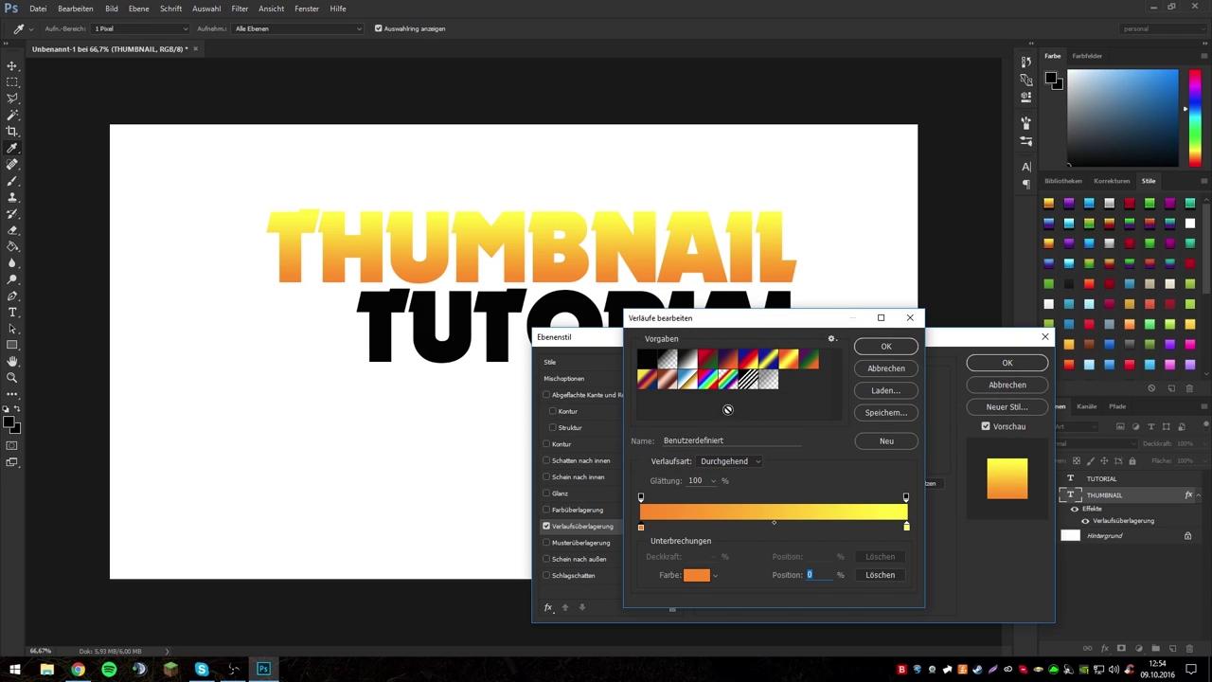
Confirm the gradient and enable the Kontur stroke on the THUMBNAIL layer.
left_click(887, 347)
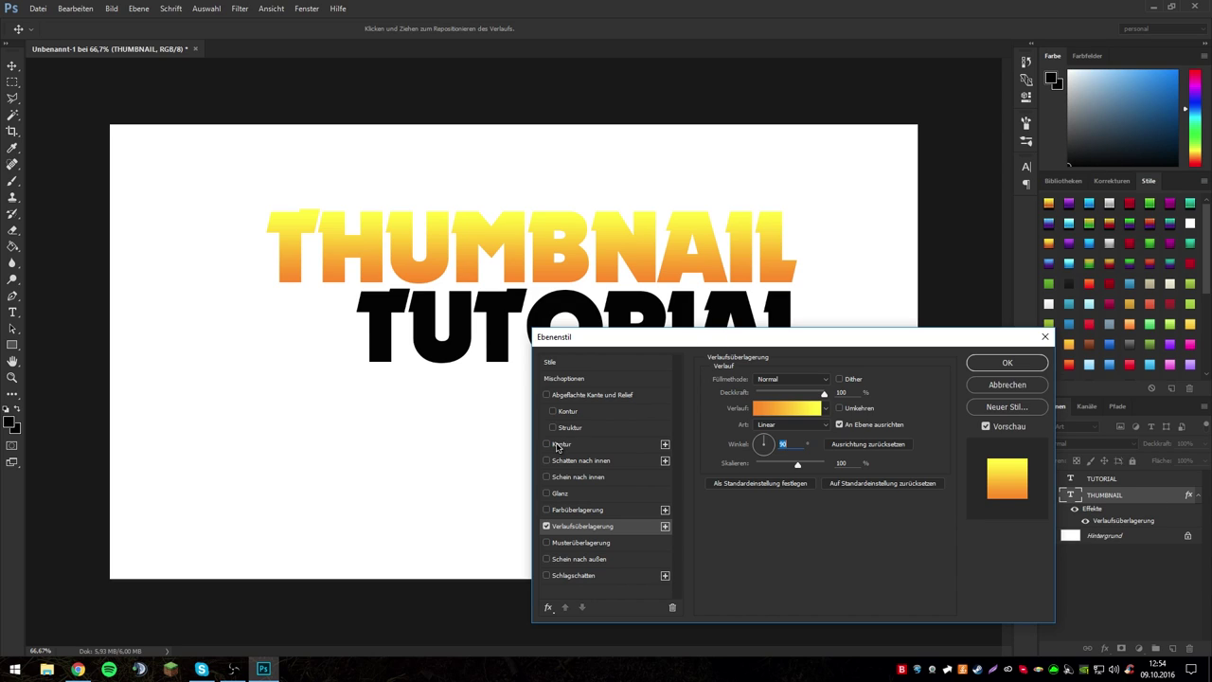
left_click(560, 444)
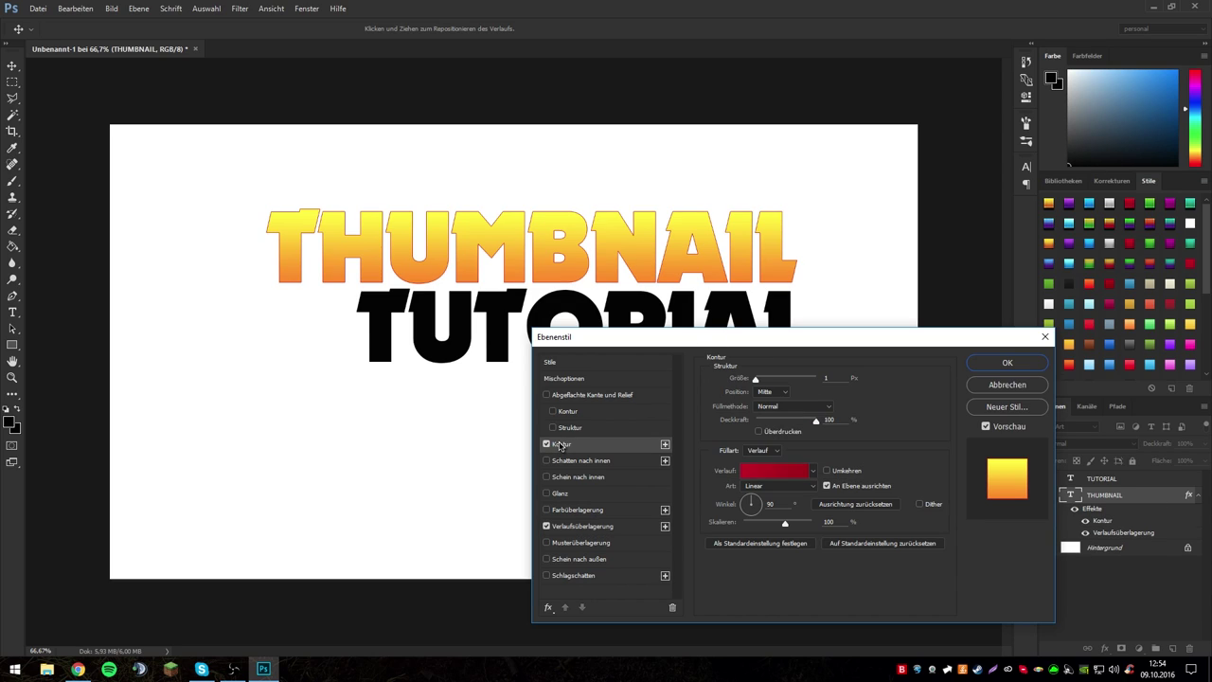
Set the Kontur stroke to a solid black fill, 3 px, positioned outside.
left_click(763, 450)
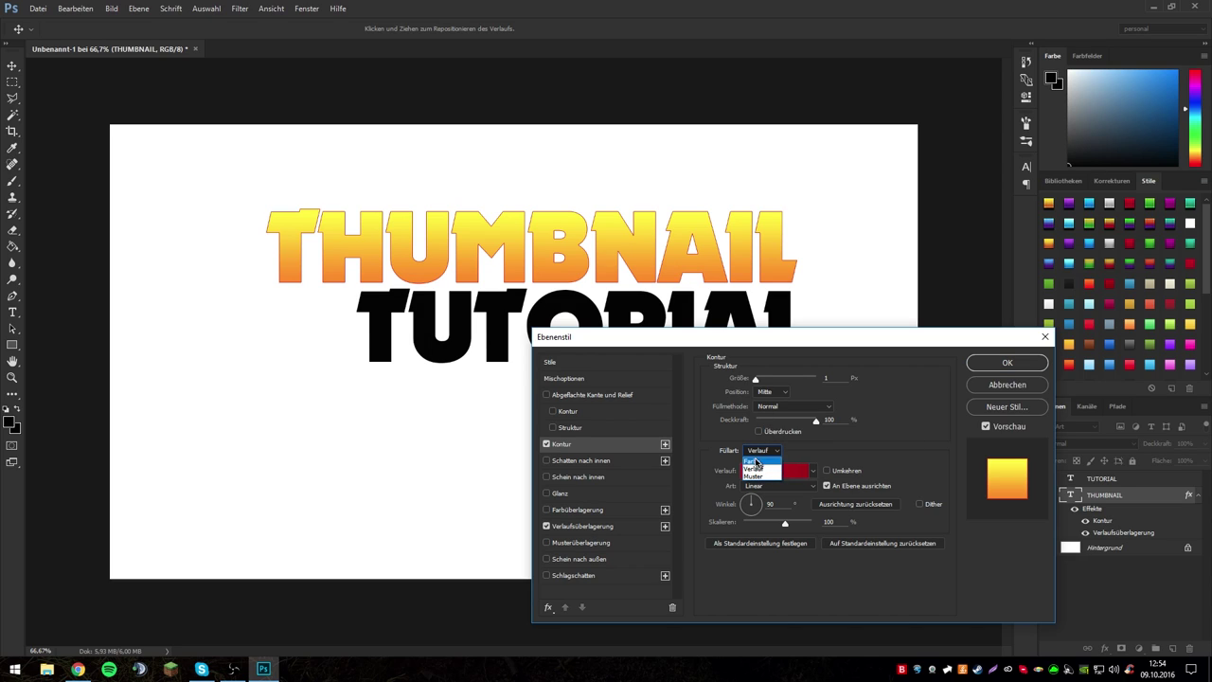
left_click(755, 462)
left_click(755, 452)
left_click(772, 391)
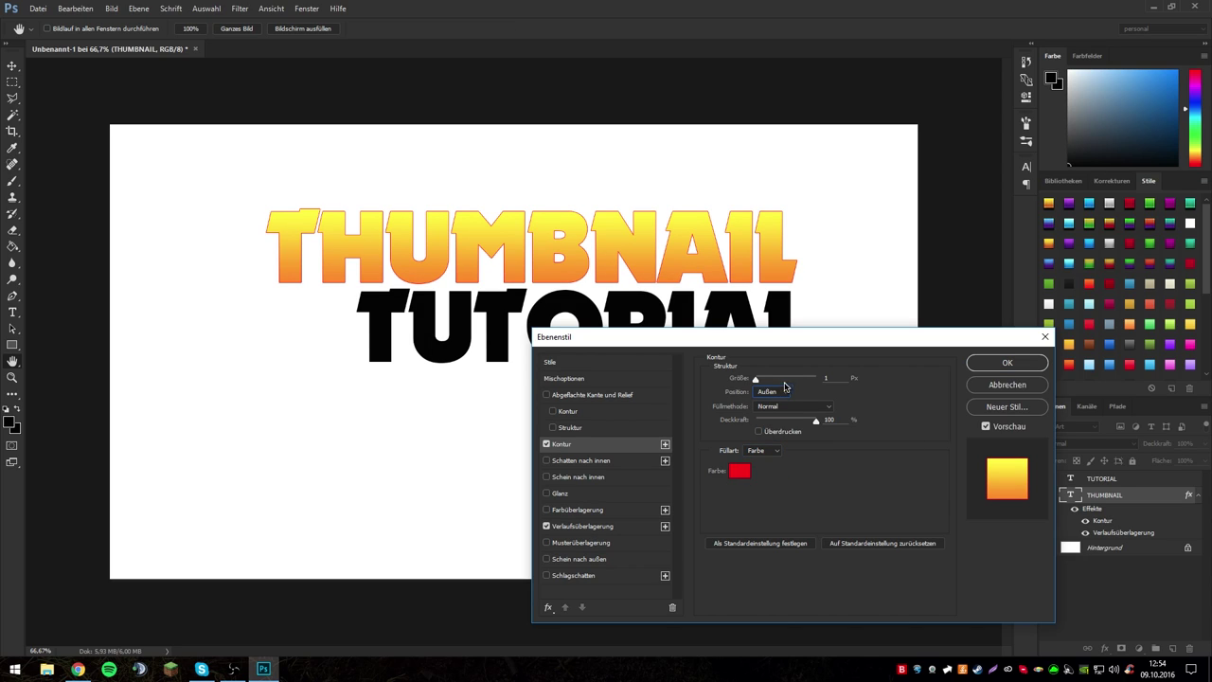
type("3")
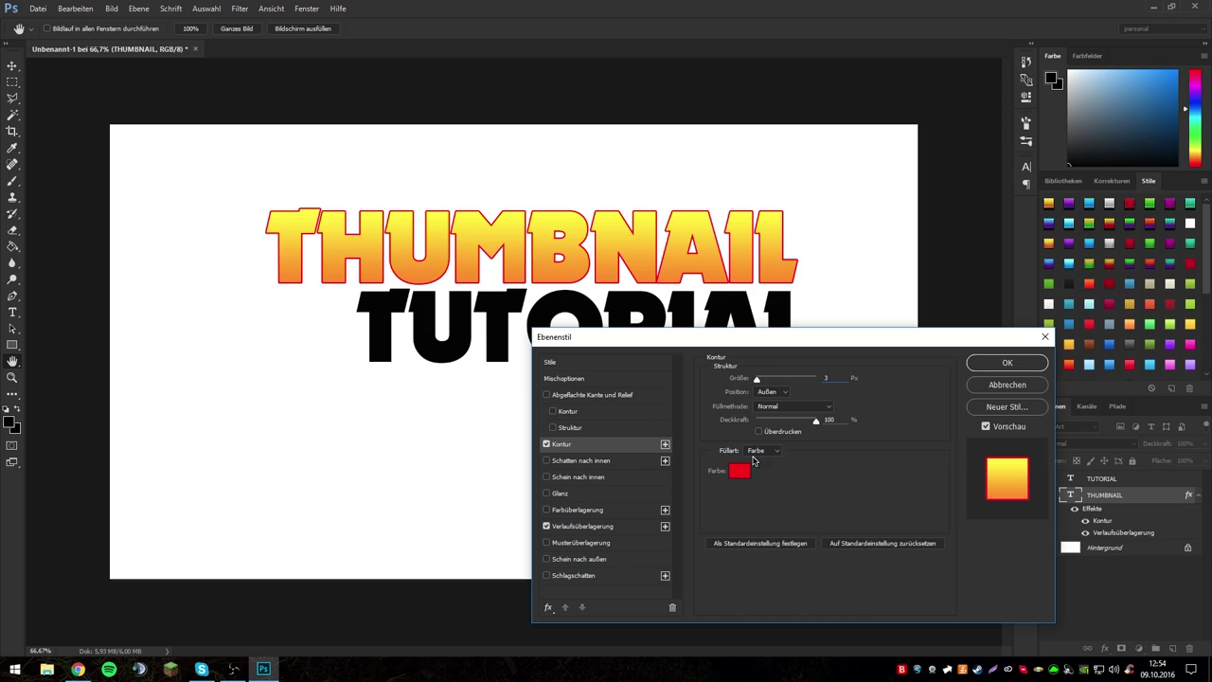
left_click(740, 470)
left_click_drag(663, 416, 433, 574)
key("Return")
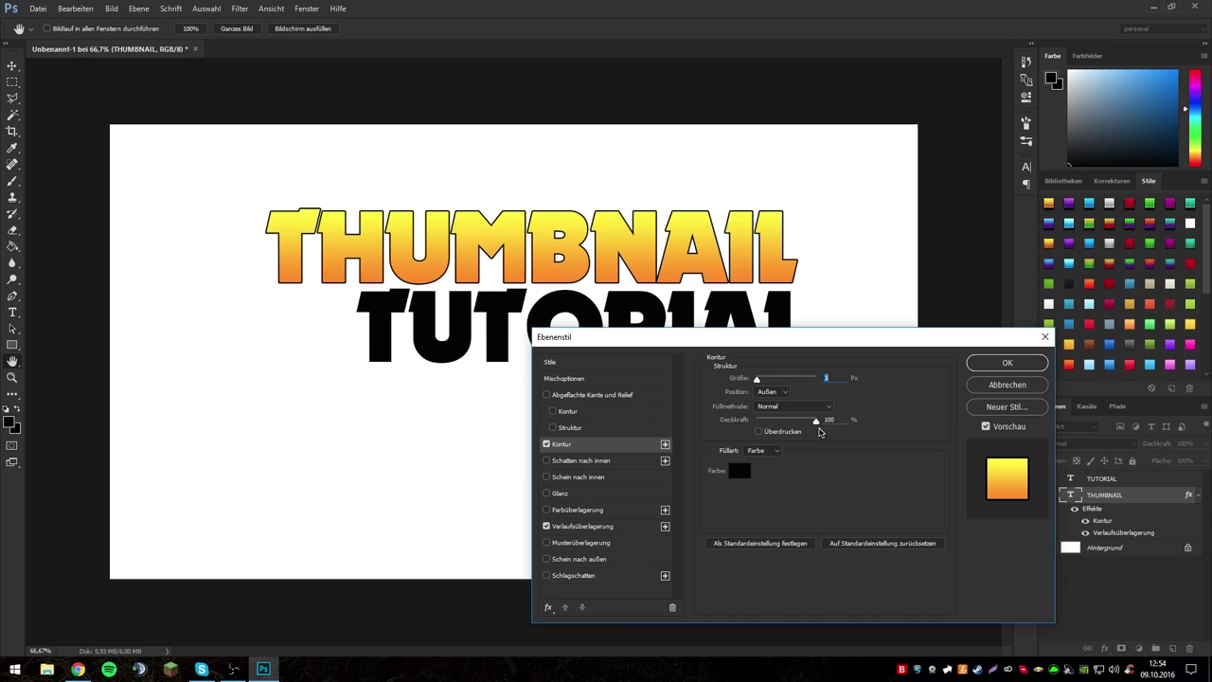
Compare stroke positions Innen, Mitte and Außen, settle on Außen, then switch Kontur off.
left_click(546, 444)
left_click(547, 445)
left_click(772, 391)
left_click(769, 392)
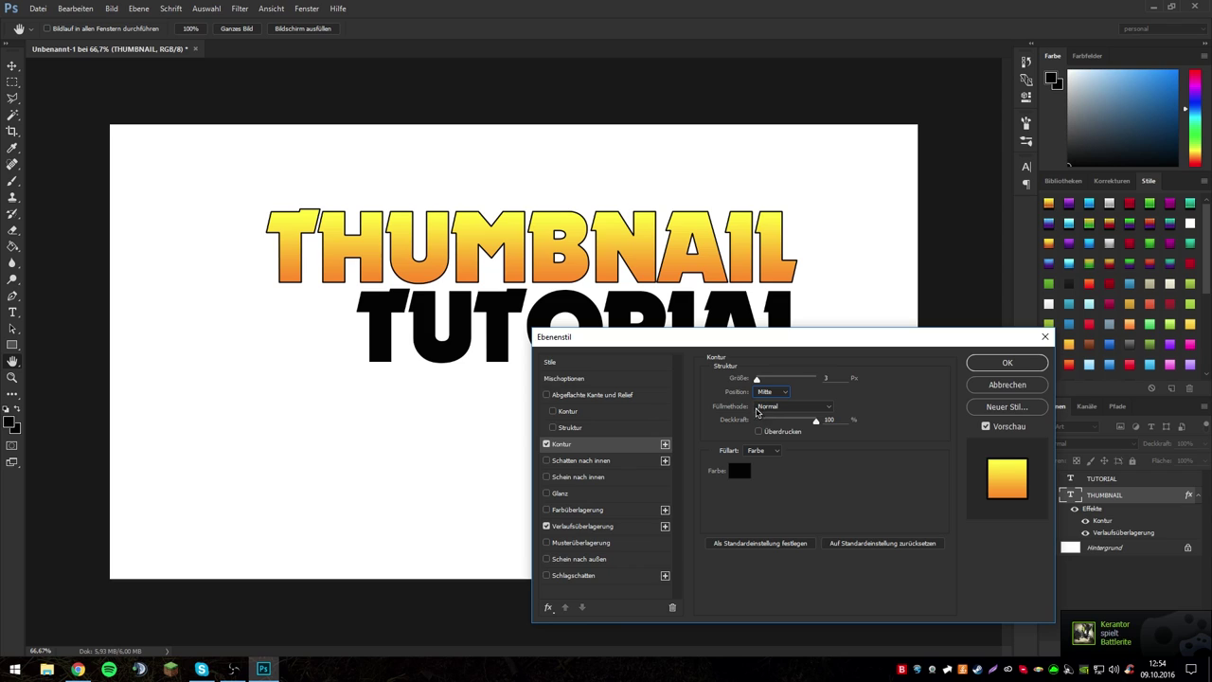
left_click(776, 393)
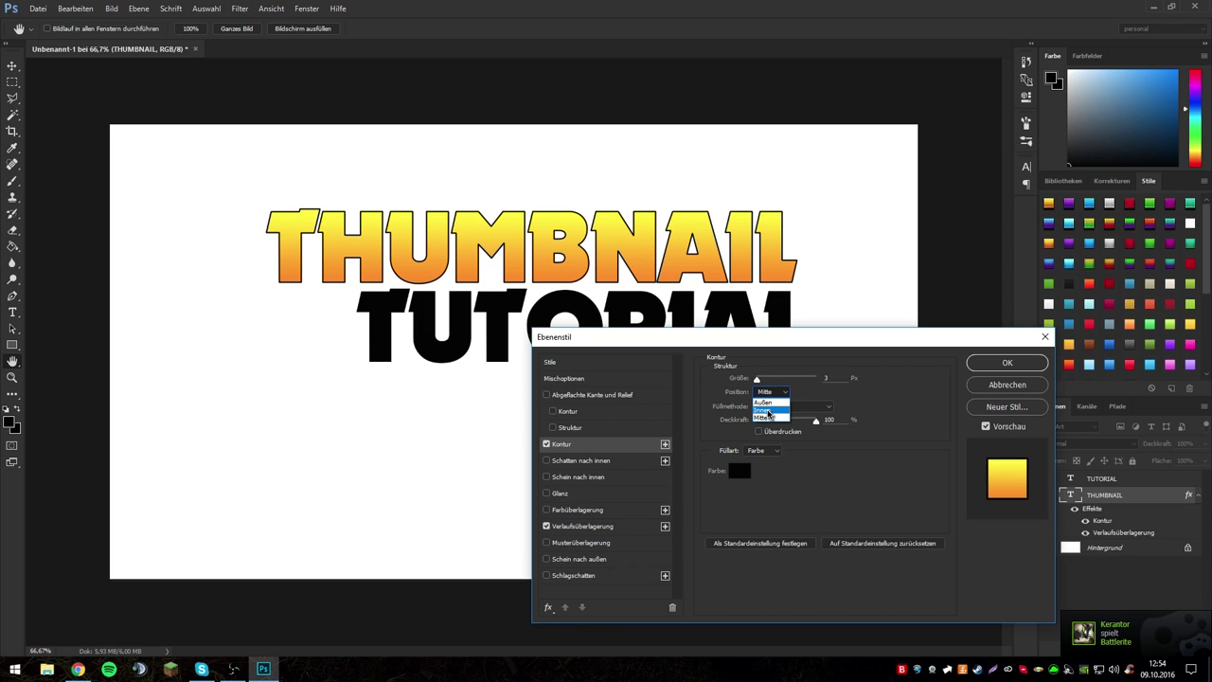
left_click(768, 397)
left_click_drag(756, 379, 758, 380)
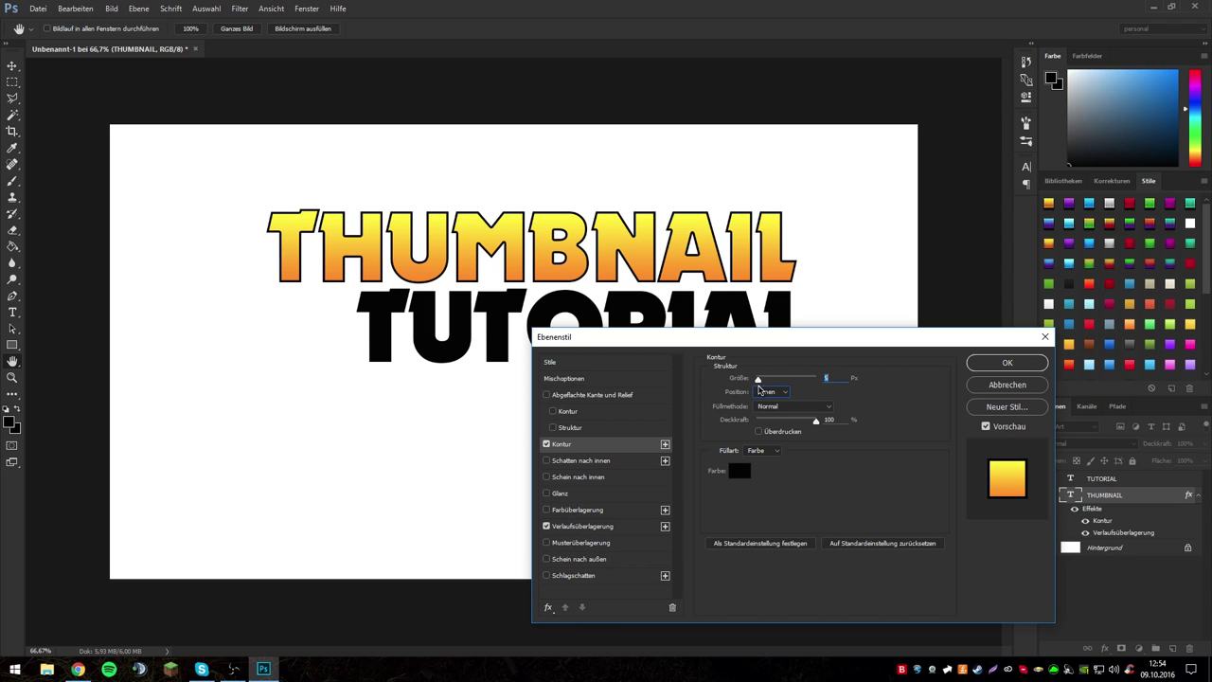
left_click(769, 392)
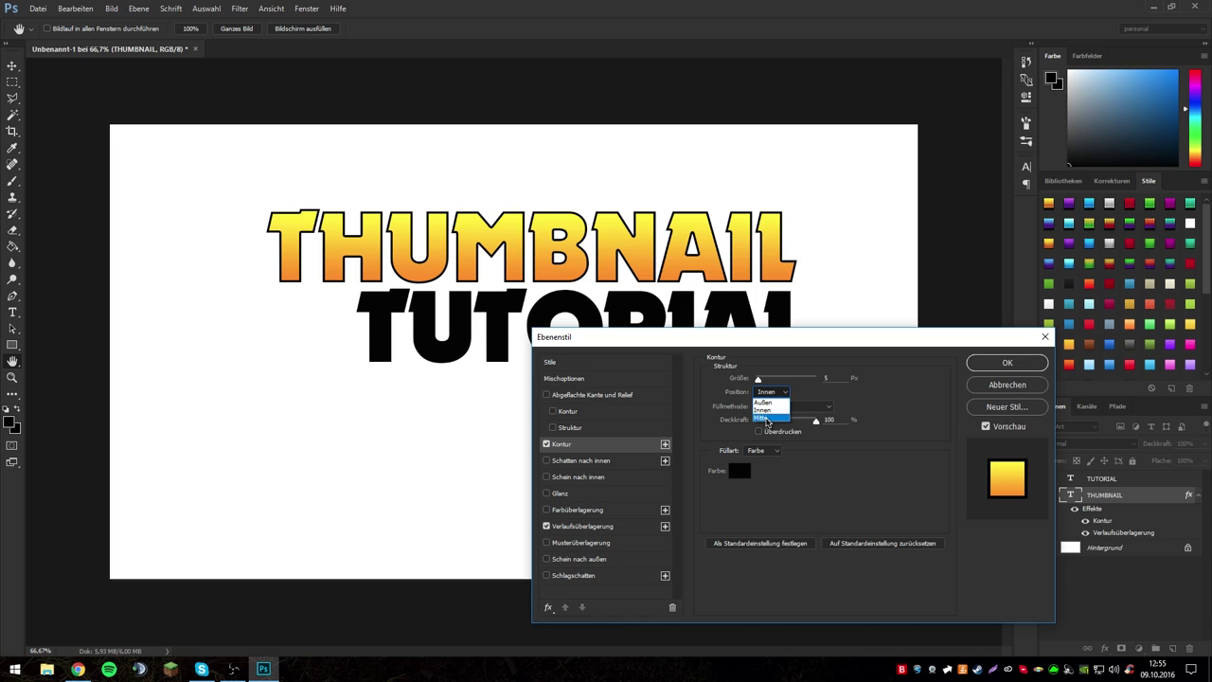
left_click(764, 401)
key("Down")
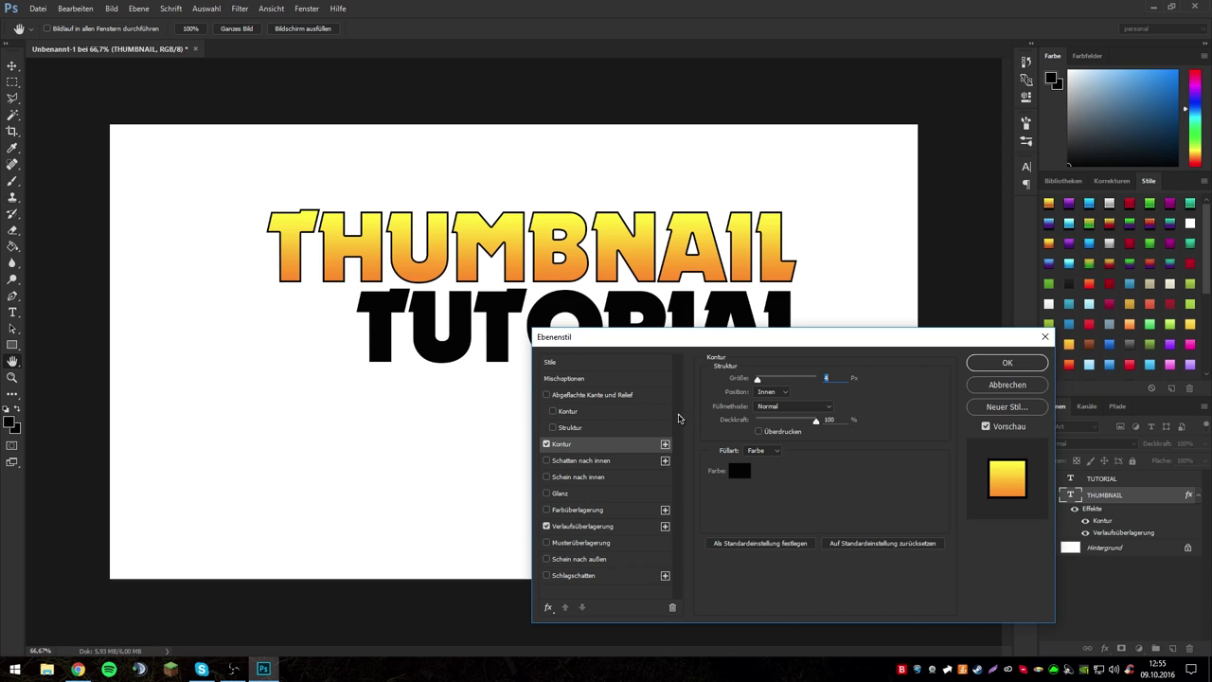
left_click(769, 391)
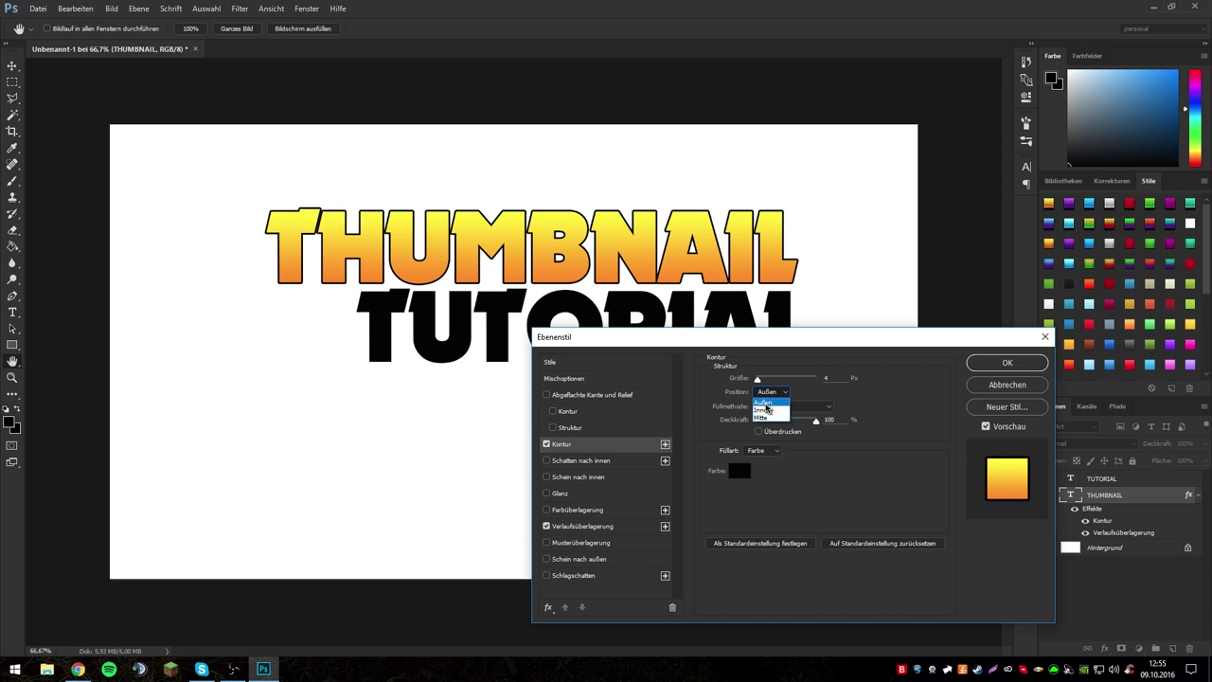
left_click(834, 388)
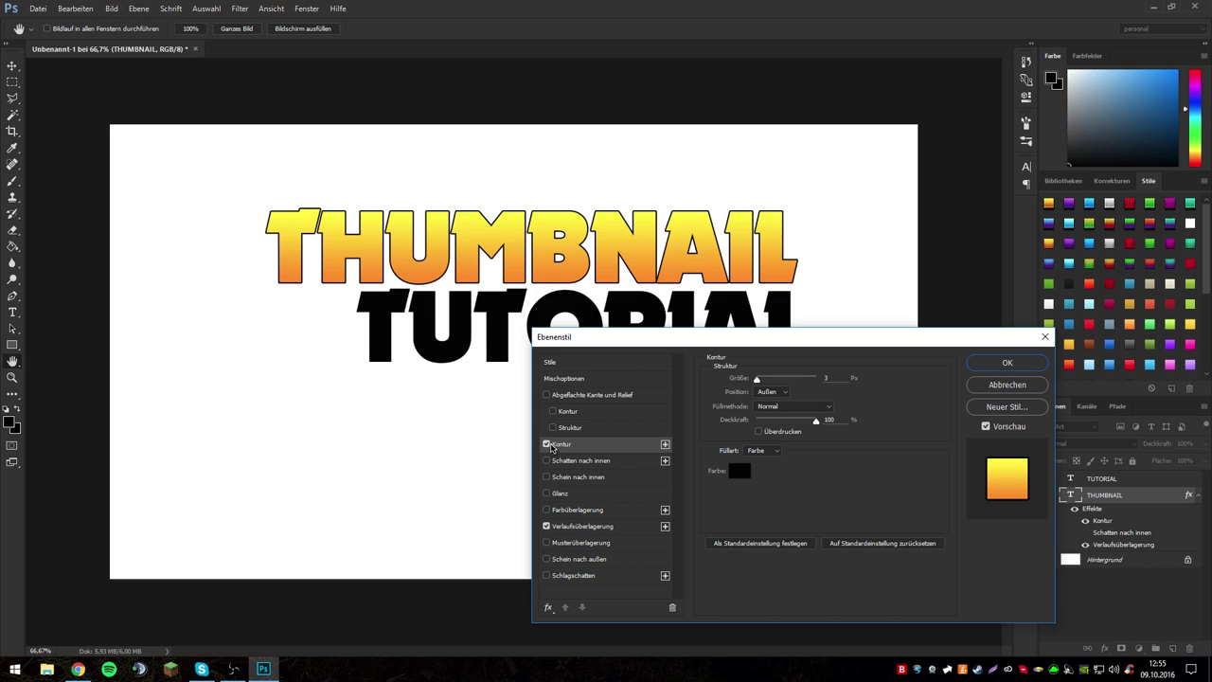
left_click(547, 444)
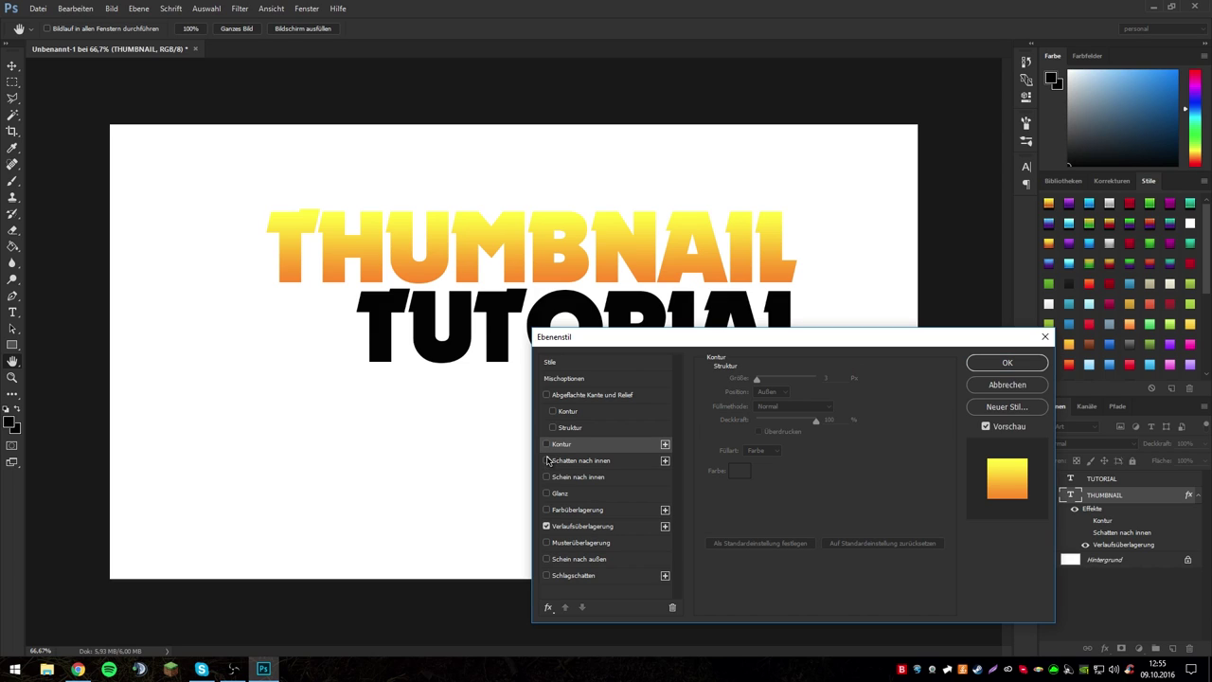
Enable a black Schlagschatten tuned to 7 px distance, 33% spread and about 10 px size.
left_click(567, 575)
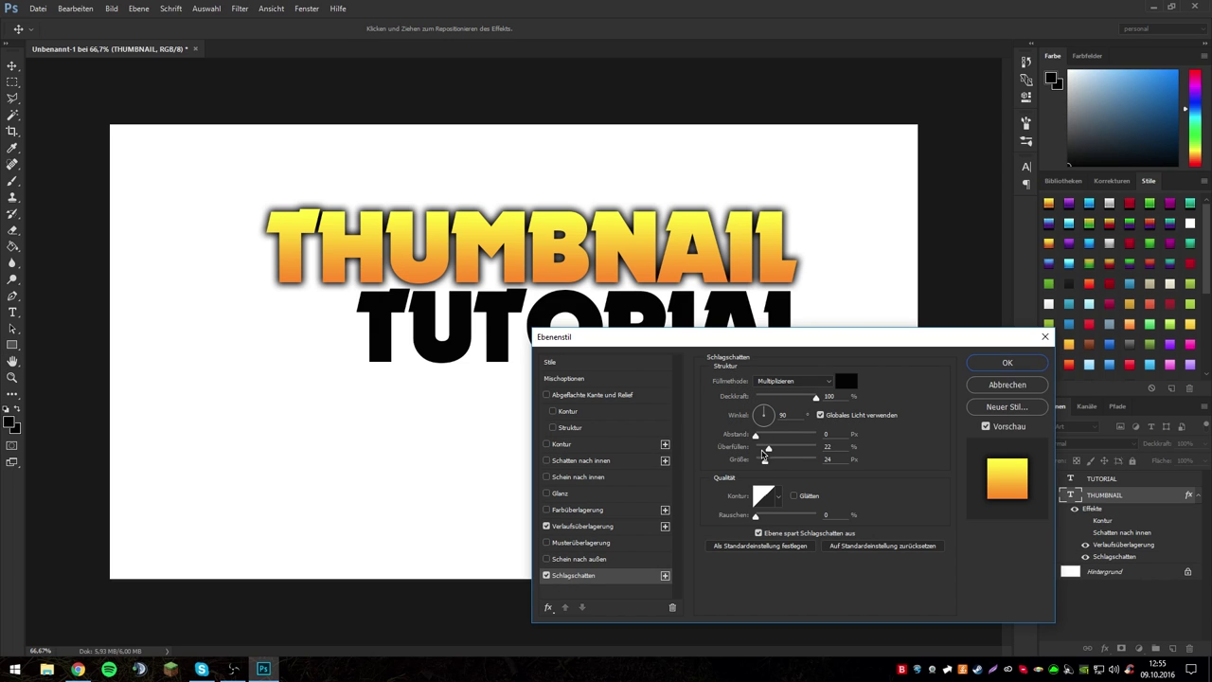
left_click_drag(769, 448, 755, 447)
left_click_drag(765, 460, 735, 487)
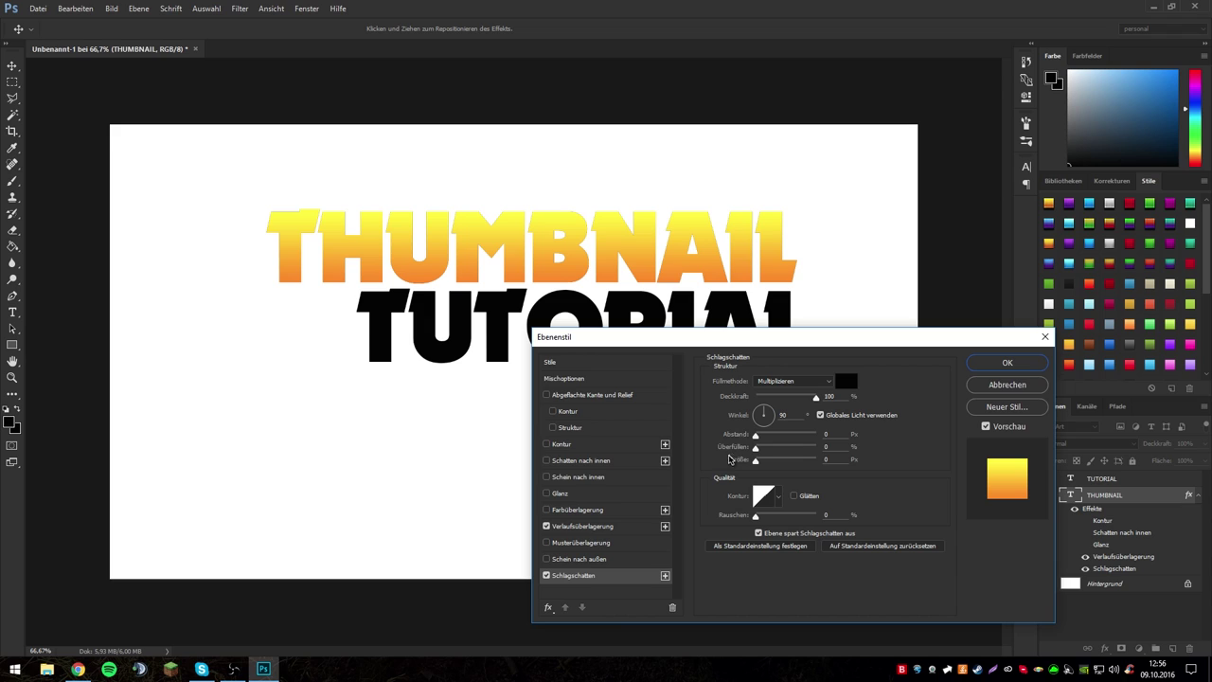
left_click_drag(754, 462, 769, 476)
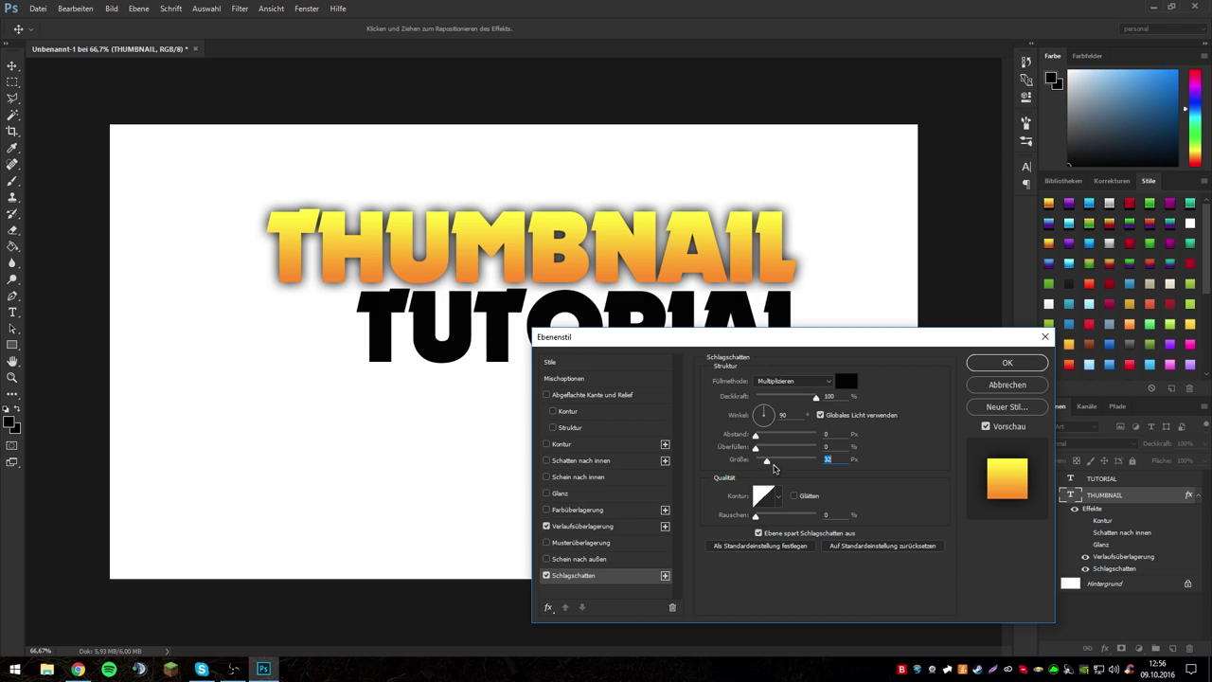
mouse_move(774, 465)
left_mouse_down()
mouse_move(763, 466)
mouse_move(782, 449)
mouse_move(816, 447)
mouse_move(744, 465)
mouse_move(821, 465)
mouse_move(756, 463)
mouse_move(754, 447)
mouse_move(768, 470)
left_mouse_up()
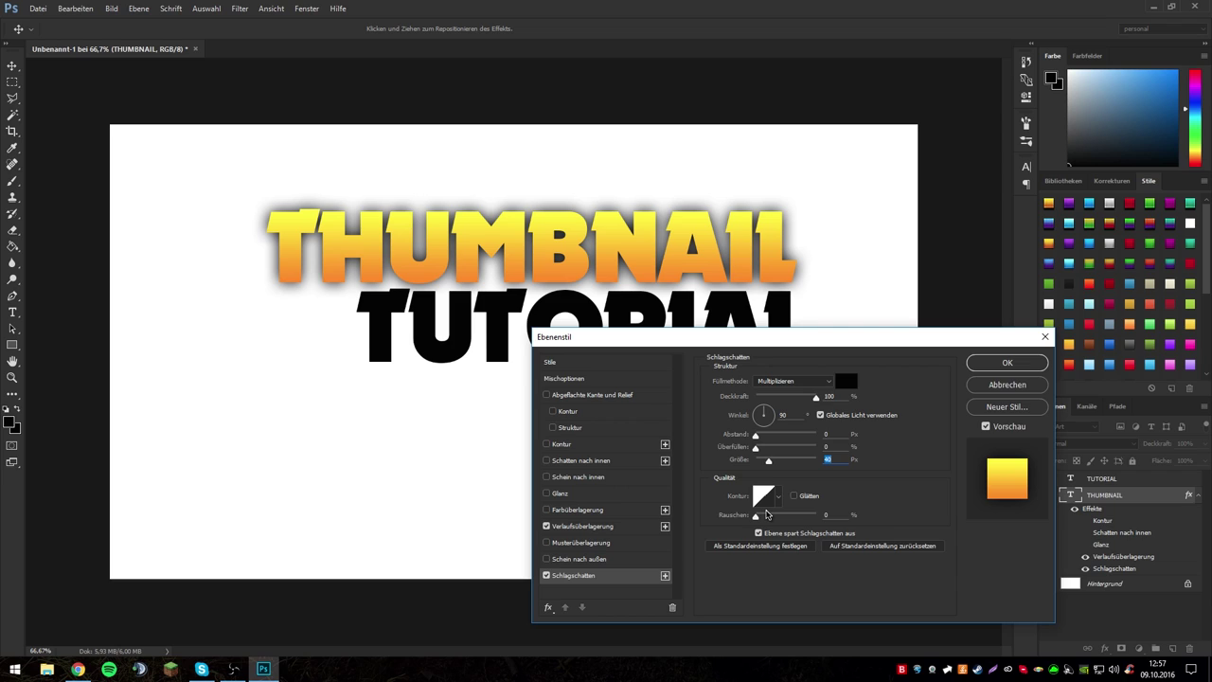
mouse_move(756, 447)
left_mouse_down()
mouse_move(770, 447)
mouse_move(764, 462)
left_mouse_up()
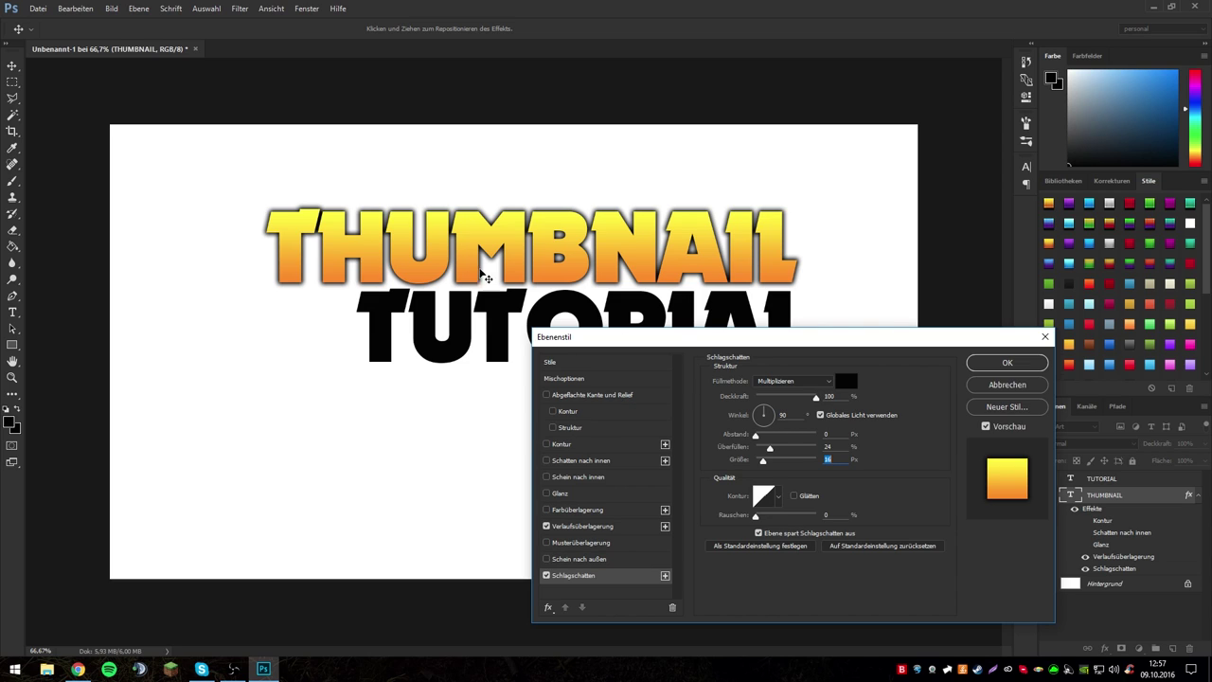
left_click_drag(756, 437, 759, 438)
left_click_drag(769, 446, 775, 446)
left_click(764, 461)
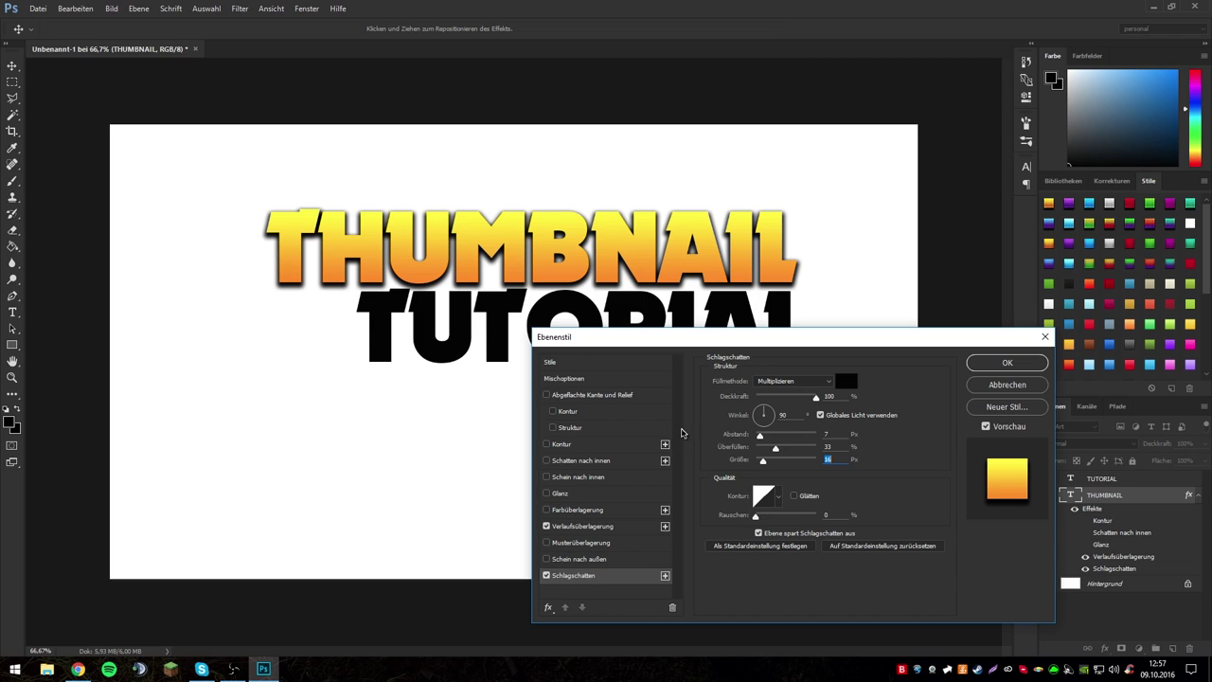
left_click_drag(764, 462, 758, 462)
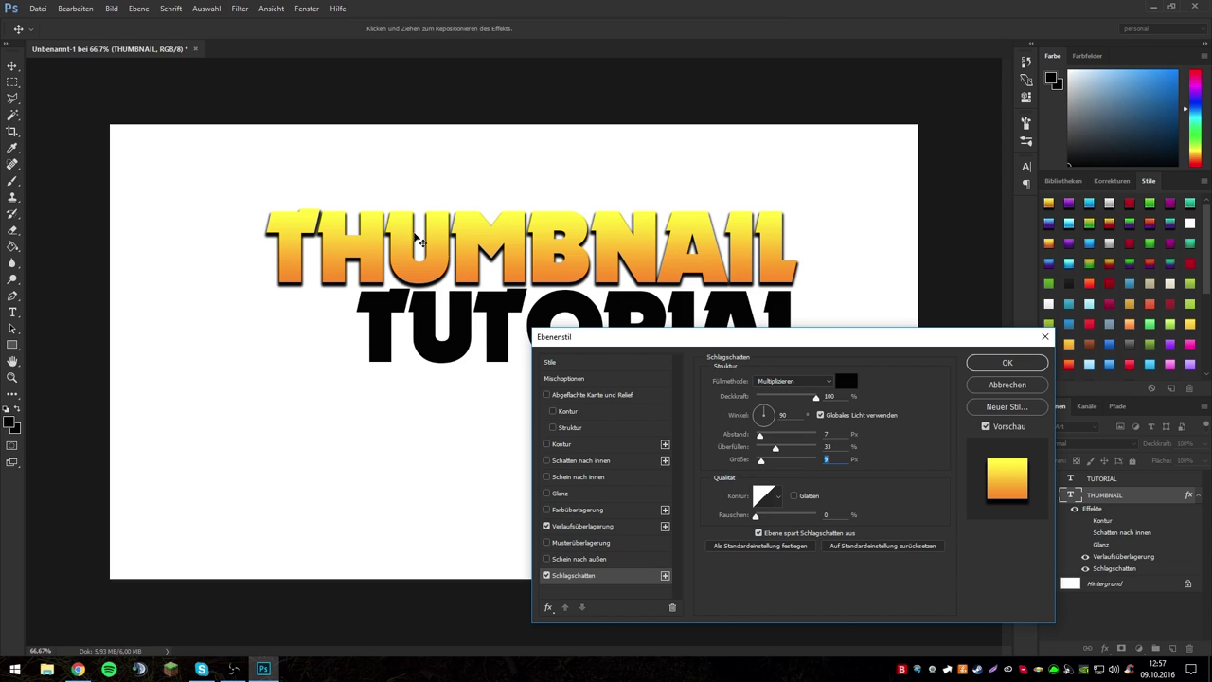
Set the drop shadow distance to 6 px and its angle to 90°.
left_click_drag(762, 437, 759, 441)
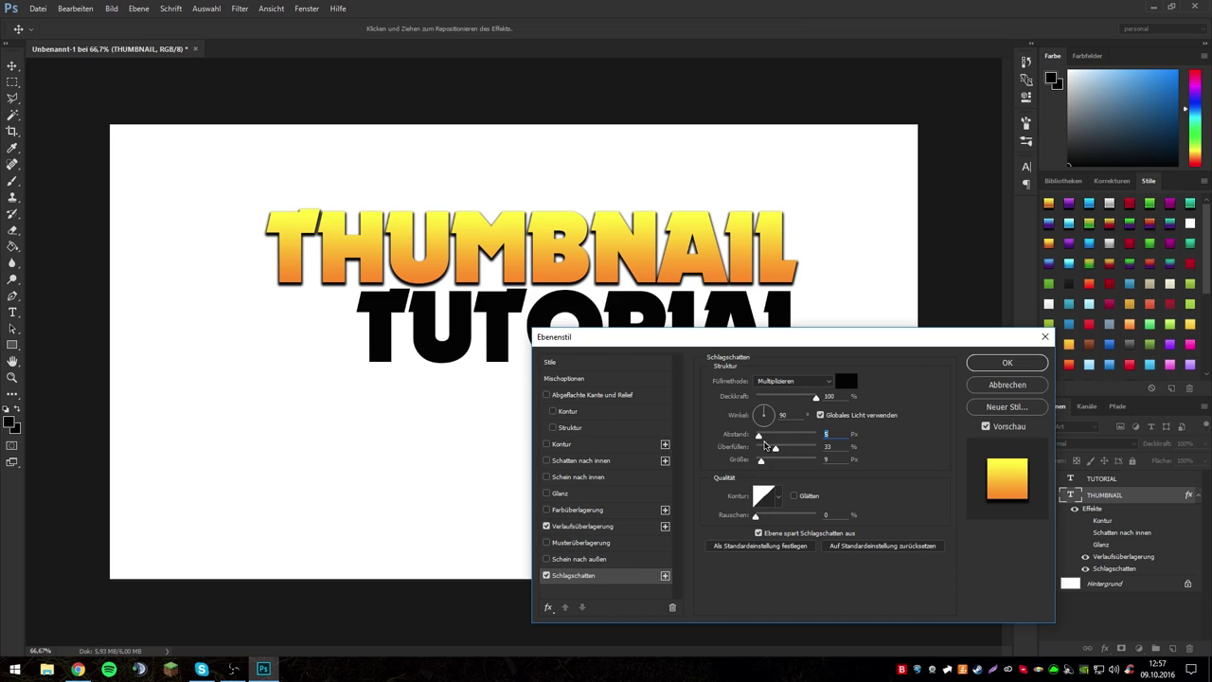
left_click_drag(759, 437, 761, 439)
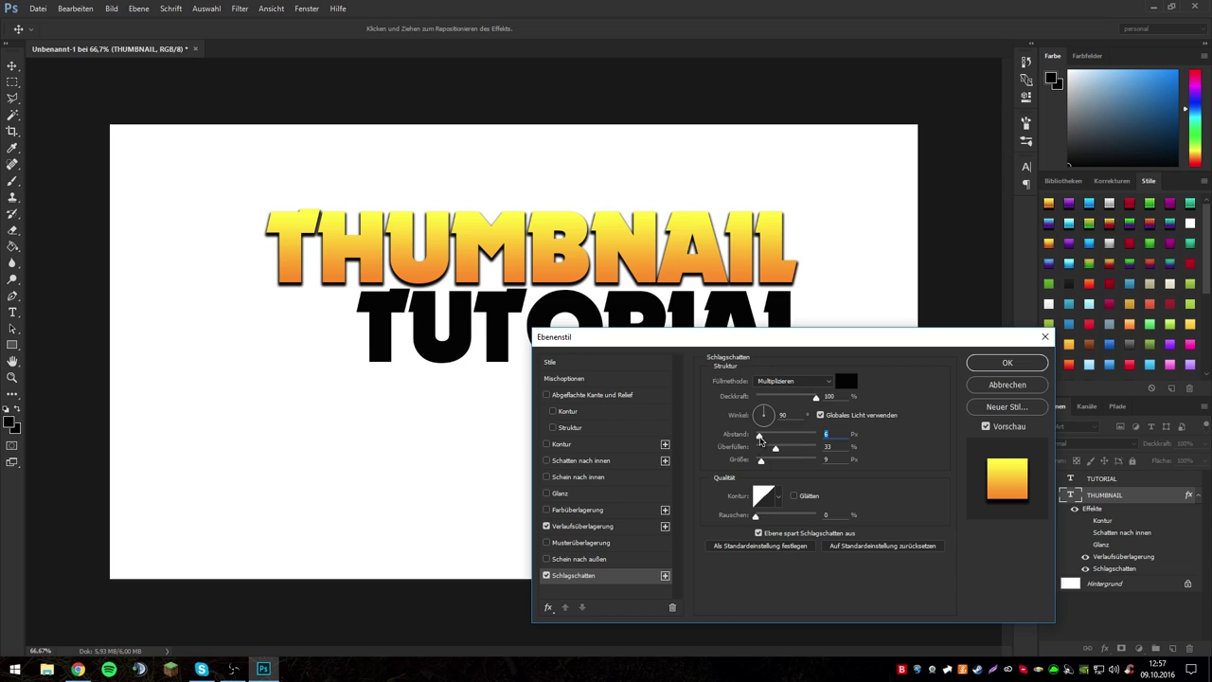
left_click_drag(765, 423, 759, 414)
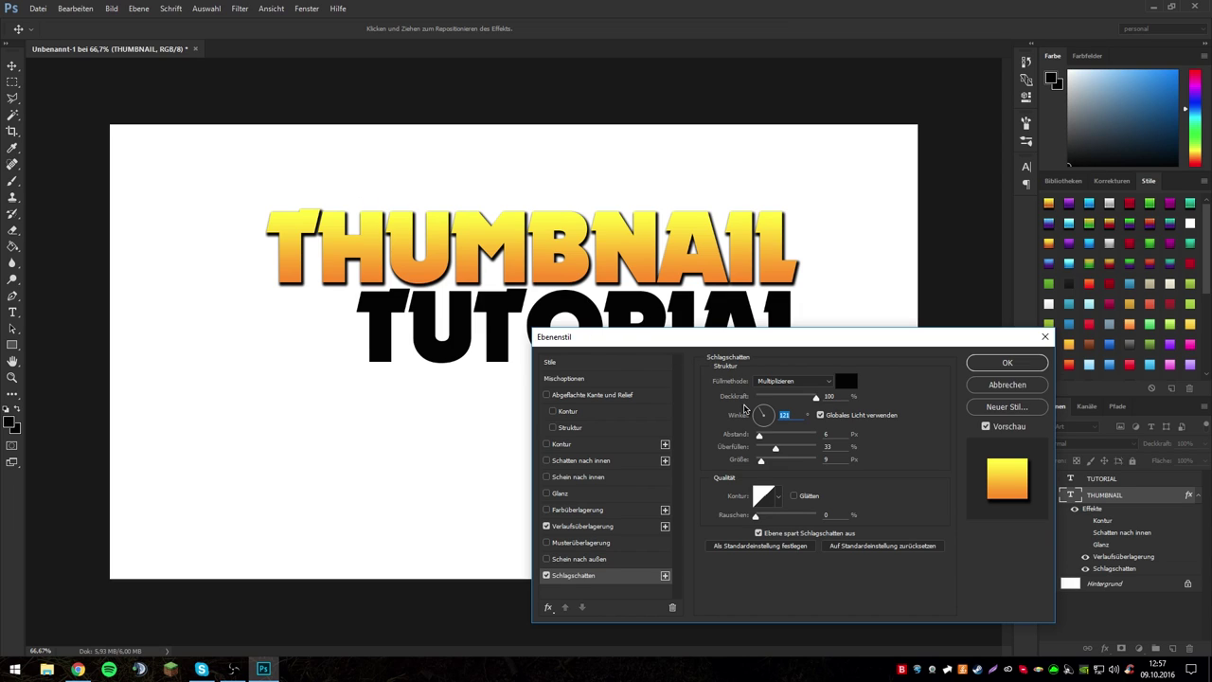
type("135")
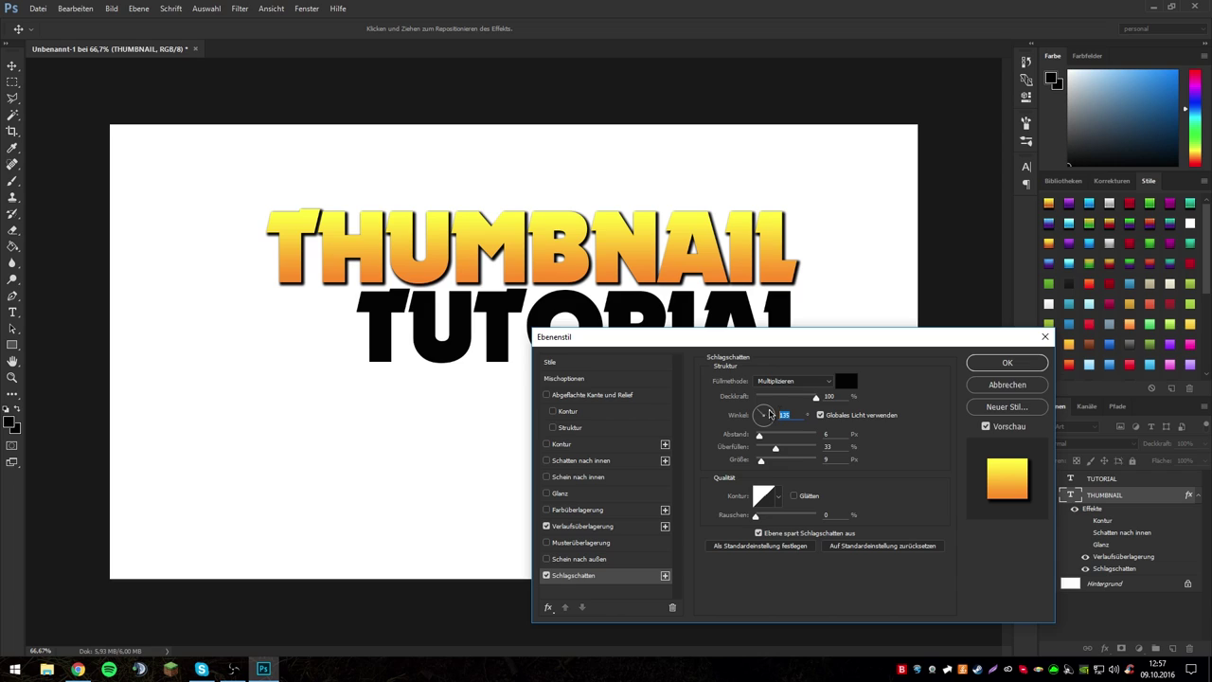
left_click(773, 416)
mouse_move(773, 416)
left_mouse_down()
mouse_move(769, 398)
mouse_move(653, 429)
left_mouse_up()
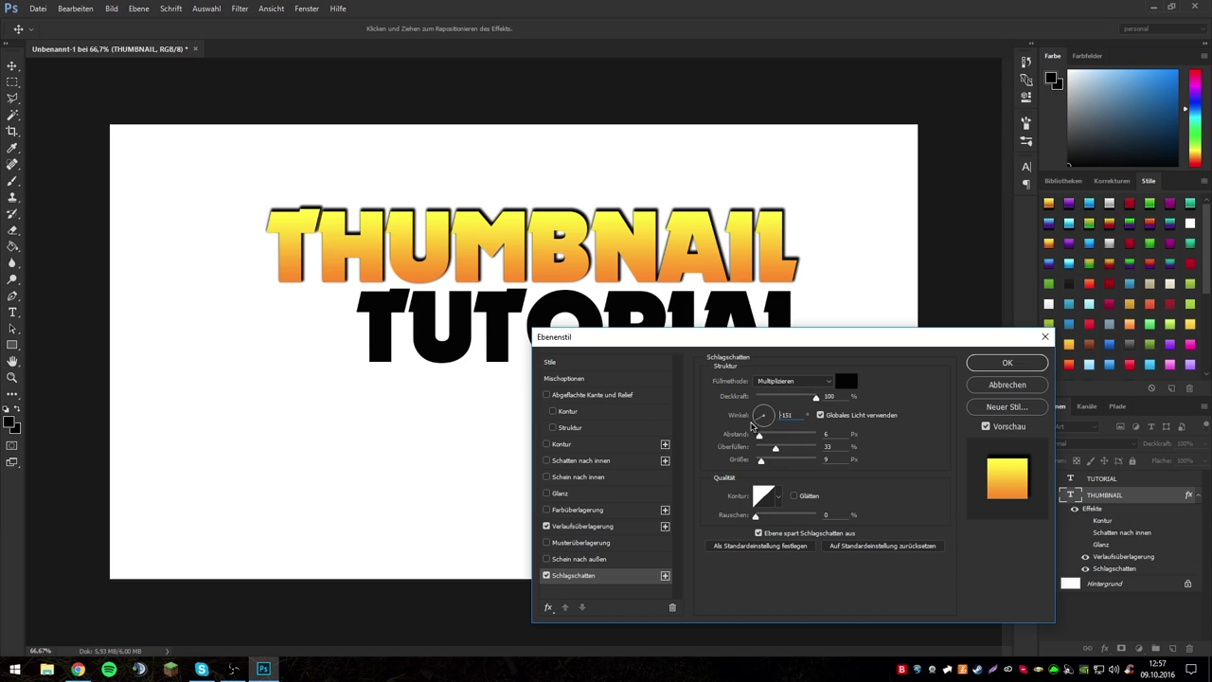
type("90")
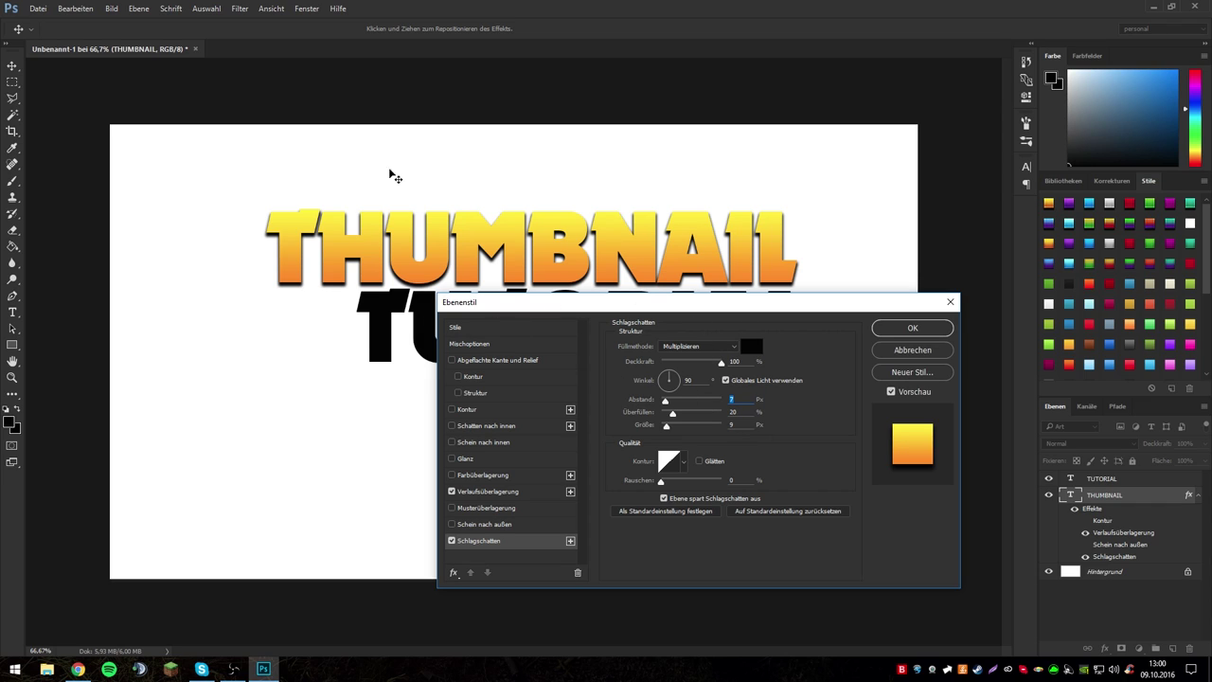
Reopen the gradient overlay's gradient editor from the Ebenenstil style list.
left_click(469, 343)
left_click(479, 540)
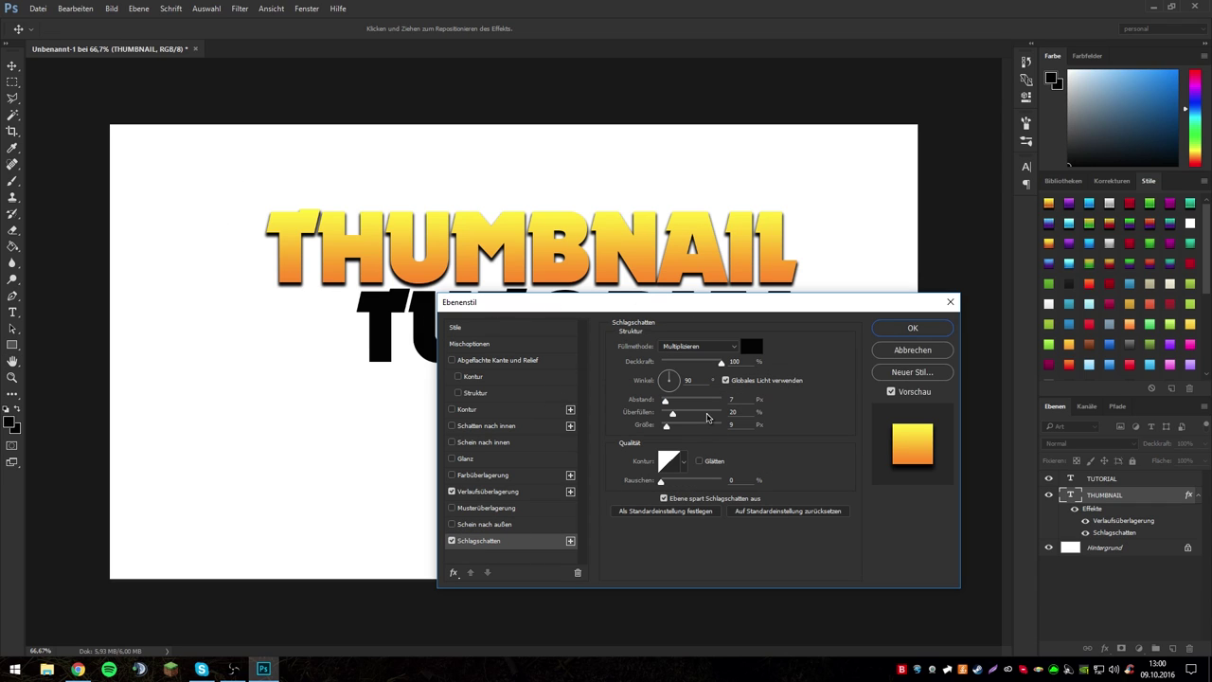
left_click(488, 492)
left_click(693, 373)
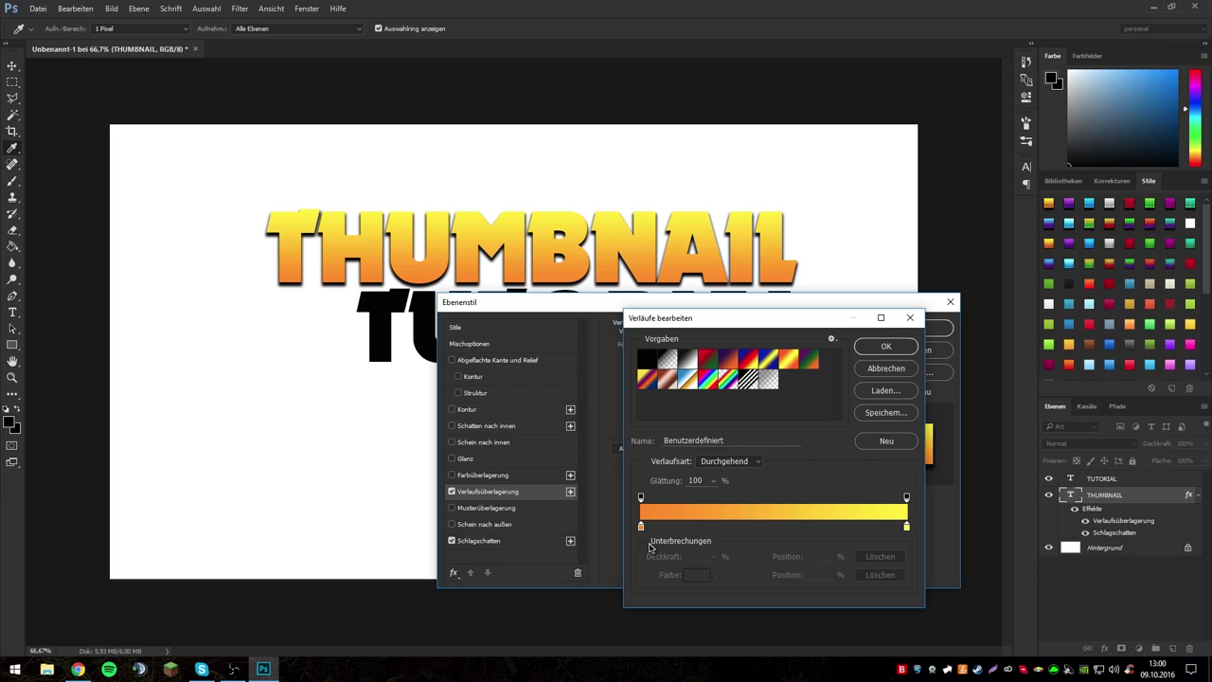
Change the orange gradient stop to ff7e00 and confirm the edited gradient.
double_click(641, 527)
left_click(828, 415)
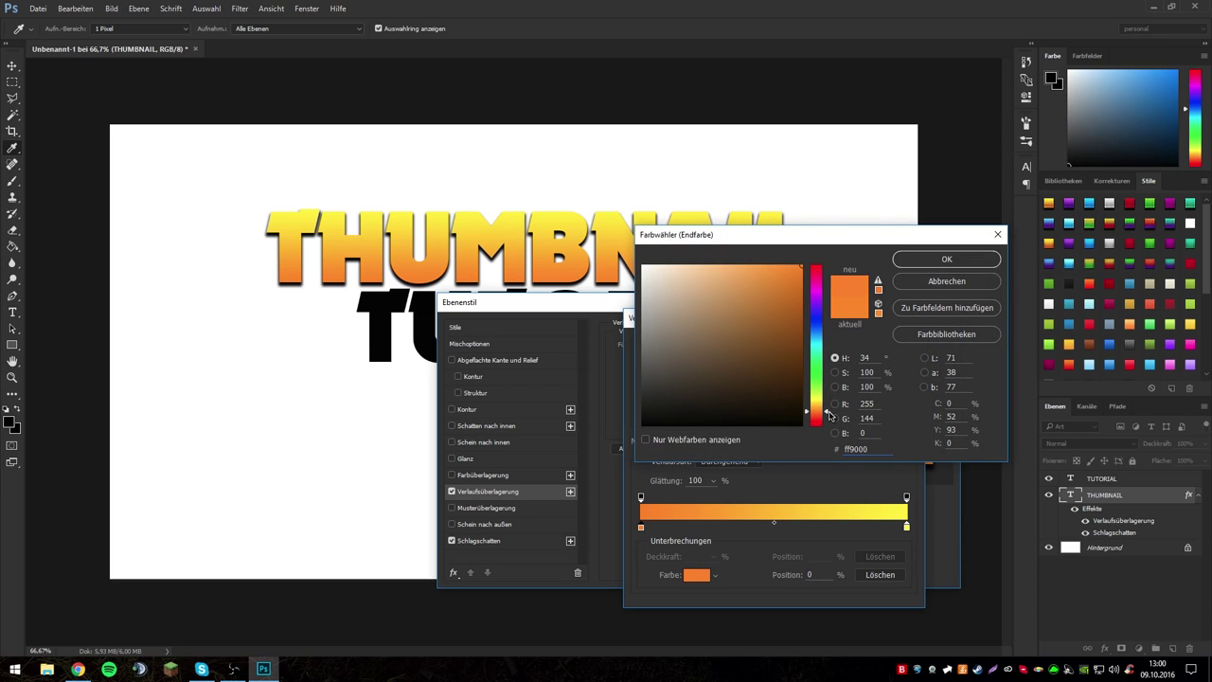
left_click(828, 416)
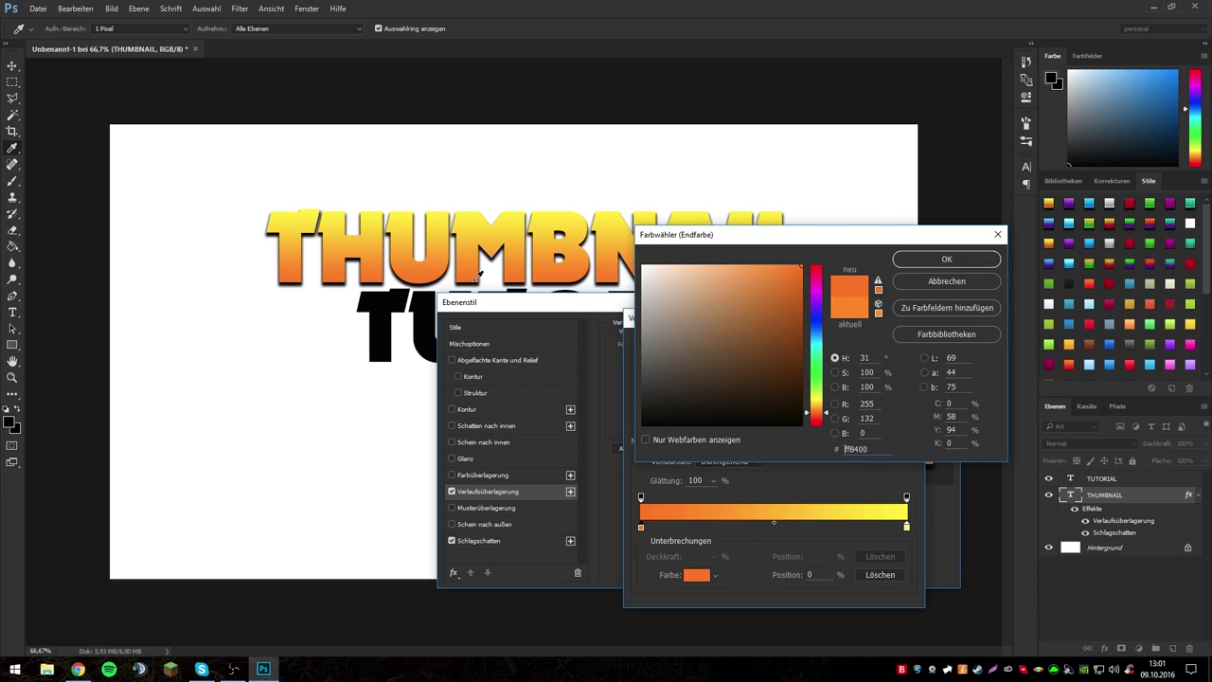
left_click(829, 417)
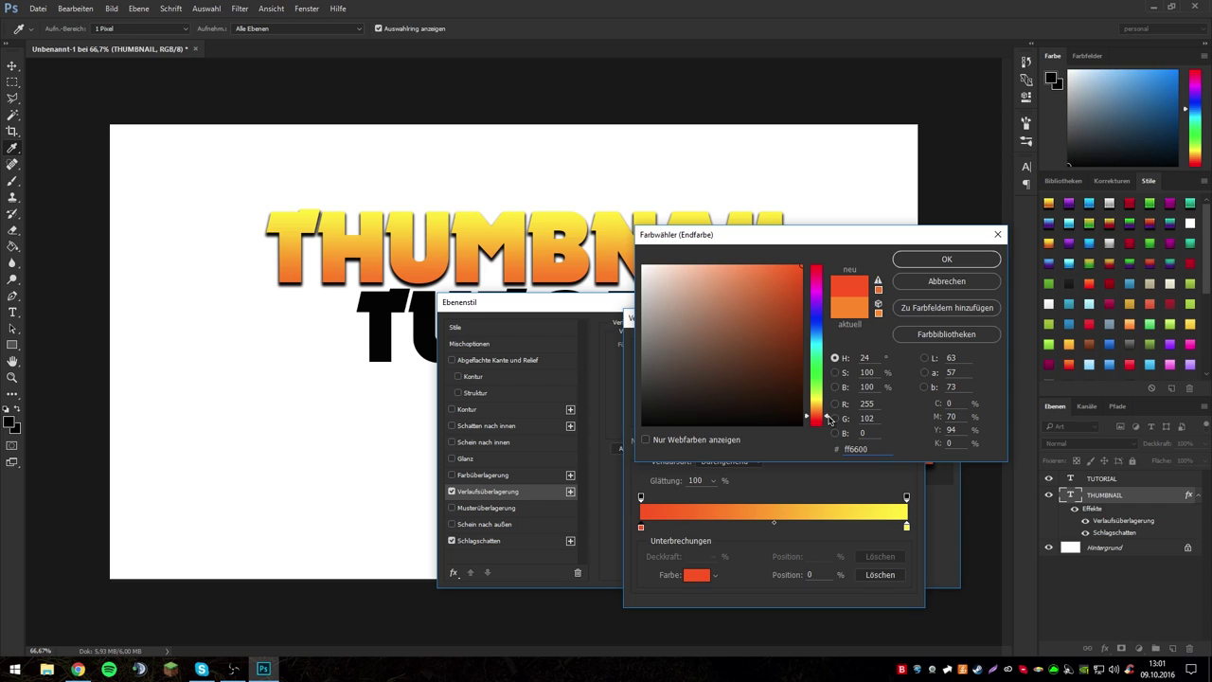
left_click(828, 415)
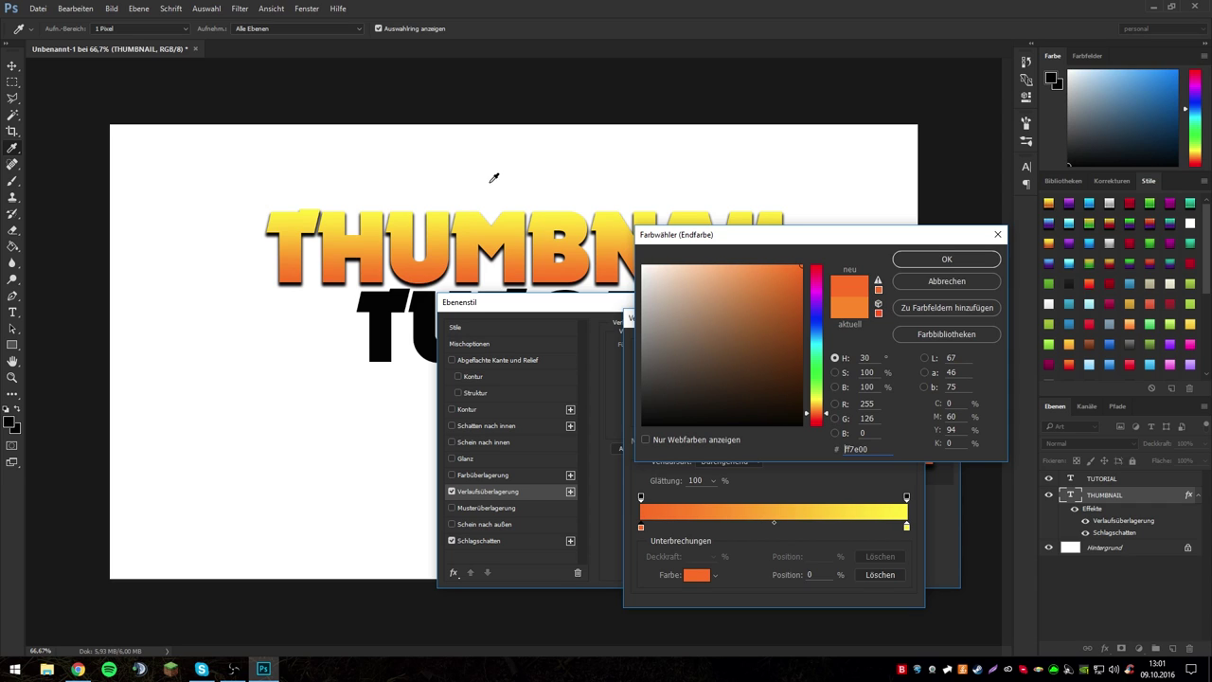
left_click(948, 259)
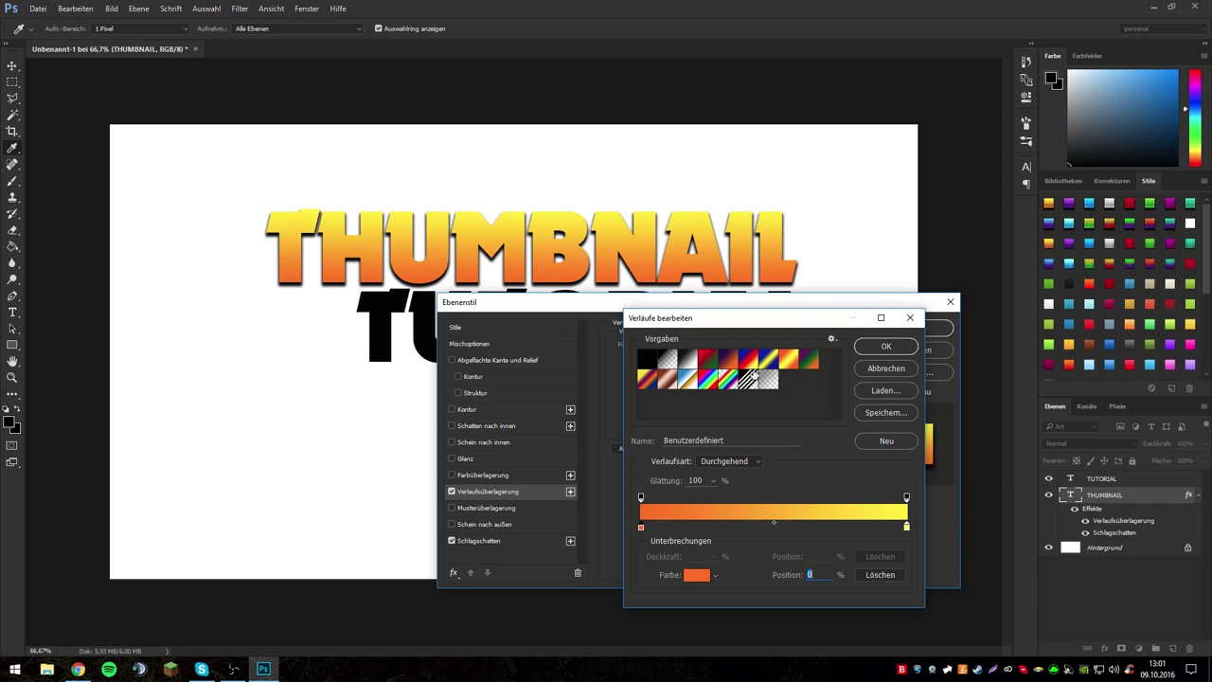
left_click(888, 351)
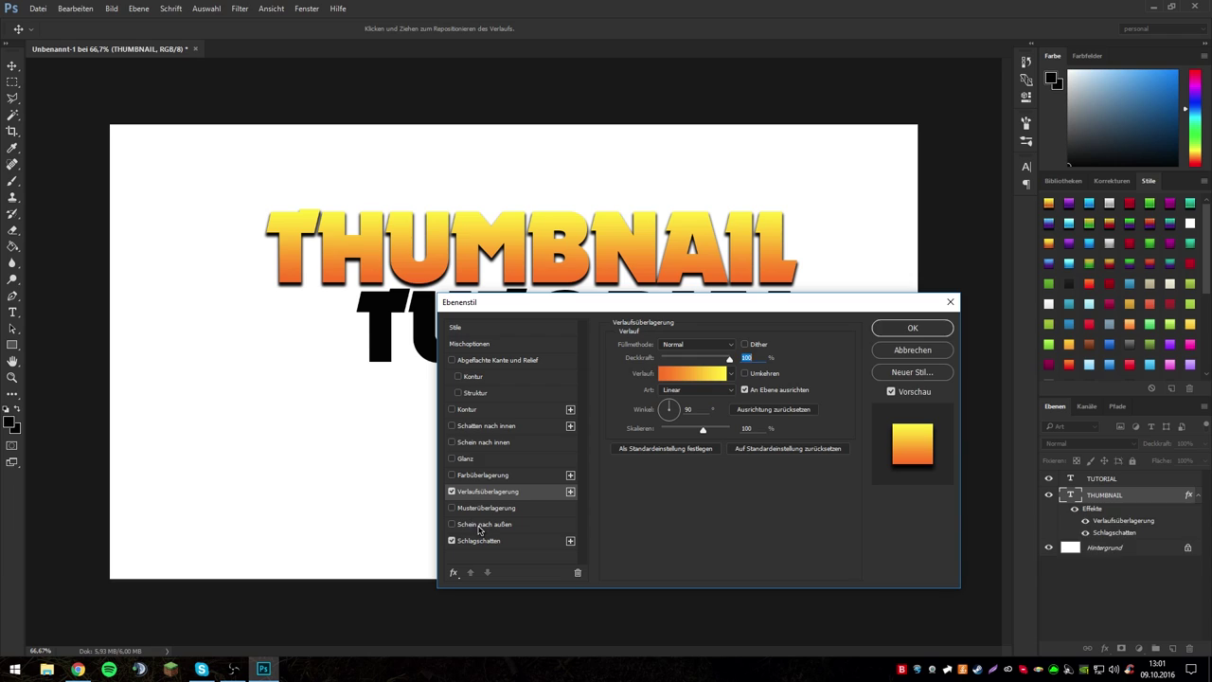
Add an 18 px Schatten nach innen inner shadow and apply the layer style.
left_click(469, 428)
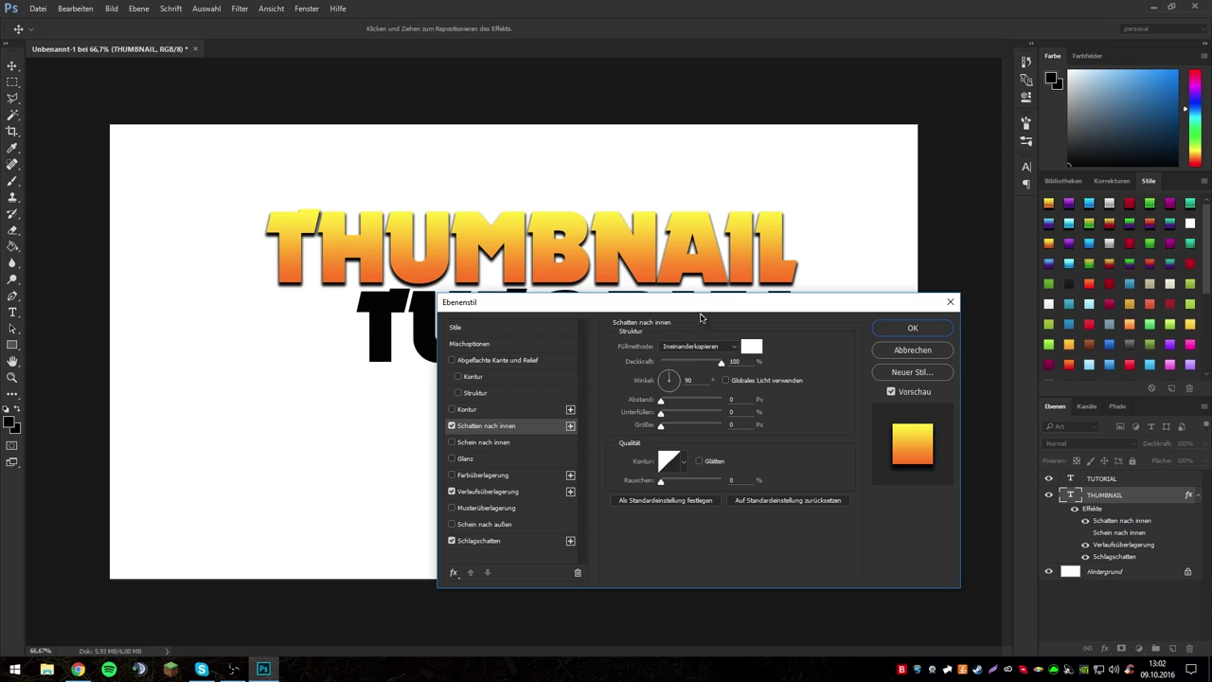
left_click(698, 346)
left_click_drag(663, 431, 671, 435)
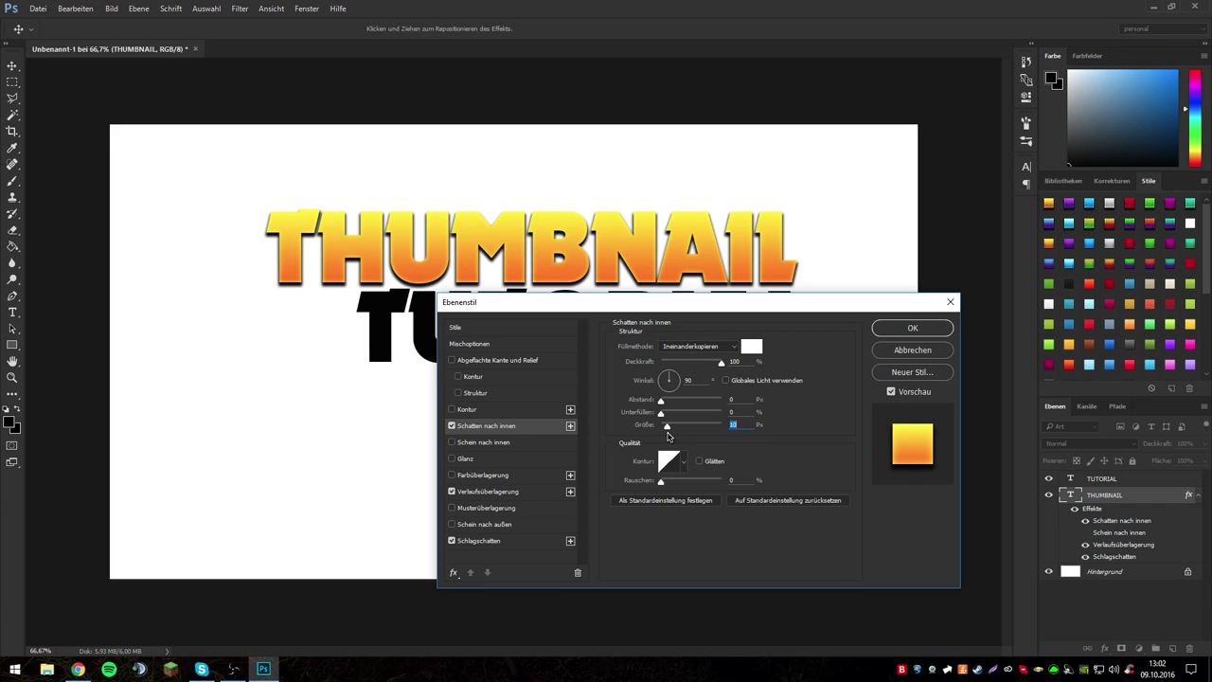
left_click(904, 331)
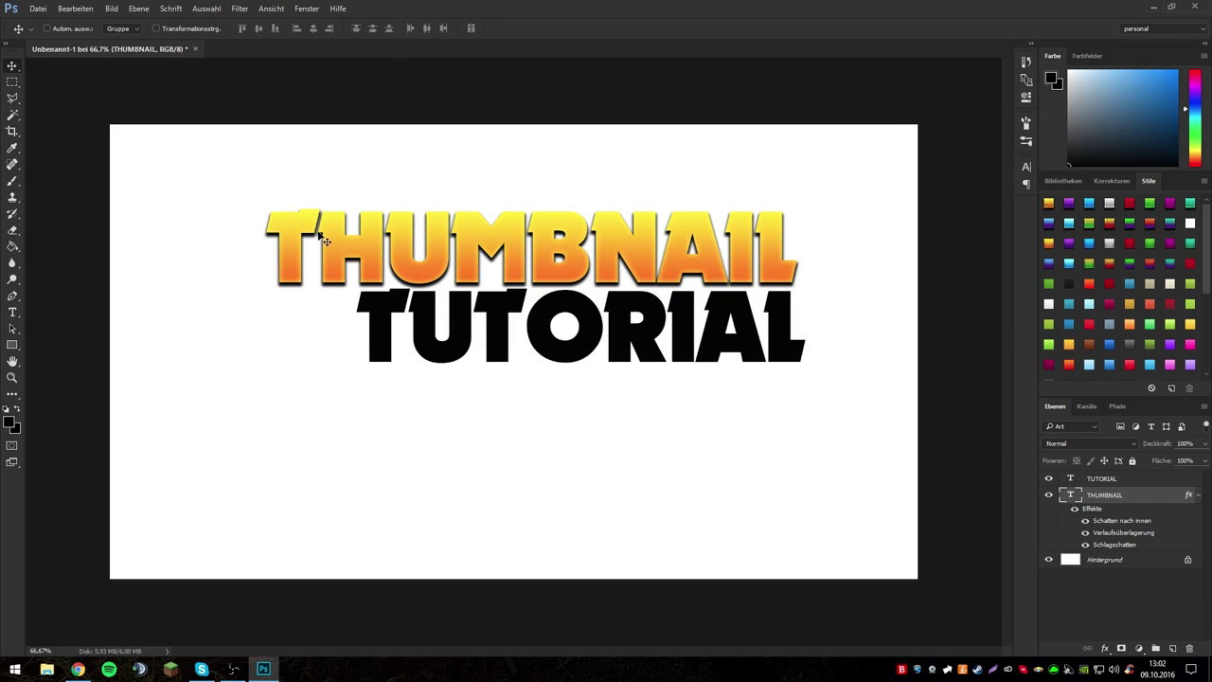
Increase the inner shadow's Unterfüllen choke and add a 45% Glanz satin effect.
scroll(290, 199, "up", 2)
scroll(290, 210, "up", 2)
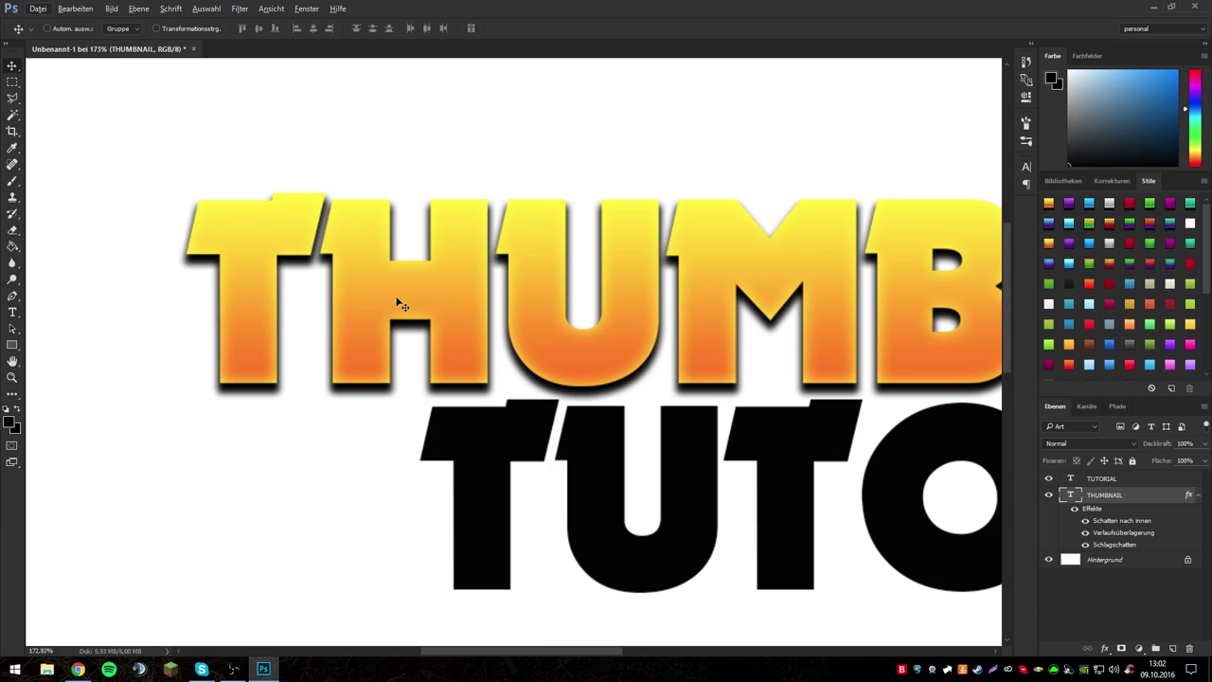
scroll(344, 298, "up", 2)
left_click_drag(631, 306, 647, 138)
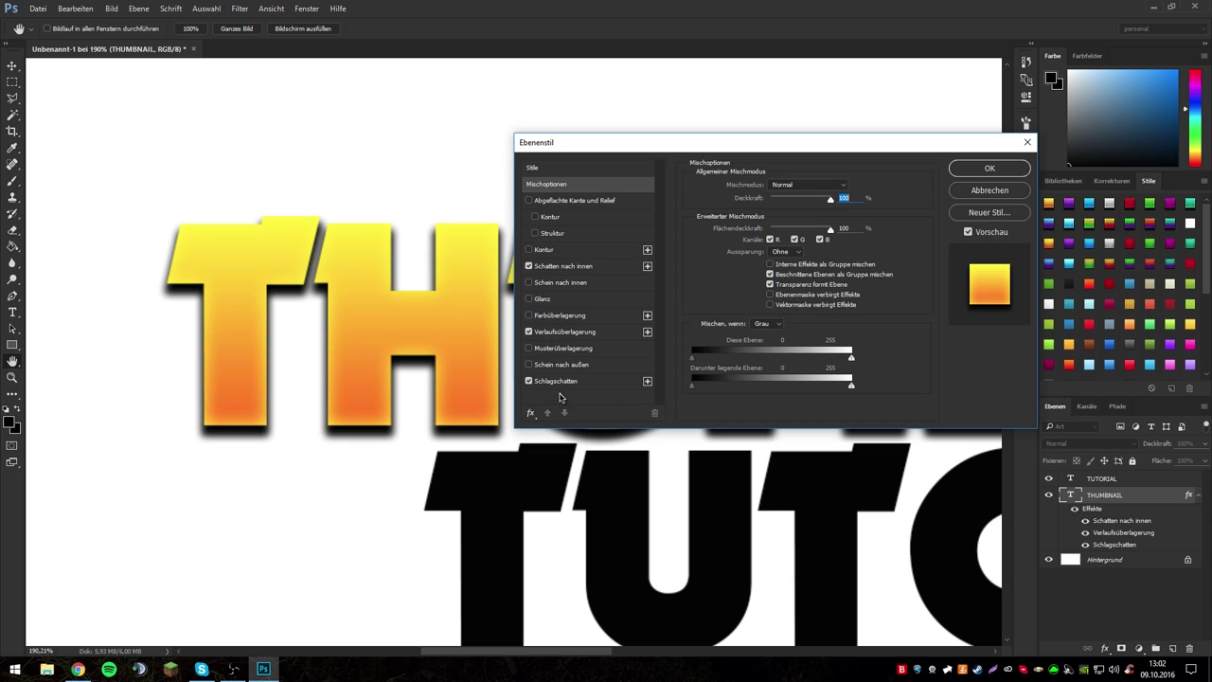
left_click(559, 333)
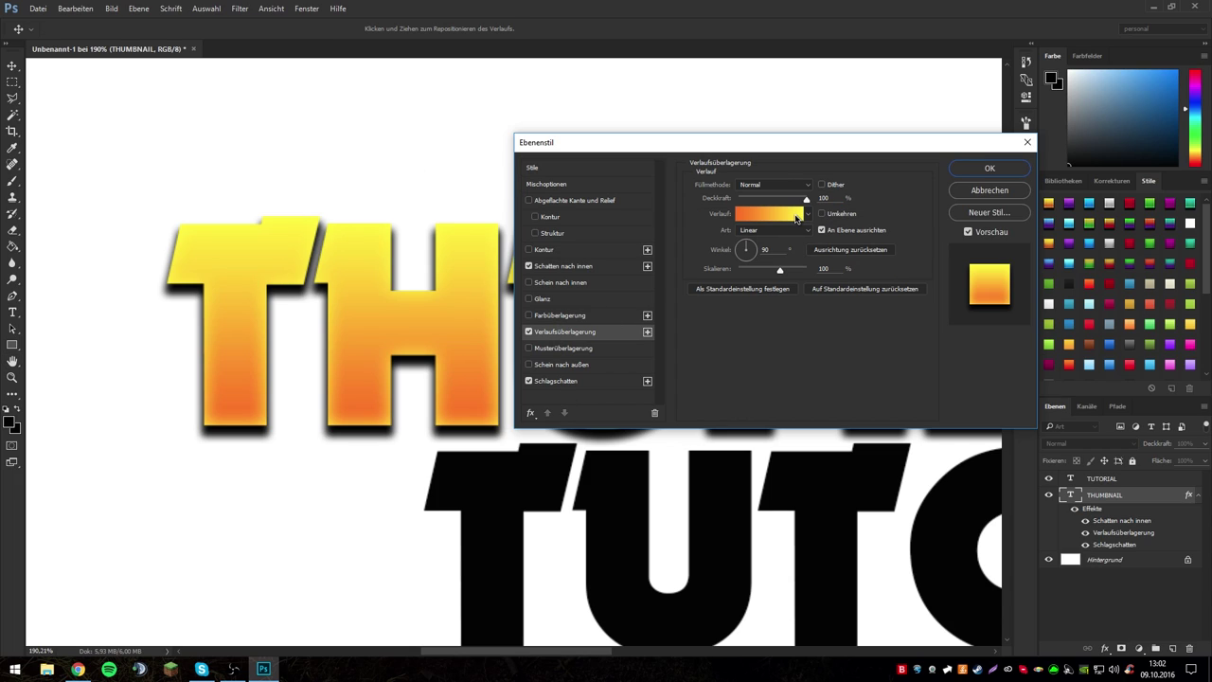
left_click(563, 266)
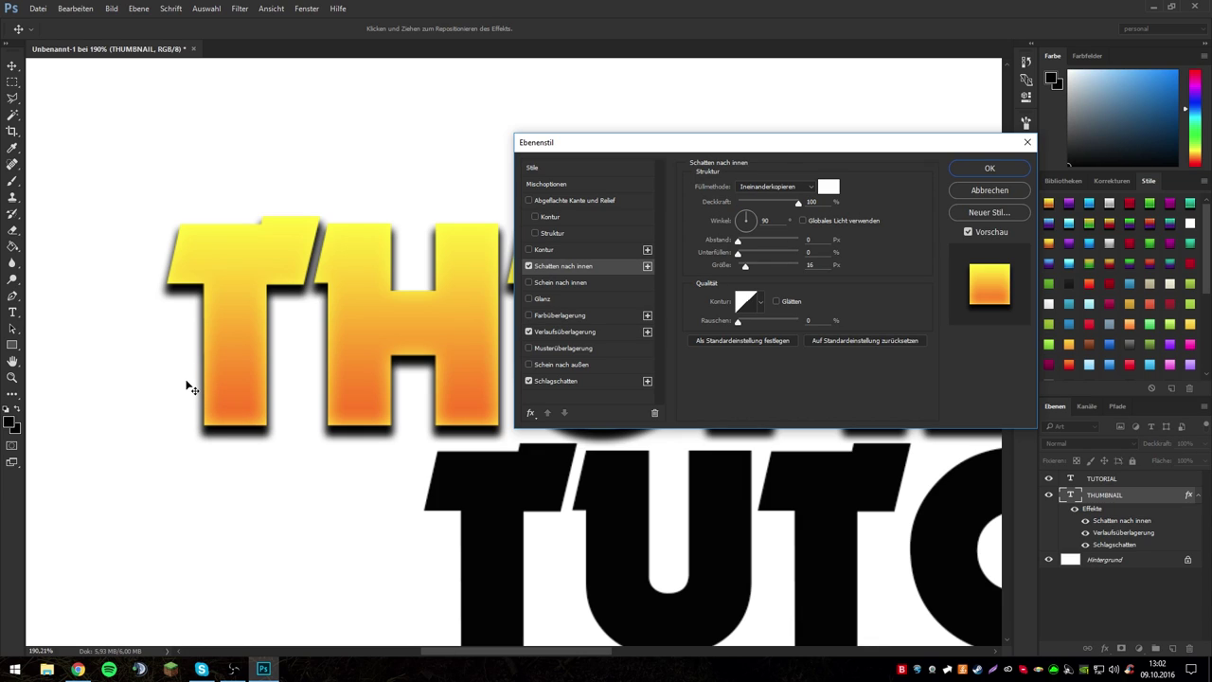
left_click(743, 256)
left_click_drag(743, 257, 750, 269)
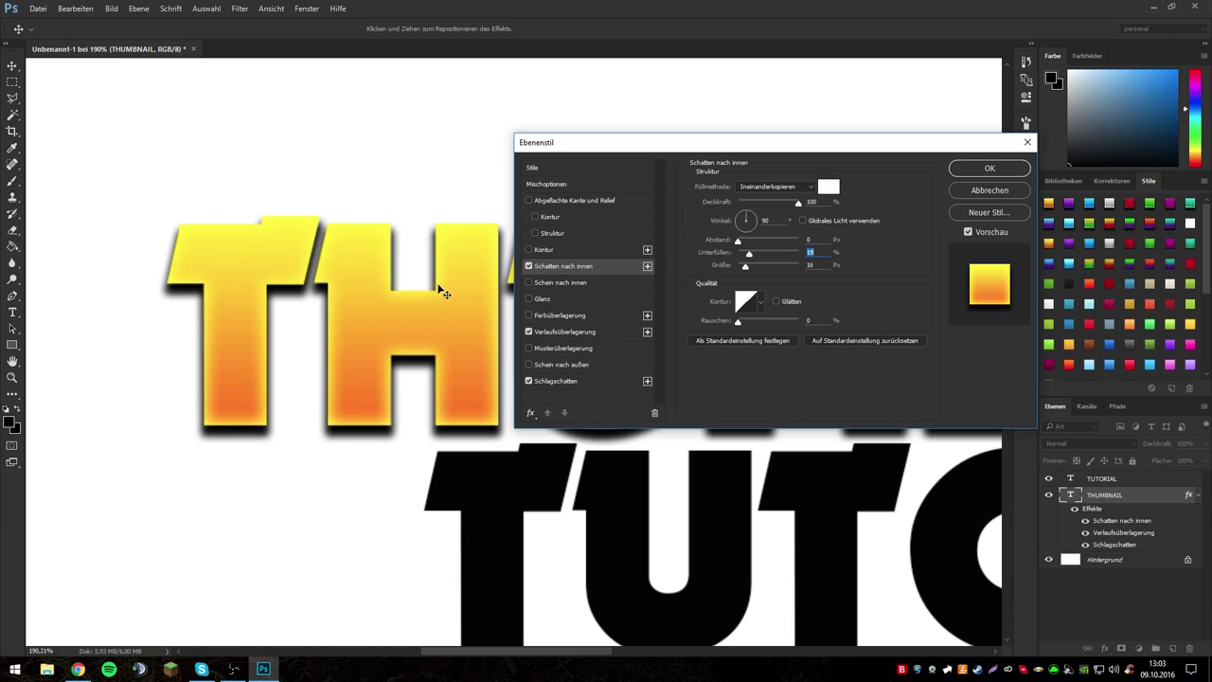
left_click(541, 299)
left_click_drag(732, 202, 760, 265)
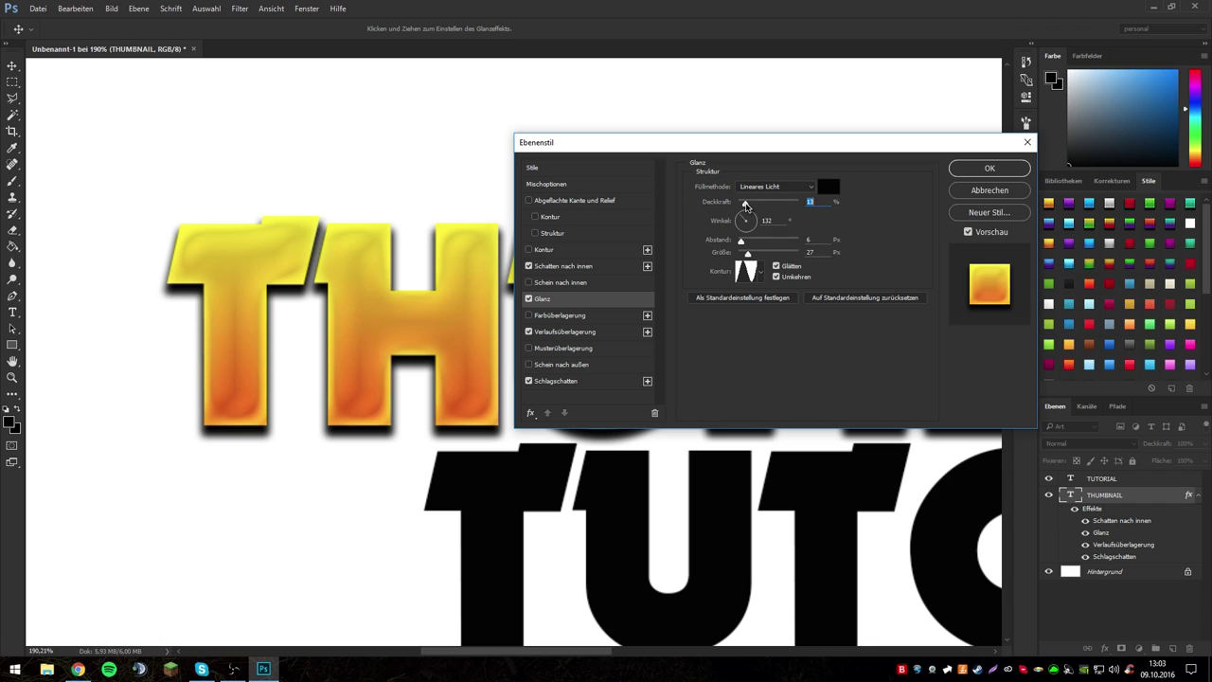
Try another satin contour and lower opacity, then disable Glanz and close Ebenenstil.
left_click(699, 306)
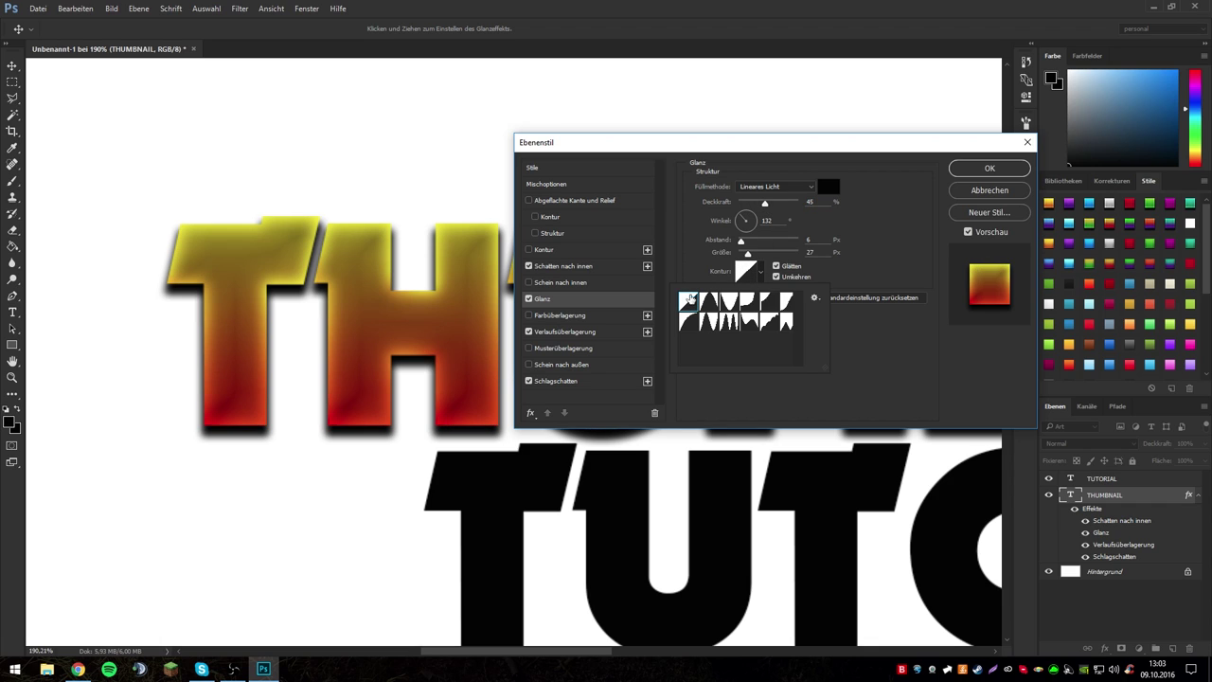
left_click_drag(766, 202, 741, 207)
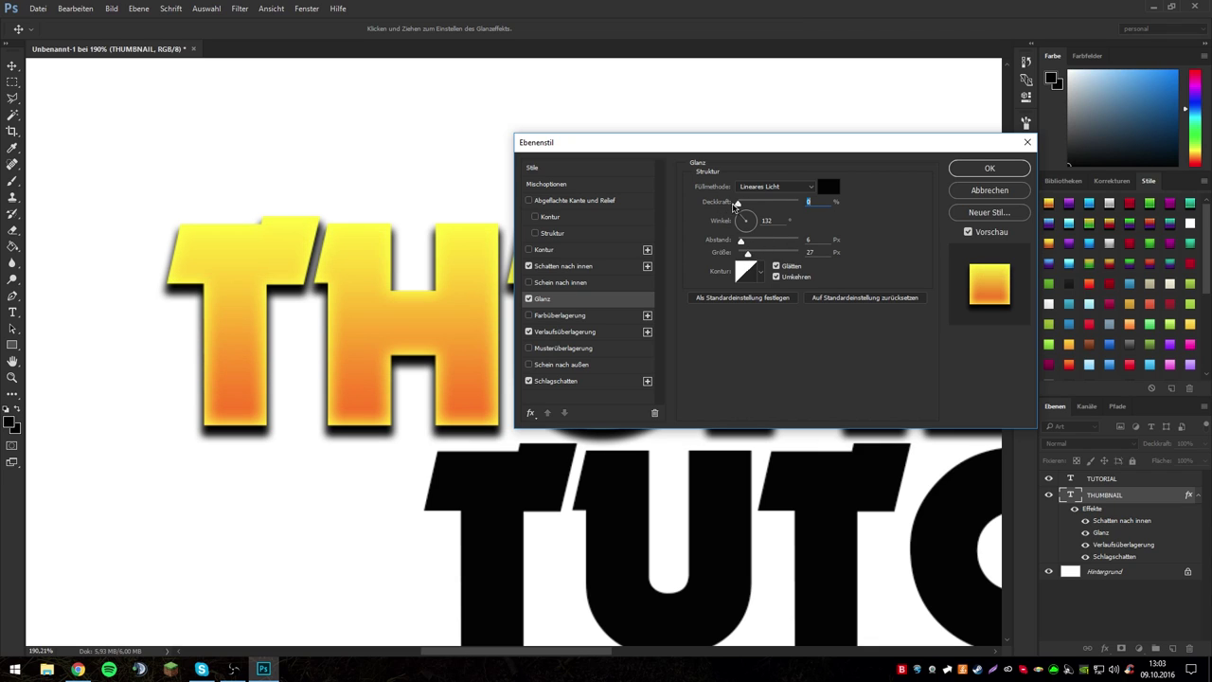
left_click_drag(741, 206, 753, 204)
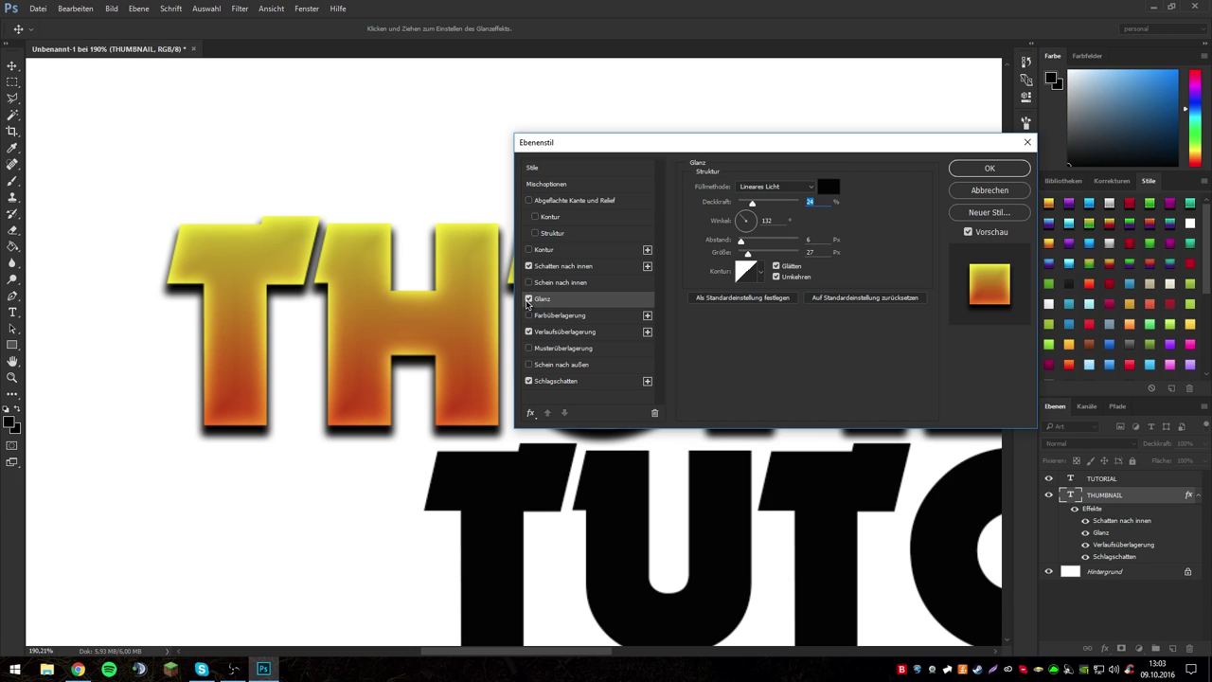
left_click(528, 300)
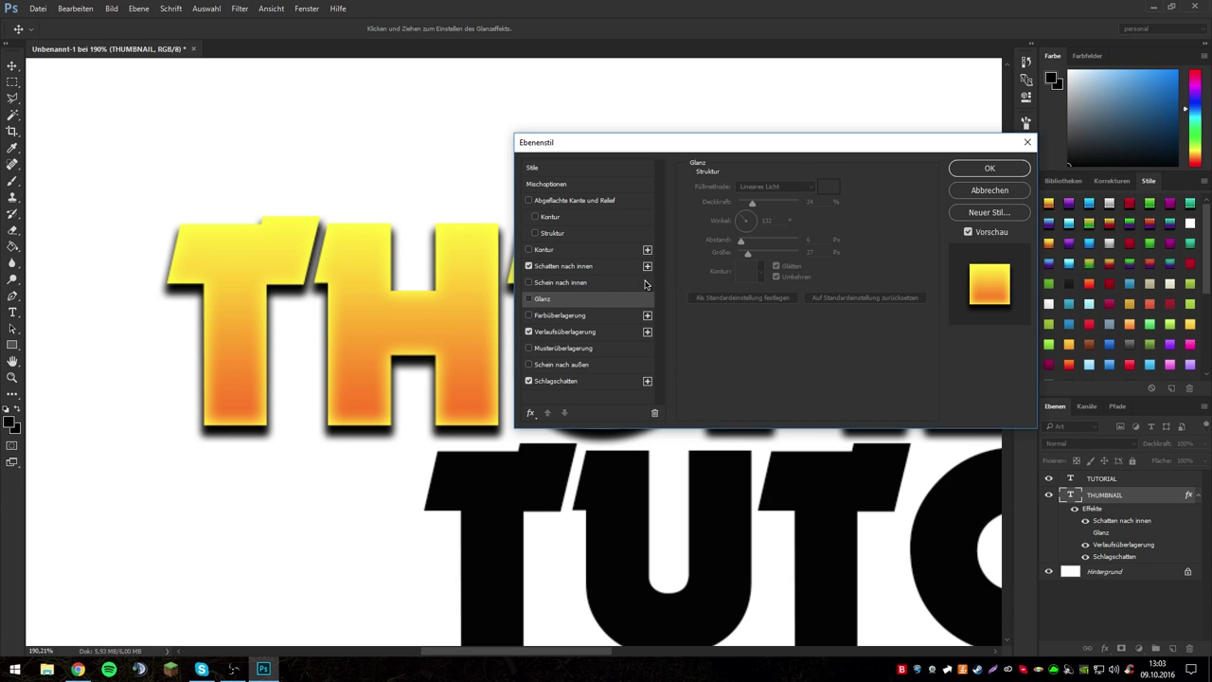
left_click(990, 168)
Zoom out, select the TUTORIAL layer and copy THUMBNAIL's effects onto it.
scroll(637, 451, "down", 5)
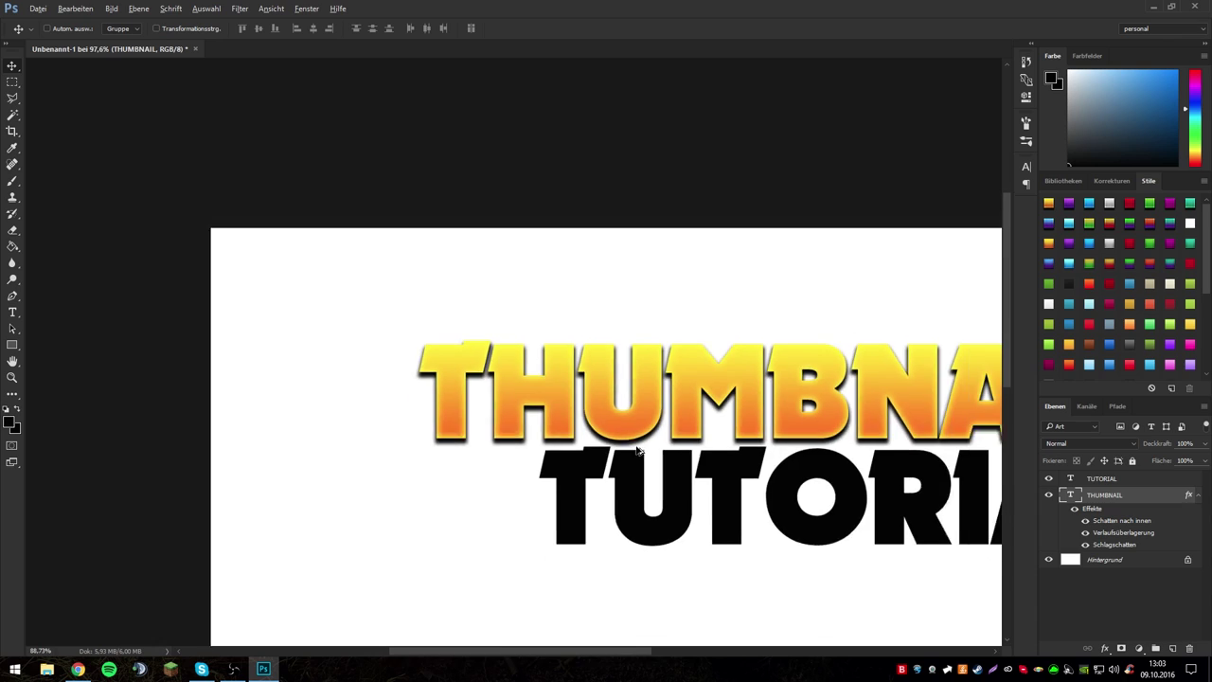
scroll(636, 451, "down", 2)
scroll(568, 416, "up", 1)
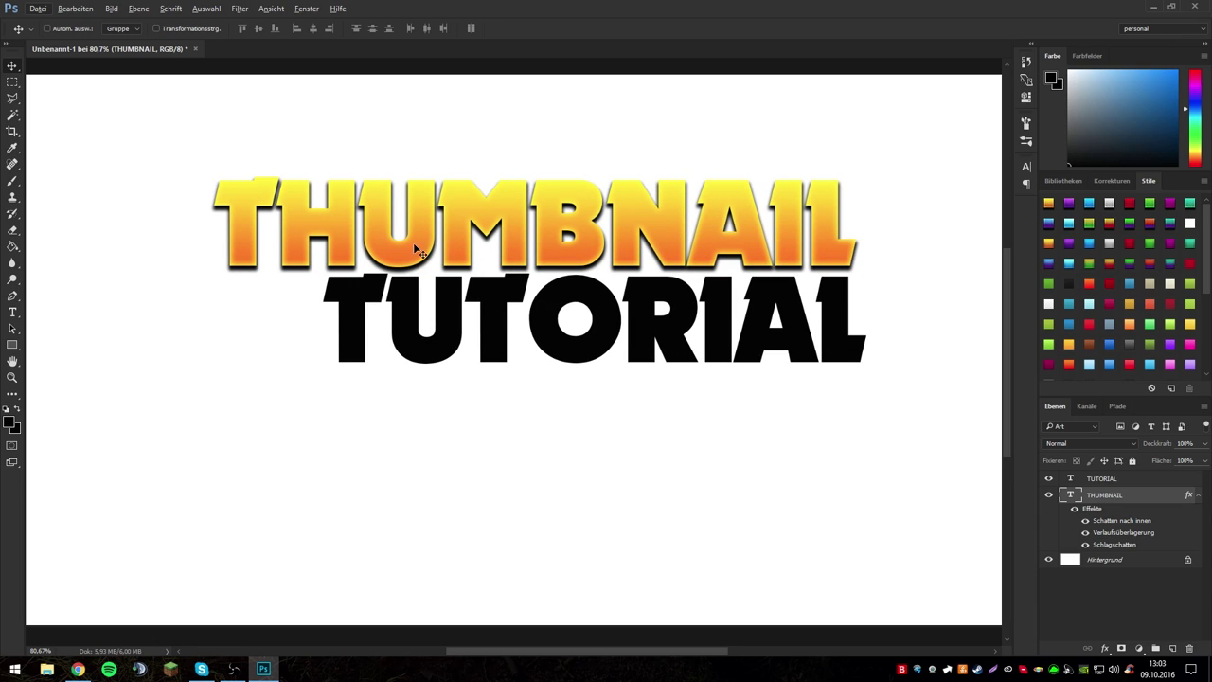
key("ctrl+minus")
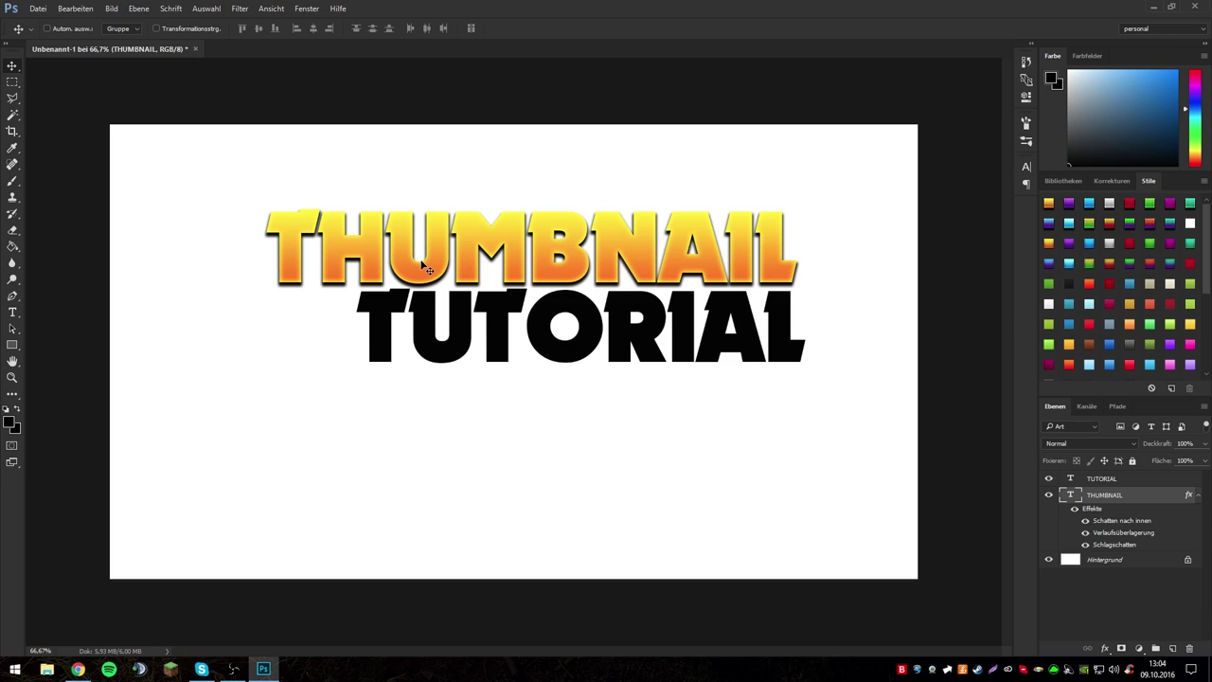
scroll(437, 221, "up", 1)
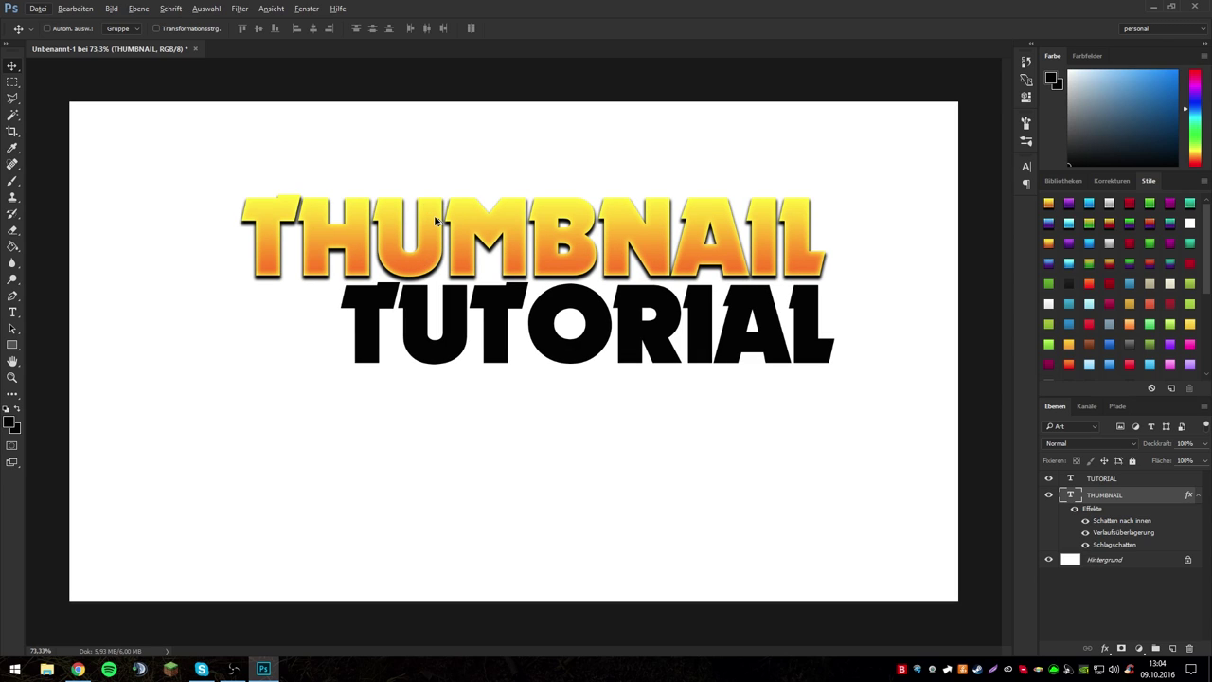
left_click(455, 341)
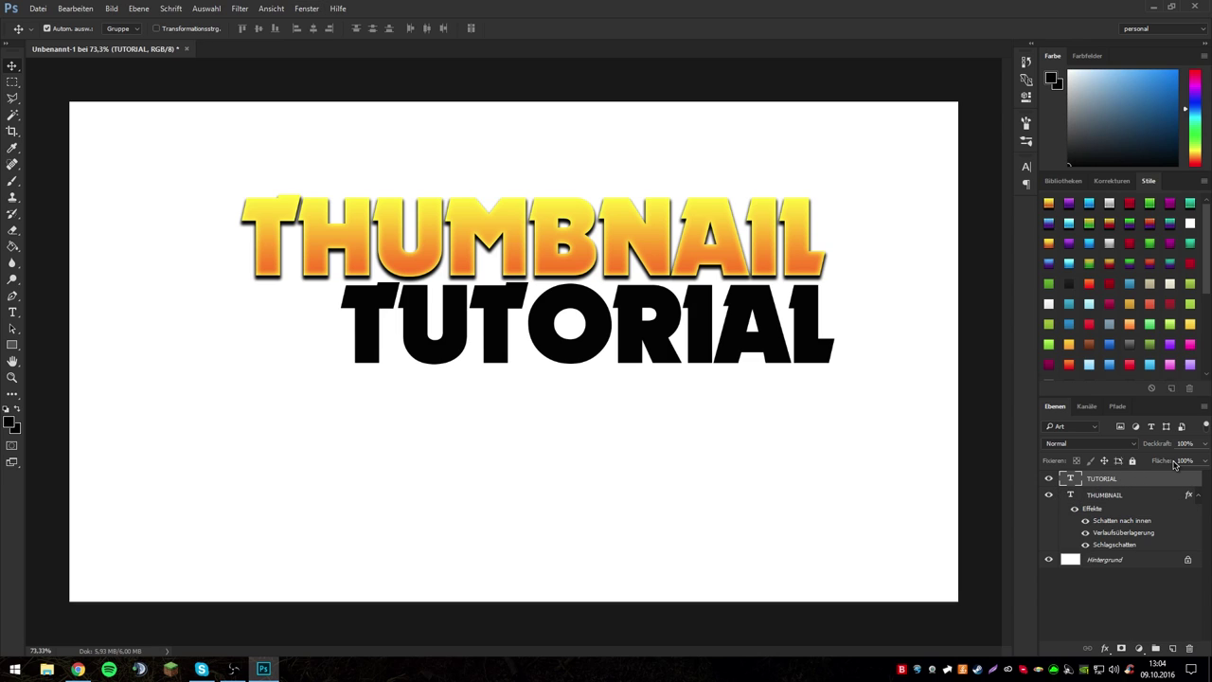
key("ctrl")
key("ctrl")
left_click_drag(1110, 513, 1143, 482)
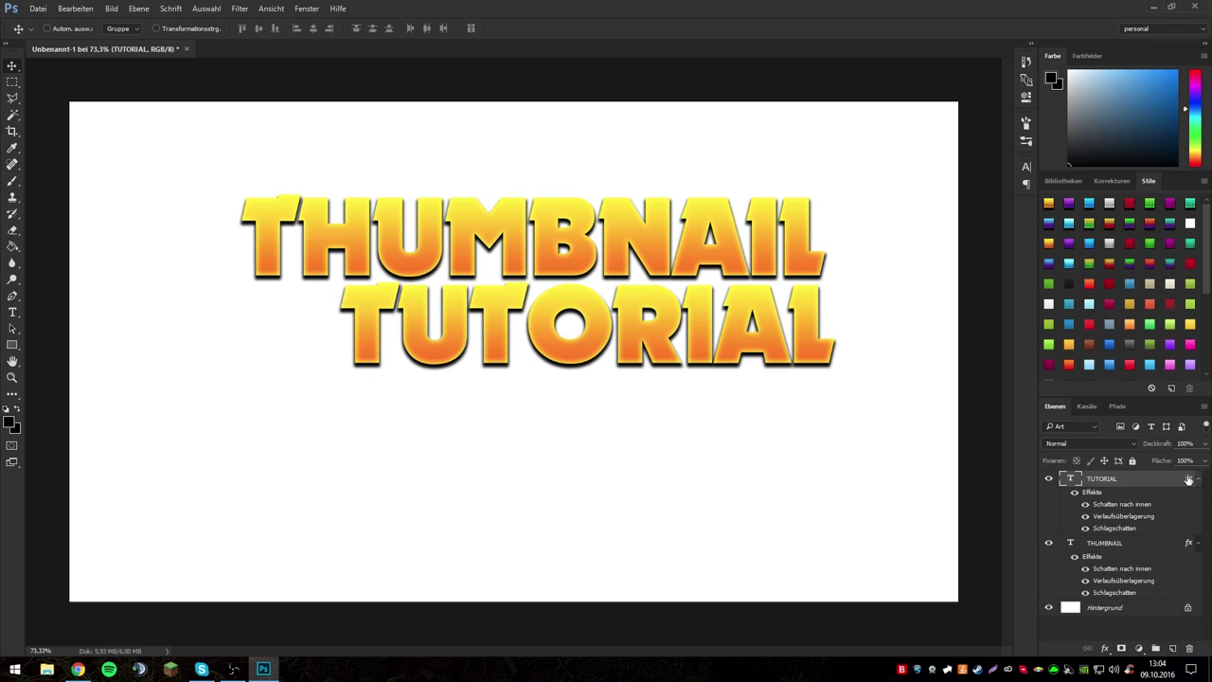
Change the orange end stop of TUTORIAL's Gradient Overlay to a grey (9b9b9b).
double_click(1151, 483)
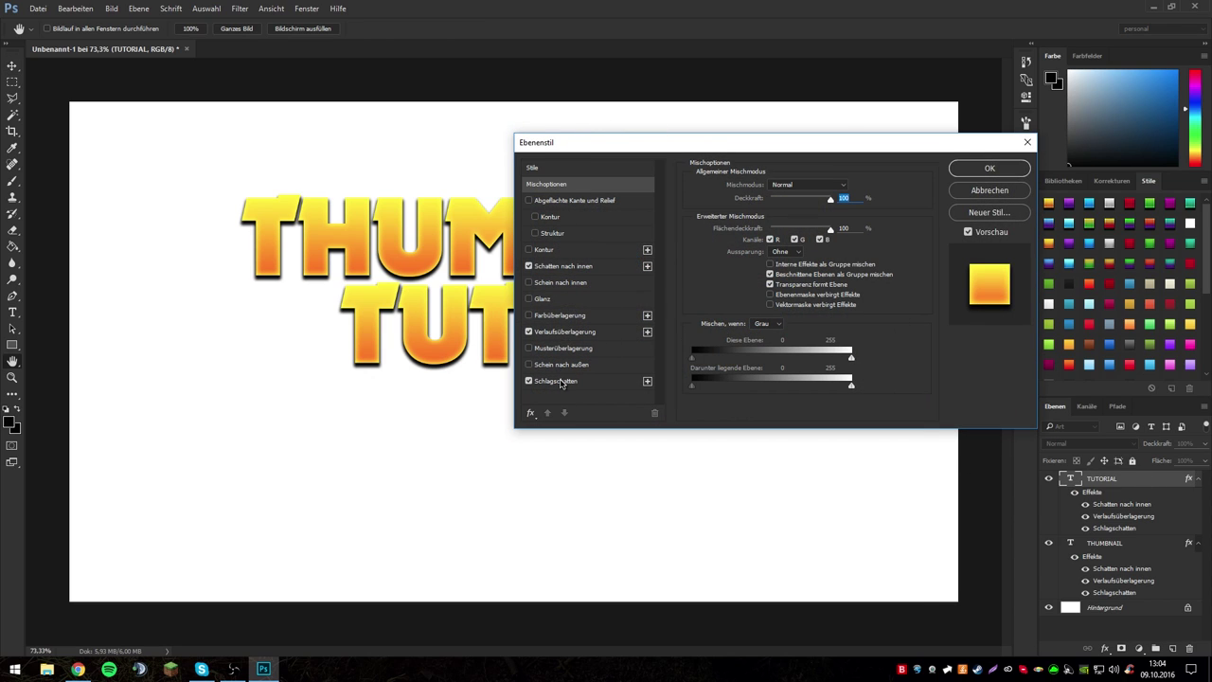
left_click(565, 332)
left_click(772, 213)
left_click(641, 527)
left_click(697, 575)
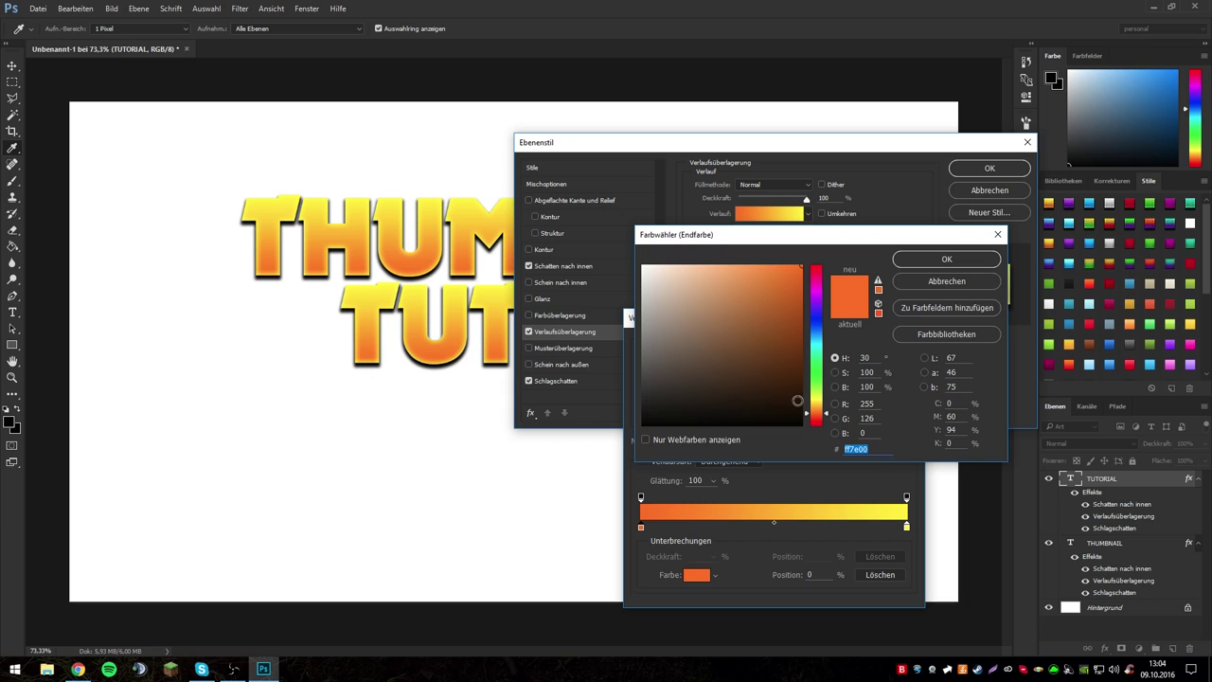
mouse_move(798, 399)
left_mouse_down()
mouse_move(490, 298)
mouse_move(652, 340)
left_mouse_up()
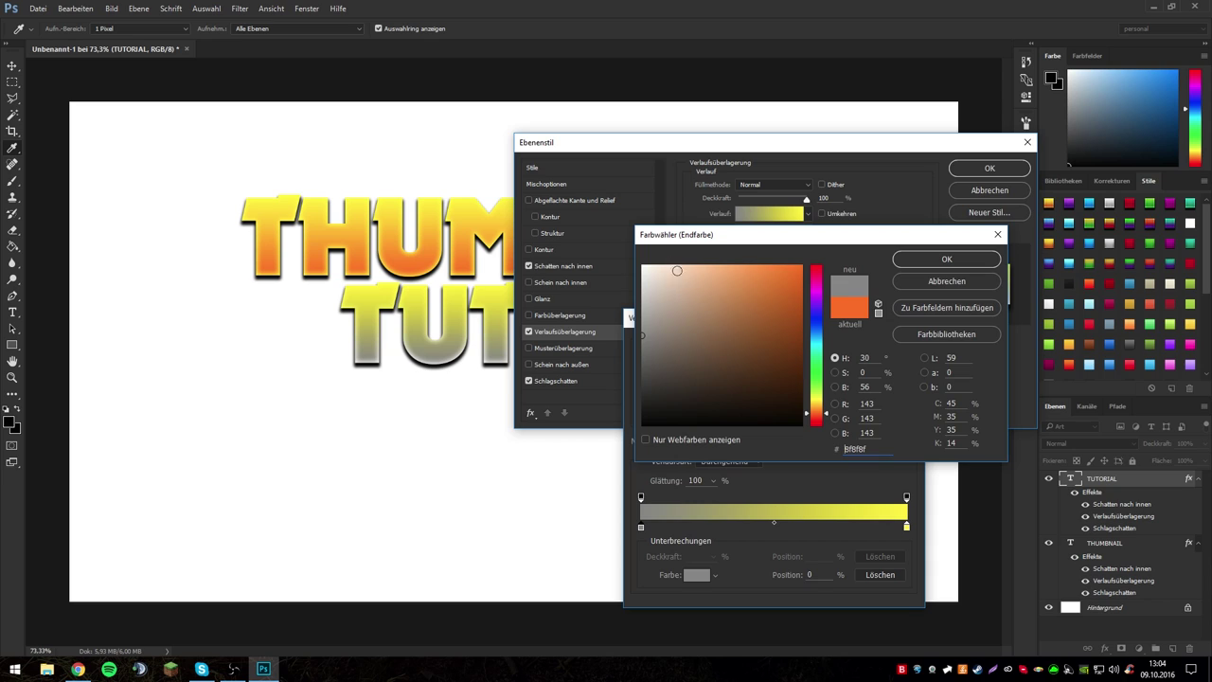
left_click_drag(659, 324, 613, 299)
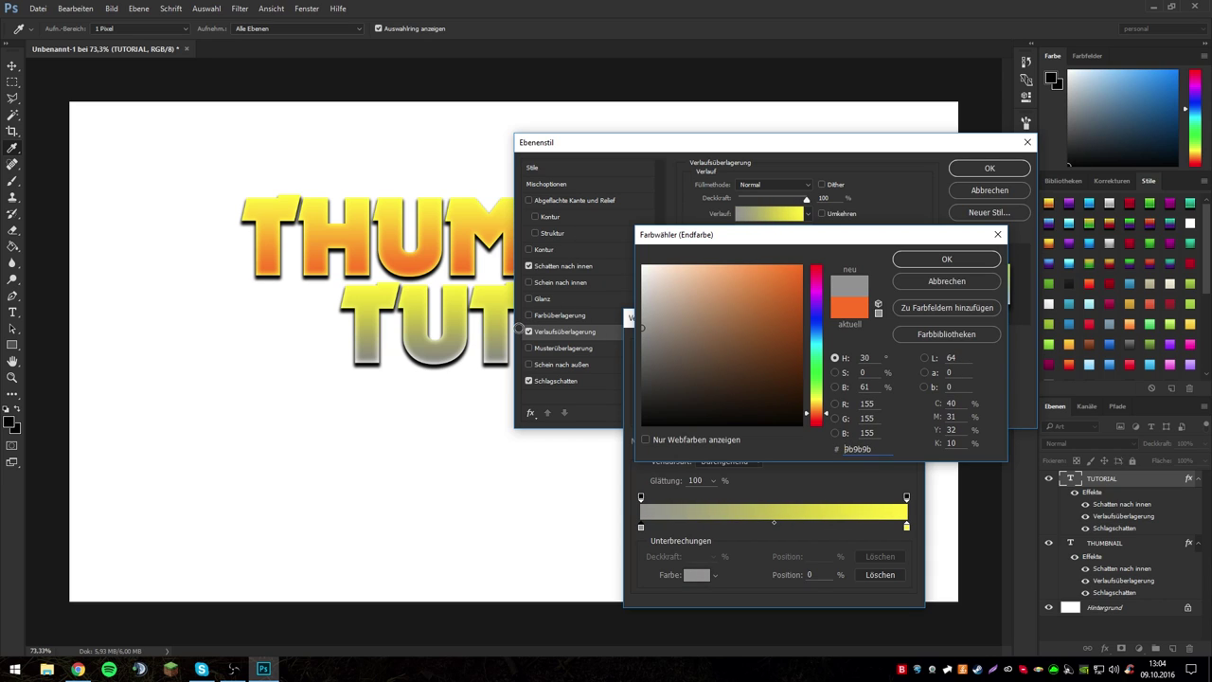
left_click(946, 259)
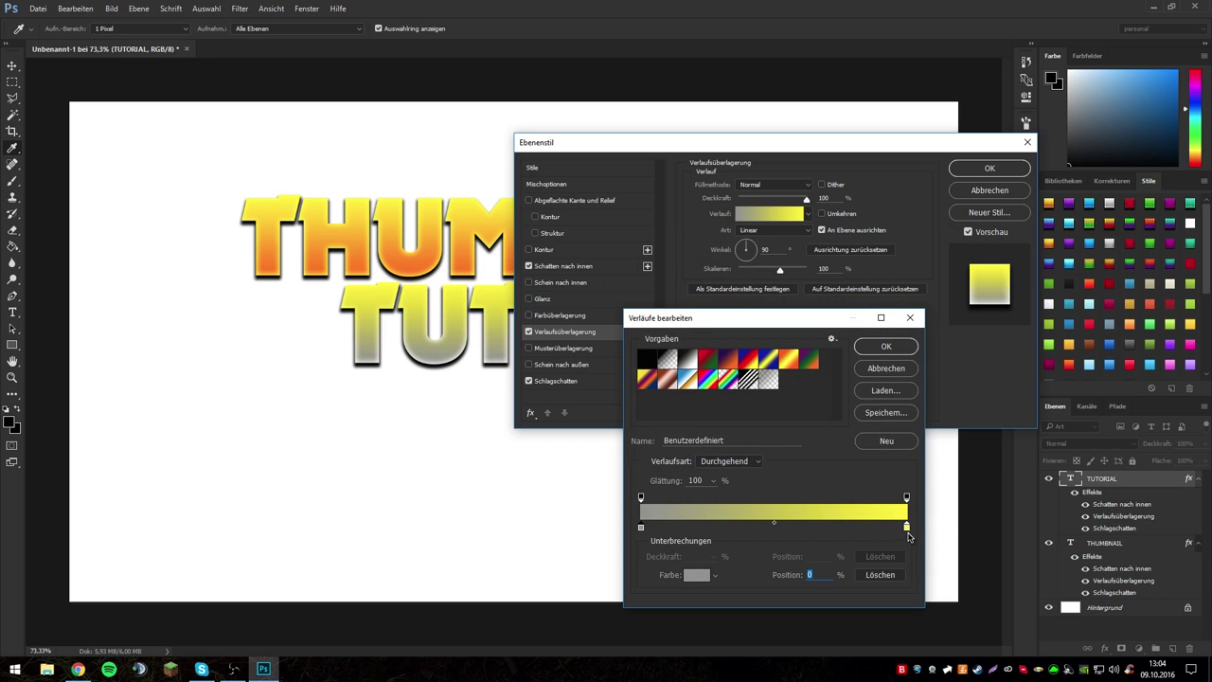
Make the gradient's right stop white and its left stop a dark grey.
double_click(908, 526)
left_click(644, 269)
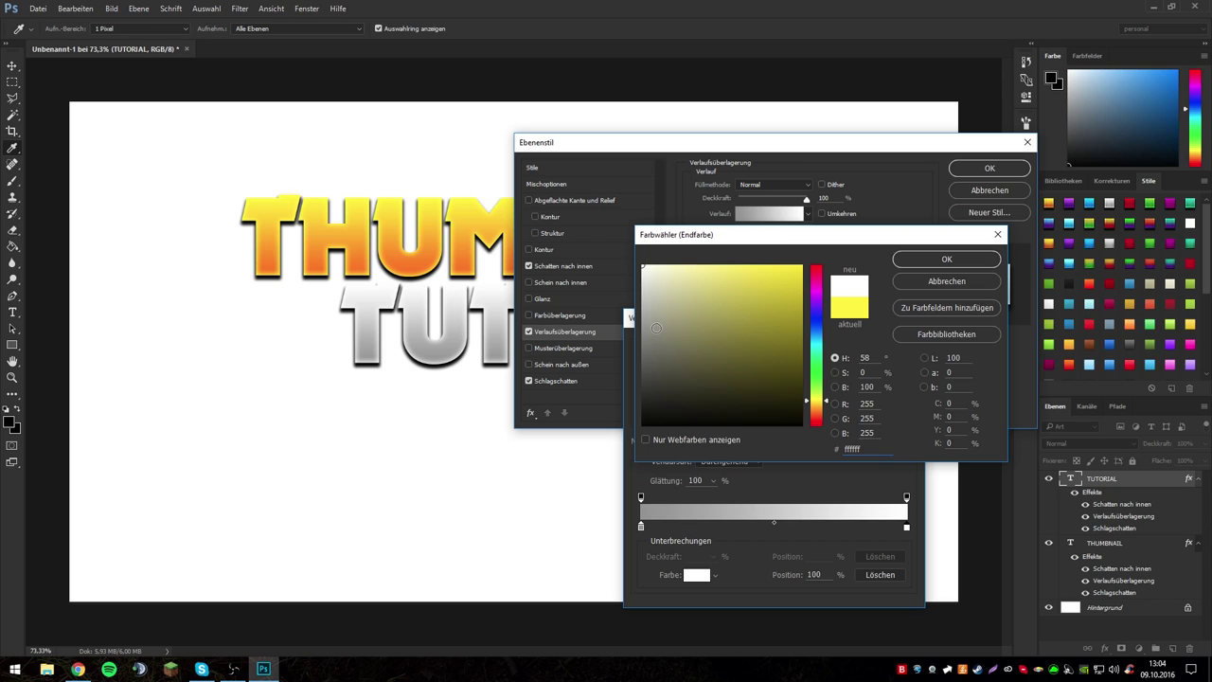
left_click(946, 260)
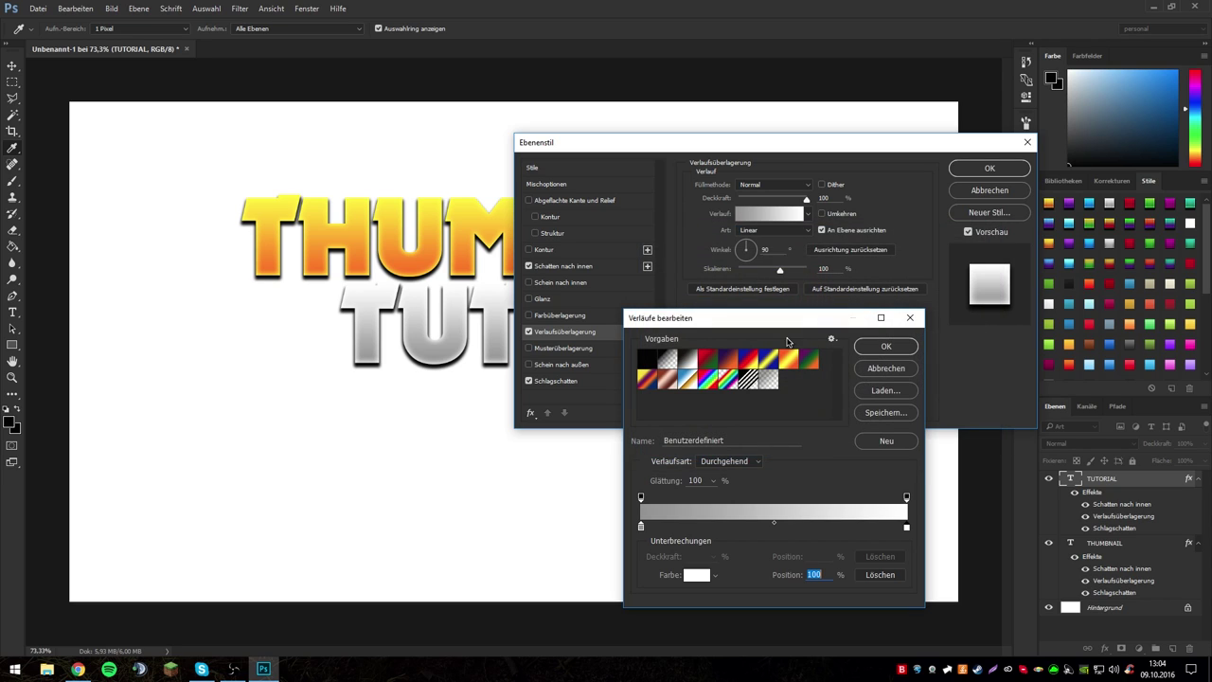
double_click(641, 527)
left_click_drag(698, 360, 598, 379)
mouse_move(674, 360)
left_mouse_down()
mouse_move(600, 401)
mouse_move(643, 402)
mouse_move(604, 328)
mouse_move(636, 398)
left_mouse_up()
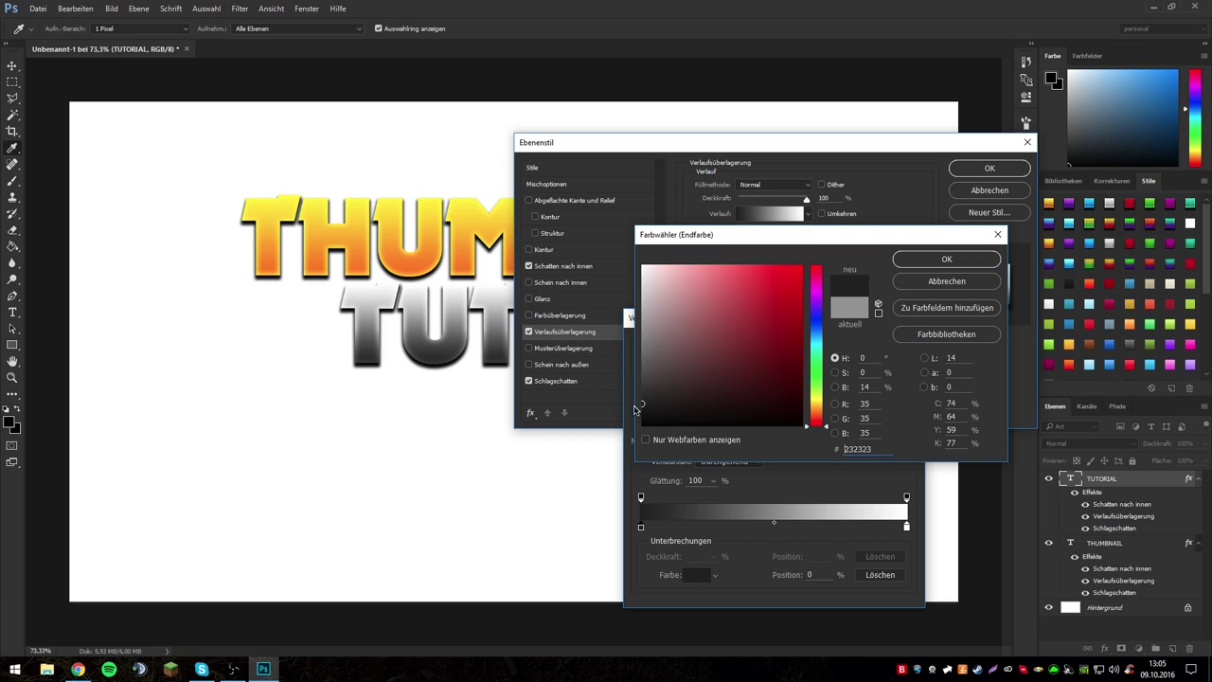
key("Return")
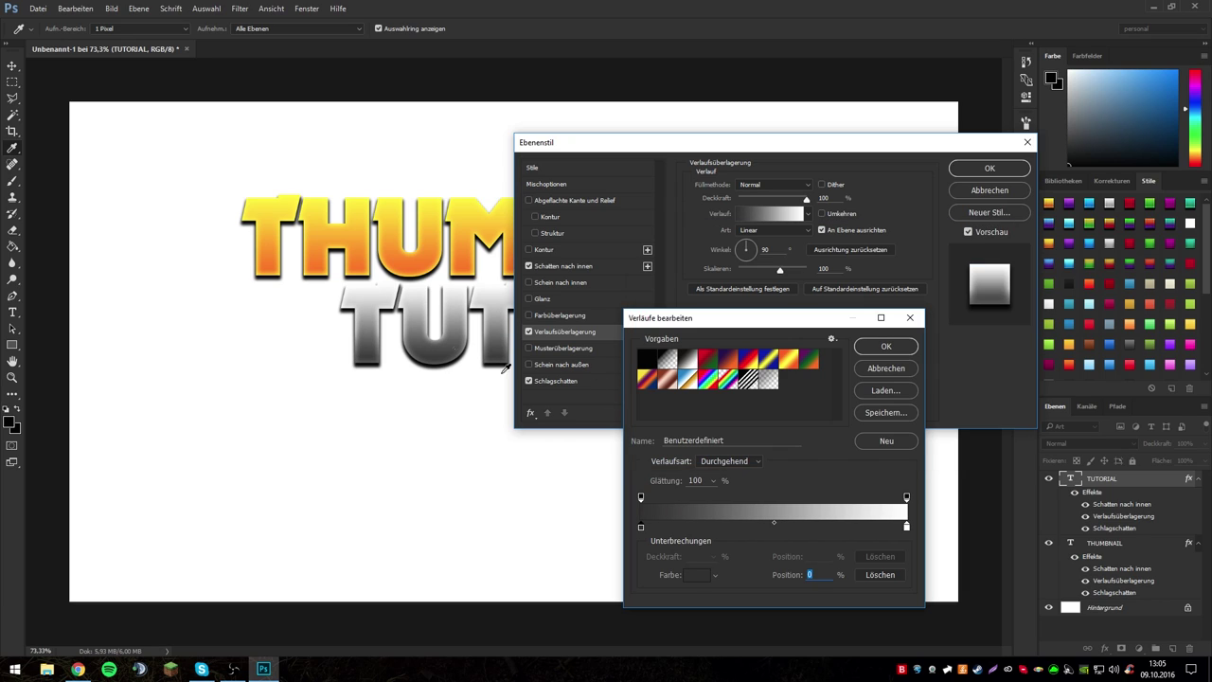
Set the left gradient stop to hex 363636 and apply the gradient to TUTORIAL.
double_click(641, 528)
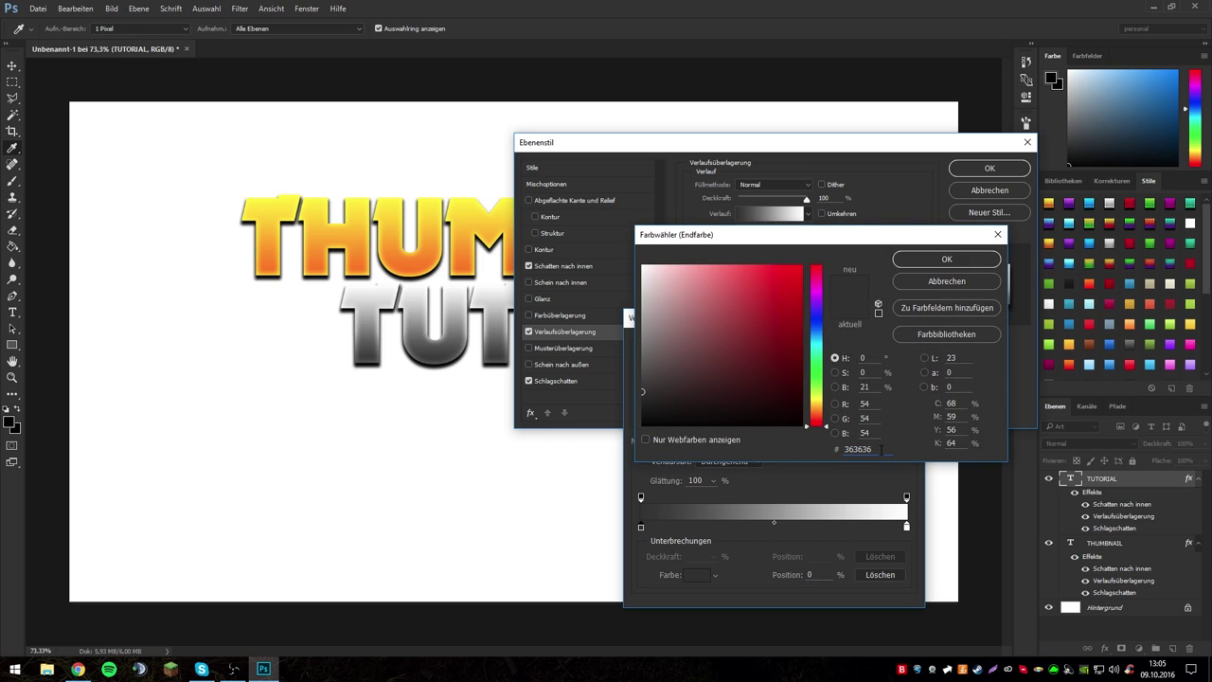
left_click(865, 449)
left_click(938, 262)
left_click(876, 349)
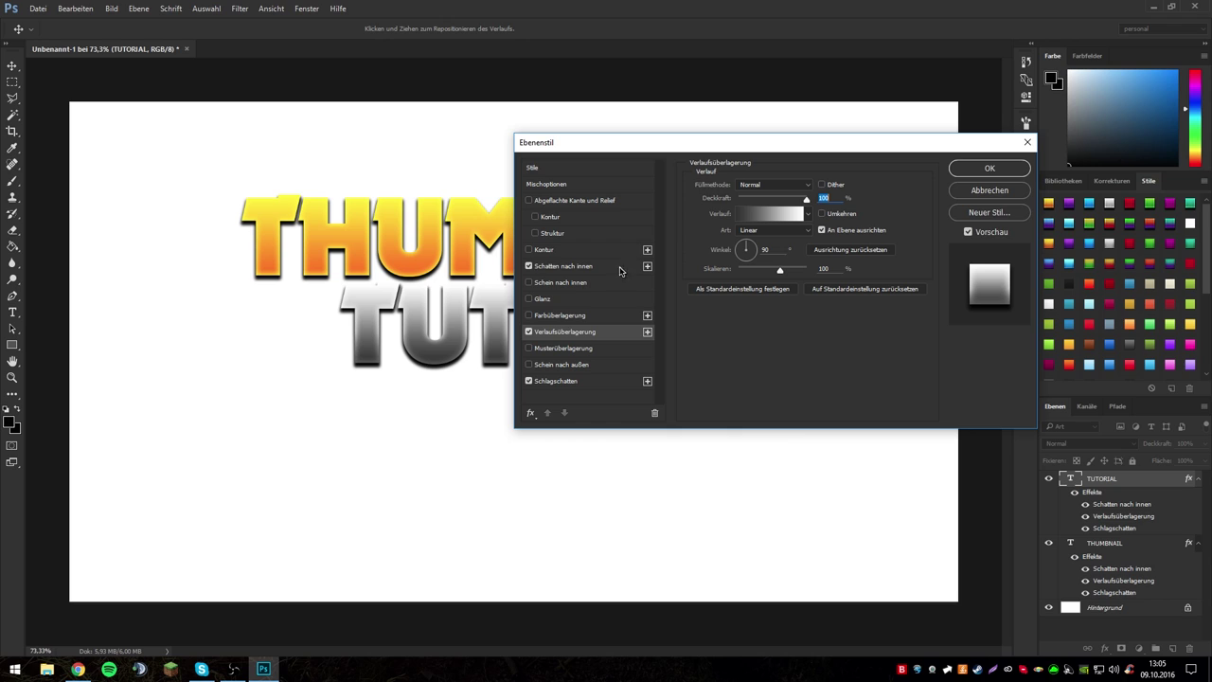
left_click(990, 169)
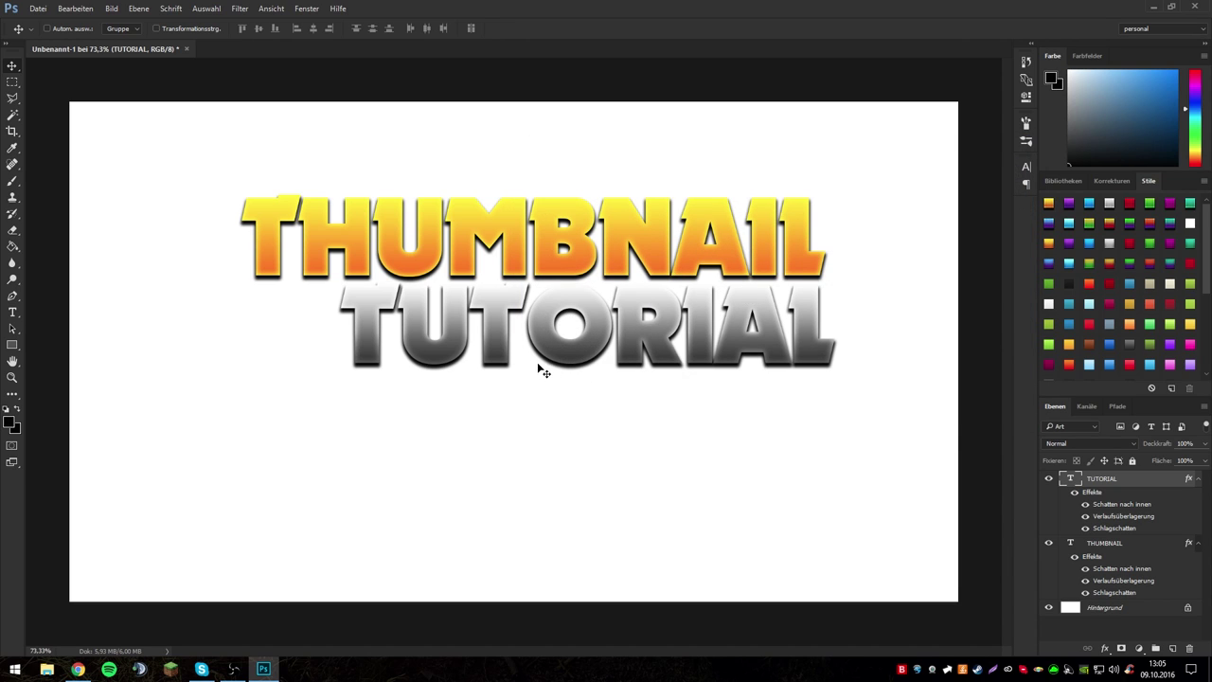
scroll(455, 339, "up", 5)
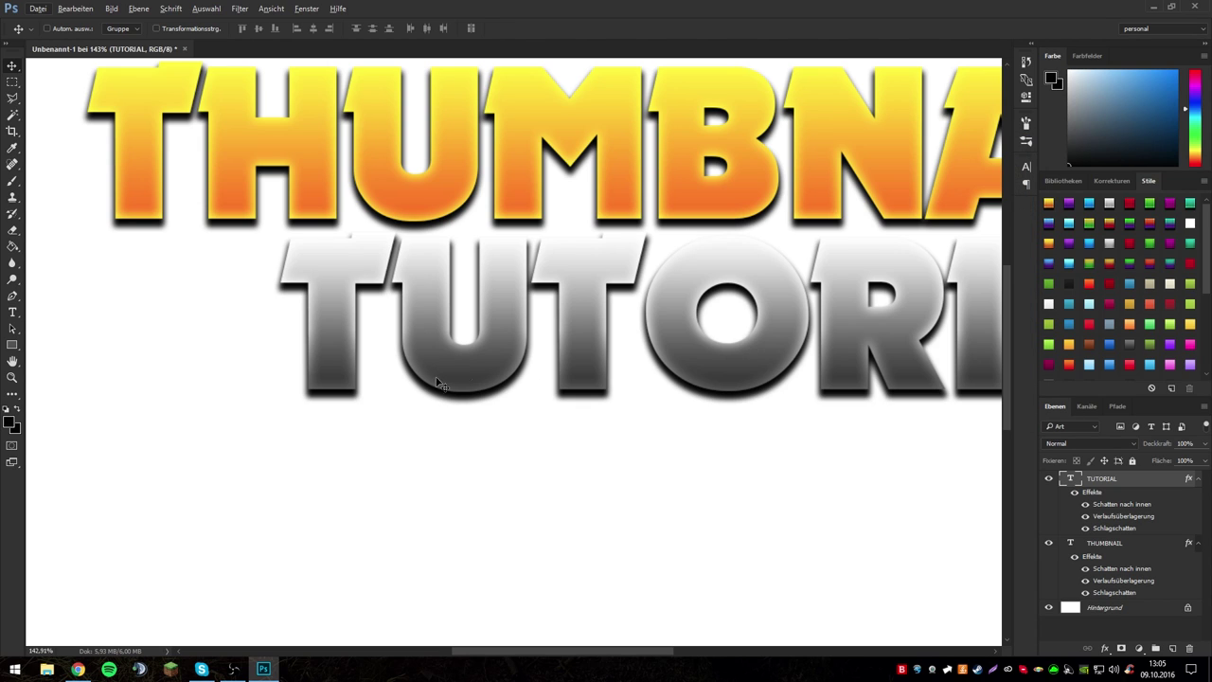
double_click(1171, 480)
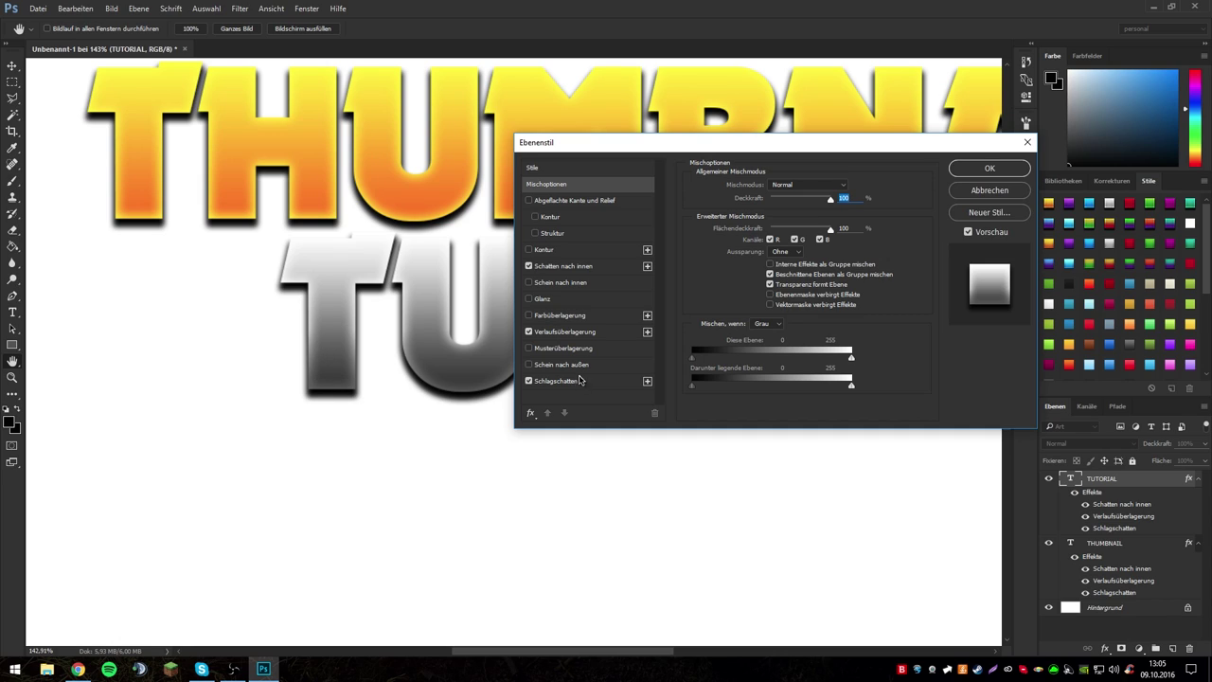
left_click(528, 267)
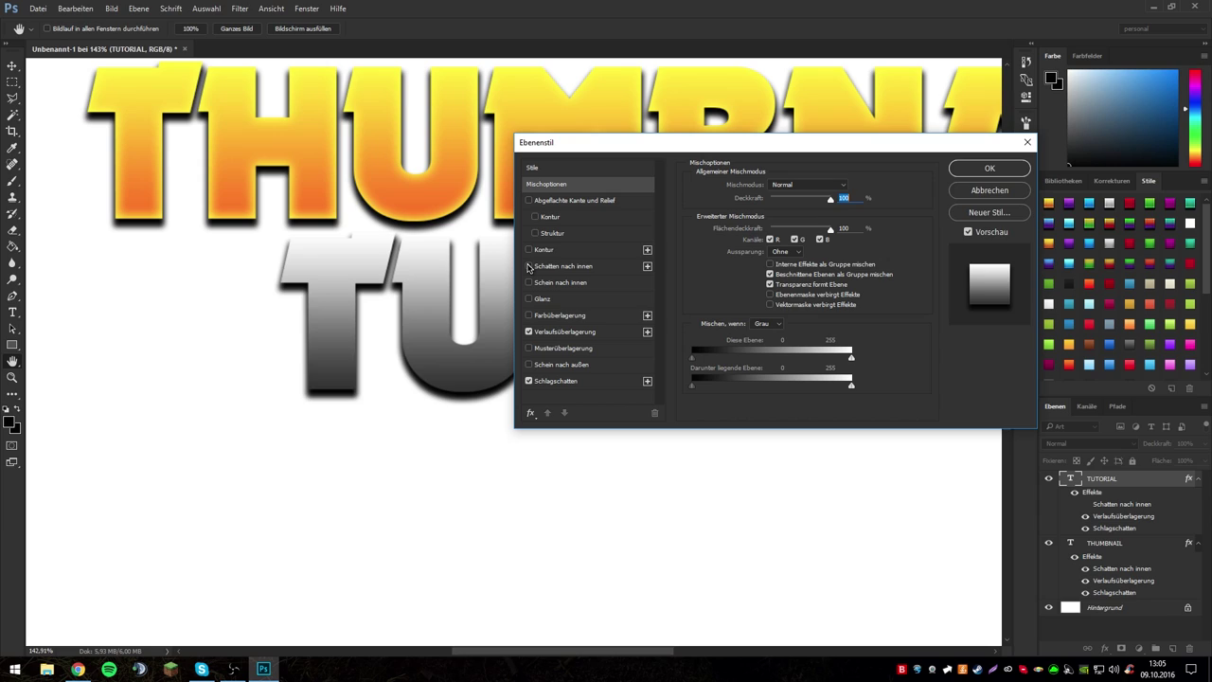
left_click(528, 267)
left_click(528, 267)
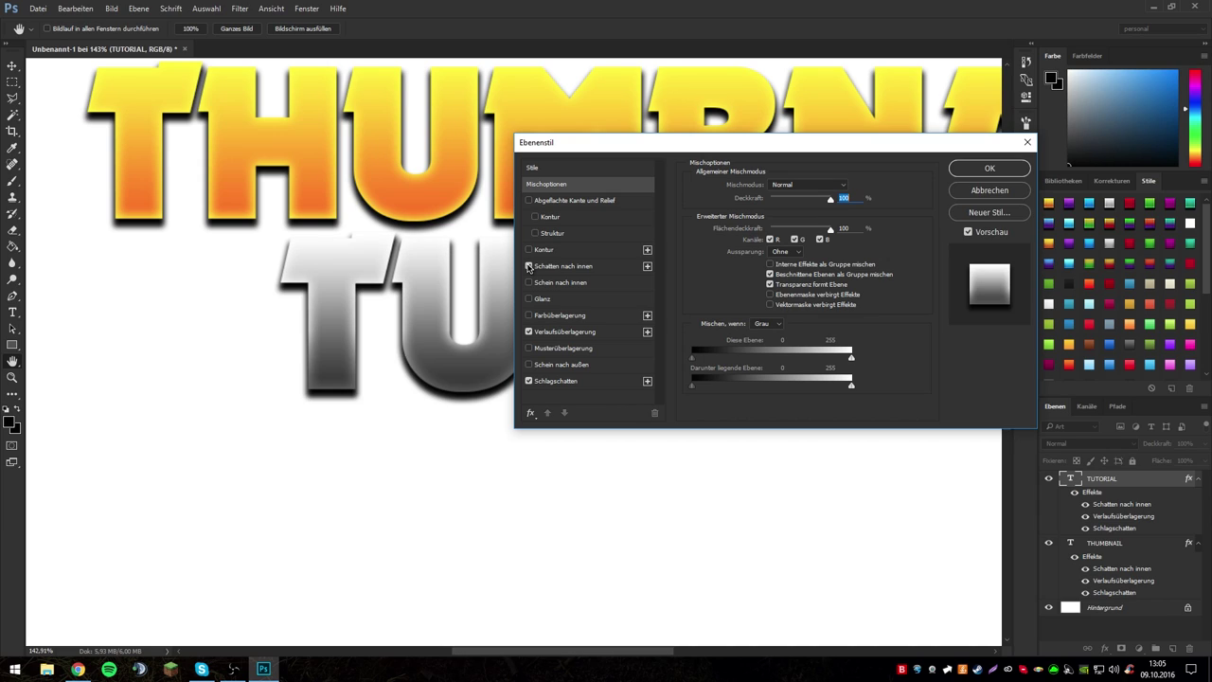
left_click(529, 267)
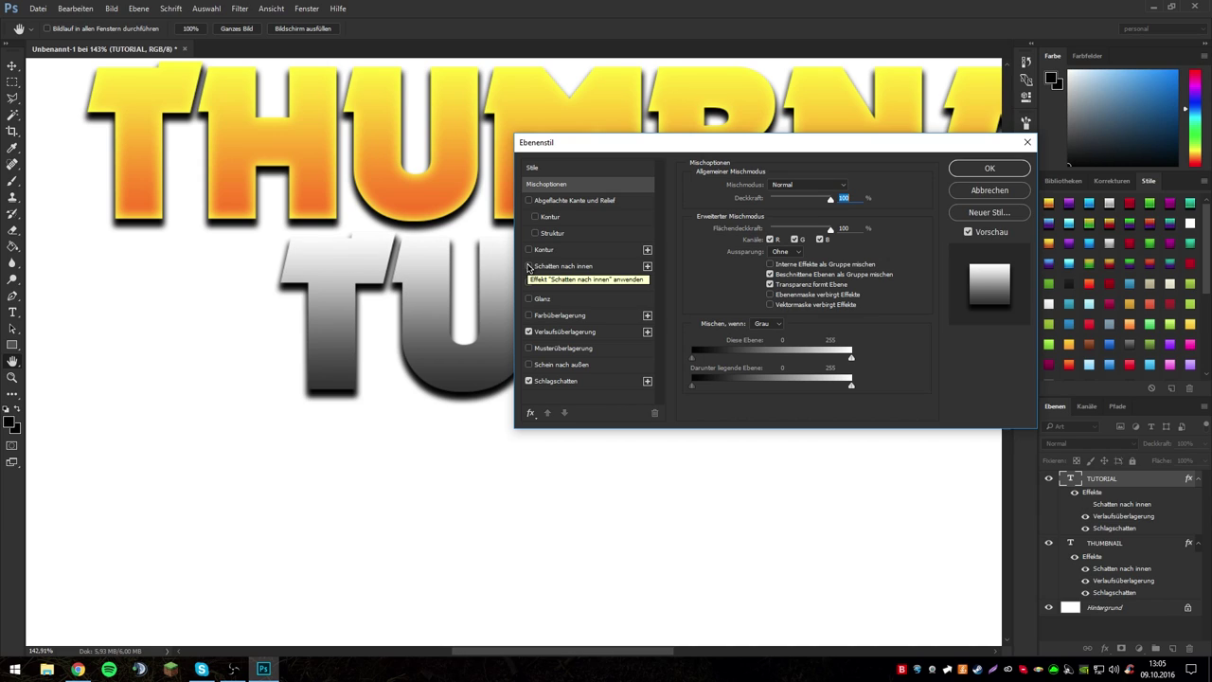
left_click(529, 267)
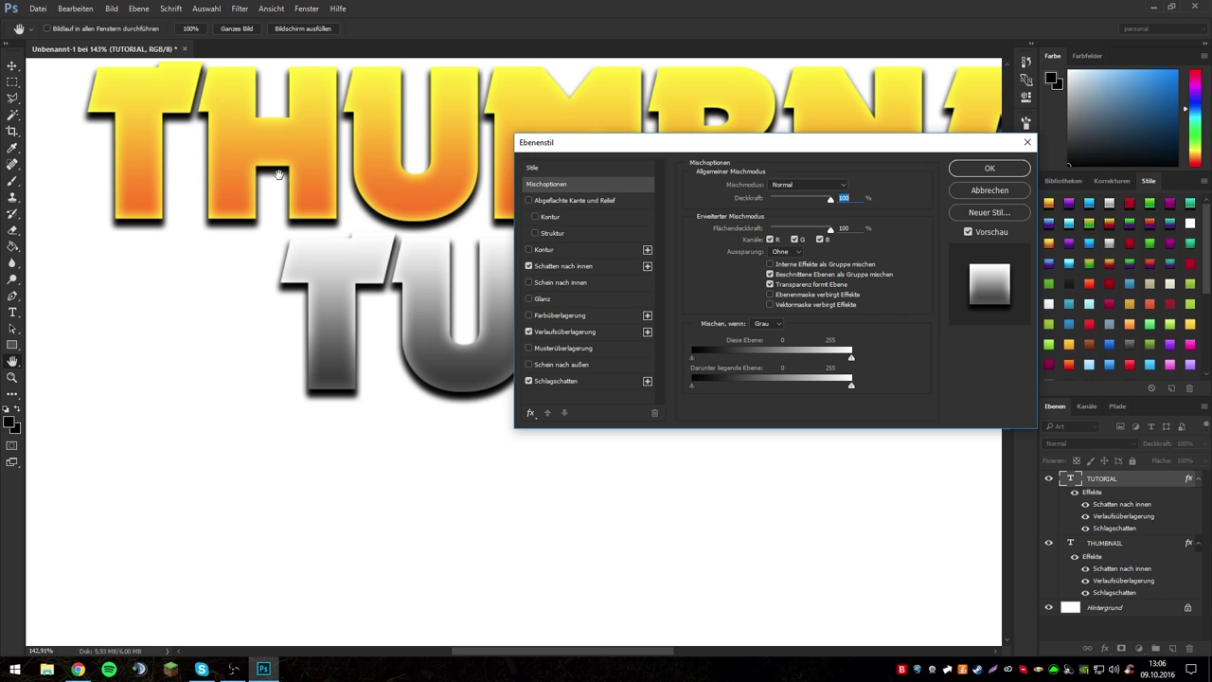
left_click(985, 172)
double_click(1178, 547)
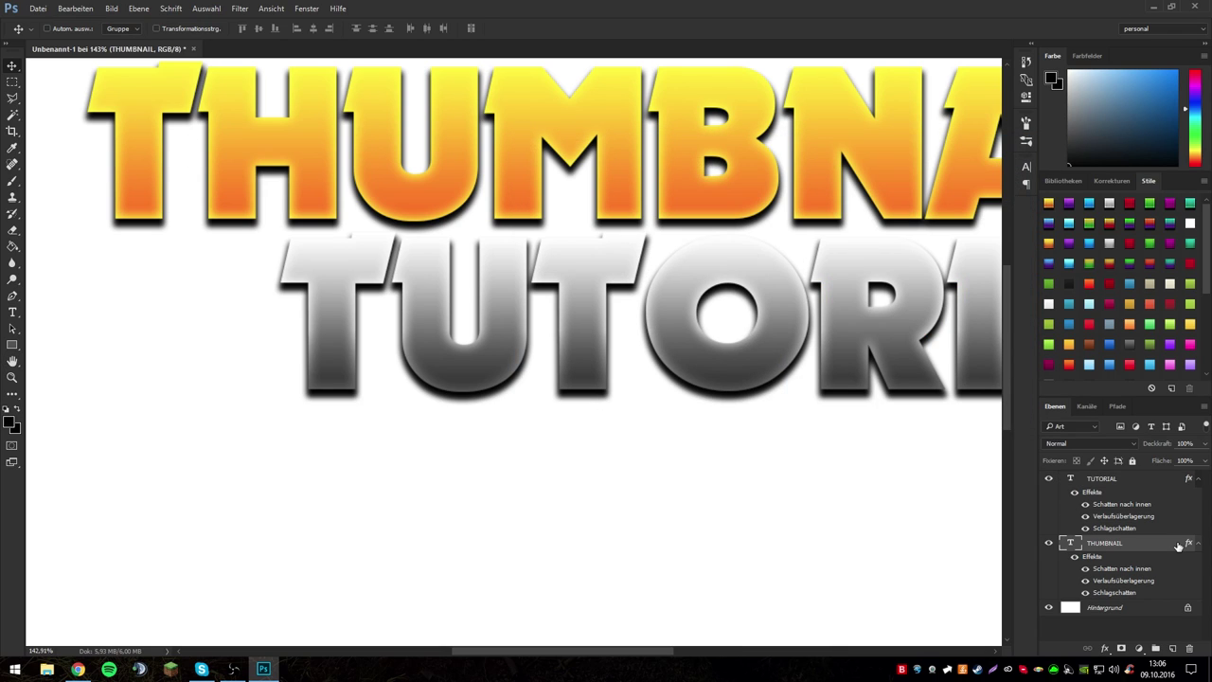
left_click(559, 332)
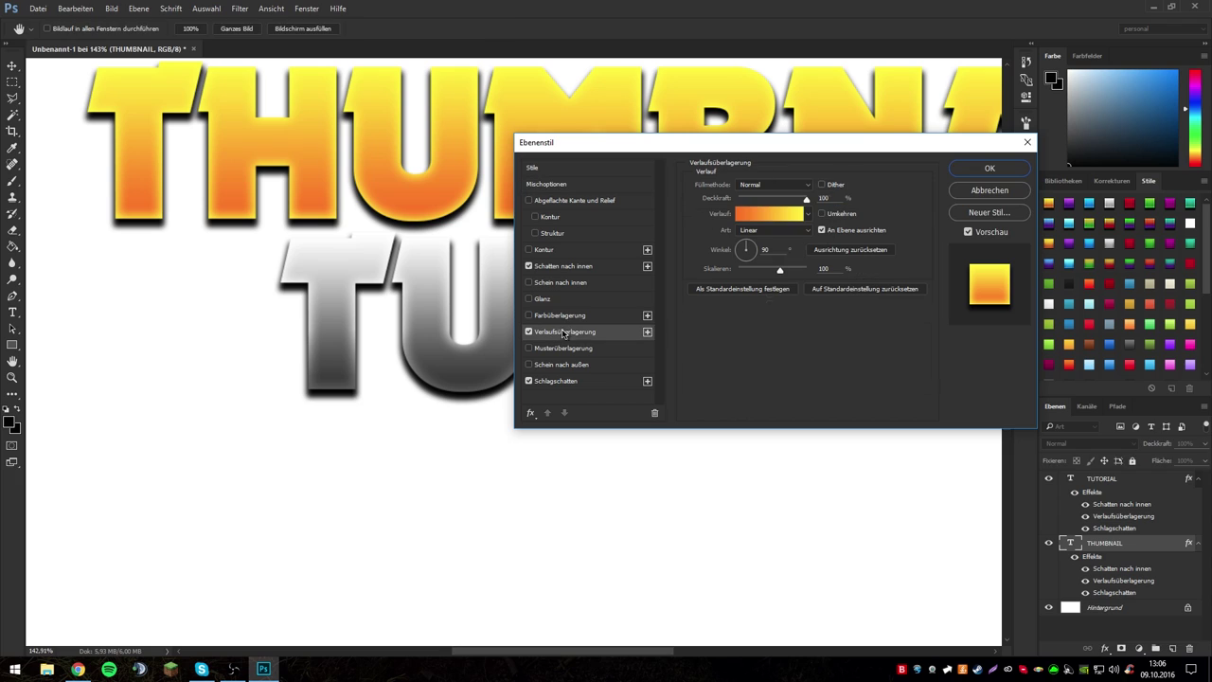
left_click(765, 216)
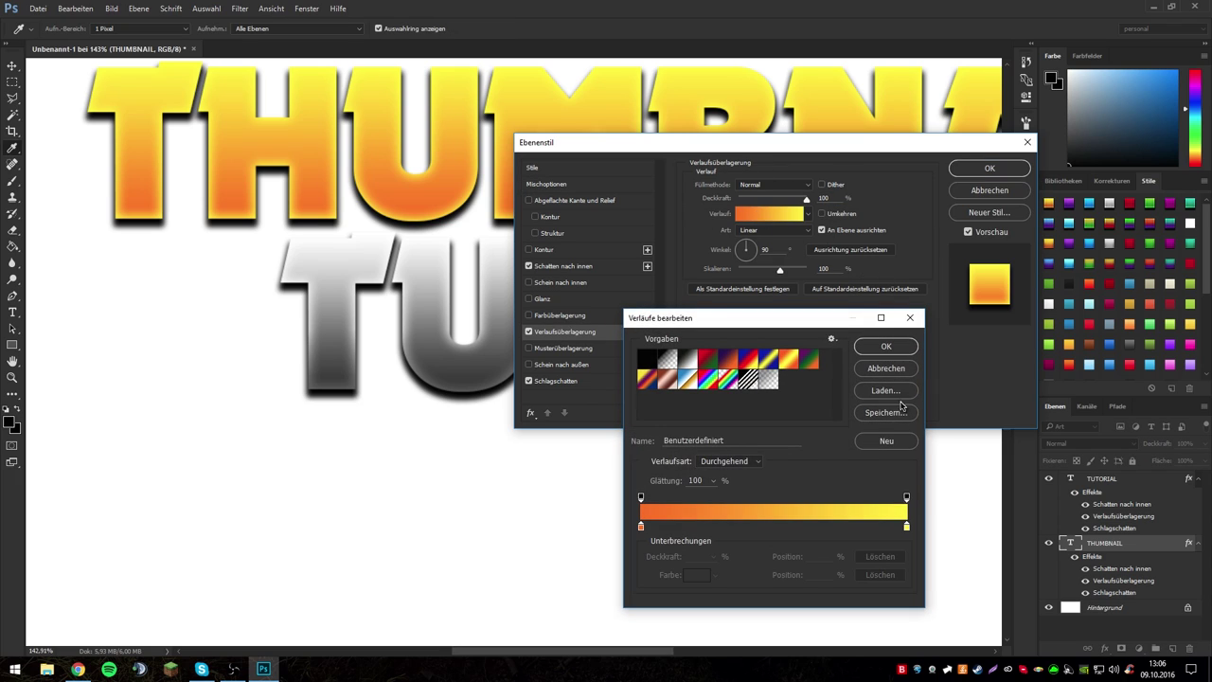
double_click(906, 526)
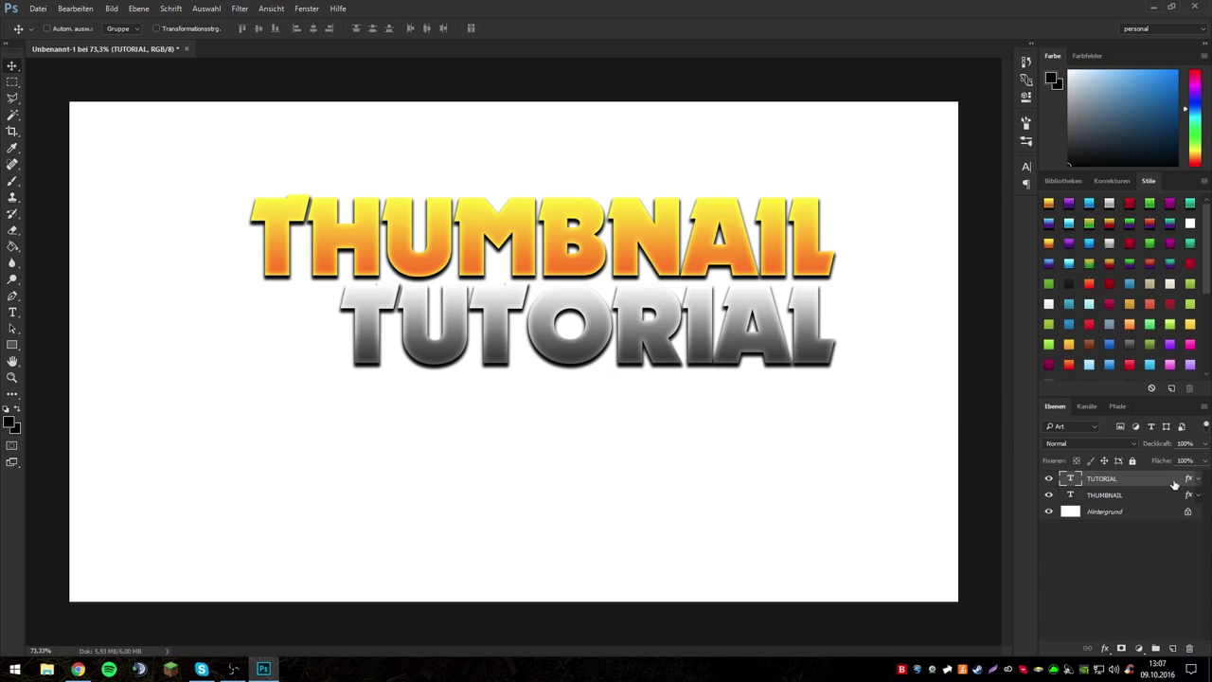
double_click(1174, 484)
left_click(545, 169)
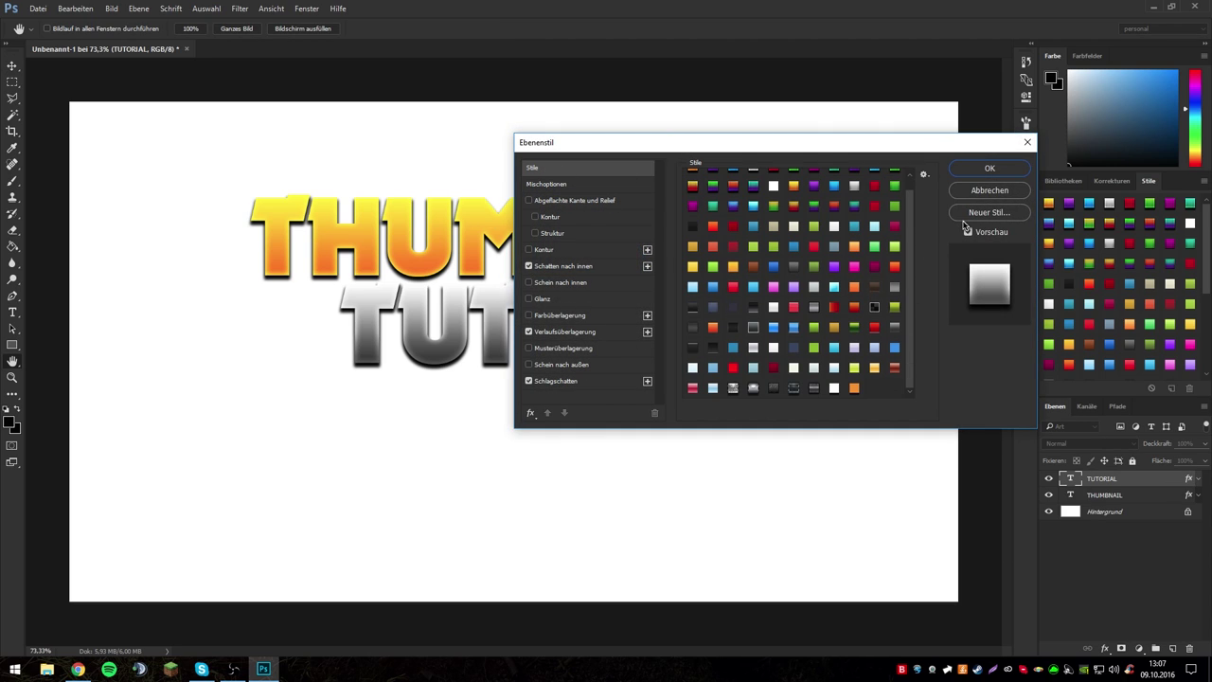
left_click(989, 214)
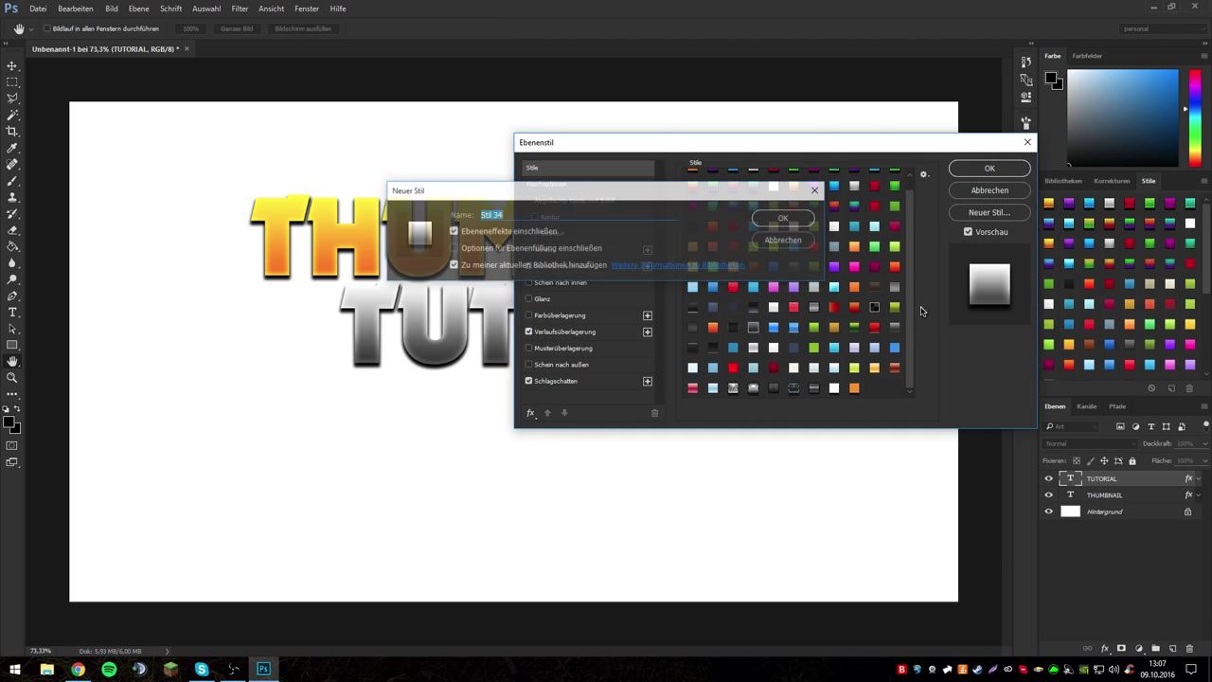
left_click(784, 218)
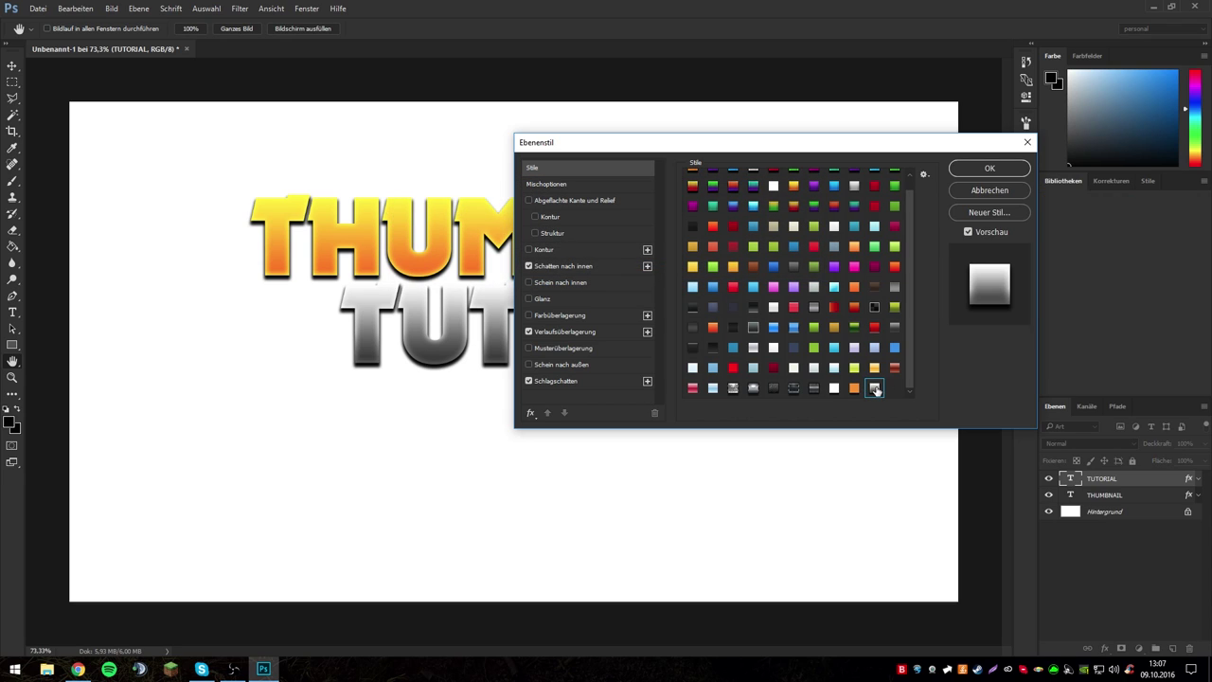
right_click(876, 389)
left_click(914, 425)
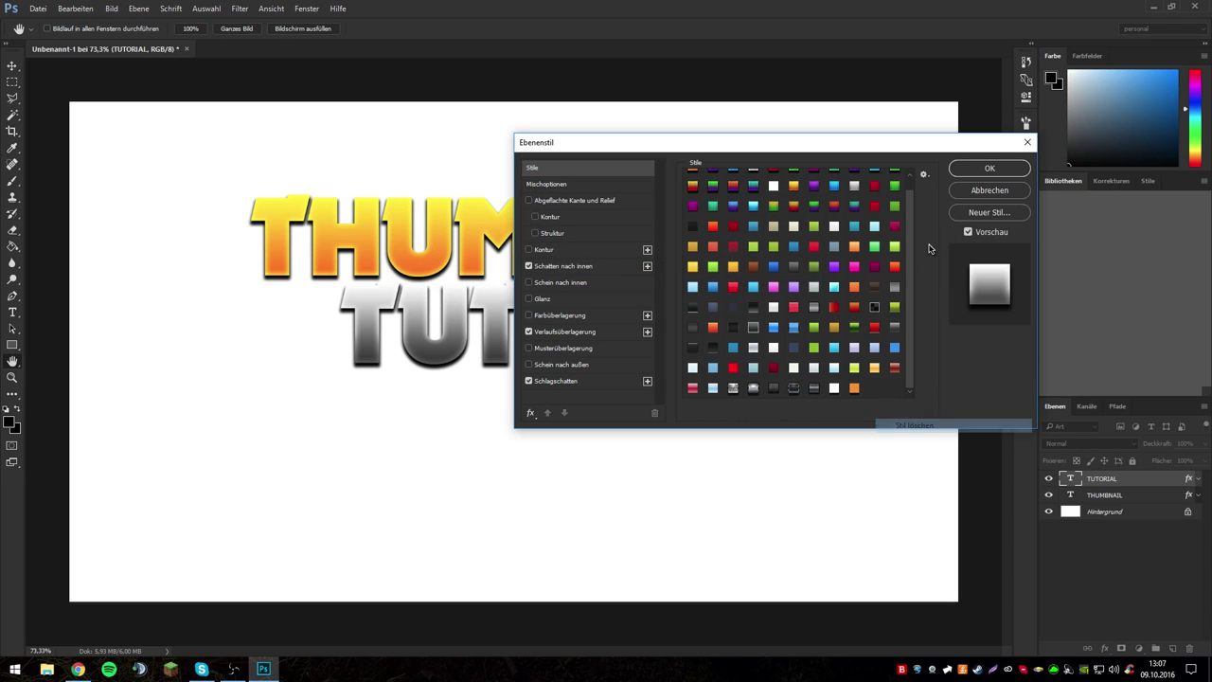
left_click(975, 192)
left_click(1148, 180)
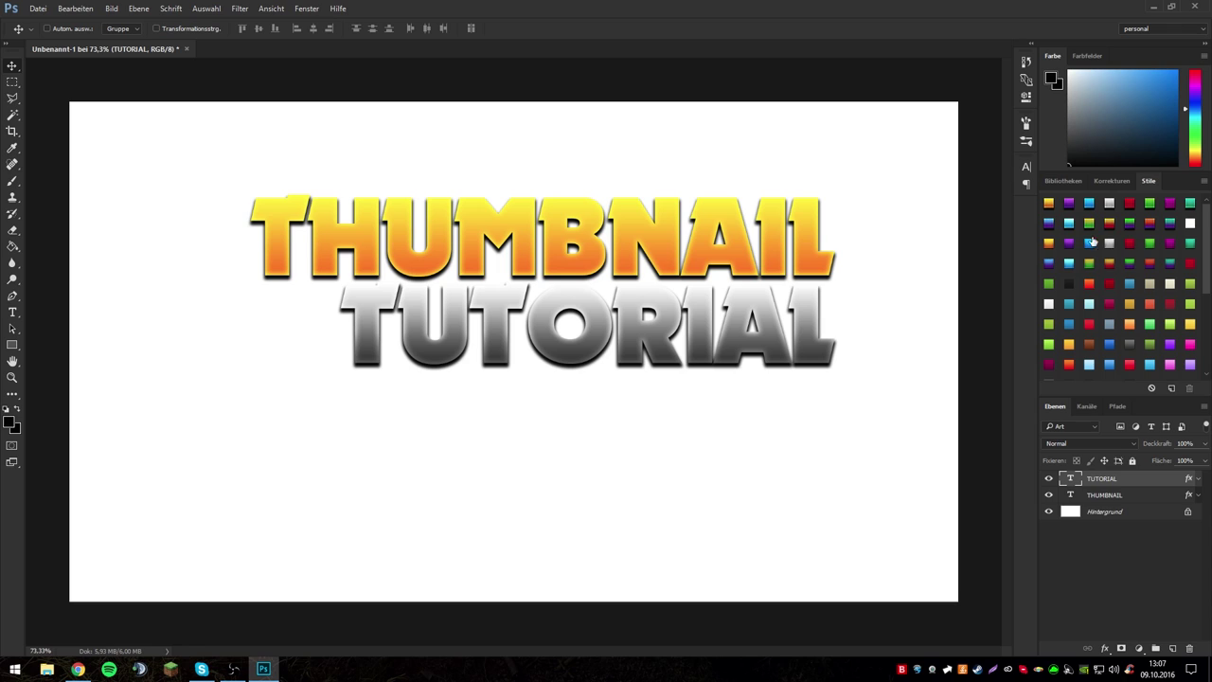
left_click(1142, 29)
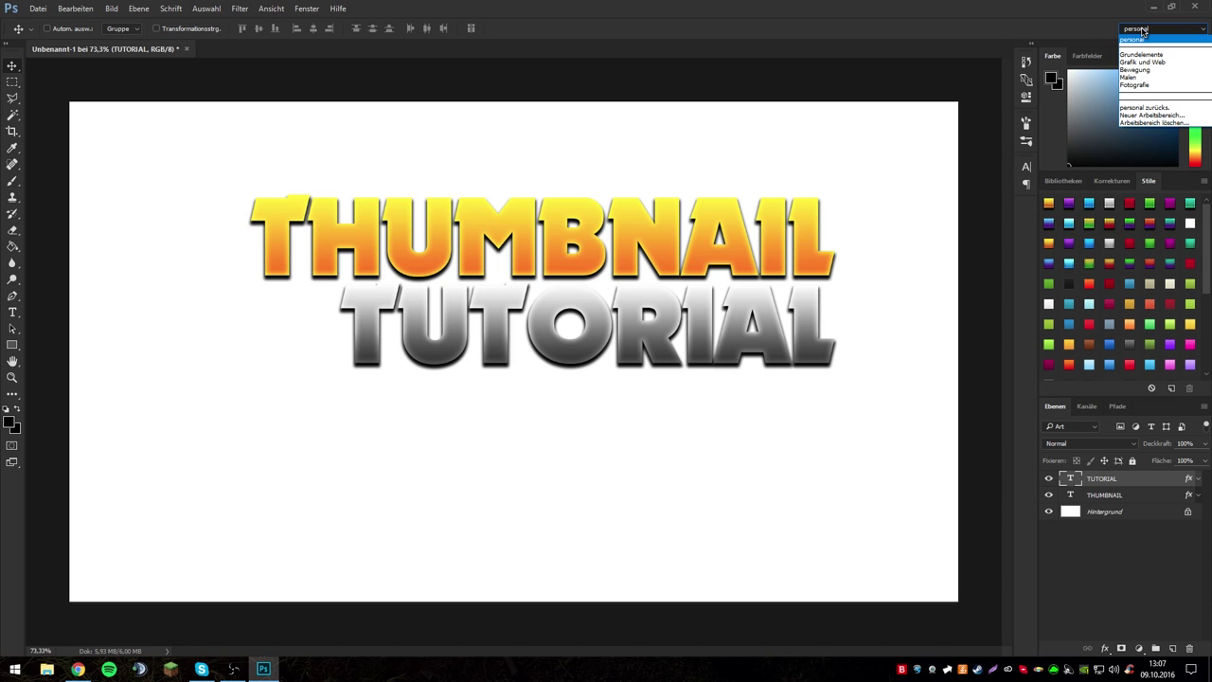
left_click(1143, 30)
left_click(1142, 29)
left_click(301, 10)
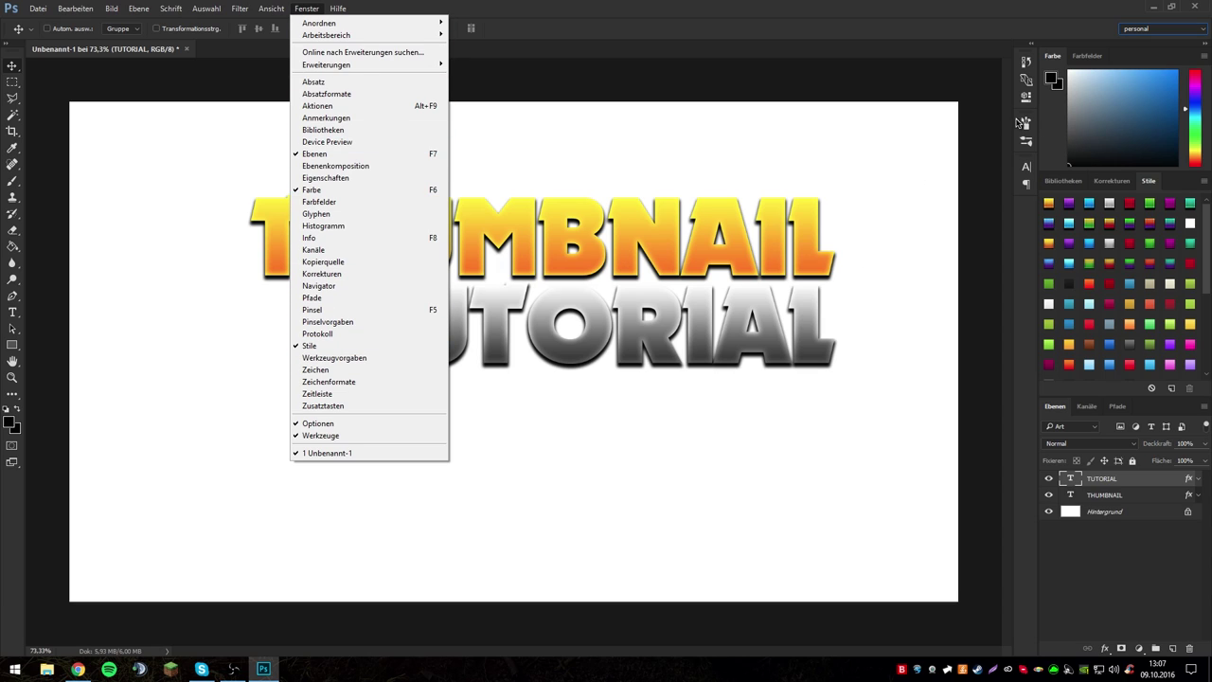
left_click(1154, 185)
left_click_drag(1149, 181, 1026, 210)
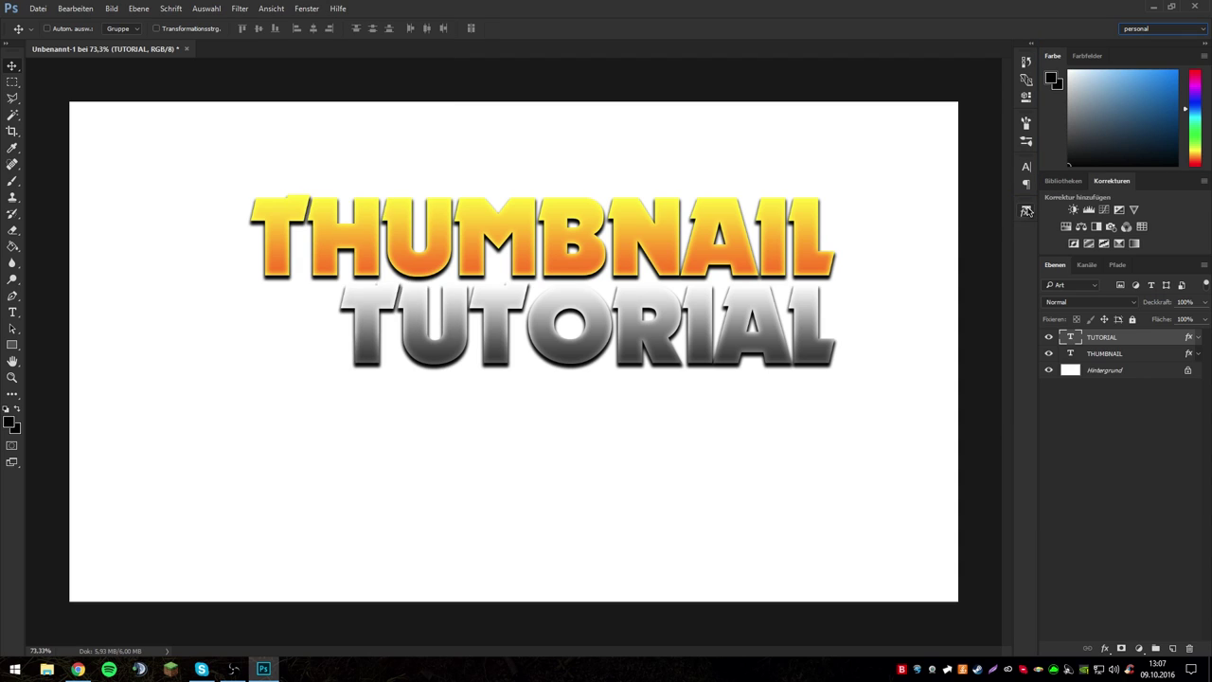
left_click(1027, 211)
left_click_drag(894, 205, 1154, 185)
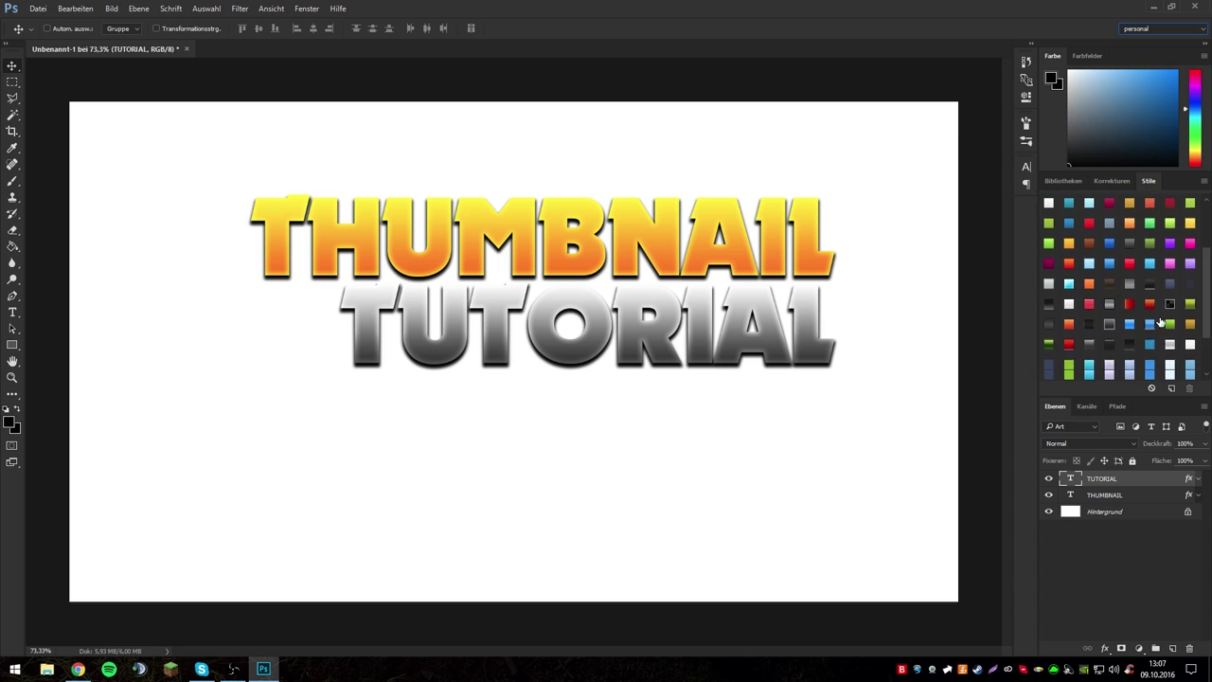
key("ctrl")
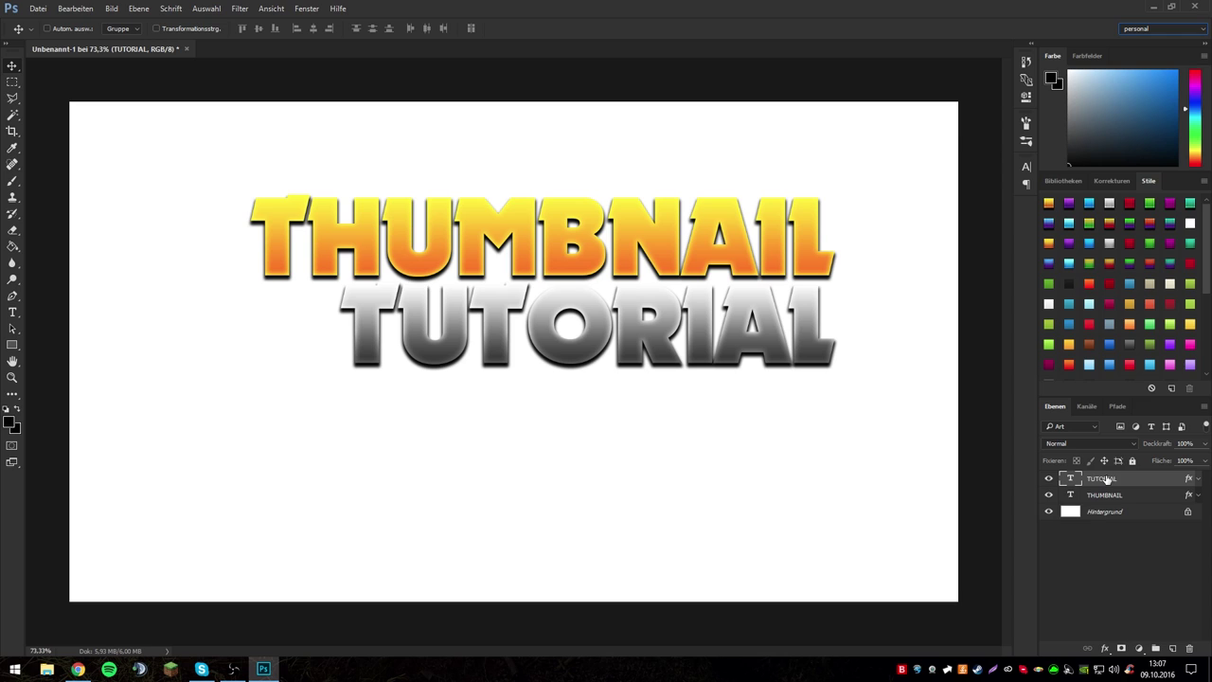
Select both title text layers, try enlarging them, then undo the oversized results.
left_click(1113, 495, "ctrl")
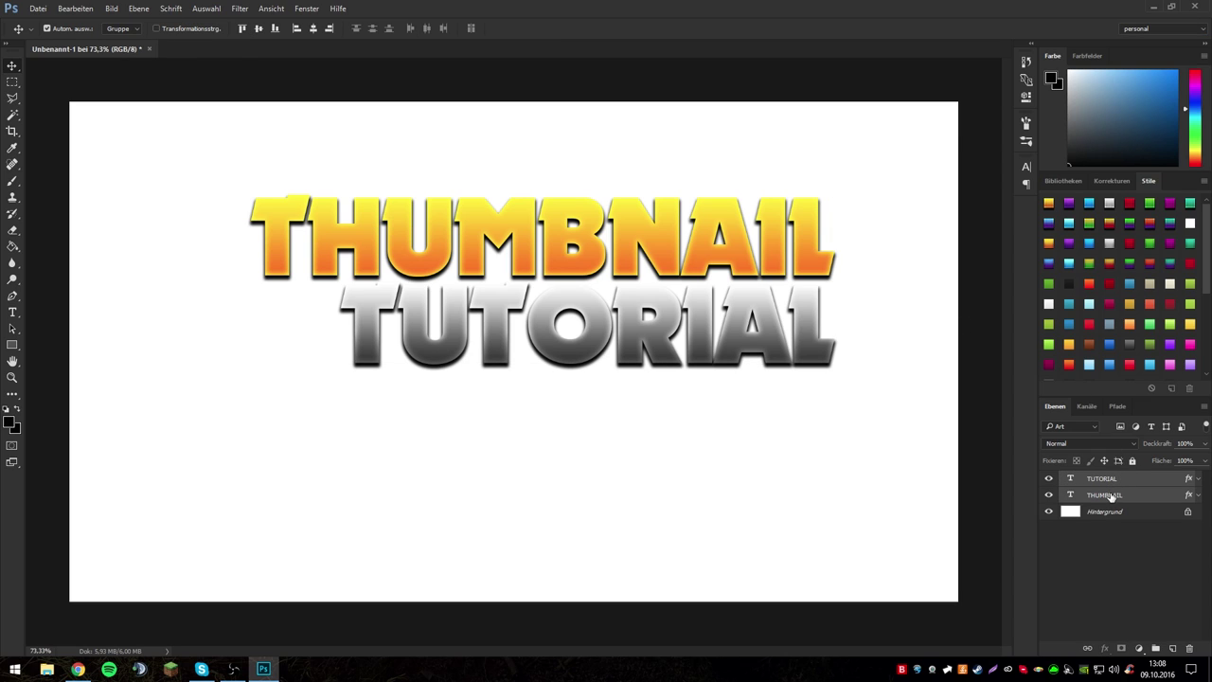
key("ctrl+t")
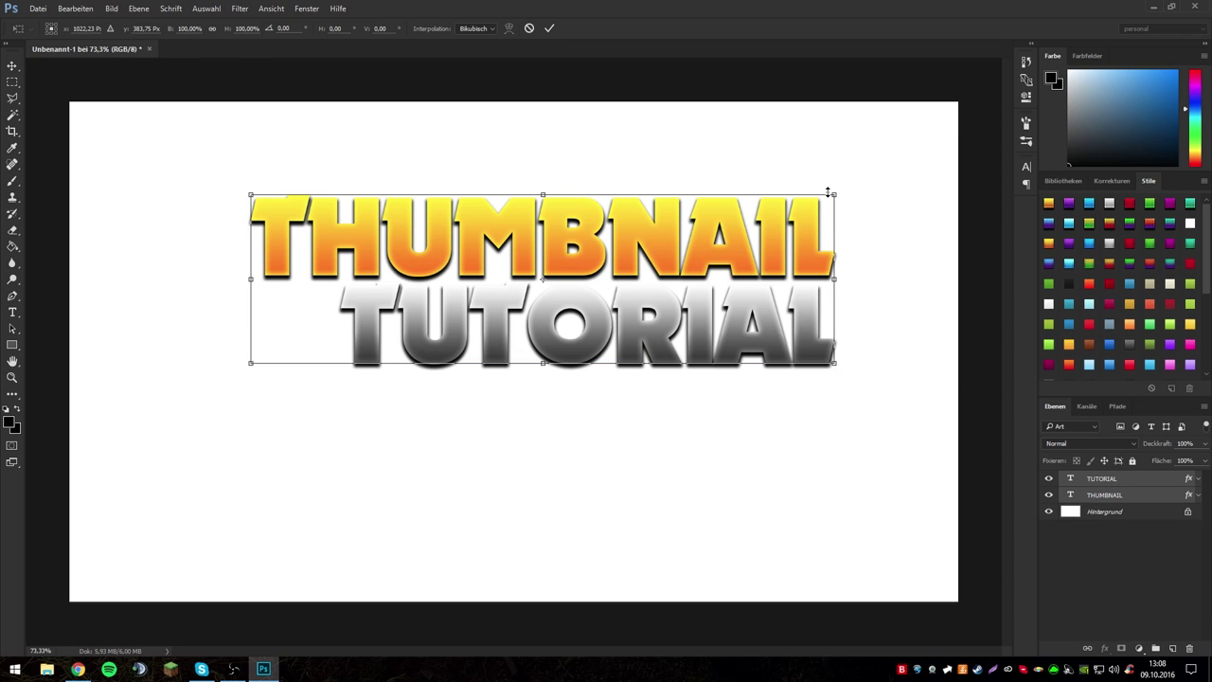
mouse_move(831, 194)
left_mouse_down()
mouse_move(745, 134)
mouse_move(824, 304)
mouse_move(765, 279)
mouse_move(818, 120)
mouse_move(886, 305)
left_mouse_up()
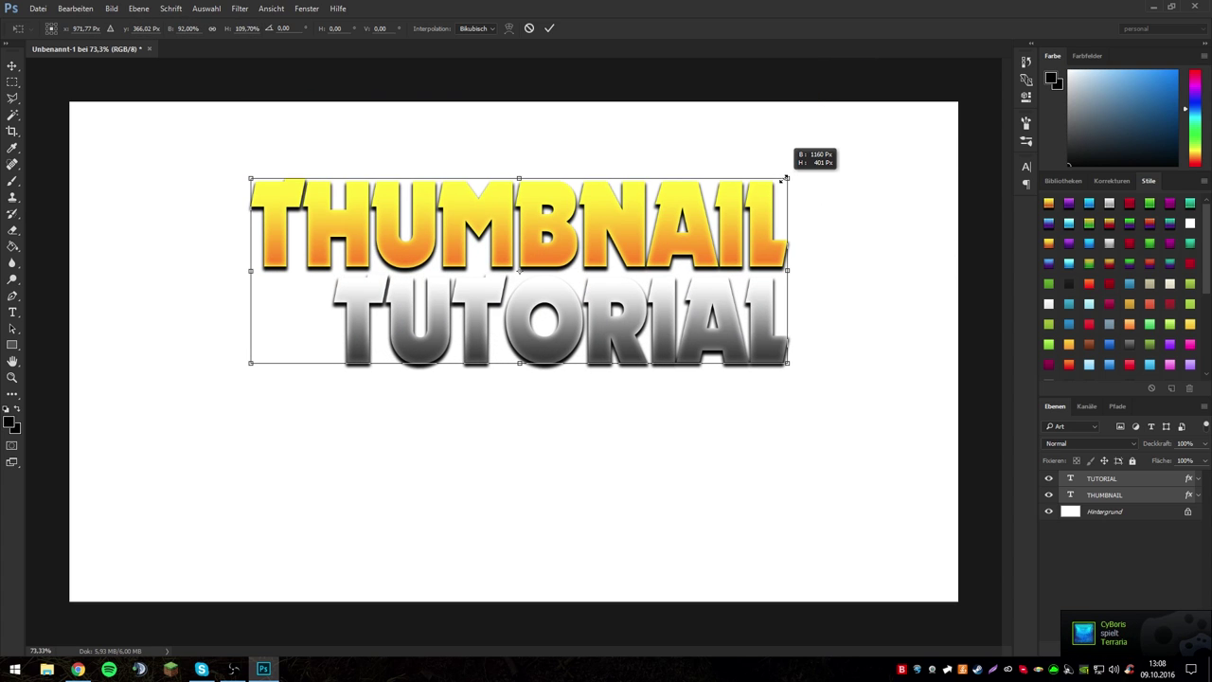
mouse_move(783, 179)
left_mouse_down()
mouse_move(972, 148)
mouse_move(379, 355)
mouse_move(377, 402)
mouse_move(339, 419)
left_mouse_up()
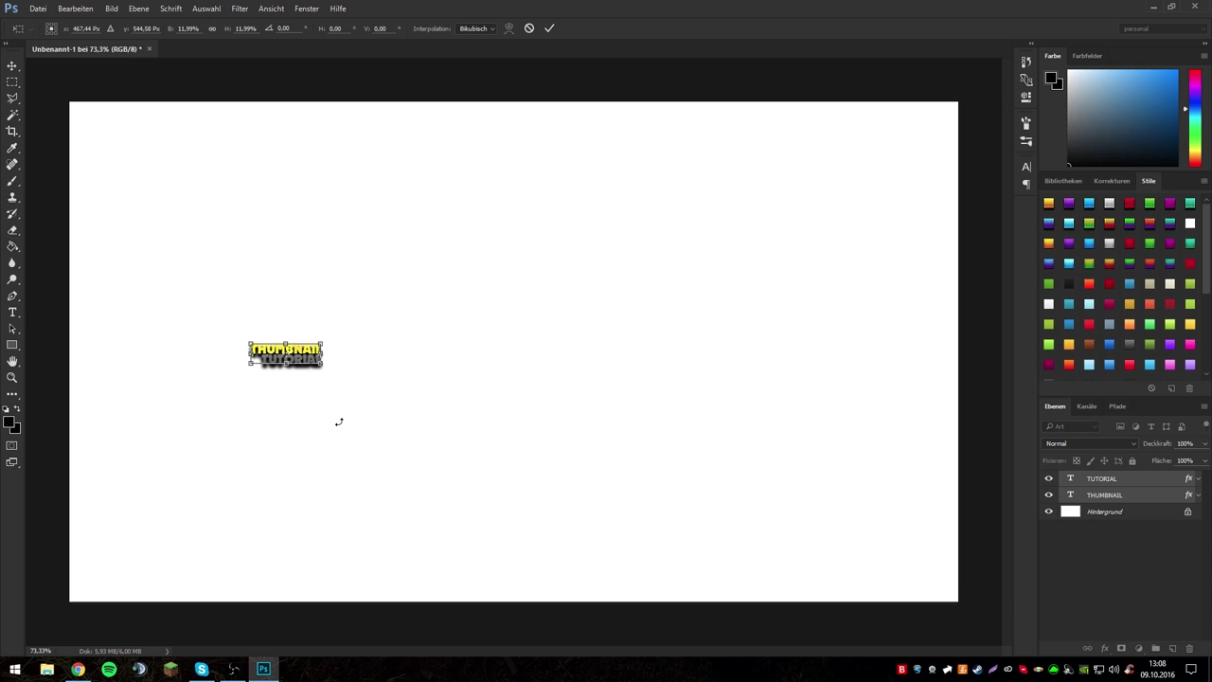
key("Return")
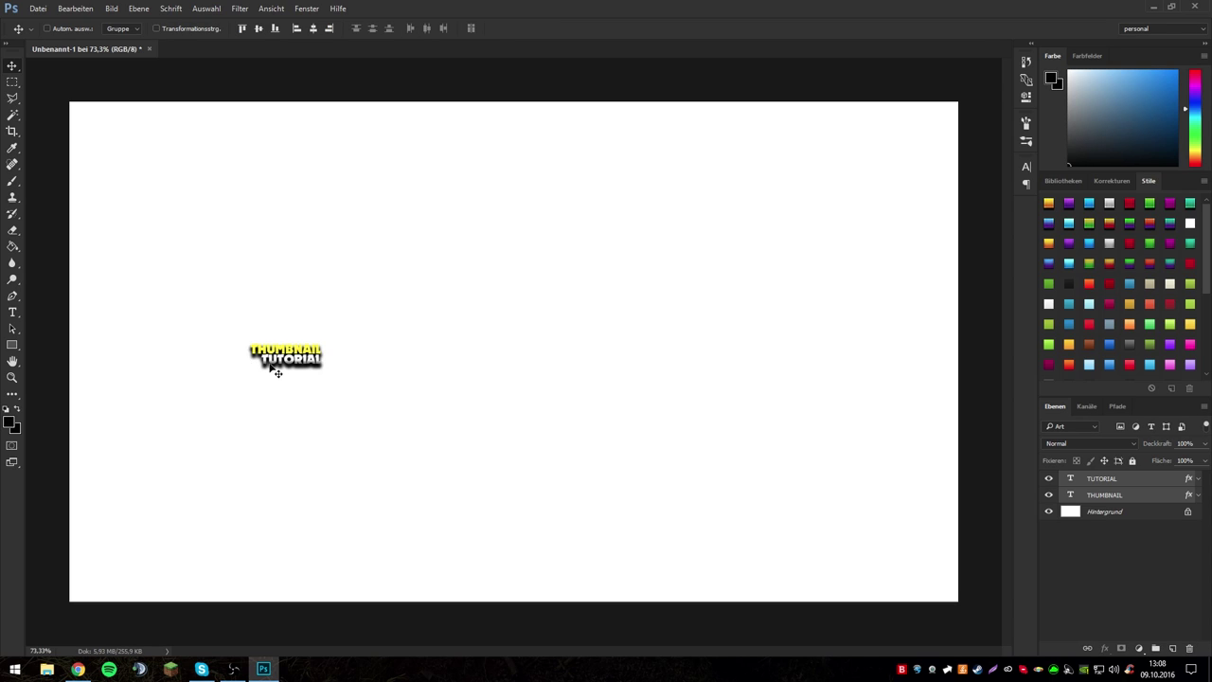
key("ctrl+t")
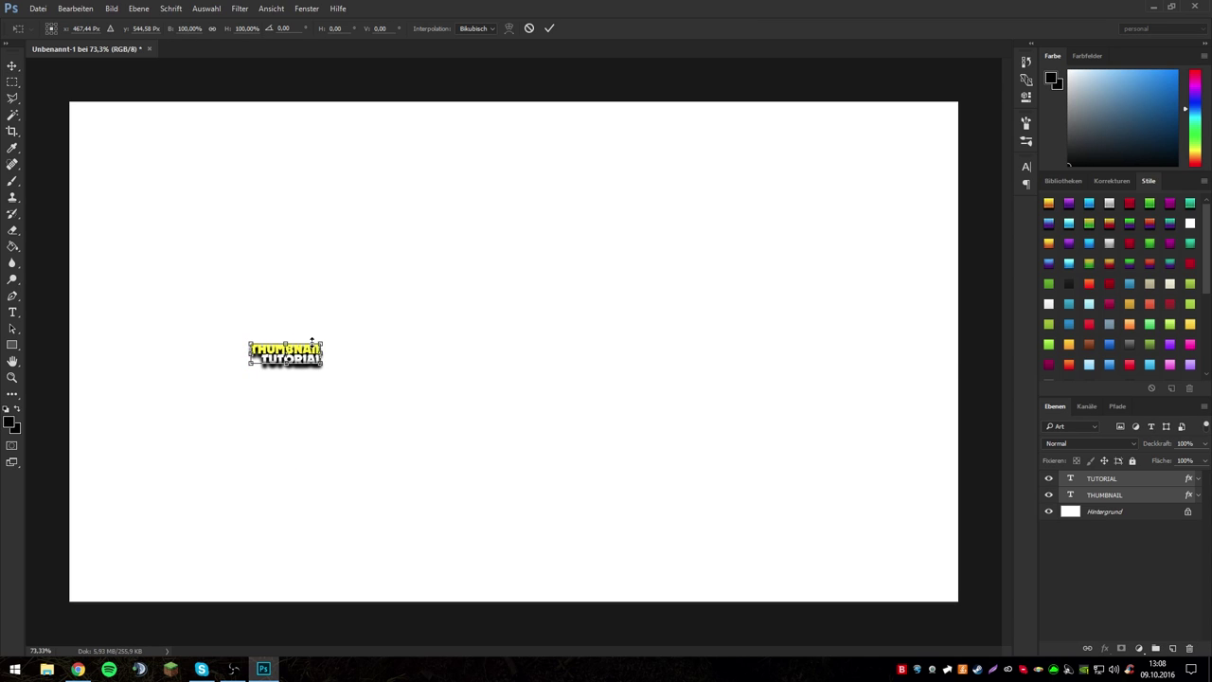
left_click_drag(326, 339, 876, 41)
key("Return")
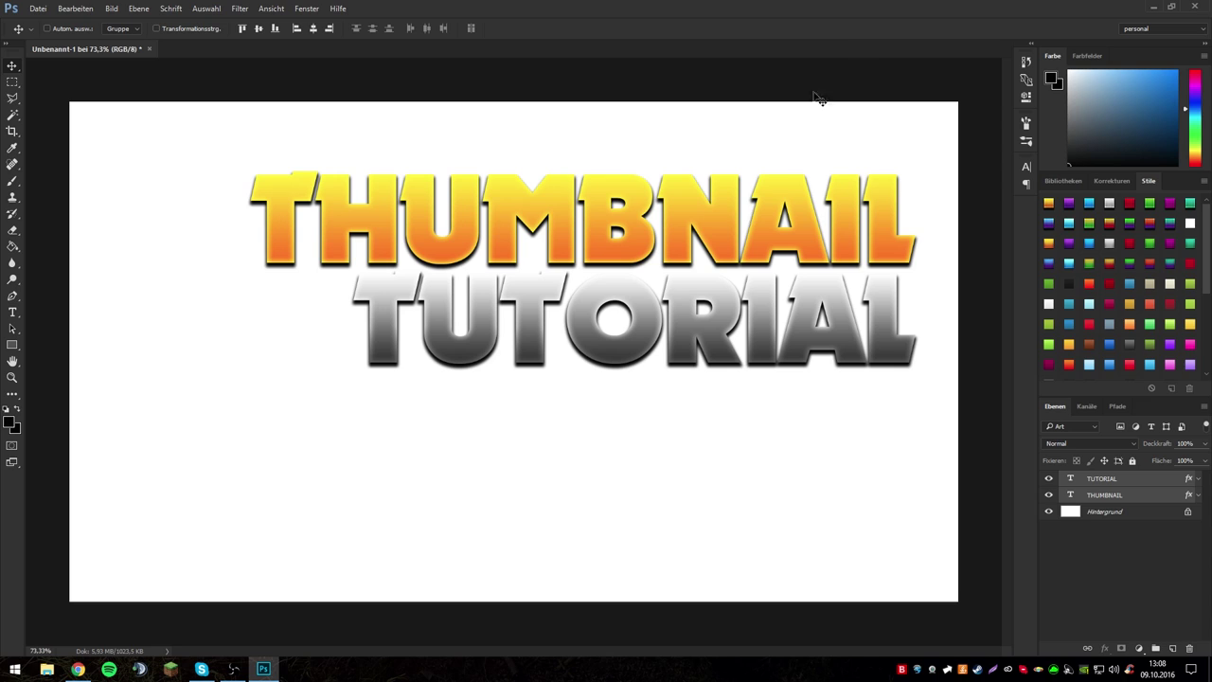
key("ctrl+alt+z")
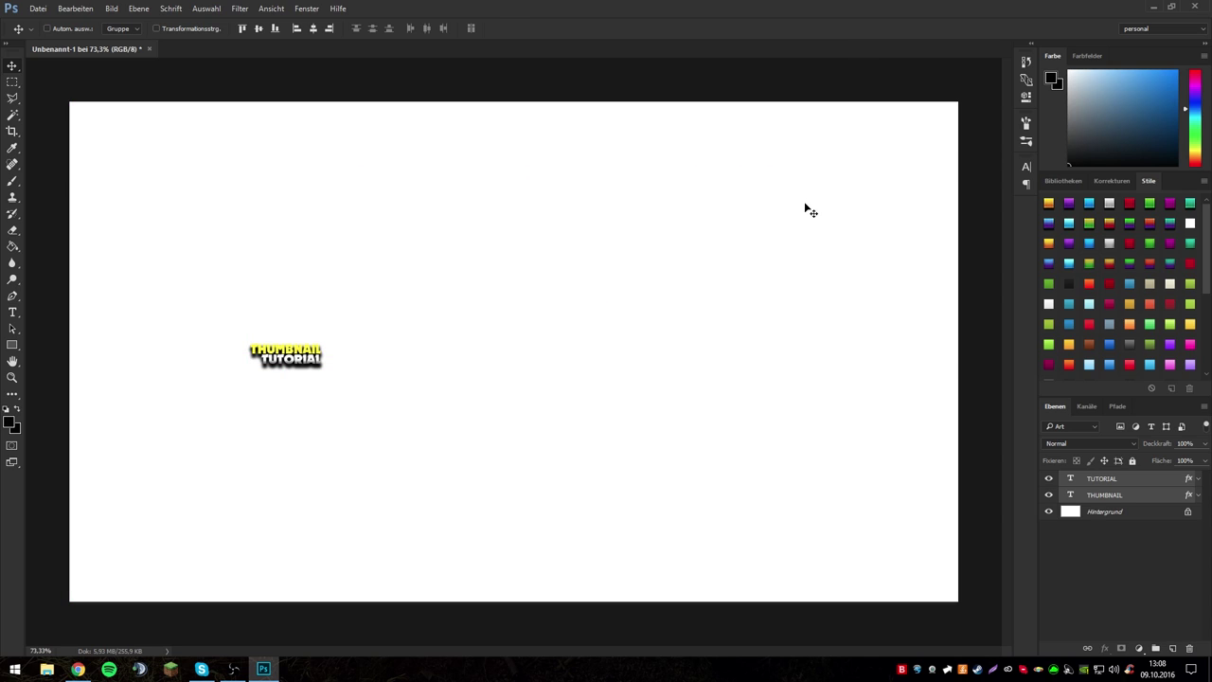
key("ctrl+alt+z")
Scale THUMBNAIL and TUTORIAL to about 122.57% and move them to the lower right.
key("ctrl+t")
left_click_drag(836, 194, 962, 157)
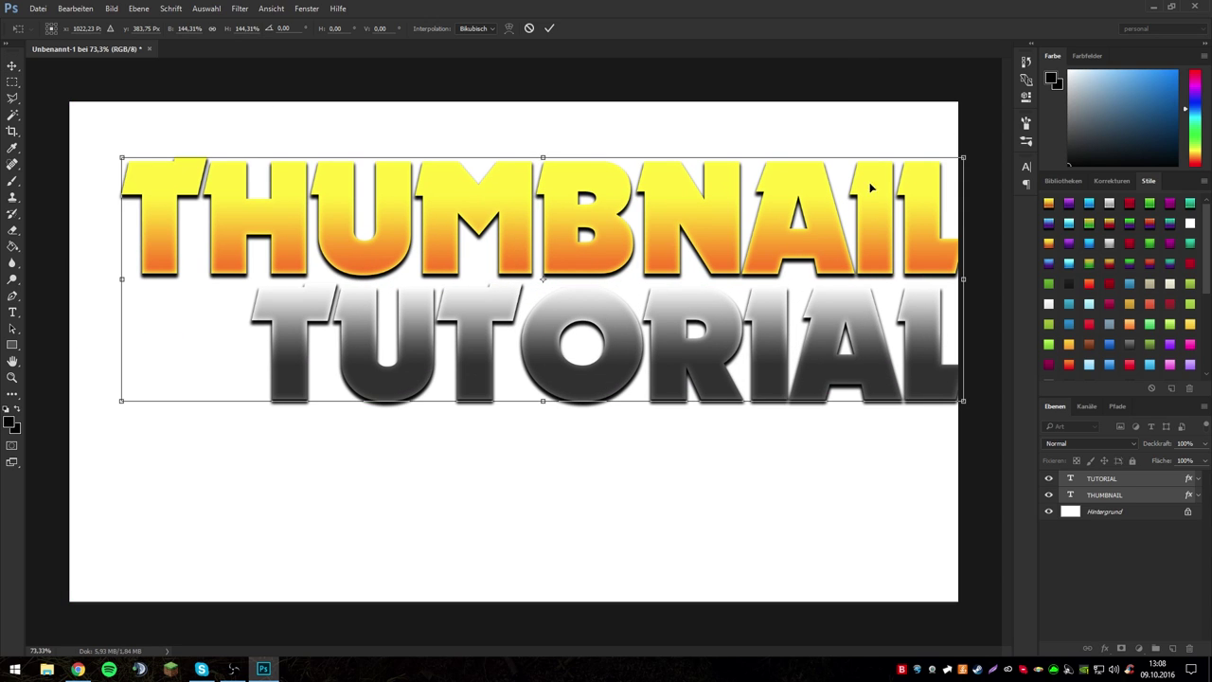
left_click_drag(915, 190, 944, 179)
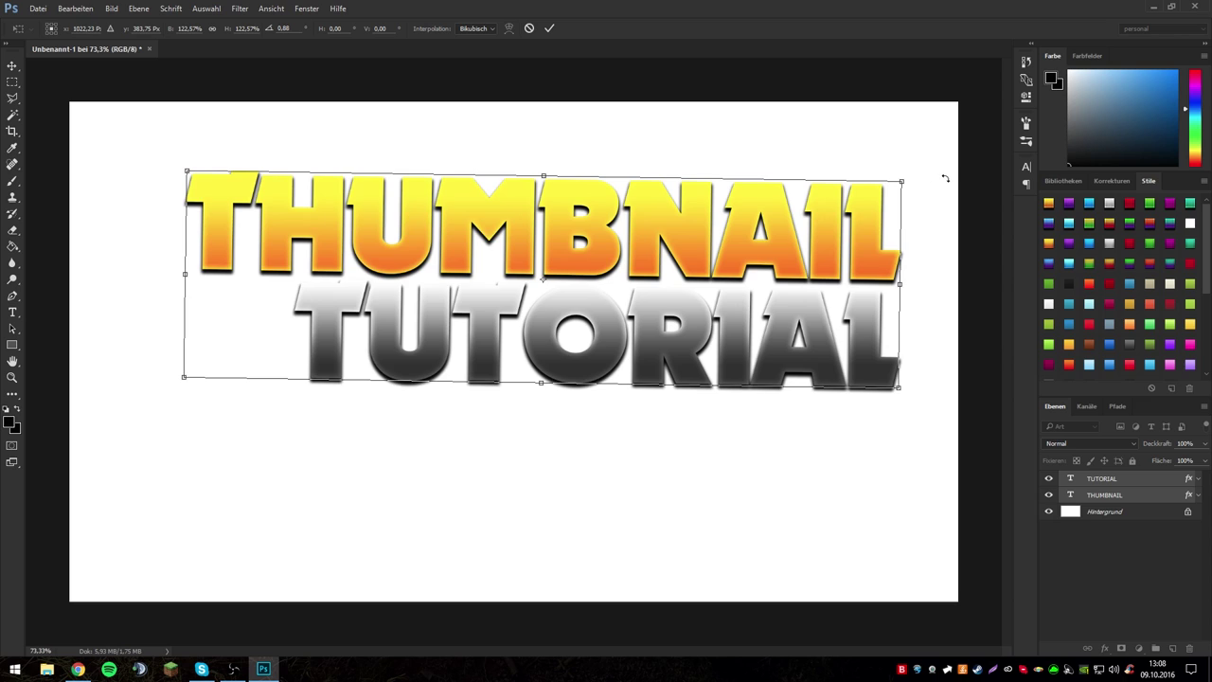
mouse_move(755, 251)
left_mouse_down()
mouse_move(814, 443)
mouse_move(801, 452)
left_mouse_up()
key("Return")
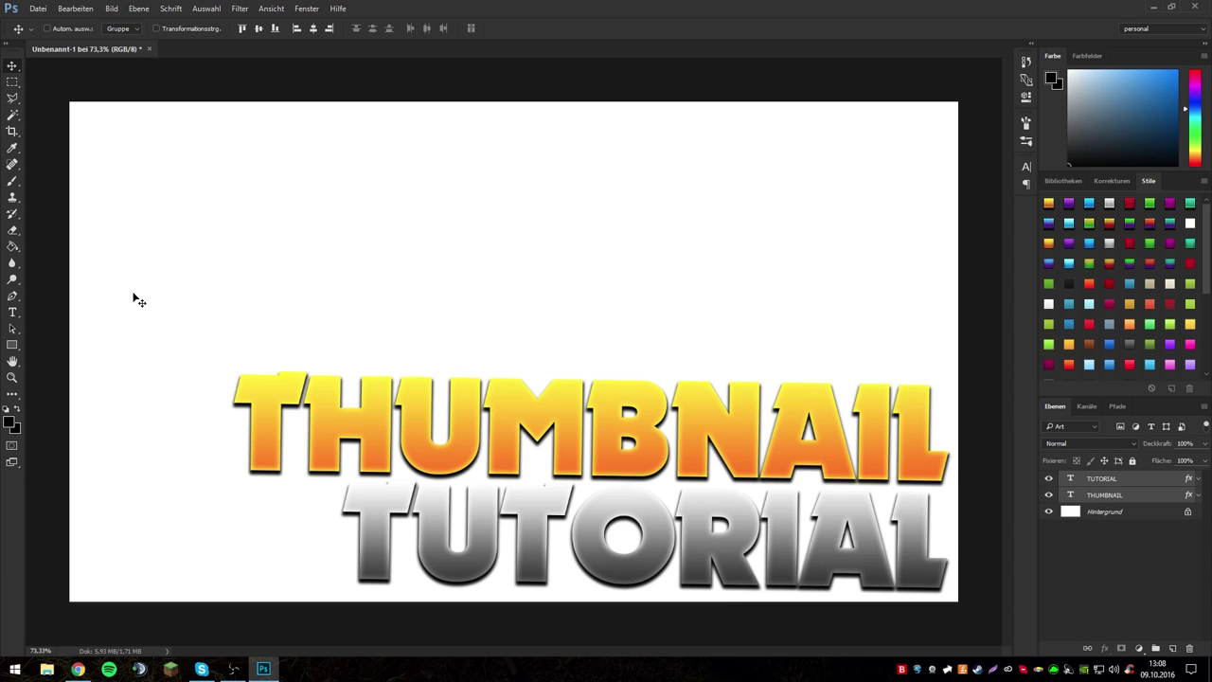
Retype the title lines as KRASSE and RUNDE!
double_click(471, 421)
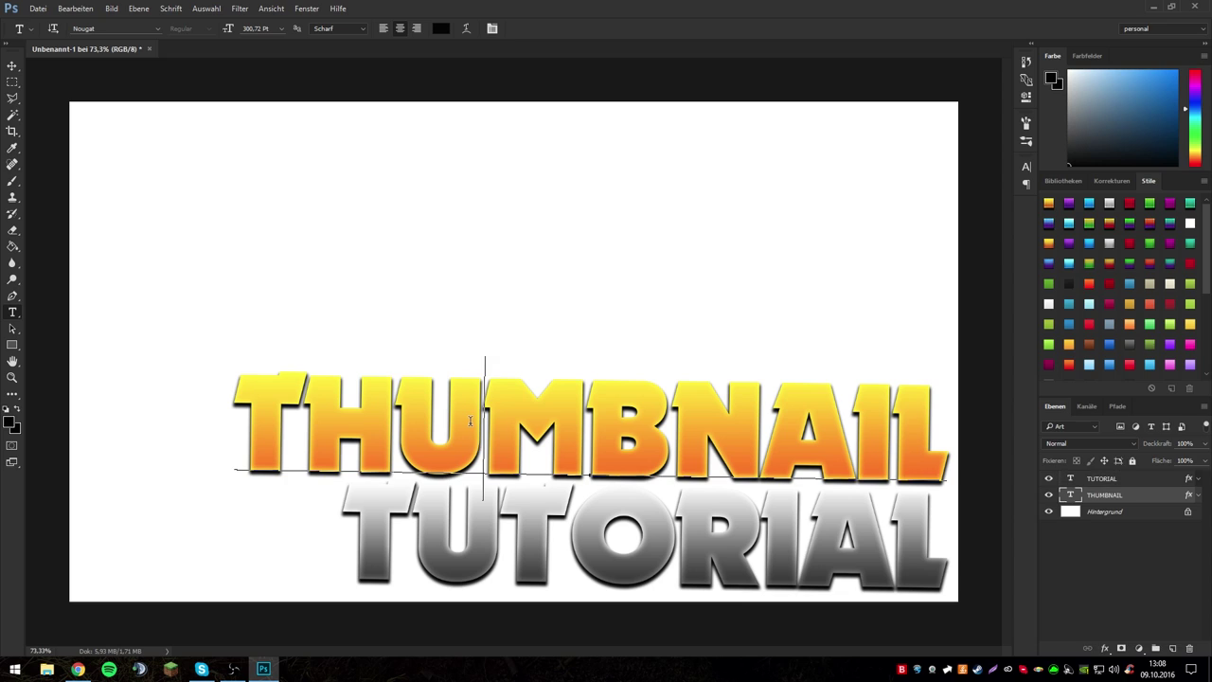
key("ctrl+a")
type("KRASSE")
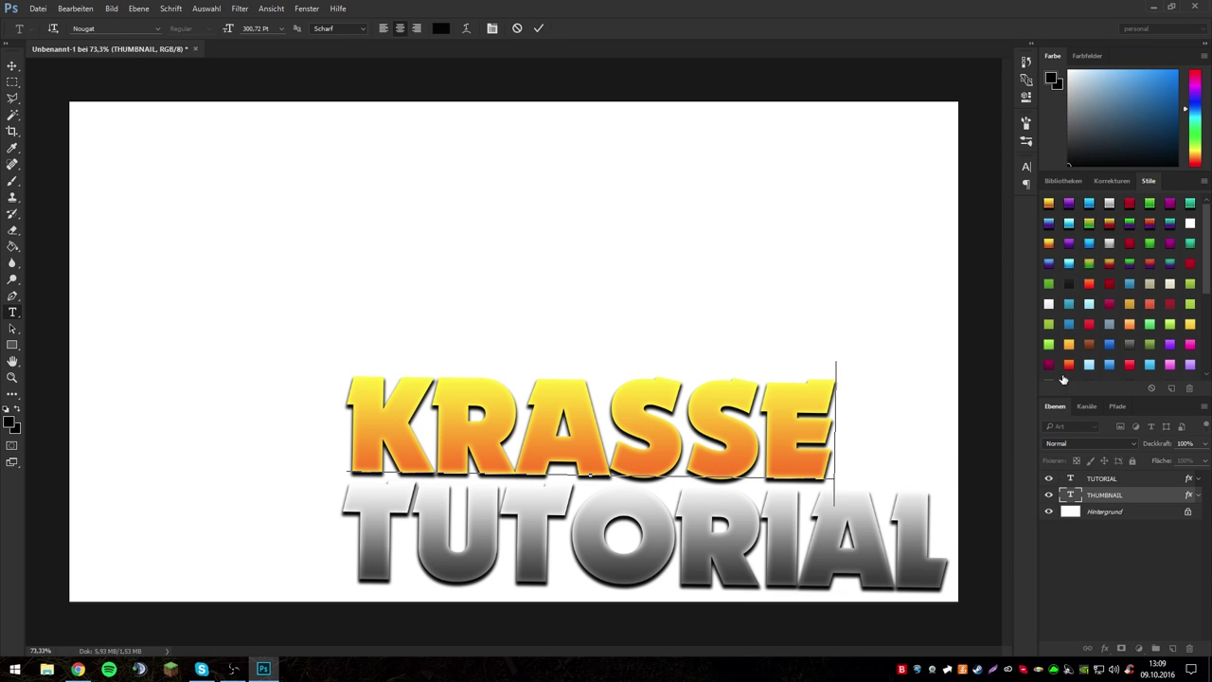
double_click(663, 514)
key("ctrl+a")
type("RUNDE!")
key("ctrl+Return")
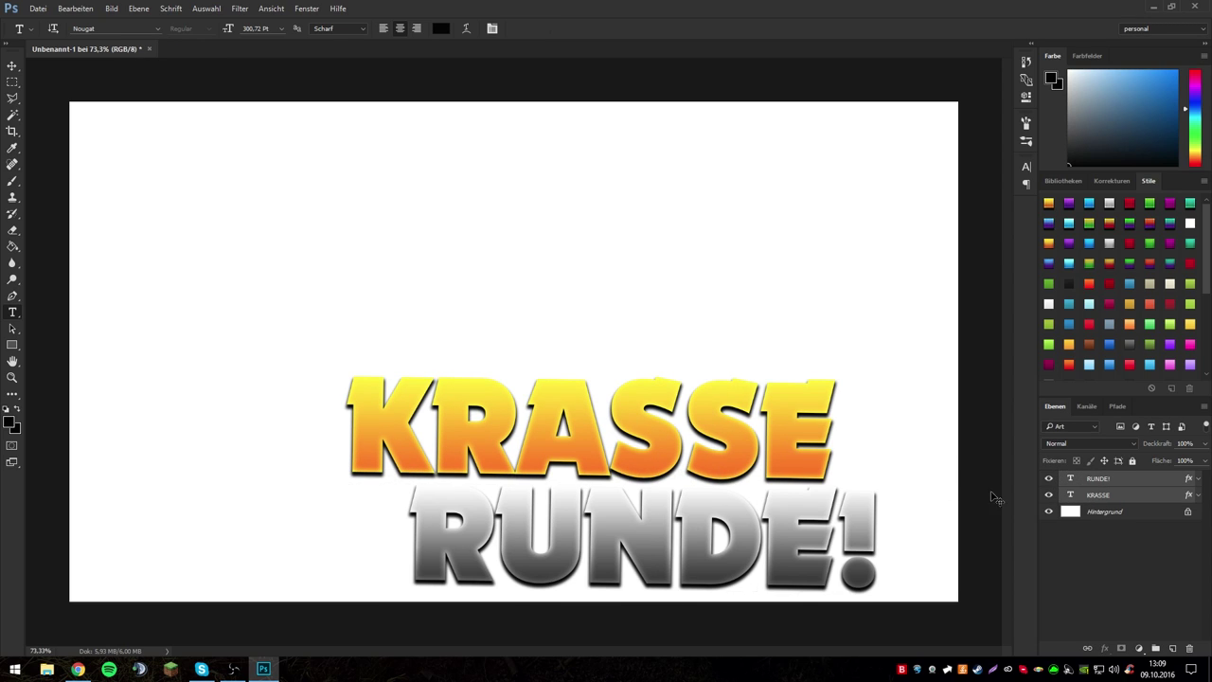
Right-align KRASSE with RUNDE! and move both lines toward the lower right.
left_click(12, 66)
left_click(329, 28)
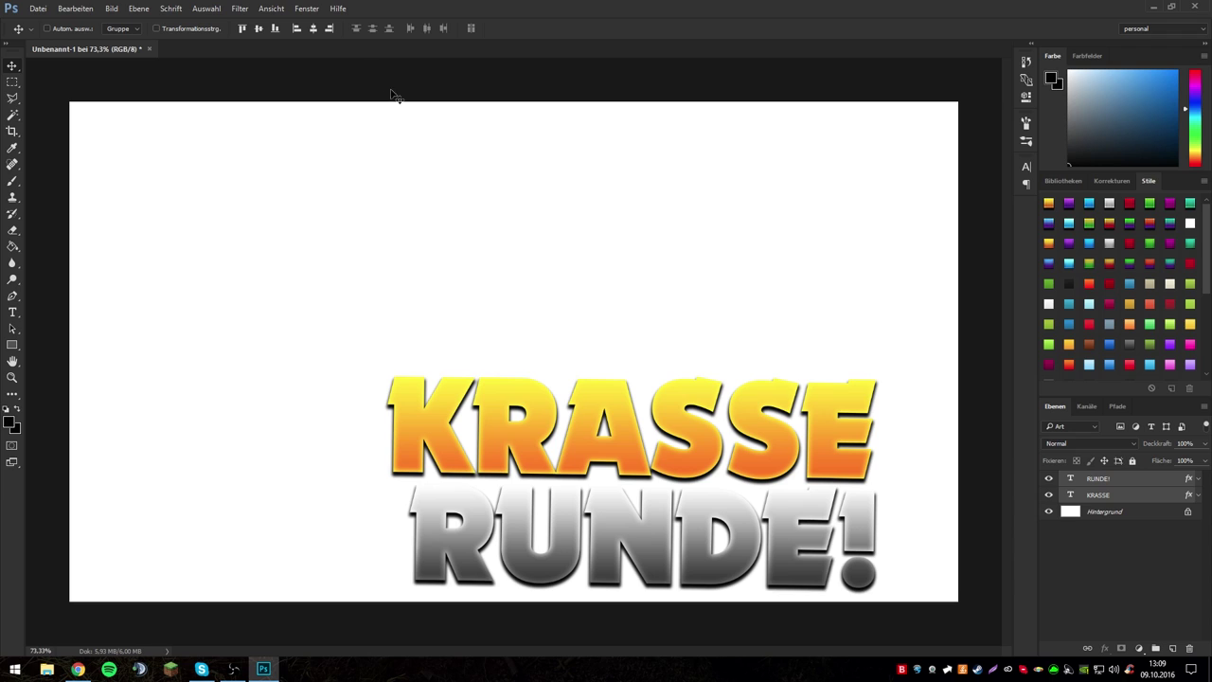
key("ctrl+t")
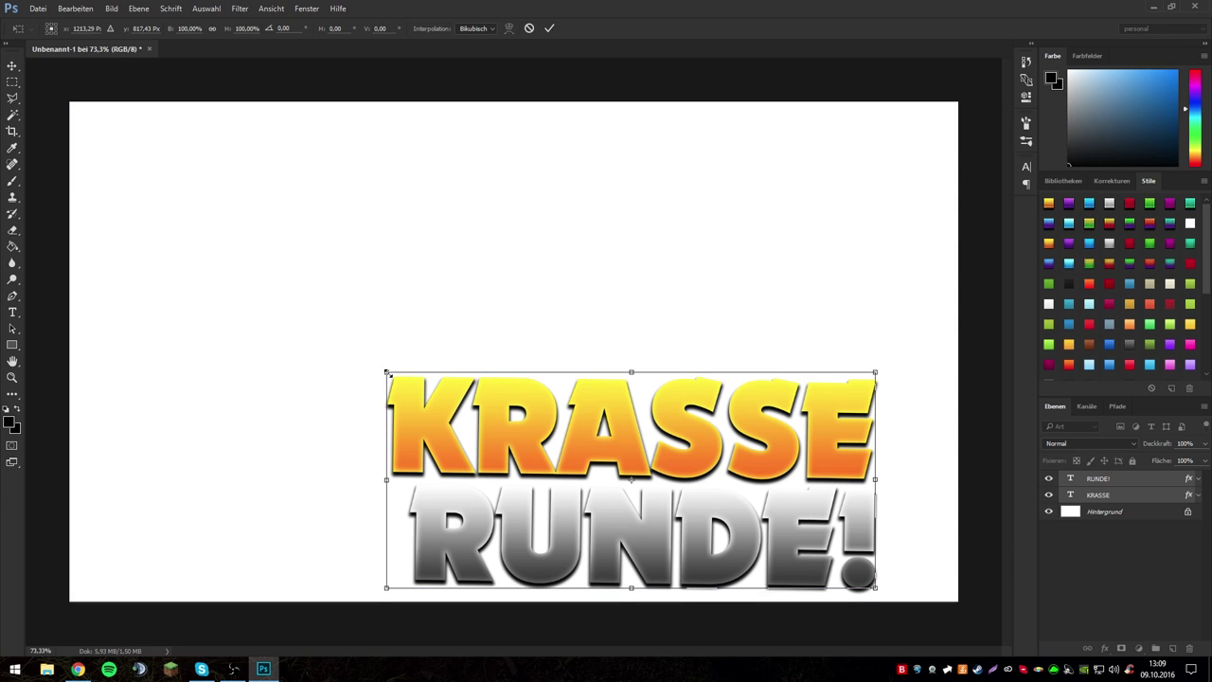
left_click_drag(386, 372, 149, 265)
mouse_move(422, 387)
left_mouse_down()
mouse_move(629, 407)
mouse_move(558, 400)
left_mouse_up()
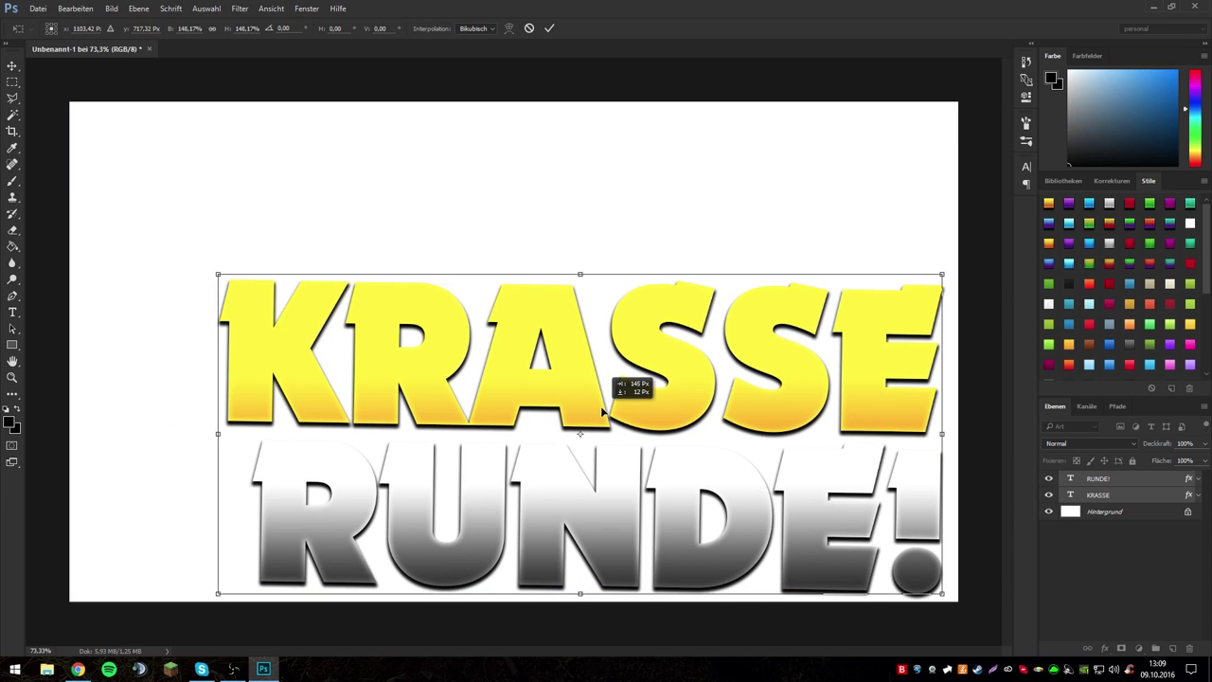
key("Escape")
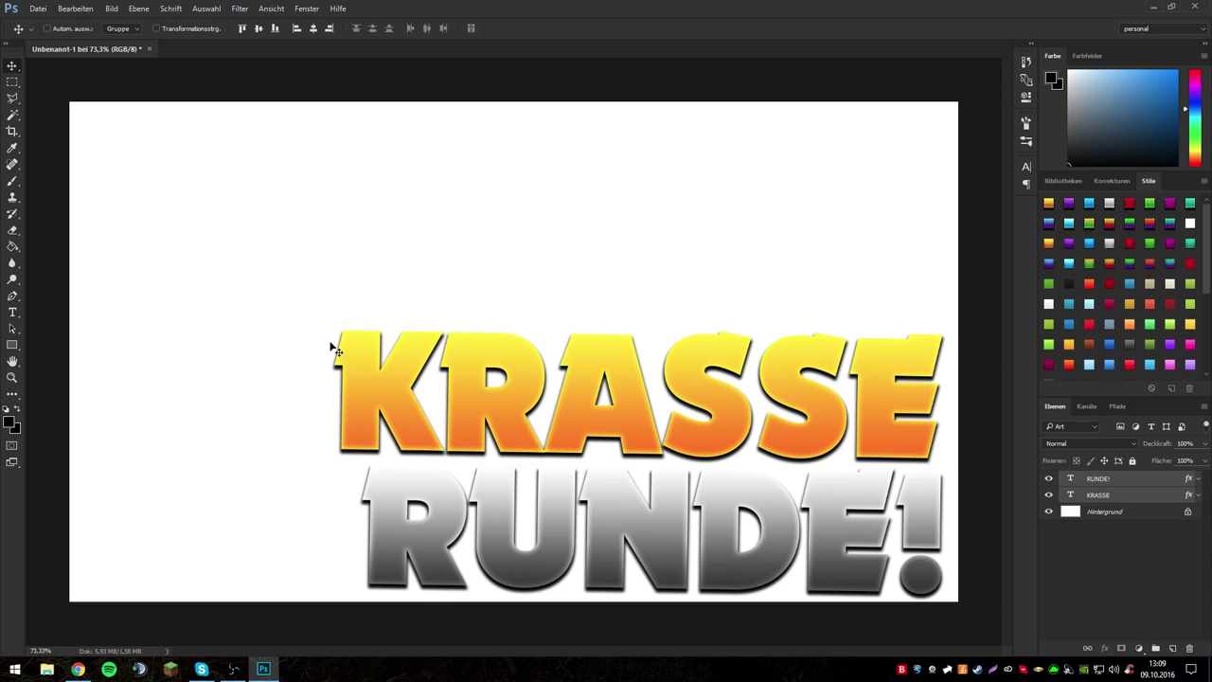
key("ctrl+t")
mouse_move(613, 435)
left_mouse_down()
mouse_move(617, 461)
mouse_move(634, 461)
left_mouse_up()
key("Return")
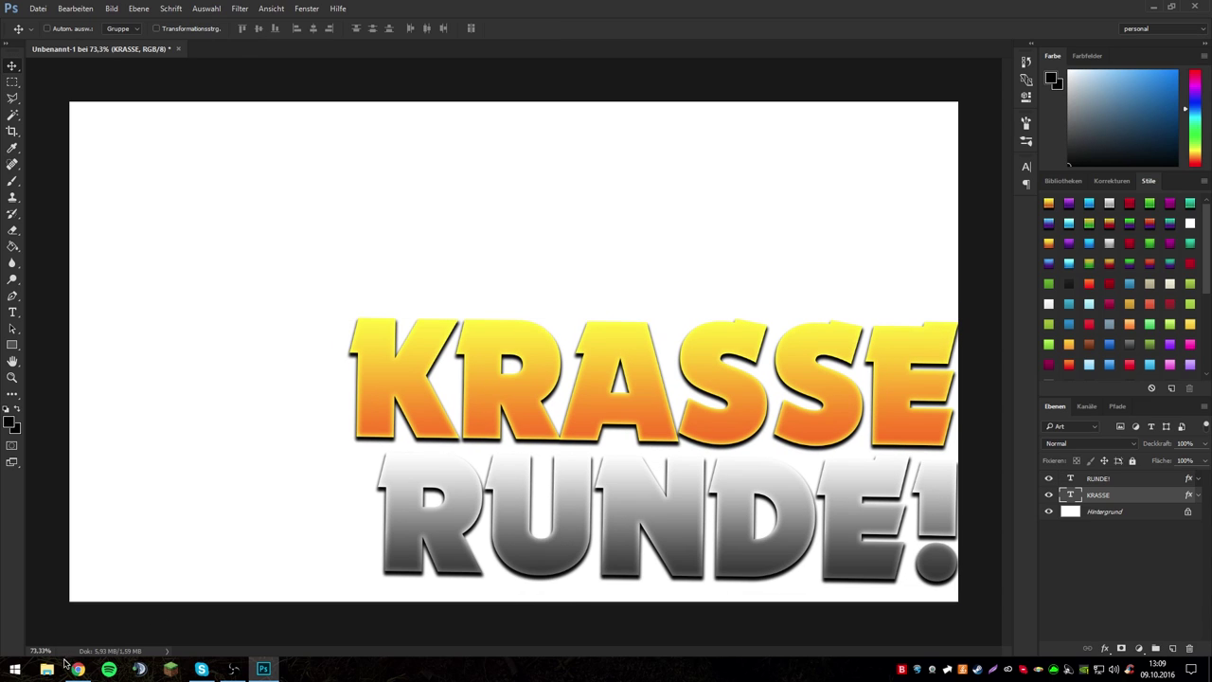
left_click(47, 669)
Navigate to the Spiritendo skin-render folder under F:\Thumbnails\Skinrender.
left_click(294, 256)
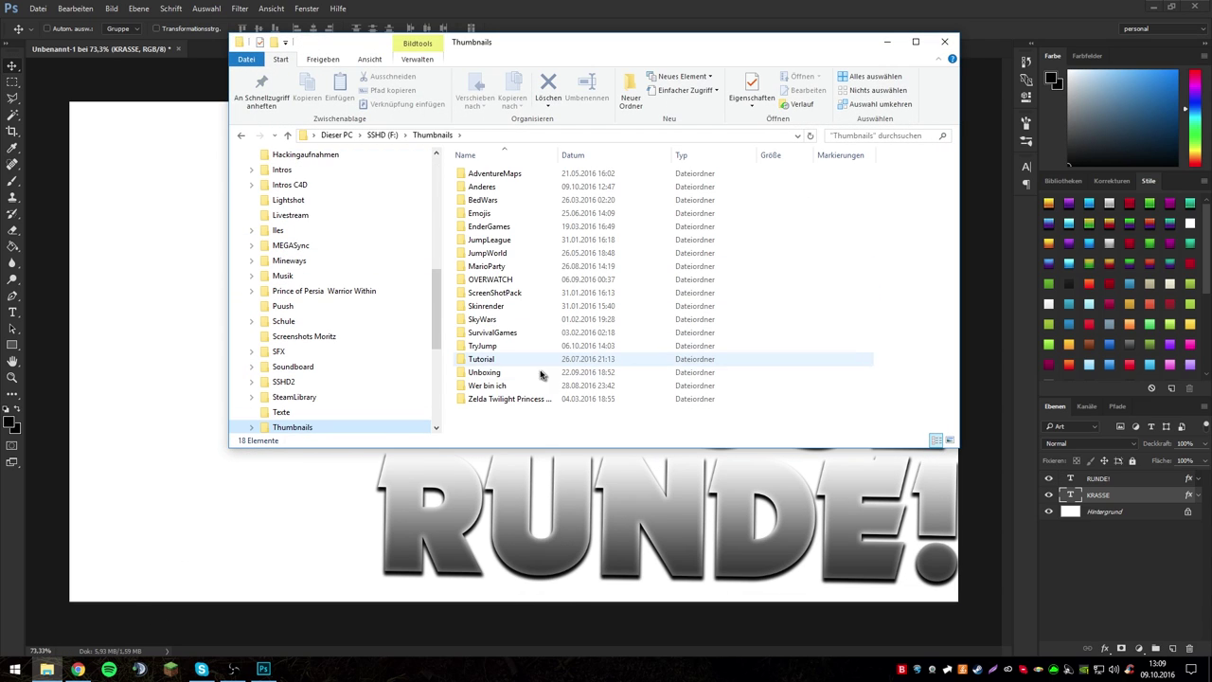
double_click(505, 307)
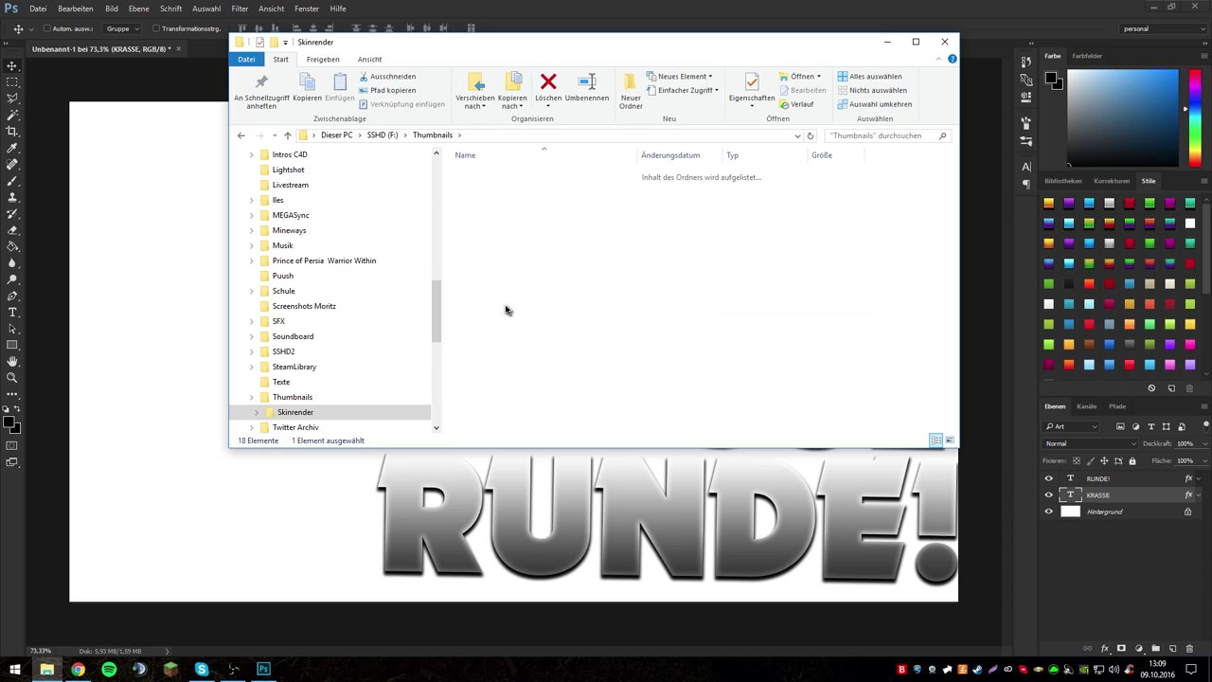
double_click(533, 260)
left_click_drag(563, 52, 452, 64)
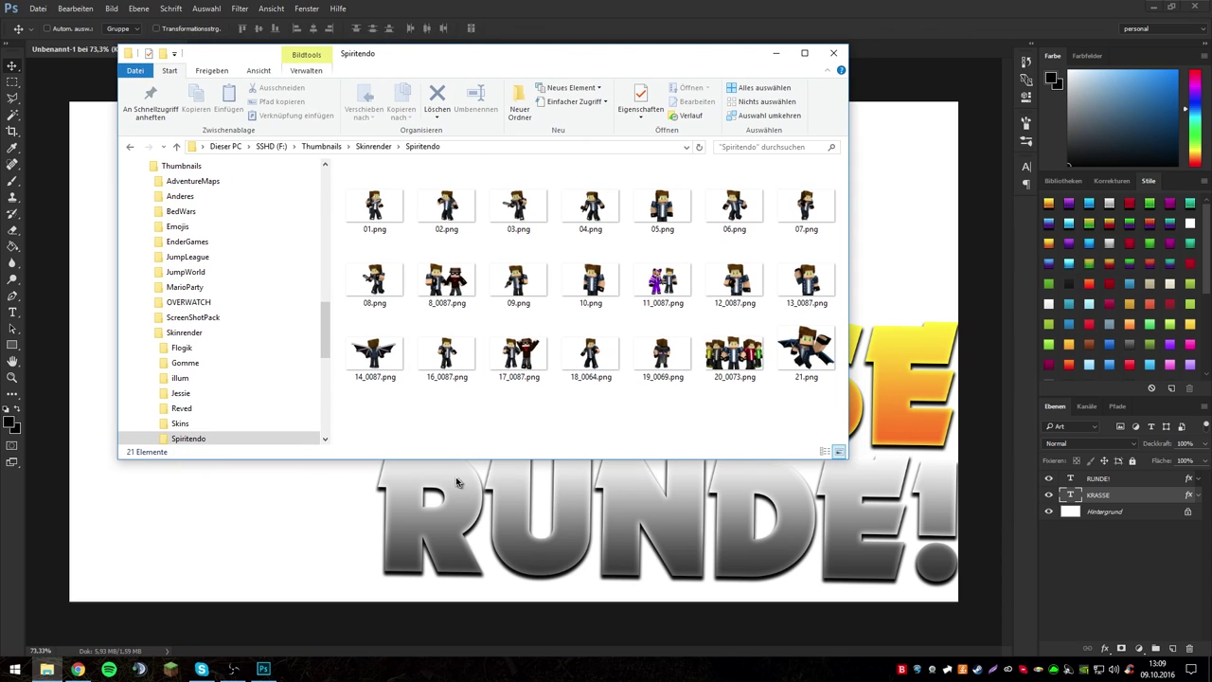
Select several character renders and briefly view 01.png.
left_click(375, 210)
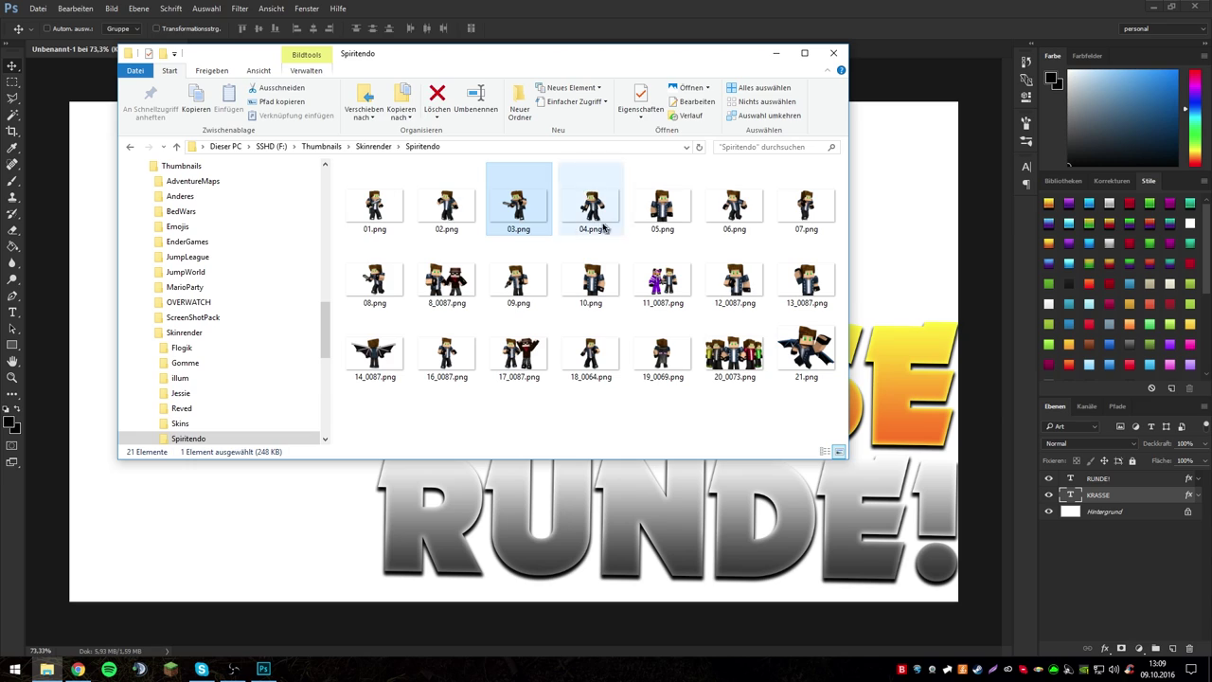
left_click(732, 216)
left_click(815, 218)
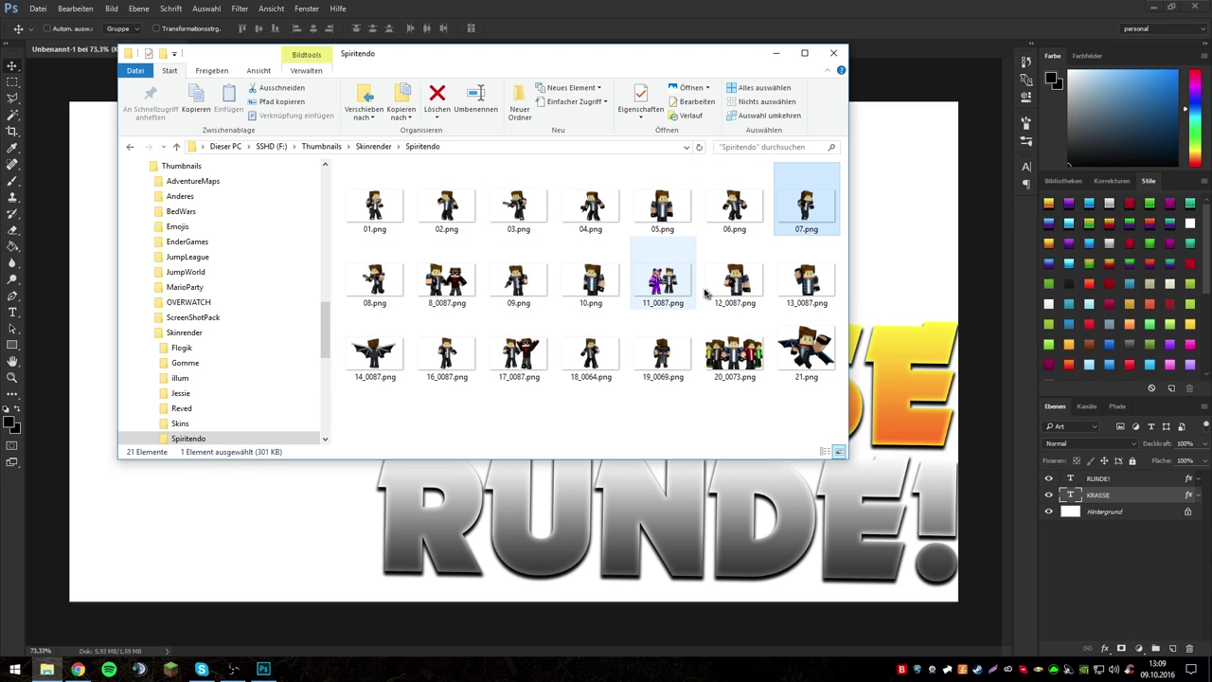
left_click(649, 298, "shift")
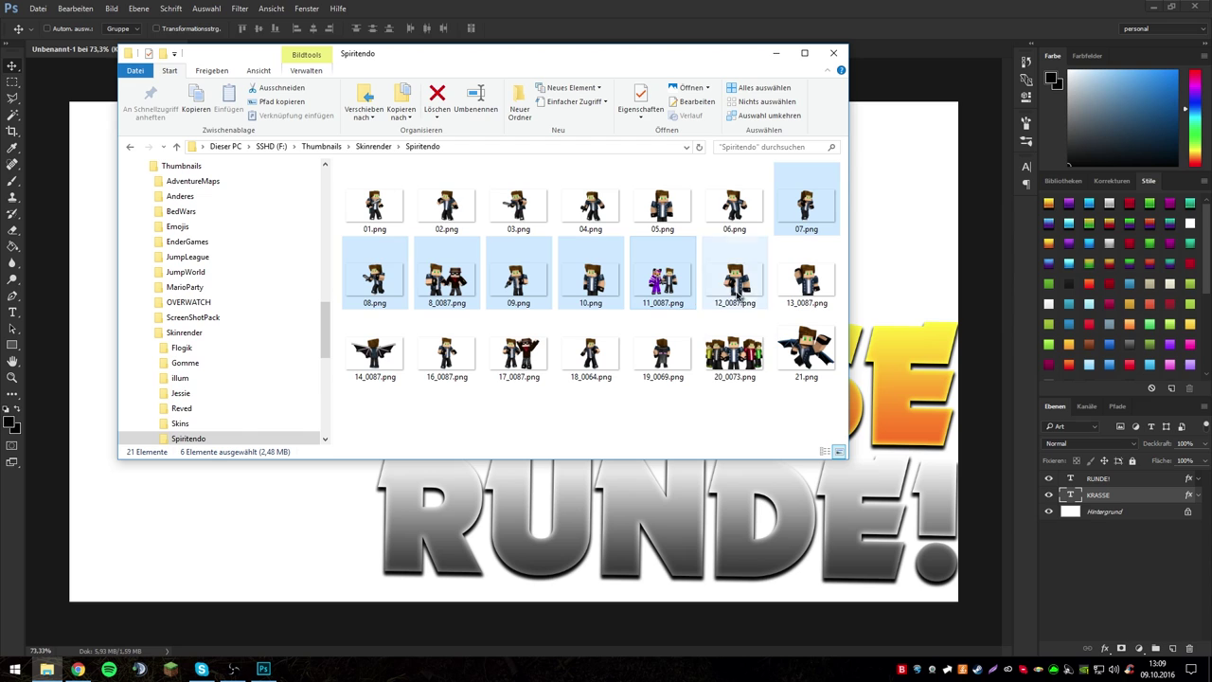
left_click(388, 204)
key("Return")
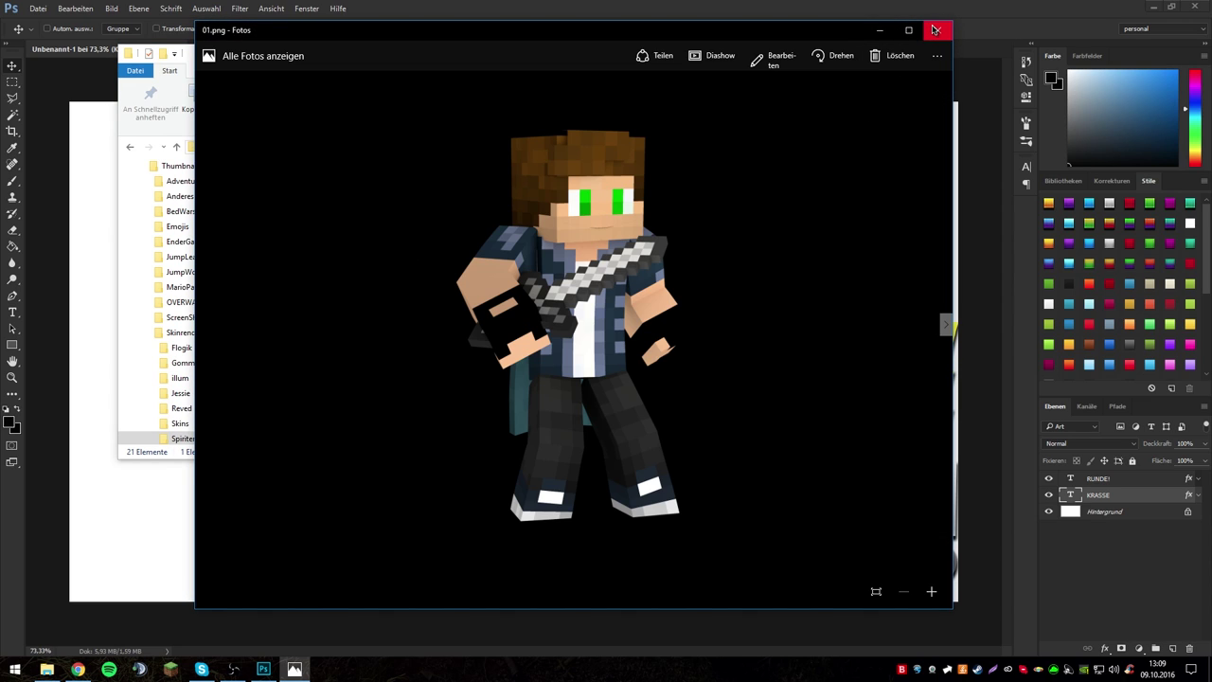
left_click(935, 33)
left_click(735, 284, "shift")
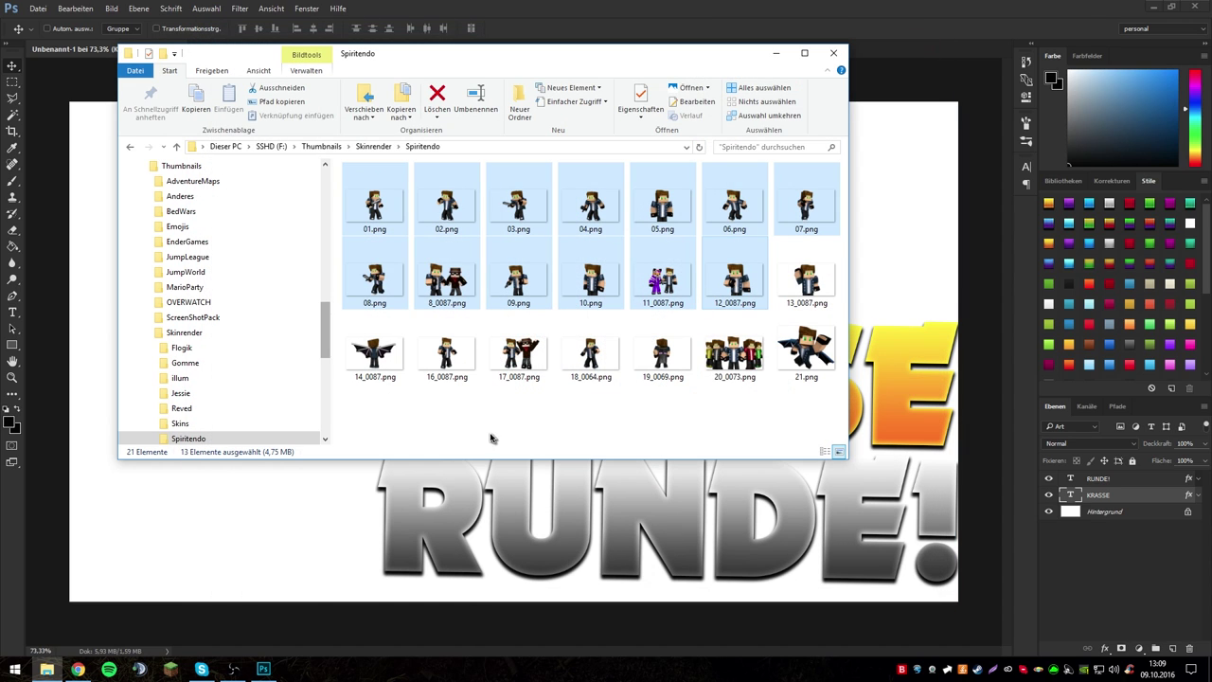
left_click(386, 361)
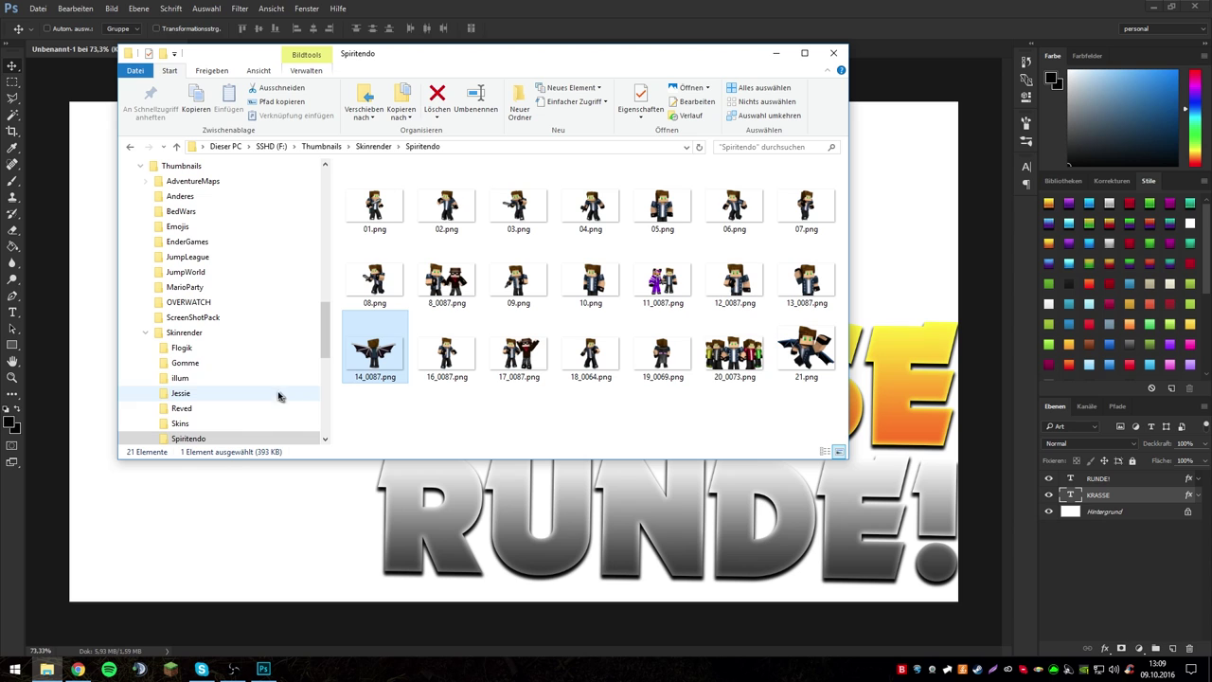
Preview renders 16_0087, 18_0064, 13_0087, 20_0073 and 21.png in the image viewer.
double_click(443, 358)
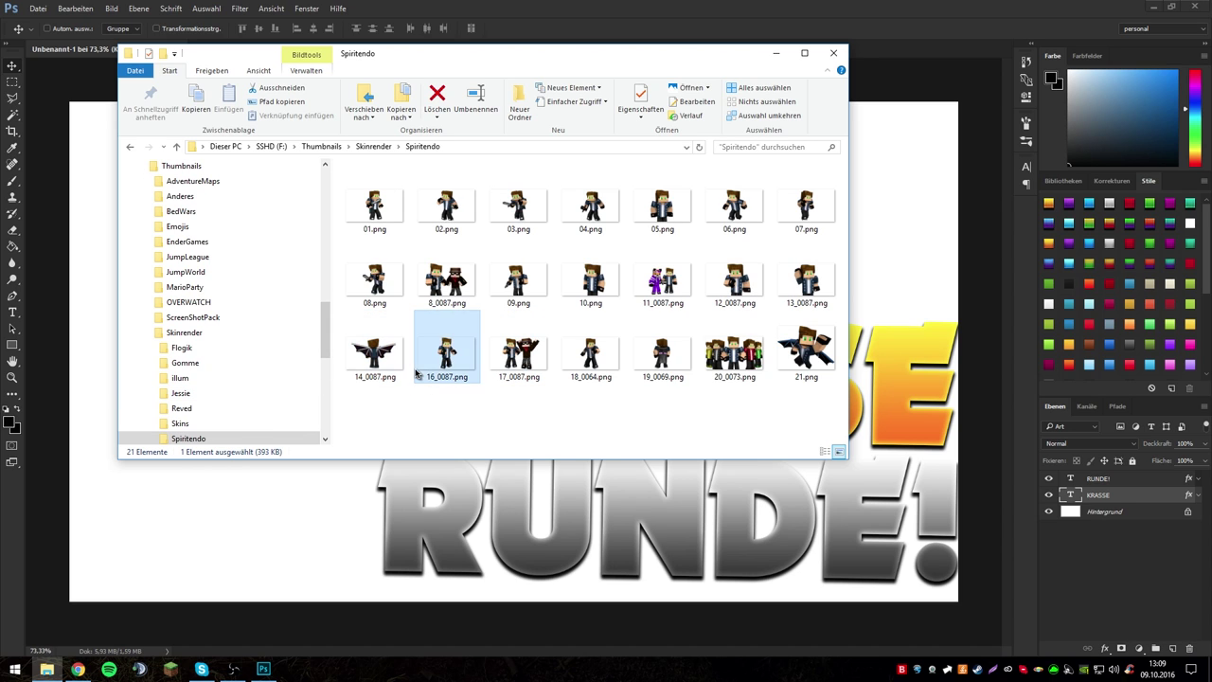
left_click(946, 40)
double_click(598, 350)
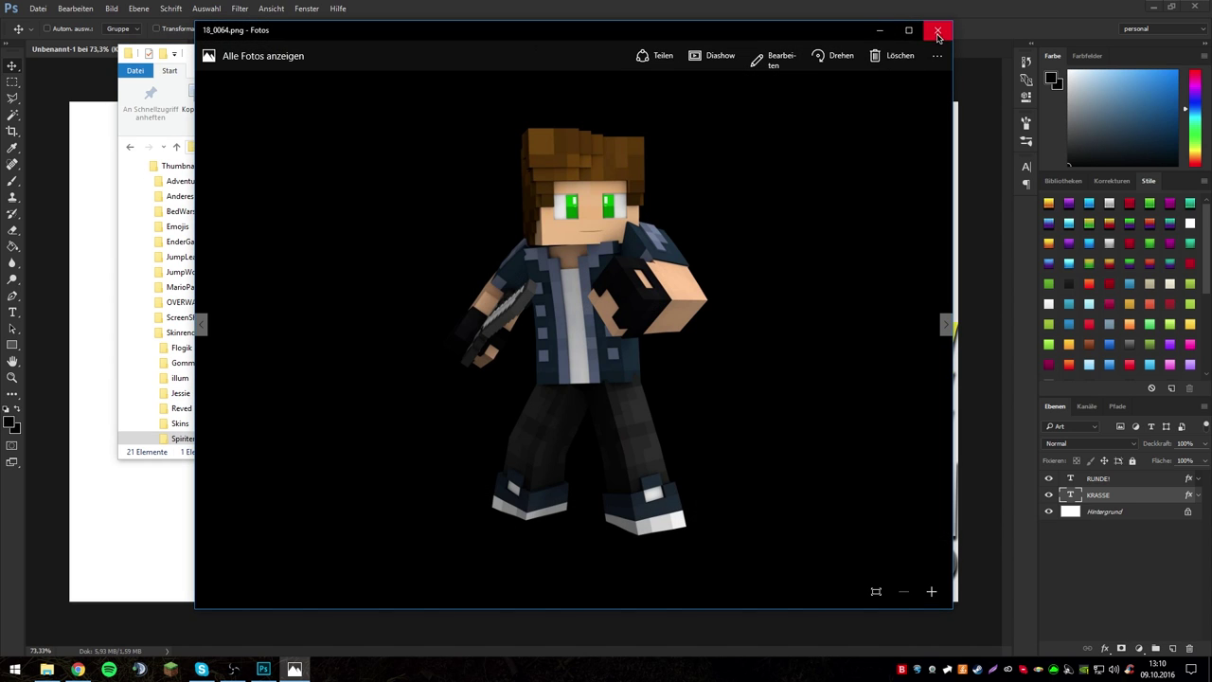
left_click(938, 34)
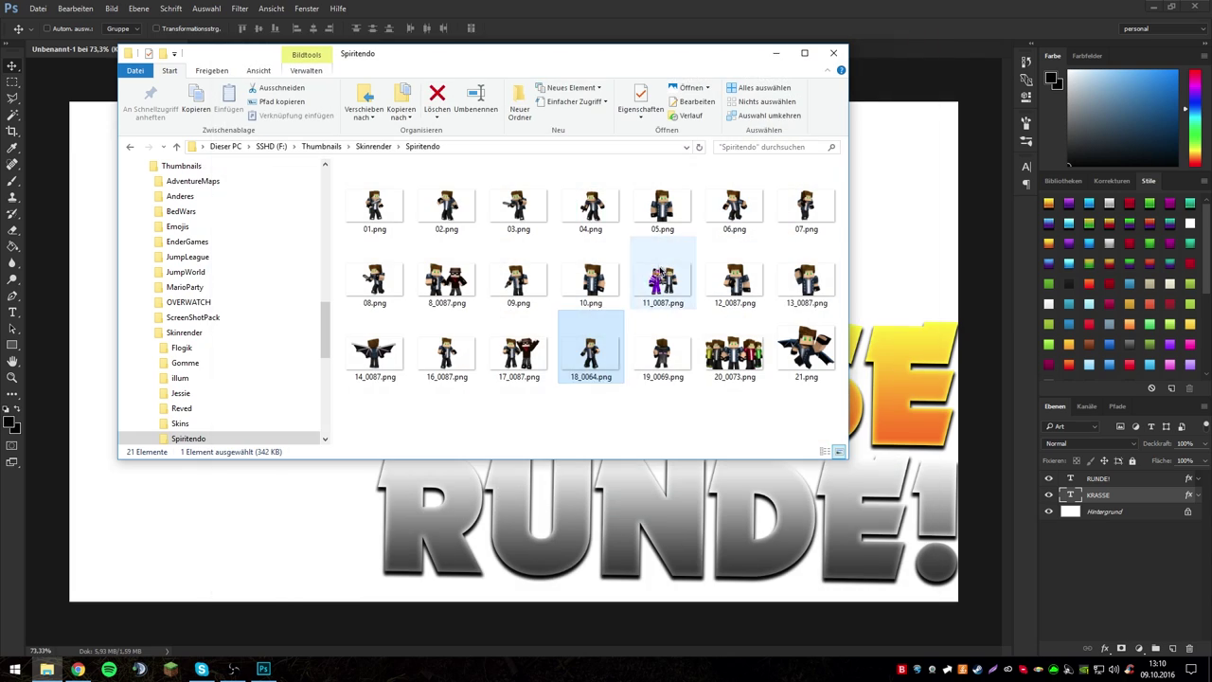
double_click(801, 274)
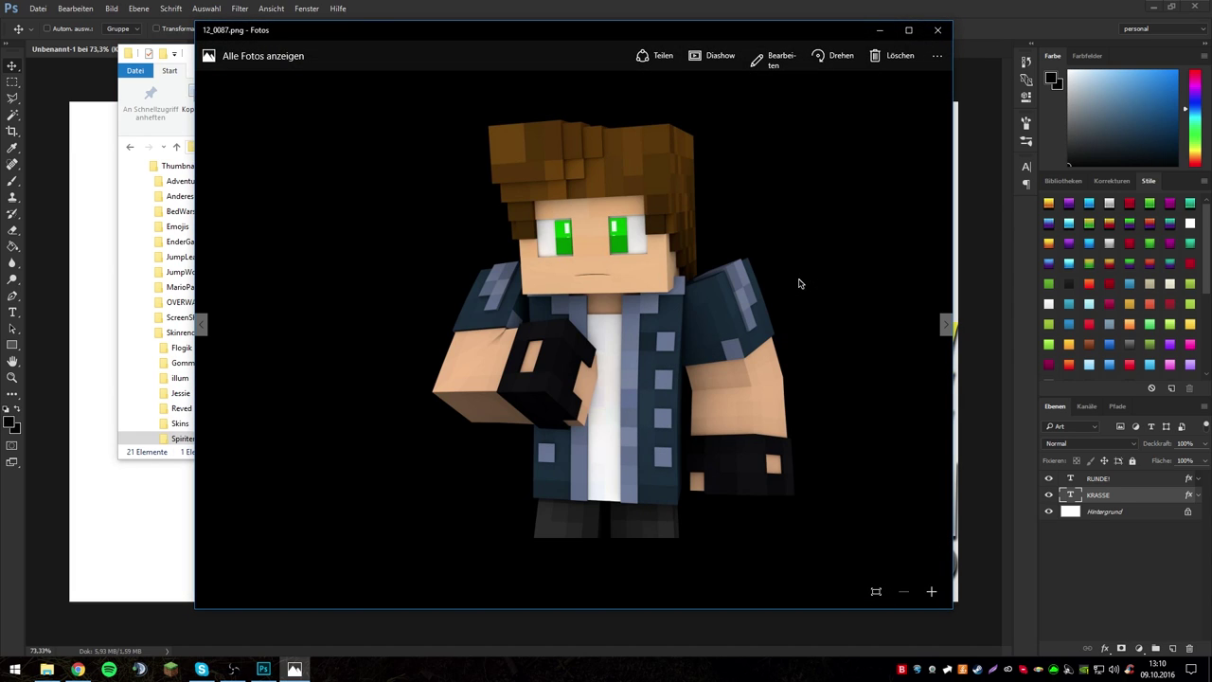
key("Right")
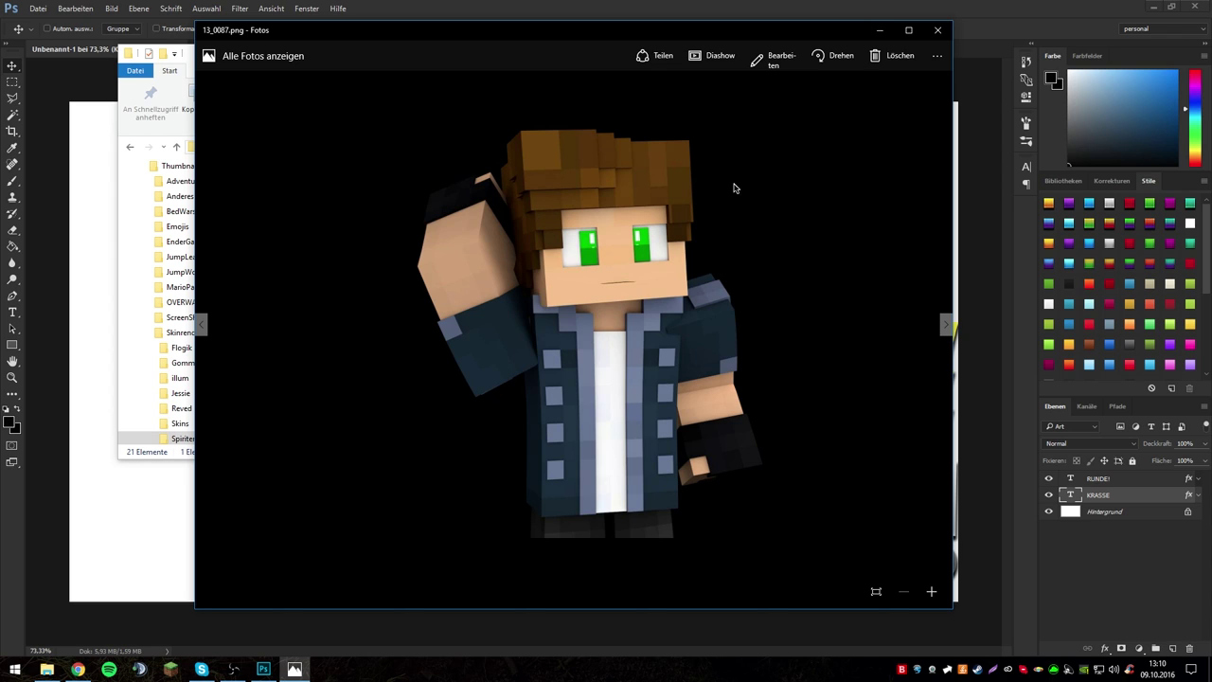
left_click(938, 29)
double_click(730, 359)
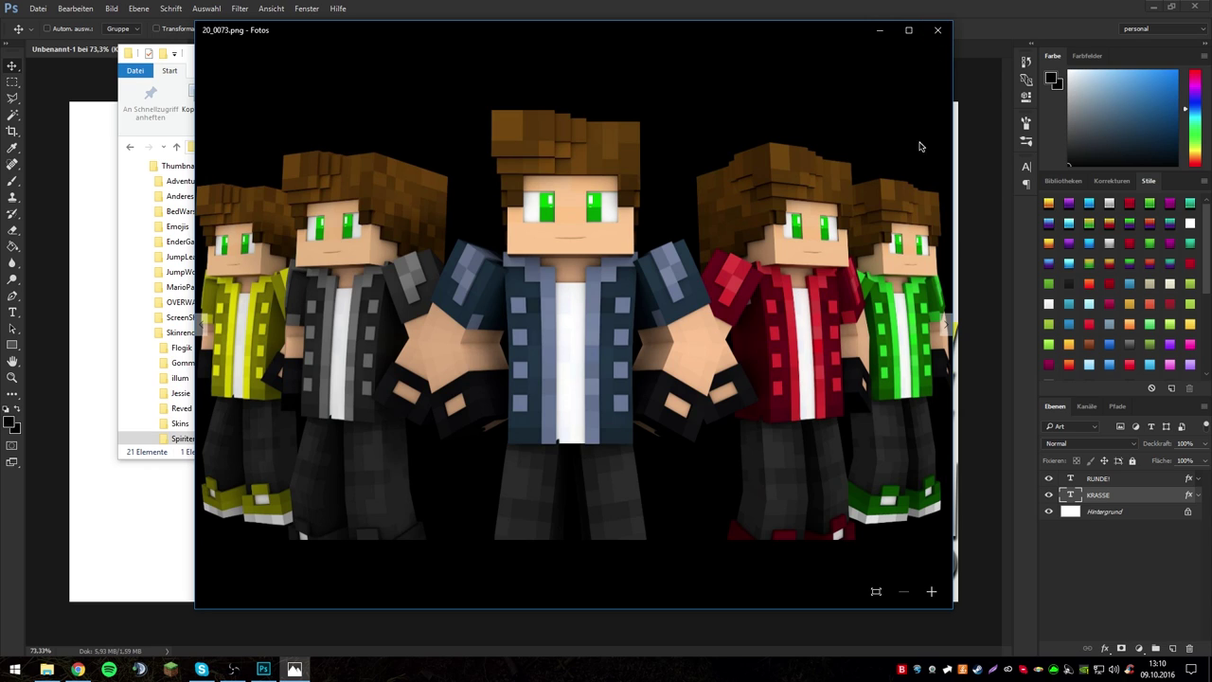
key("Right")
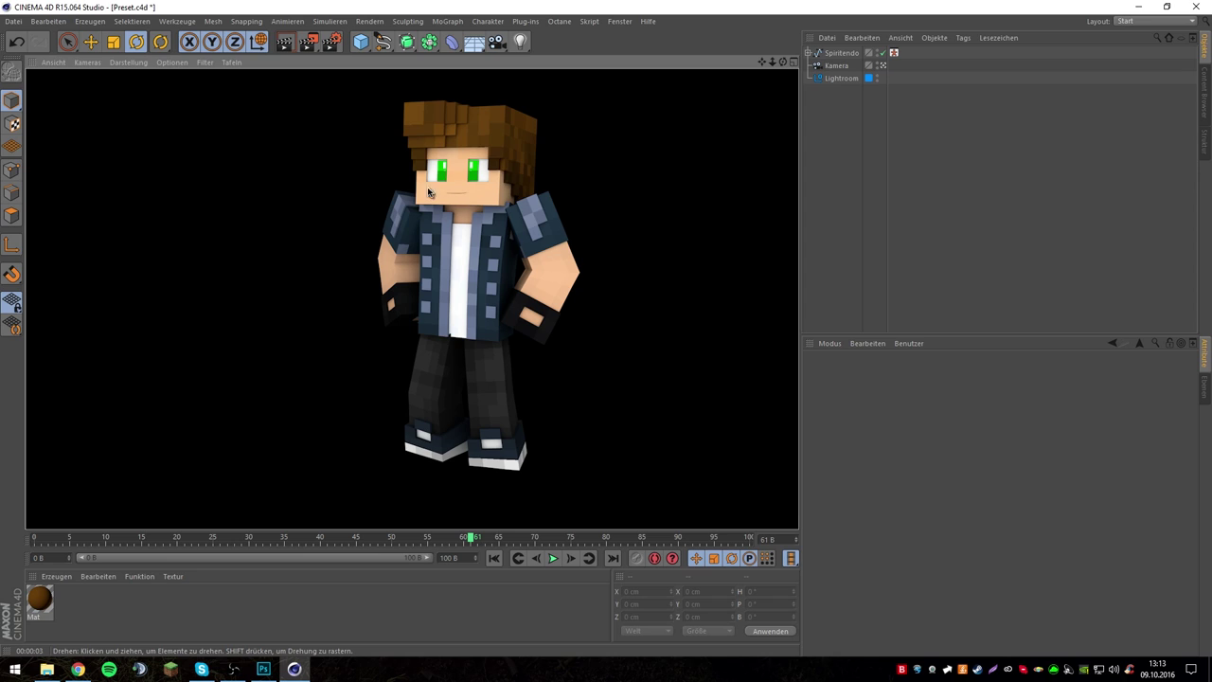
Clear the Cinema 4D render and open 21.png from the Spiritendo folder.
left_click(594, 213)
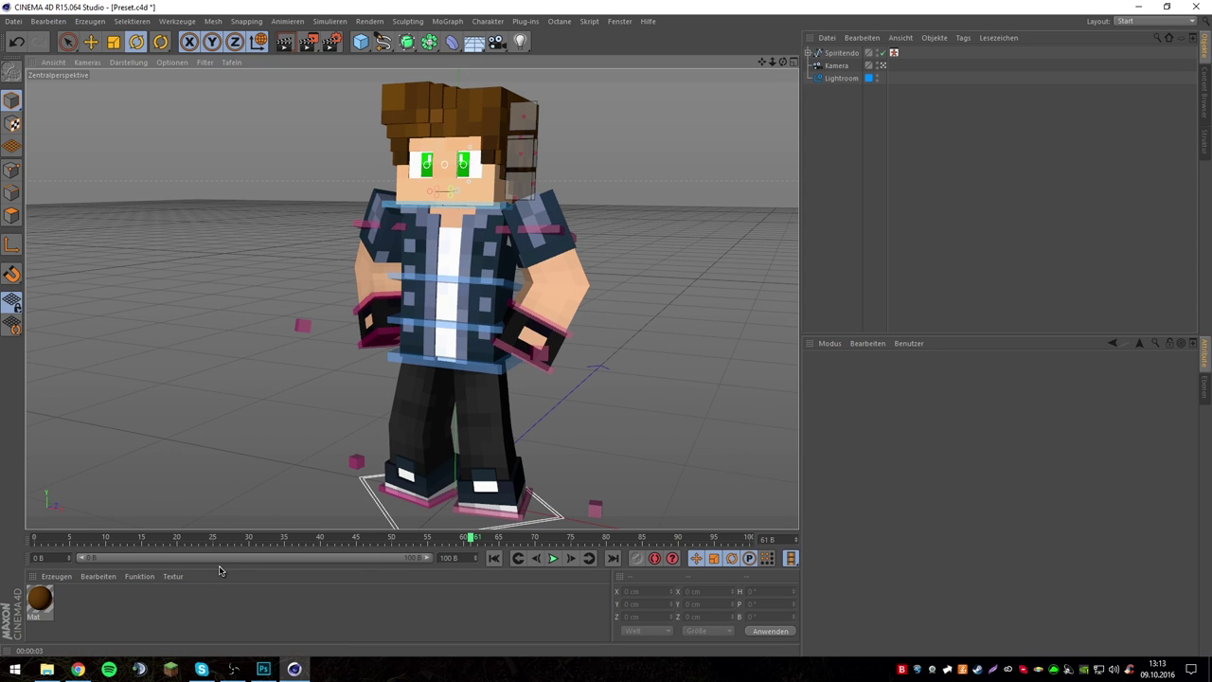
left_click(47, 669)
double_click(805, 289)
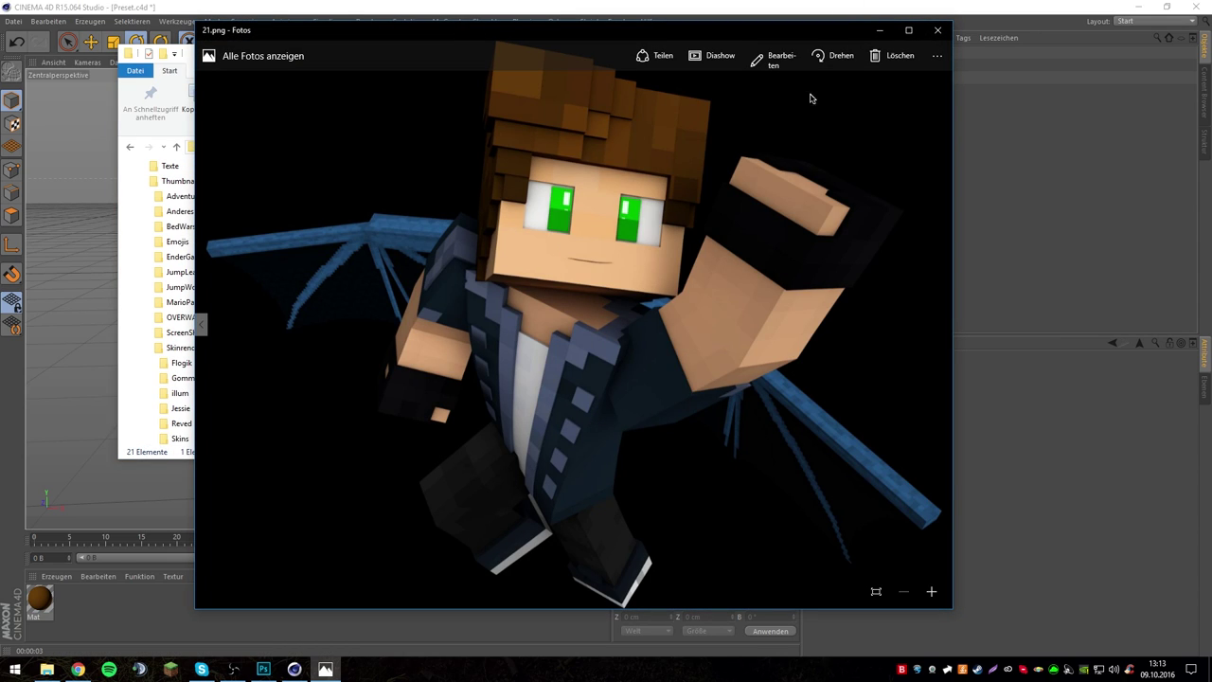
Close Photos and drag 18_0064.png from Explorer onto the Photoshop canvas.
left_click(938, 29)
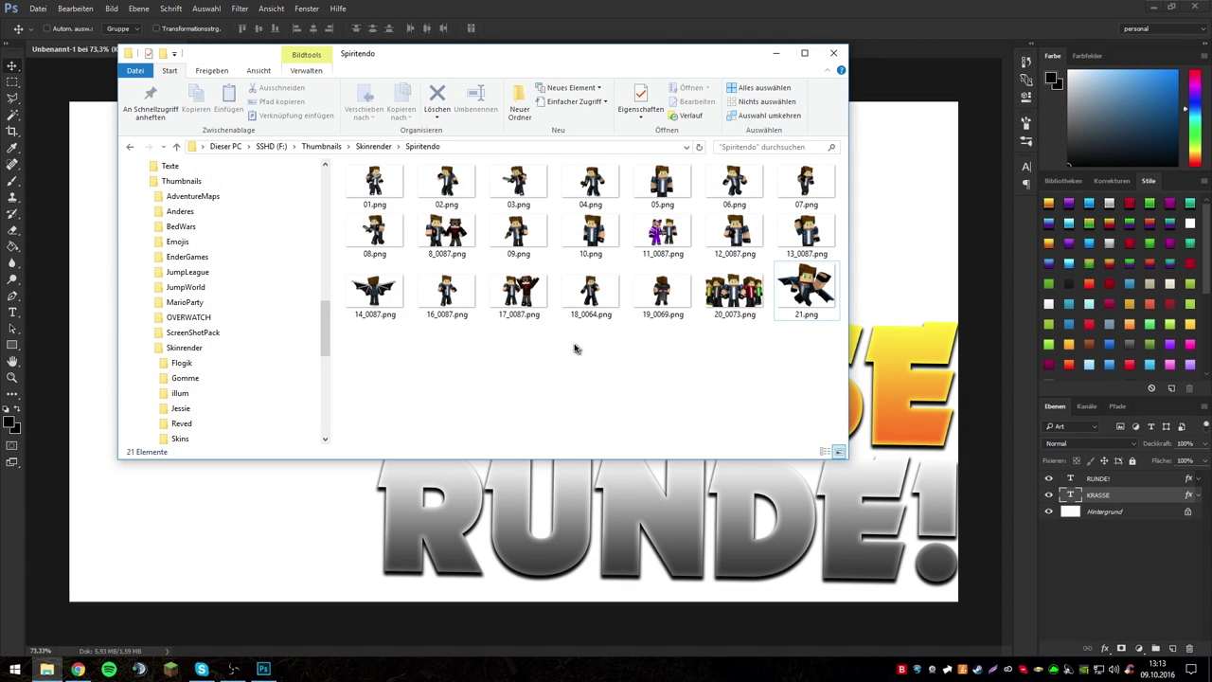
left_click_drag(591, 294, 284, 517)
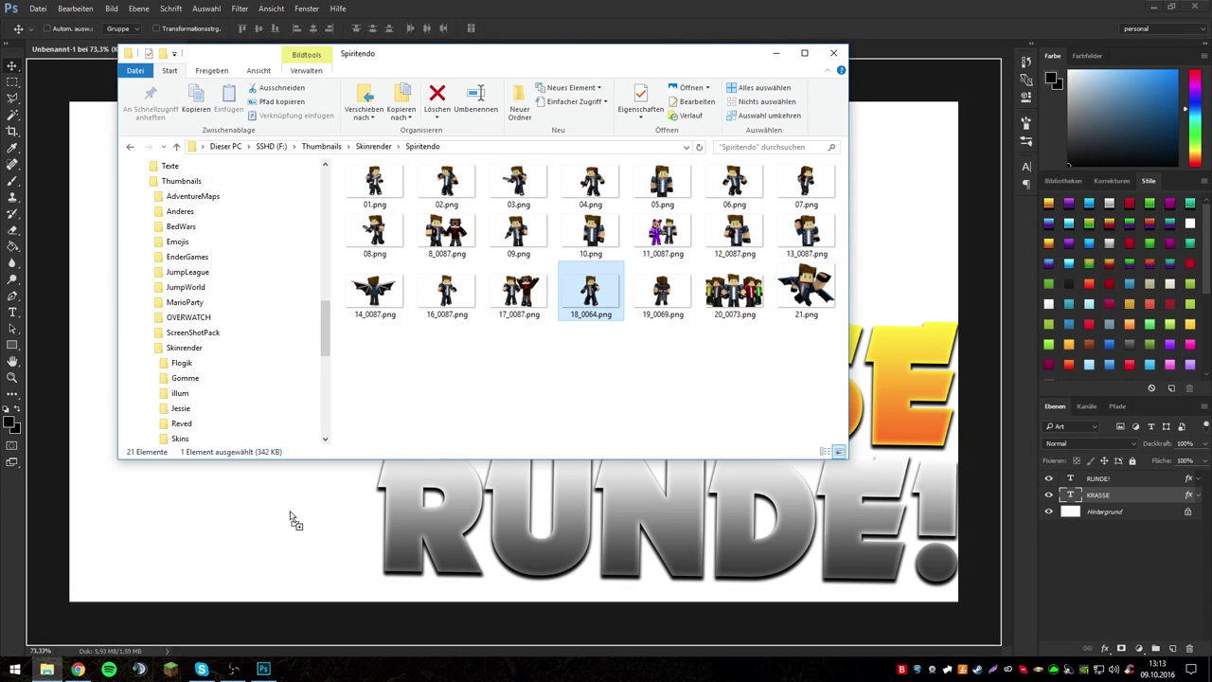
Enlarge the 18_0064 character to fill the left side of the thumbnail.
mouse_move(643, 305)
left_mouse_down()
mouse_move(372, 347)
mouse_move(325, 447)
left_mouse_up()
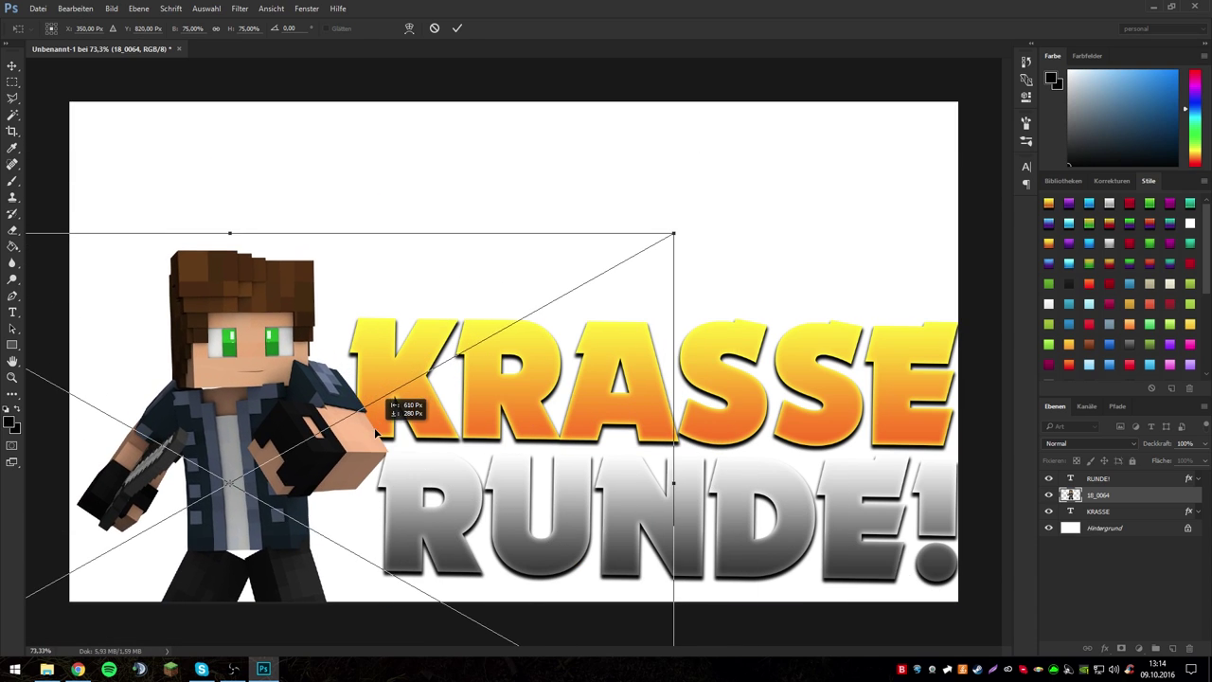
mouse_move(681, 233)
left_mouse_down()
mouse_move(723, 282)
mouse_move(596, 349)
left_mouse_up()
scroll(724, 283, "down", 2)
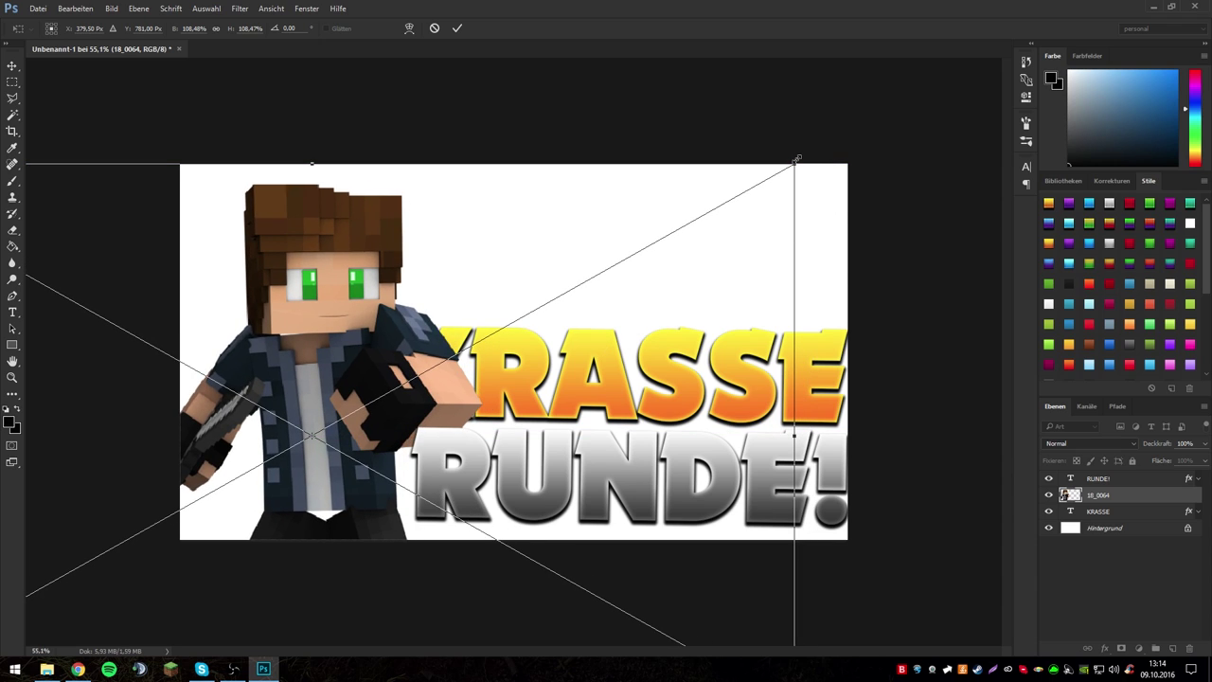
mouse_move(798, 160)
left_mouse_down()
mouse_move(477, 339)
mouse_move(782, 157)
left_mouse_up()
left_click_drag(692, 232, 539, 243)
left_click_drag(640, 161, 523, 182)
left_click_drag(420, 243, 420, 303)
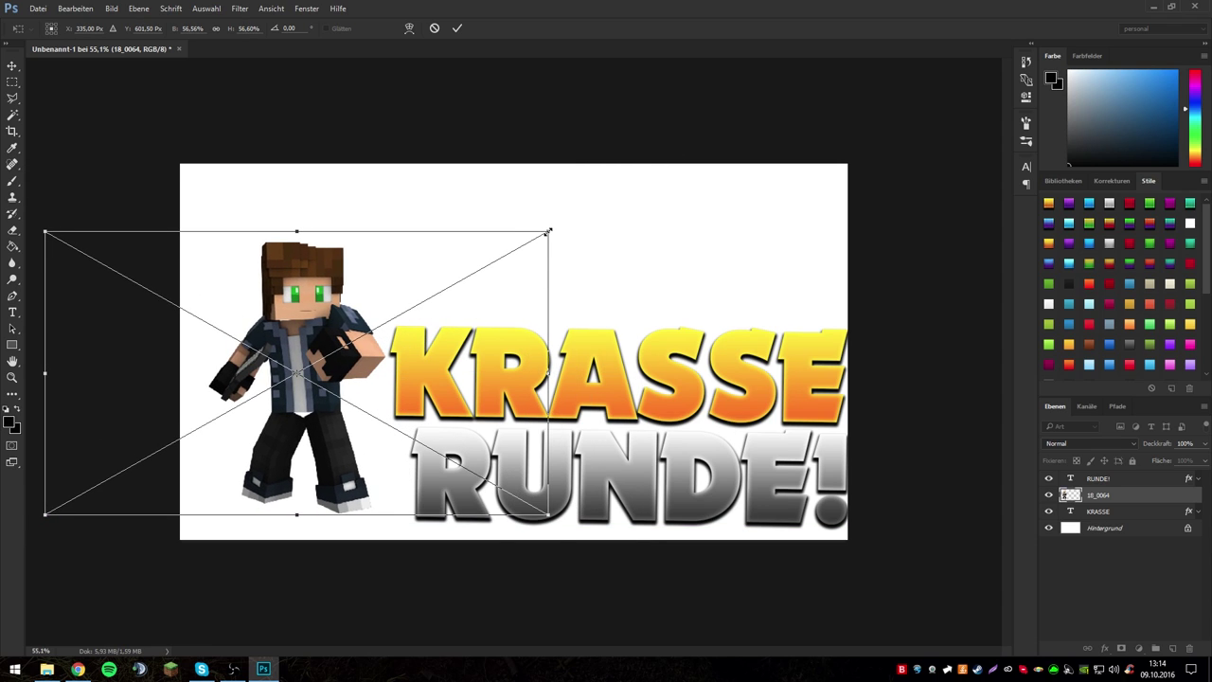
left_click_drag(548, 231, 879, 16)
mouse_move(696, 259)
left_mouse_down()
mouse_move(734, 346)
mouse_move(726, 361)
left_mouse_up()
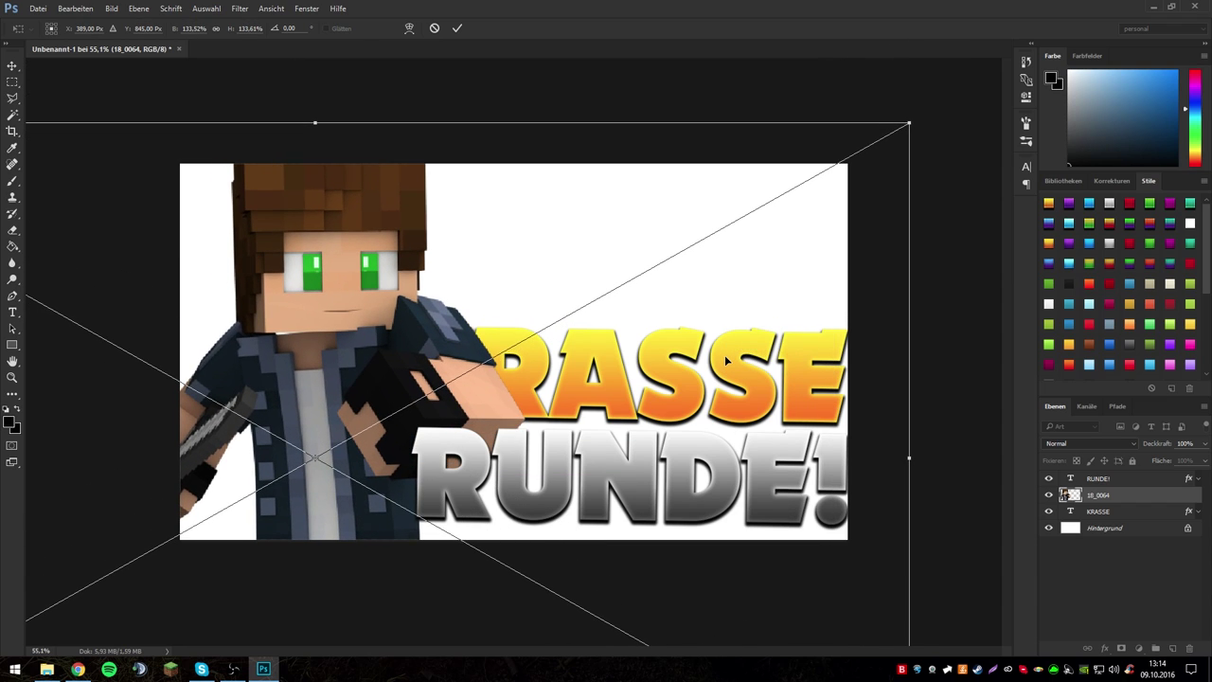
key("Return")
Move the character layer beneath KRASSE and shrink it slightly.
key("ctrl+plus")
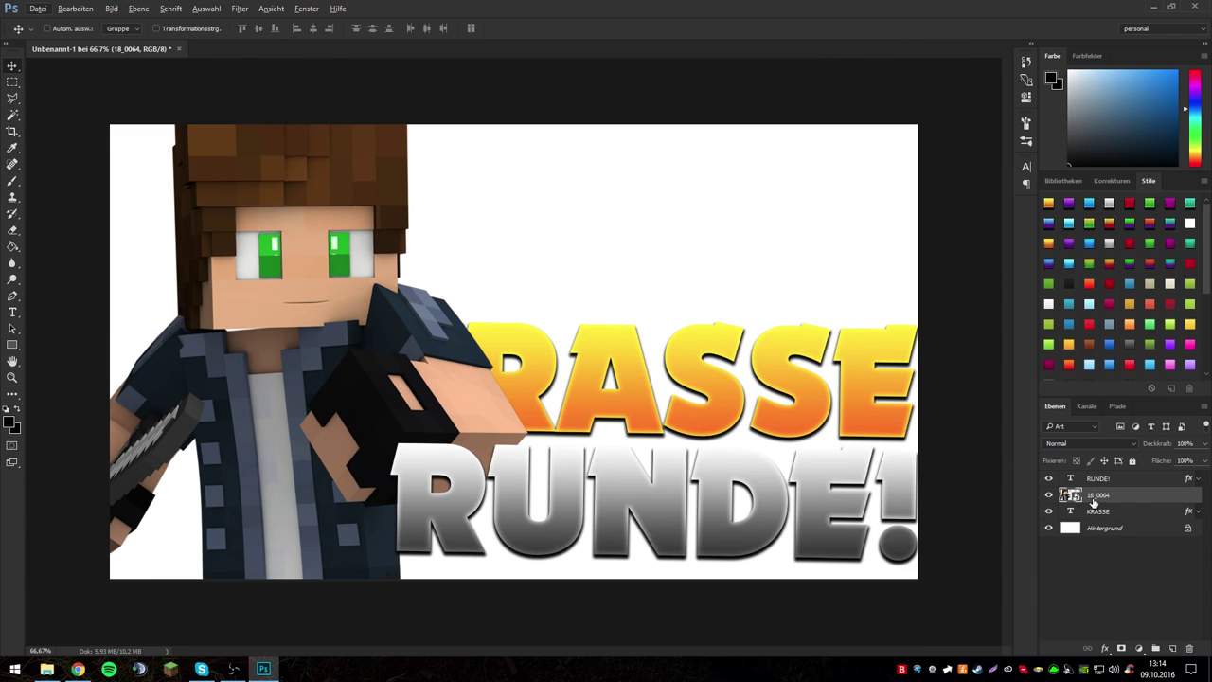
left_click_drag(1094, 501, 1094, 521)
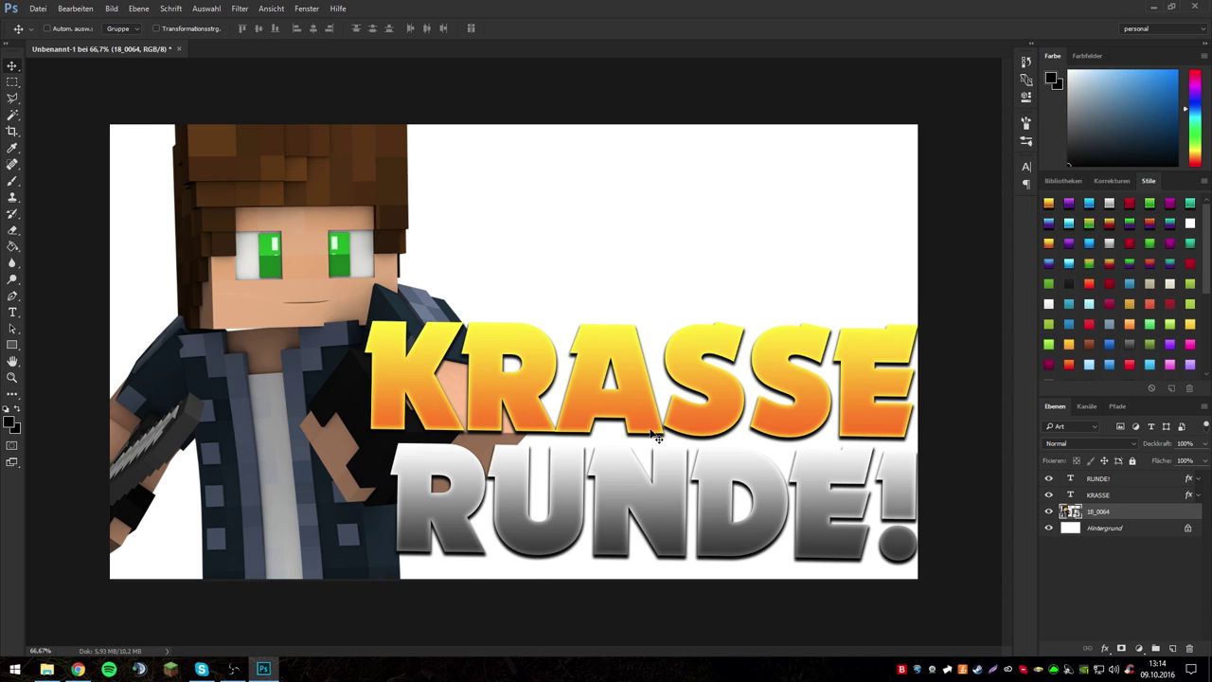
key("ctrl+t")
left_click_drag(992, 74, 954, 99)
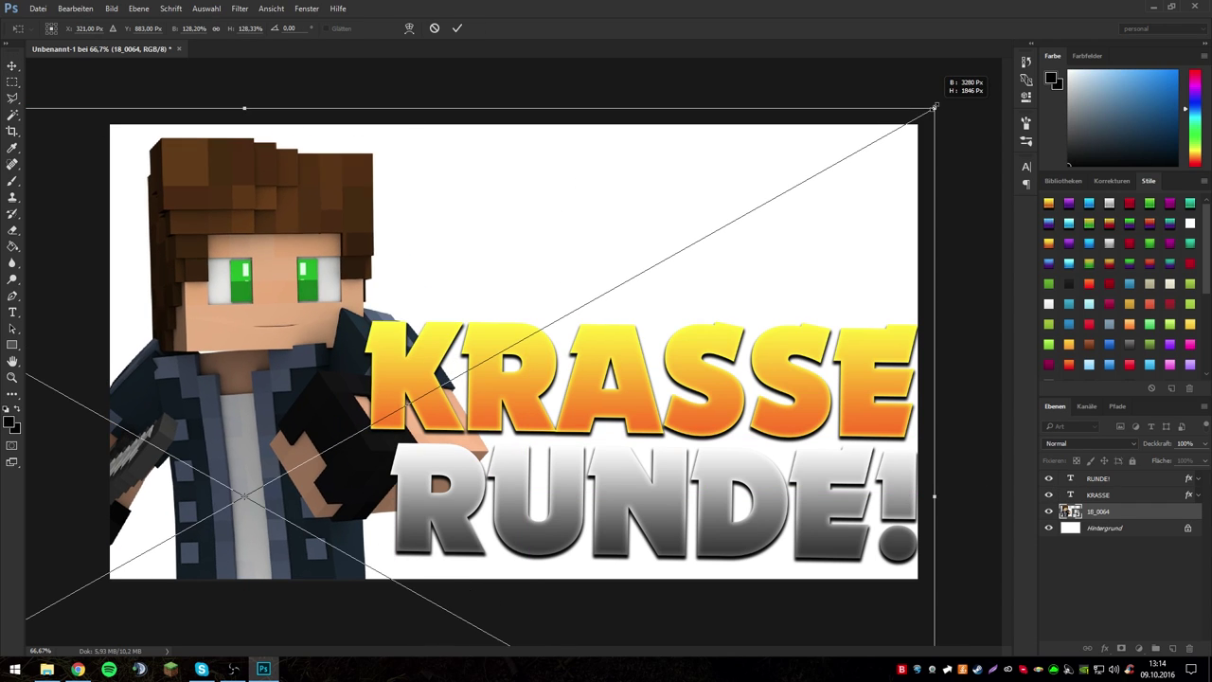
key("Return")
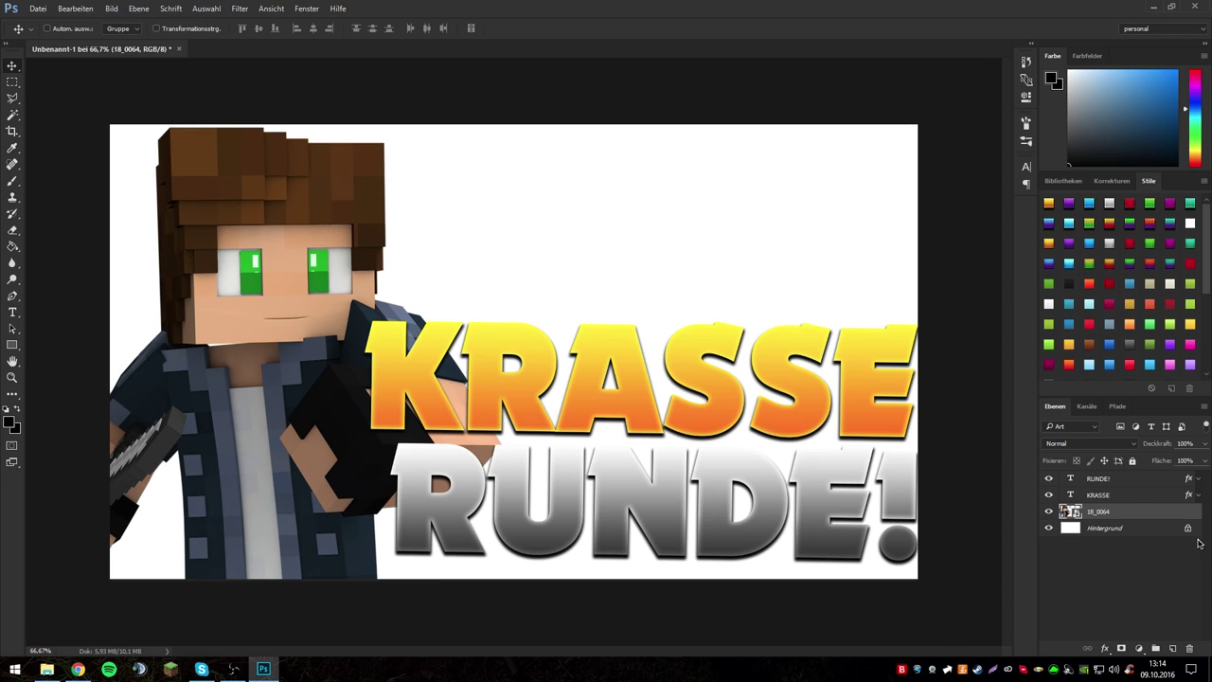
Add a Curves adjustment with a contrast curve, clipped to the 18_0064 character.
left_click(1139, 649)
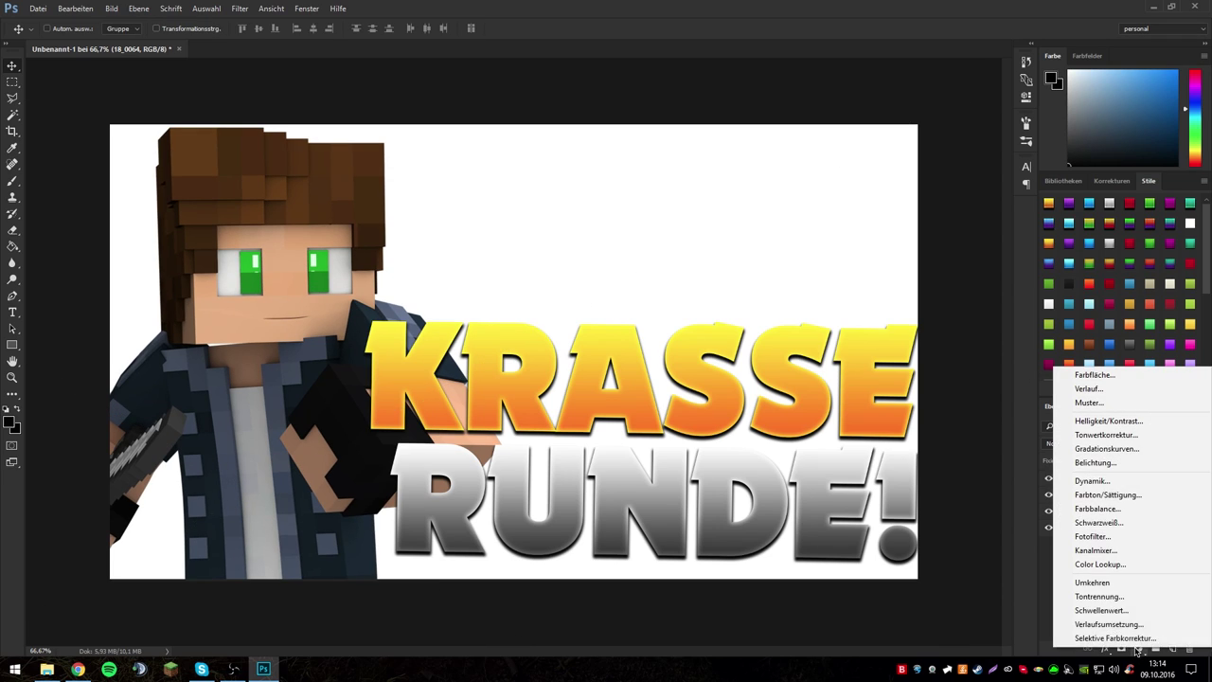
left_click(1099, 453)
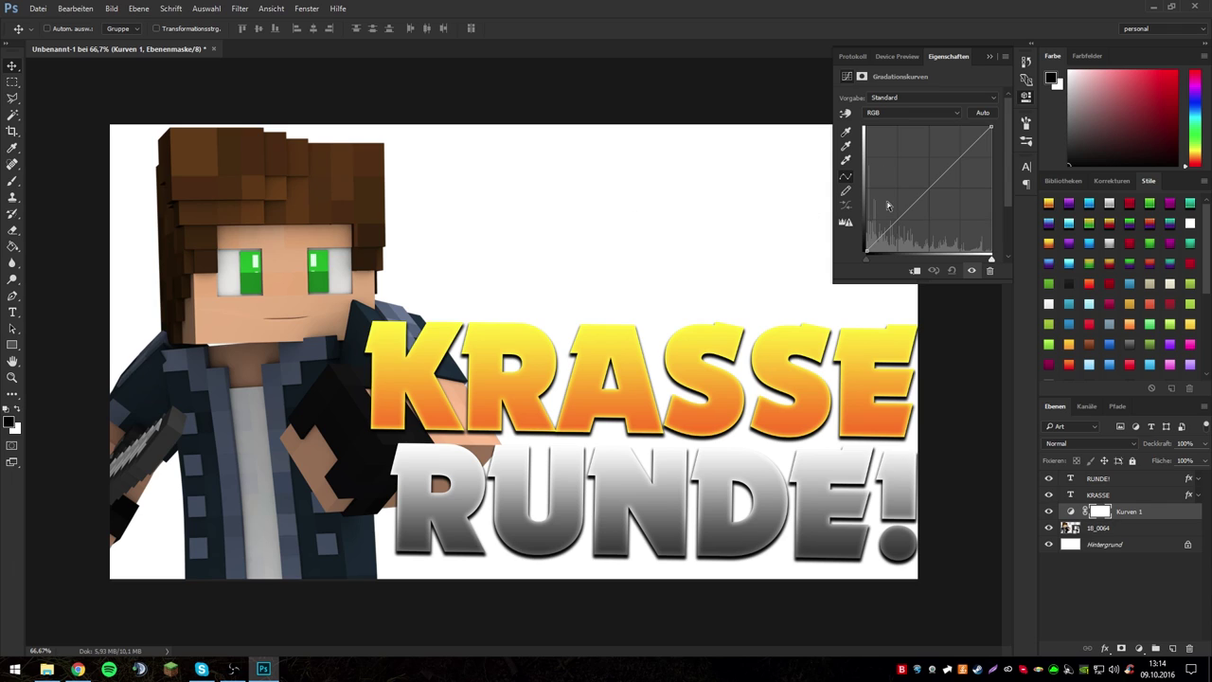
mouse_move(906, 209)
left_mouse_down()
mouse_move(901, 229)
mouse_move(883, 231)
left_mouse_up()
left_click_drag(969, 153, 965, 143)
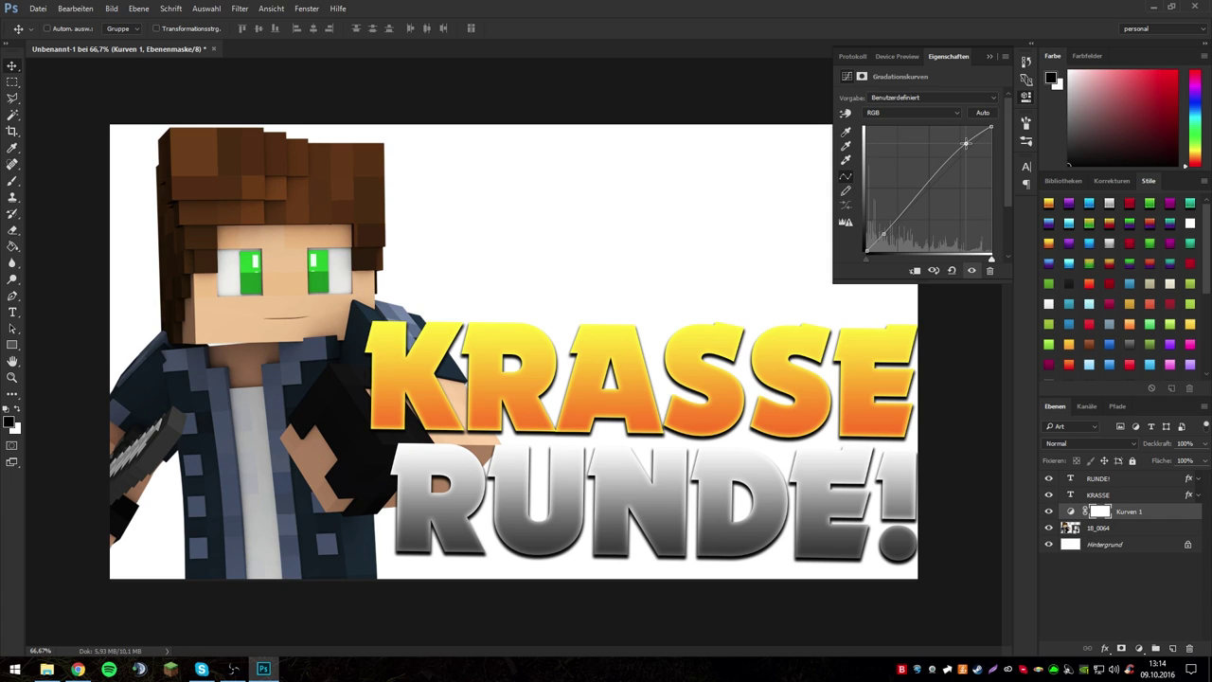
mouse_move(882, 231)
left_mouse_down()
mouse_move(891, 247)
mouse_move(884, 236)
left_mouse_up()
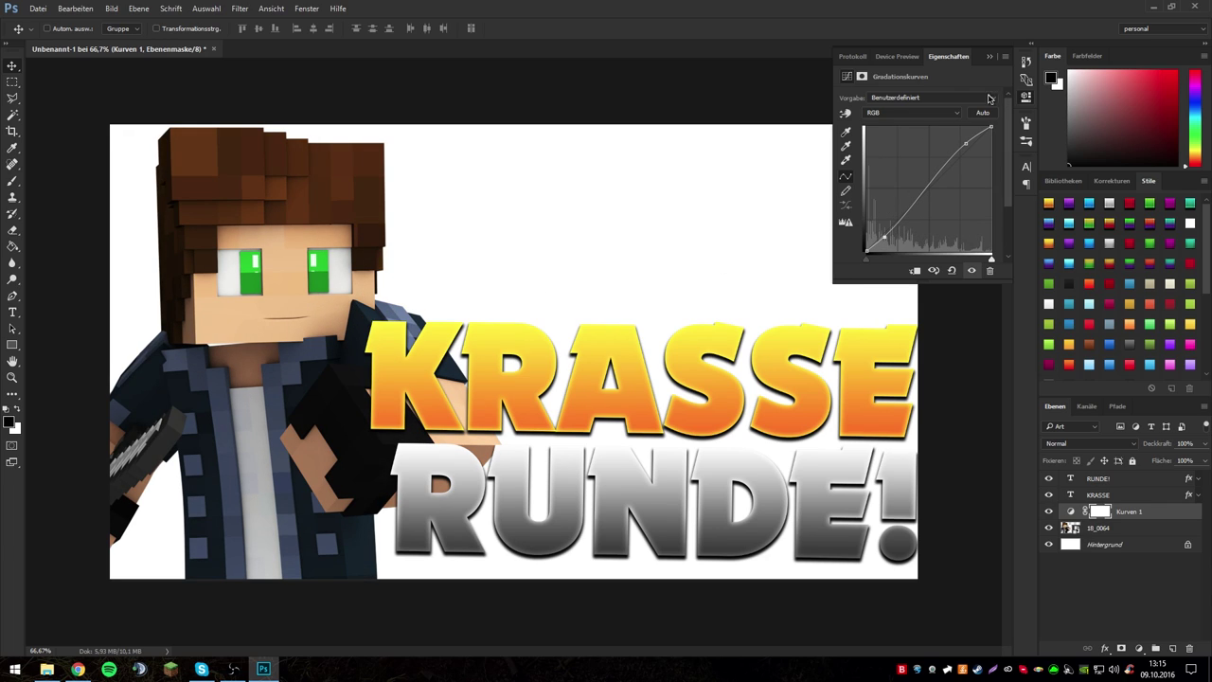
left_click(1047, 512)
left_click(1048, 513)
left_click(1047, 513)
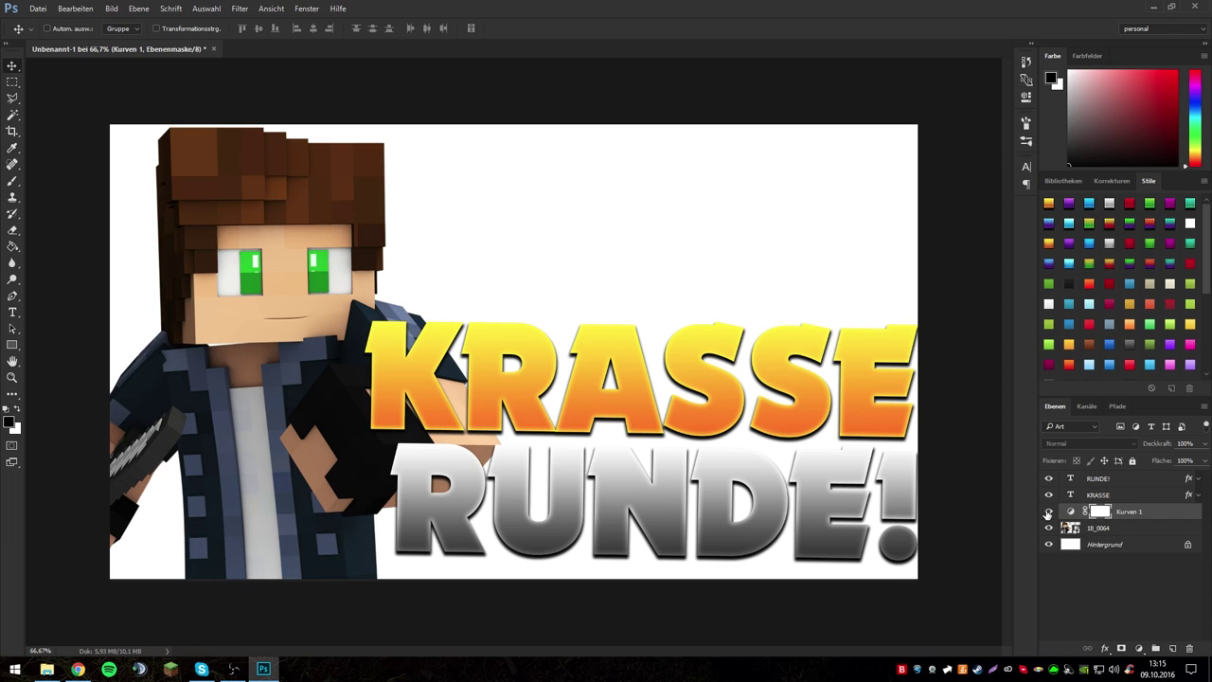
left_click(1047, 513)
left_click(1078, 519, "alt")
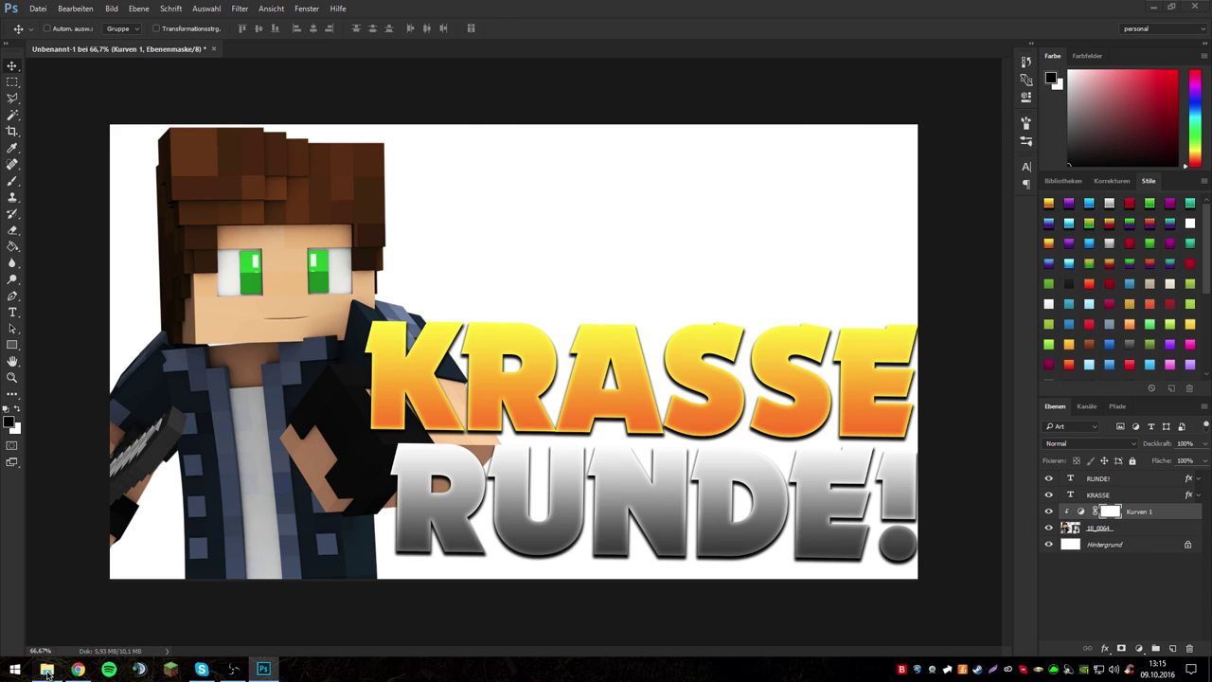
Choose SCREENSHOT PACK (18).png in the ScreenShotPack folder.
left_click(46, 670)
left_click(193, 332)
scroll(511, 350, "down", 2)
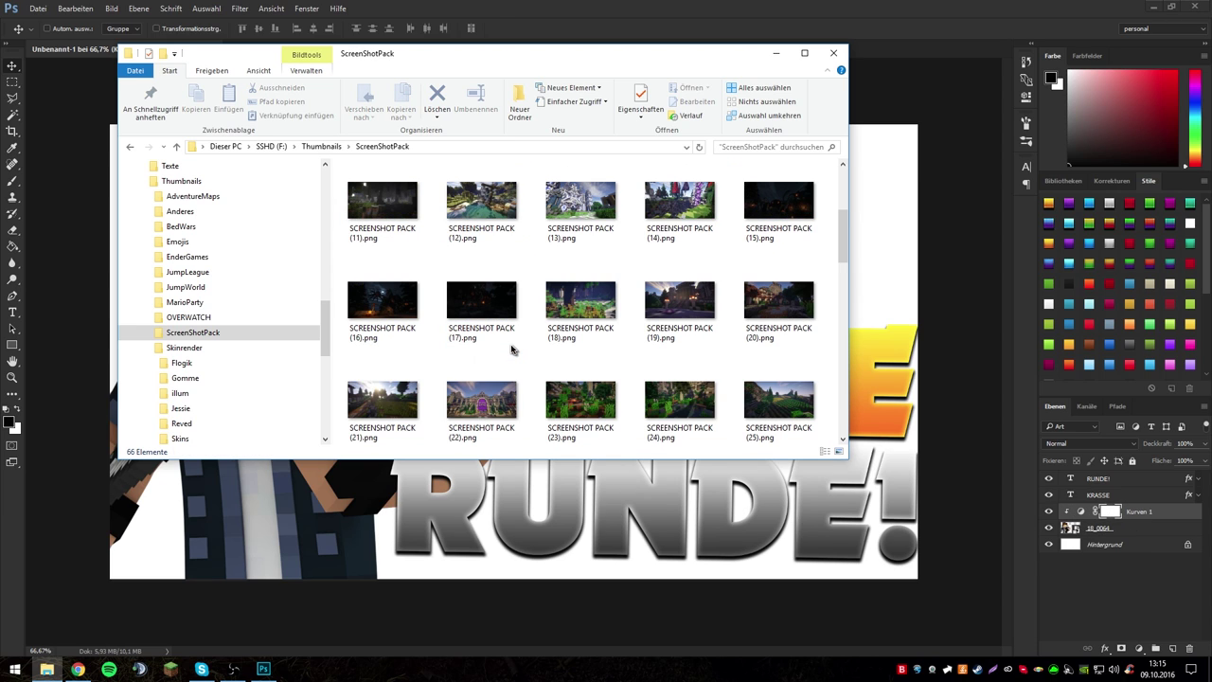
scroll(512, 350, "down", 2)
scroll(509, 345, "down", 1)
scroll(510, 343, "up", 3)
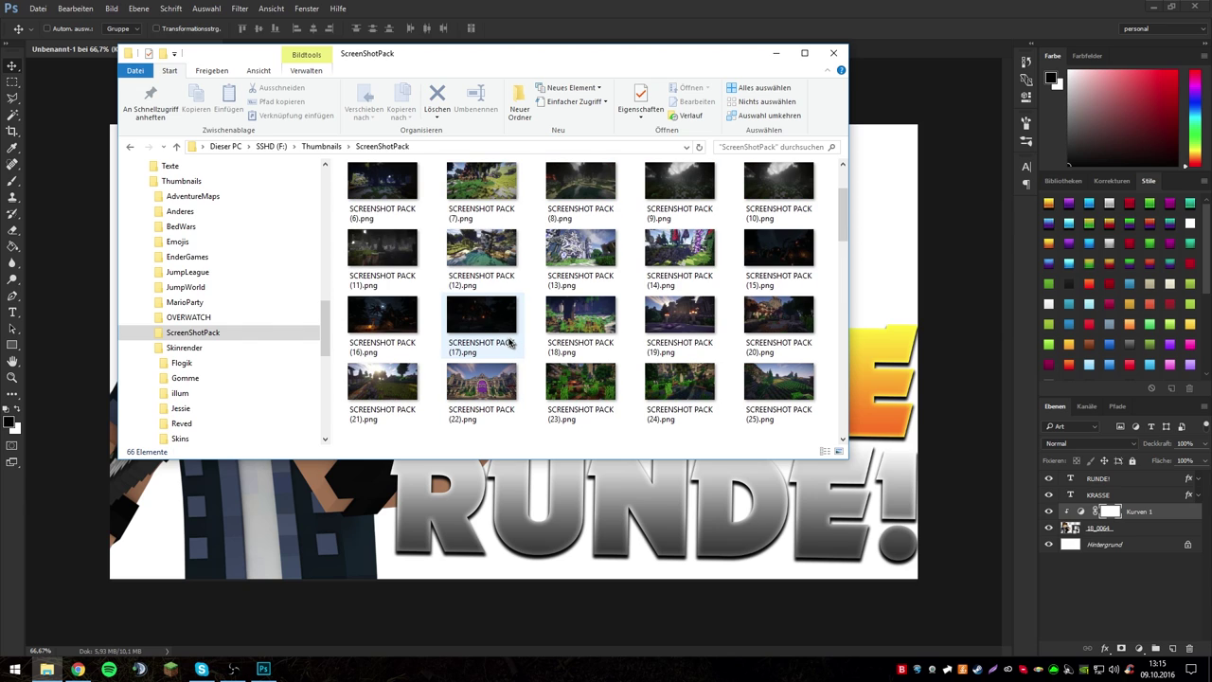
left_click(581, 317)
Scale screenshot 18 to fill the canvas and place it below the character.
left_click_drag(956, 322, 820, 276)
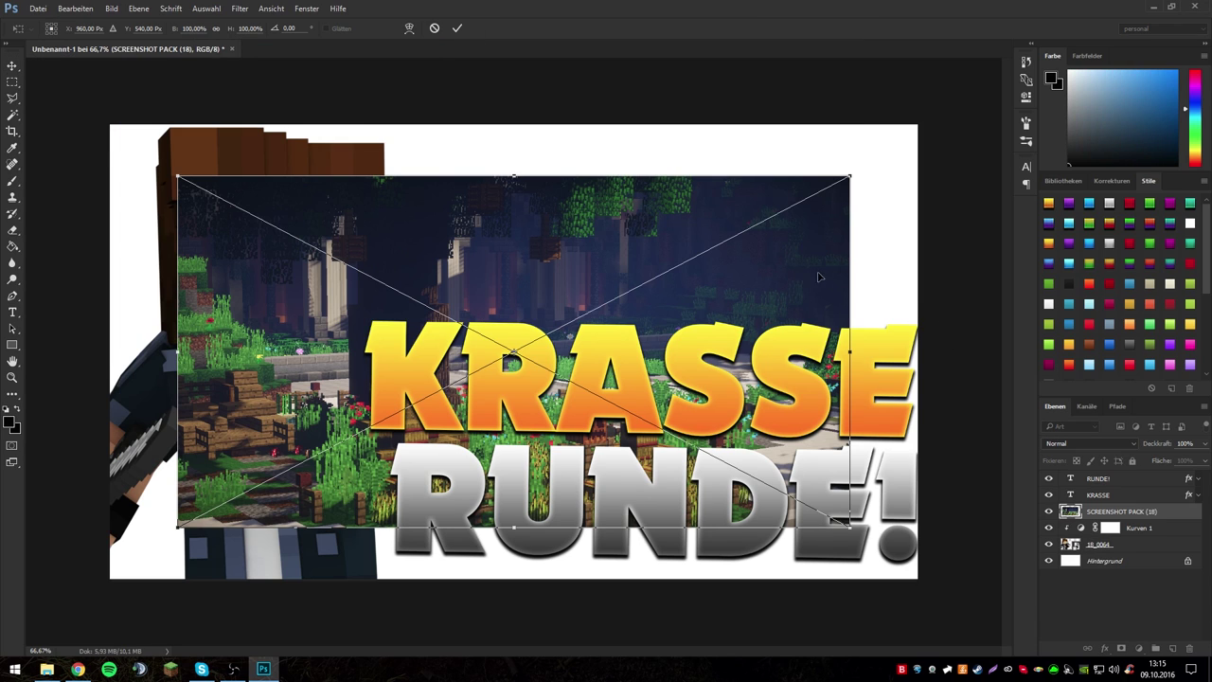
left_click_drag(849, 179, 994, 114)
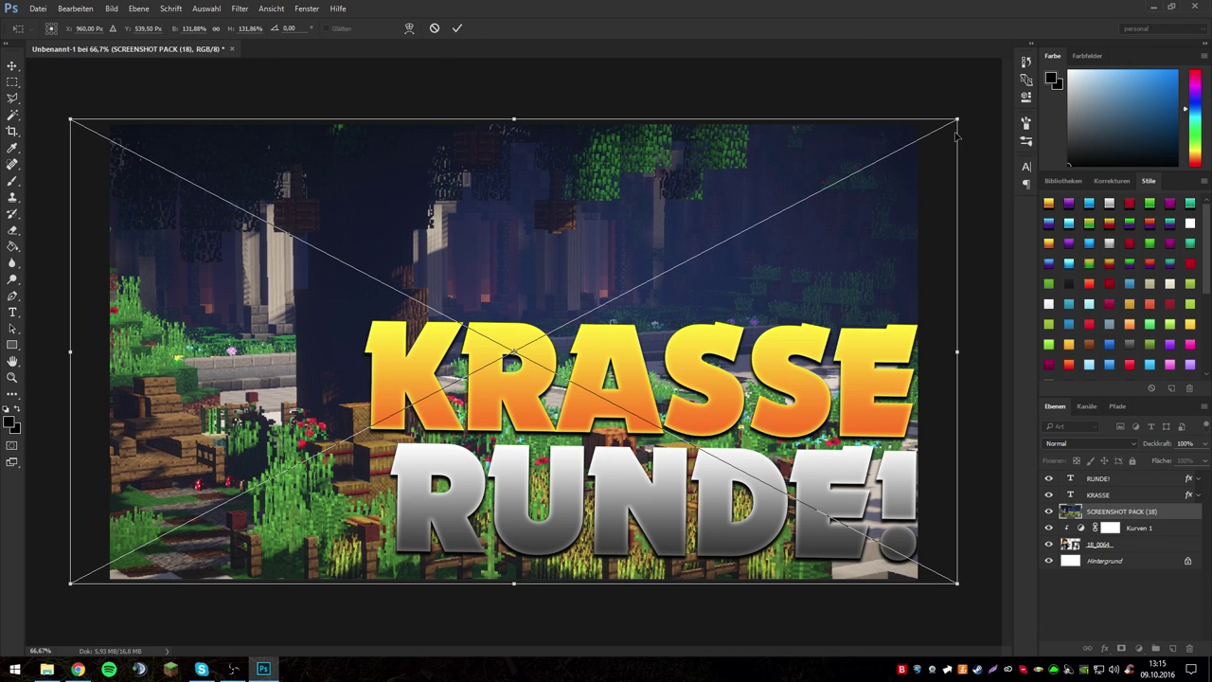
key("Return")
left_click_drag(1119, 512, 1118, 553)
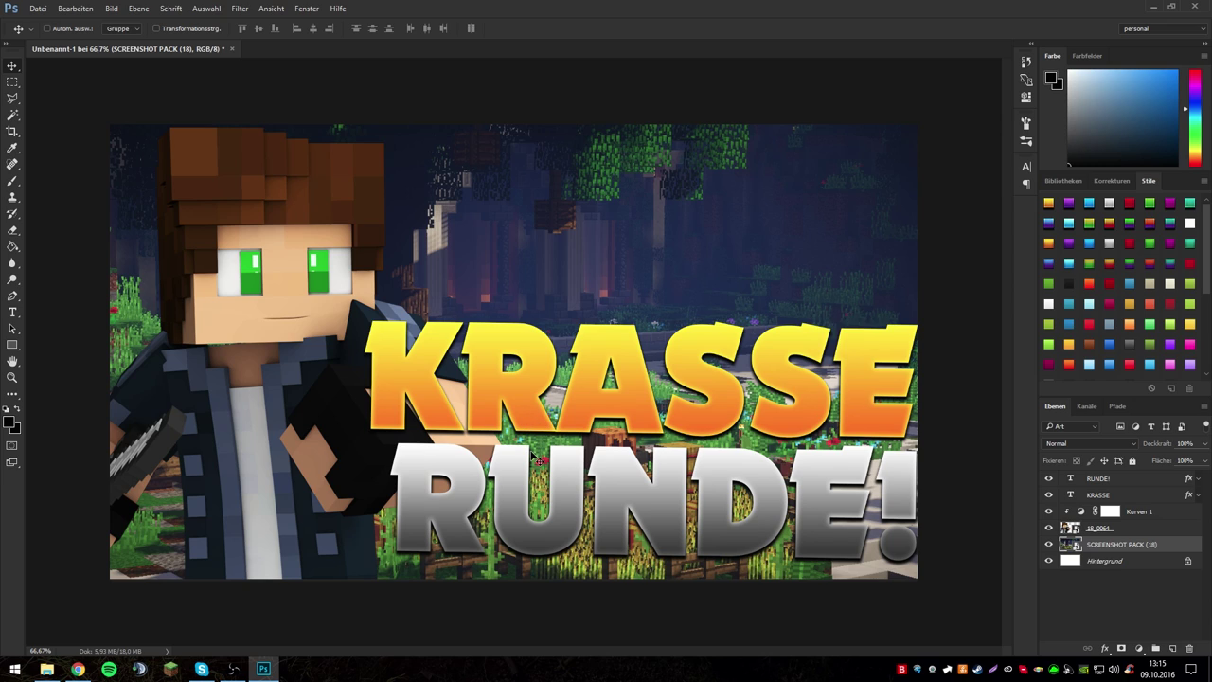
Compare the background hidden and Kurven 1 clipped versus unclipped.
left_click(1049, 545)
left_click(1070, 513, "alt")
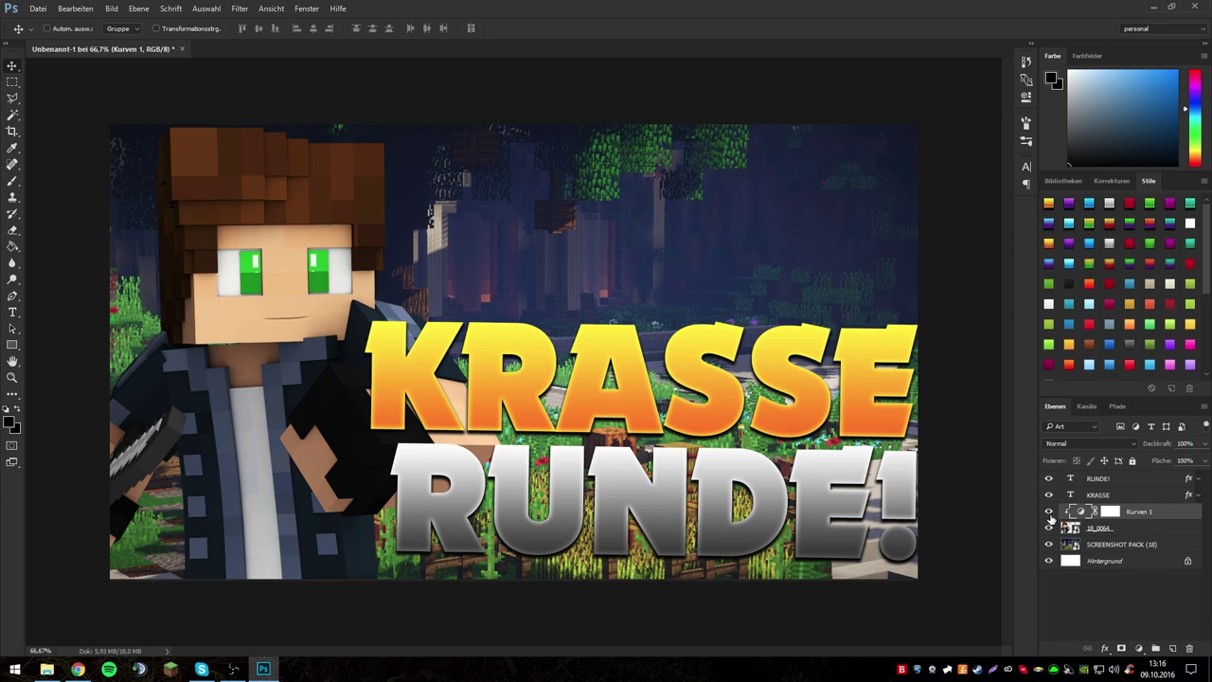
left_click(1064, 513, "alt")
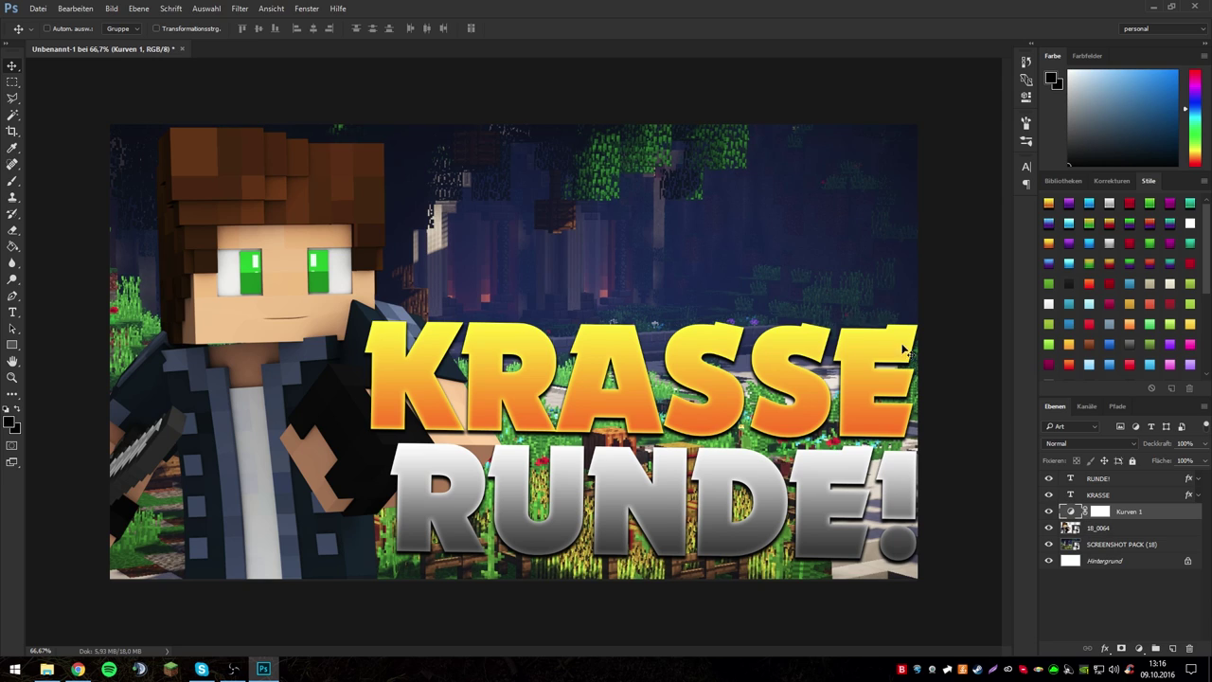
left_click(1074, 520, "alt")
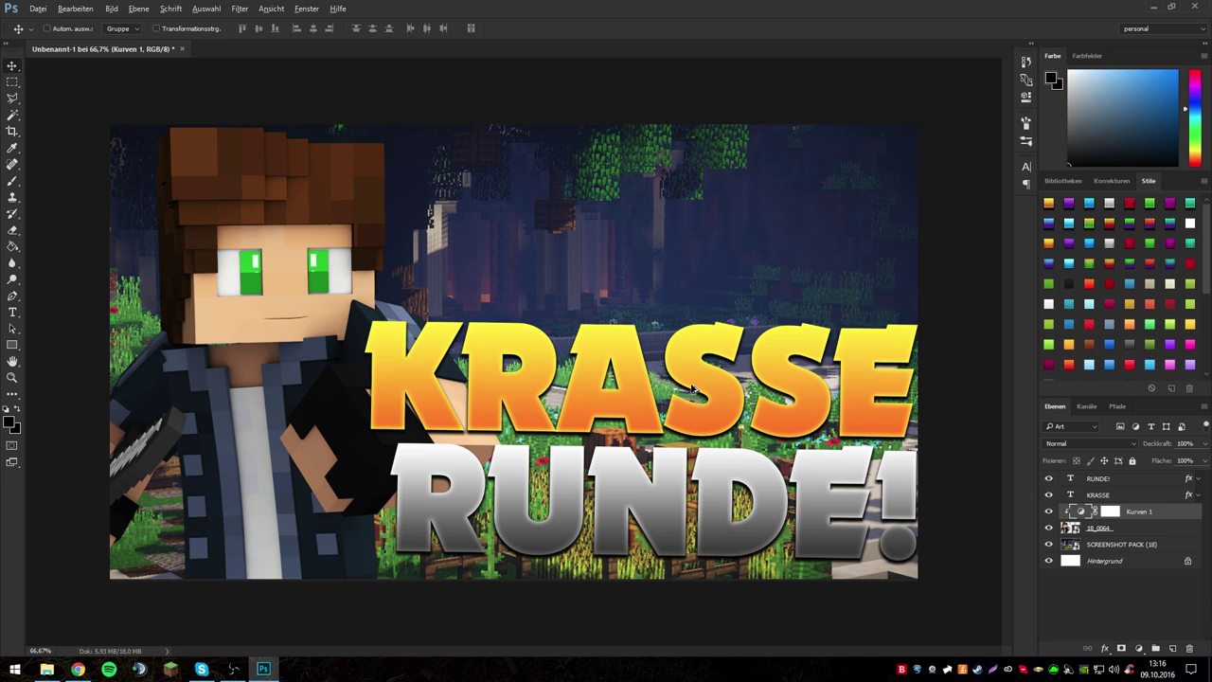
left_click(1066, 513, "alt")
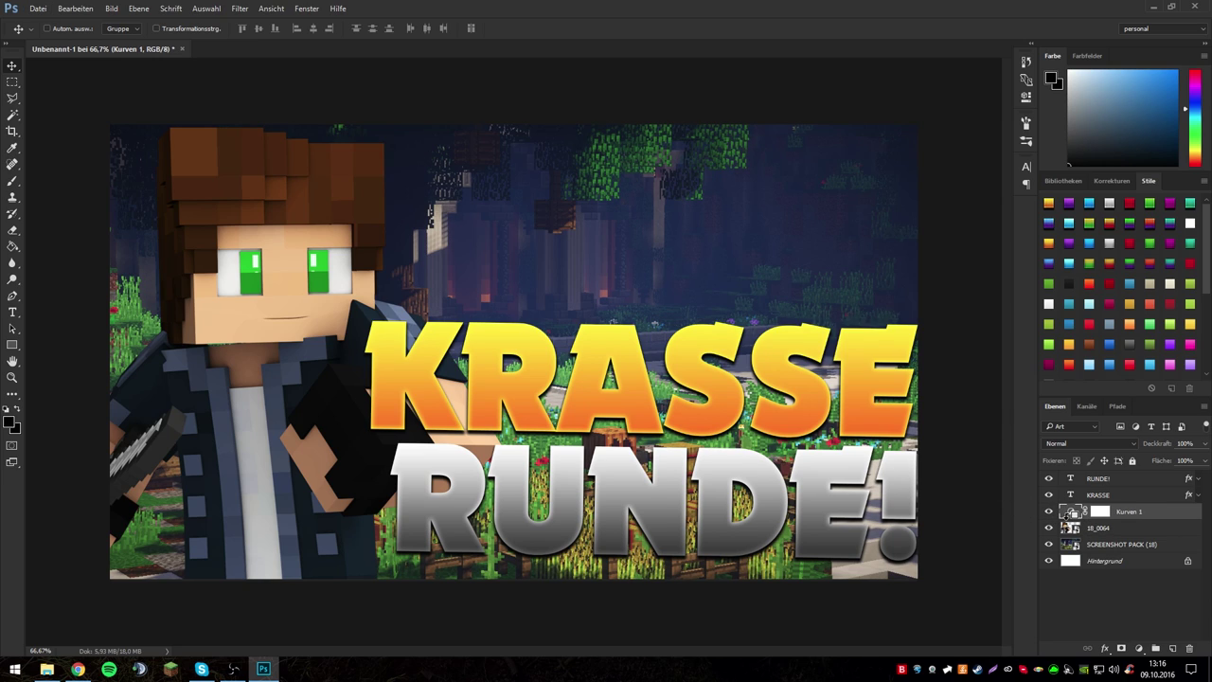
left_click(1066, 510, "alt")
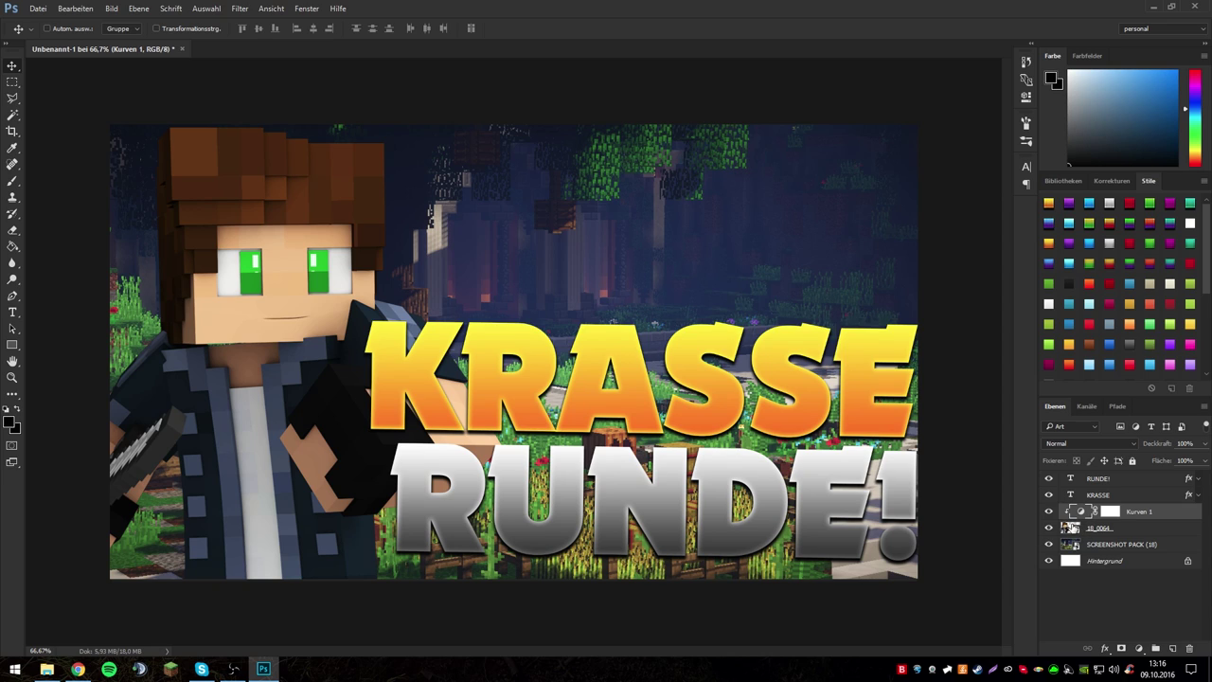
Add a Kurven 2 curves layer above the screenshot and try curve points.
left_click(1066, 544)
left_click(1140, 647)
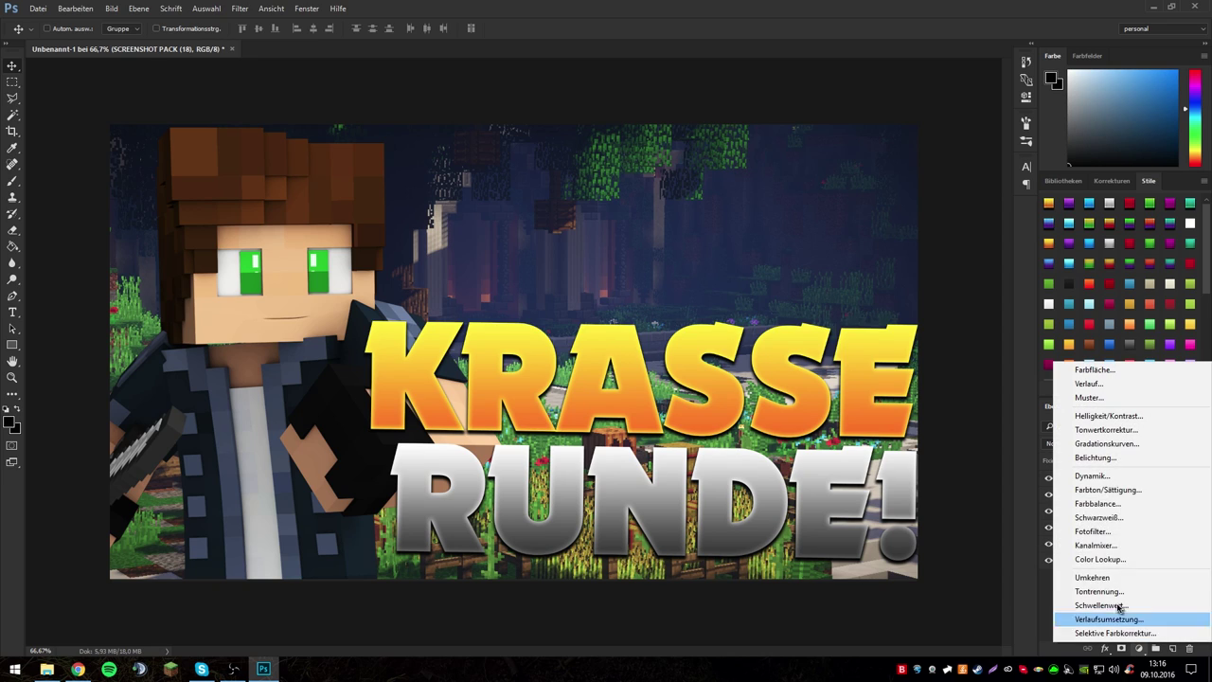
left_click(1122, 442)
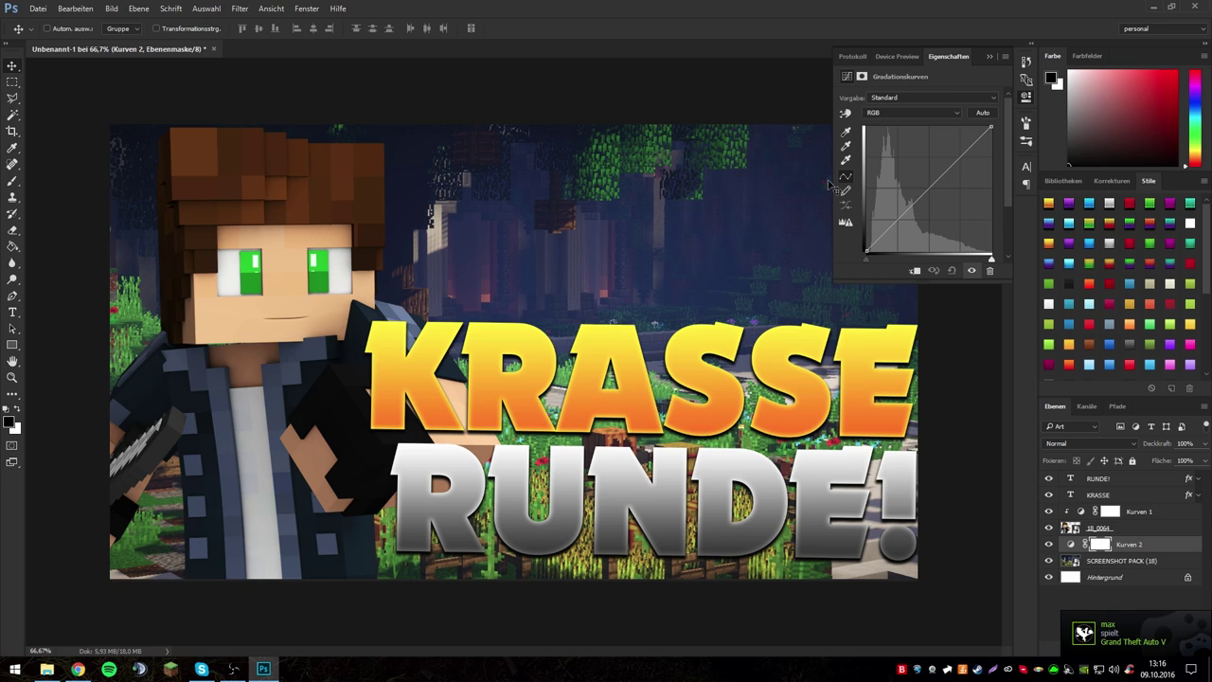
left_click_drag(878, 241, 880, 244)
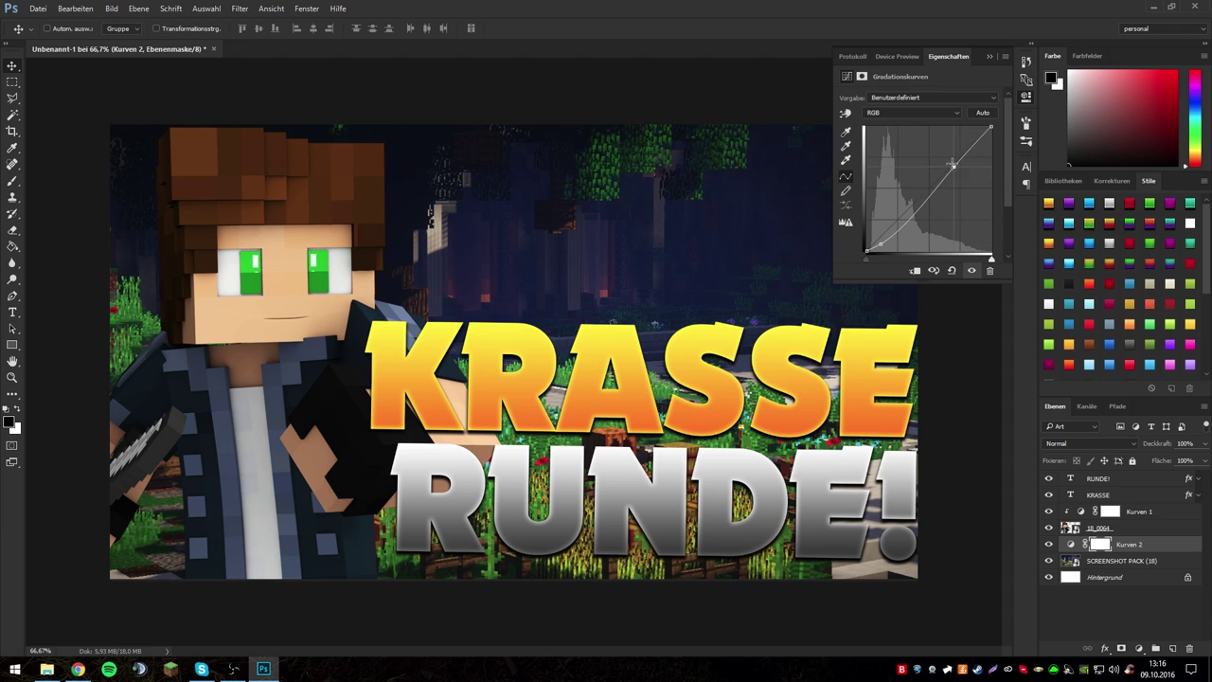
mouse_move(956, 169)
left_mouse_down()
mouse_move(916, 120)
mouse_move(926, 132)
left_mouse_up()
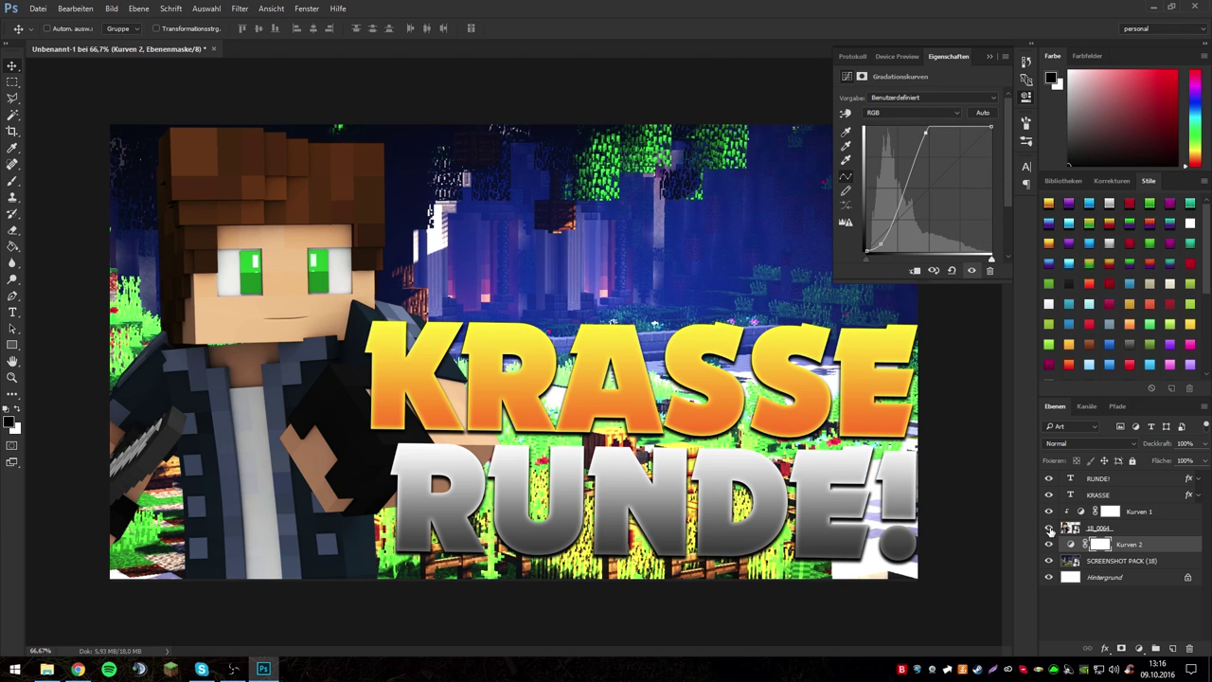
Hide the character and text to judge the background curve, then show them again.
left_click_drag(1049, 530, 1049, 478)
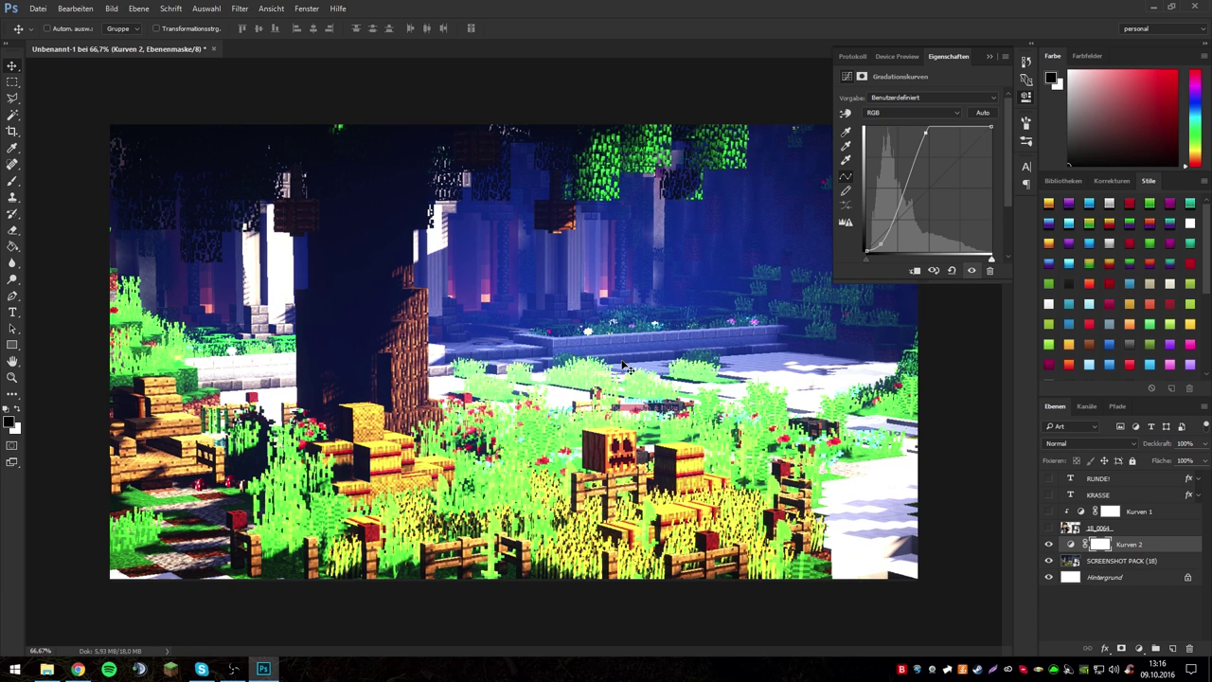
left_click(1049, 545)
left_click(988, 59)
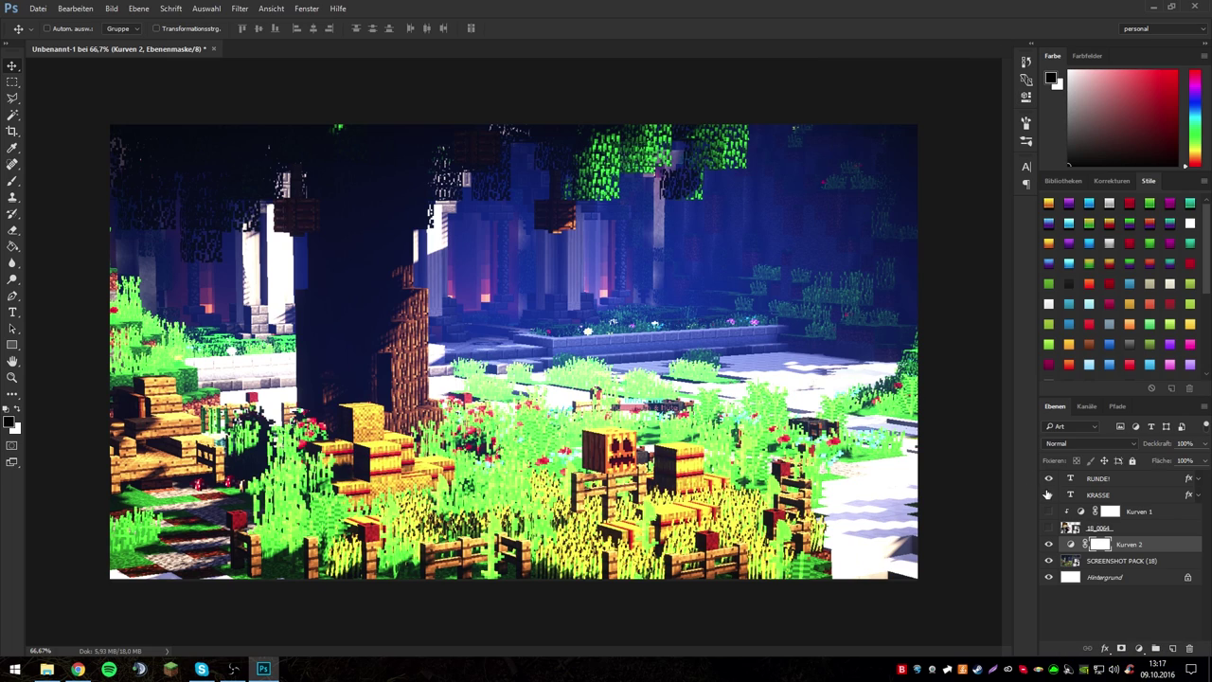
left_click_drag(1048, 478, 1049, 495)
left_click(1091, 479)
left_click(1048, 528)
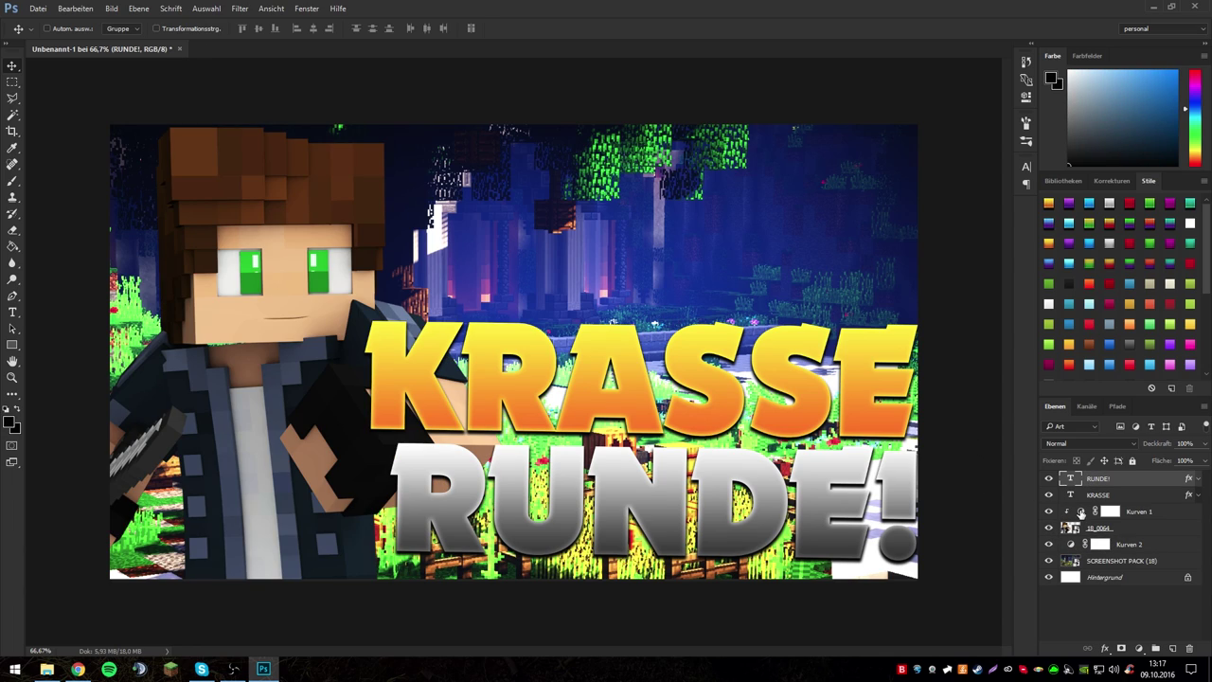
Steepen the Kurven 2 curve to brighten the background, then select SCREENSHOT PACK (18).
left_click(1070, 566)
double_click(1070, 545)
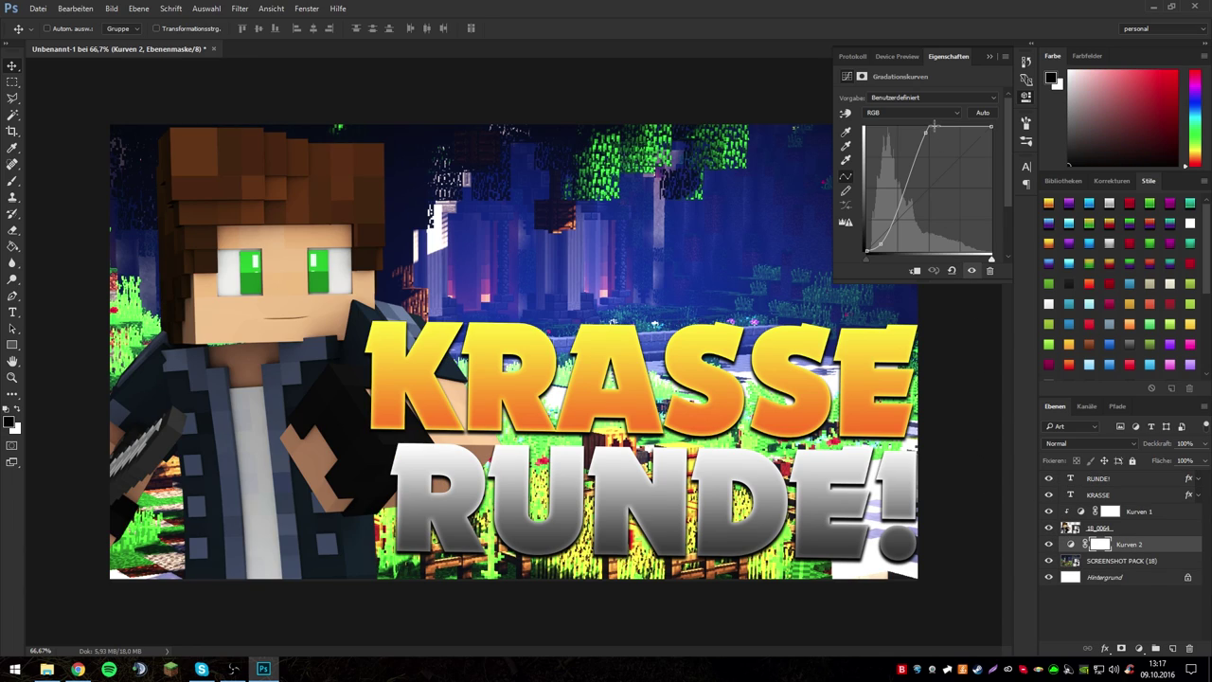
left_click_drag(925, 132, 909, 135)
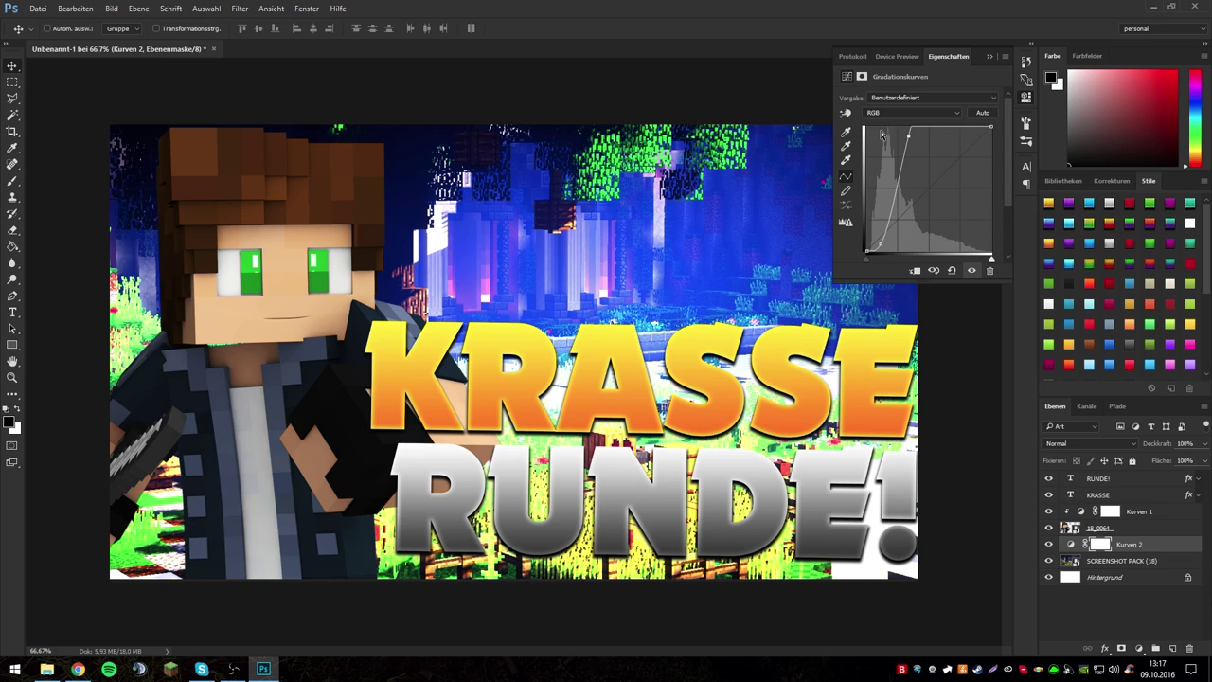
left_click(989, 58)
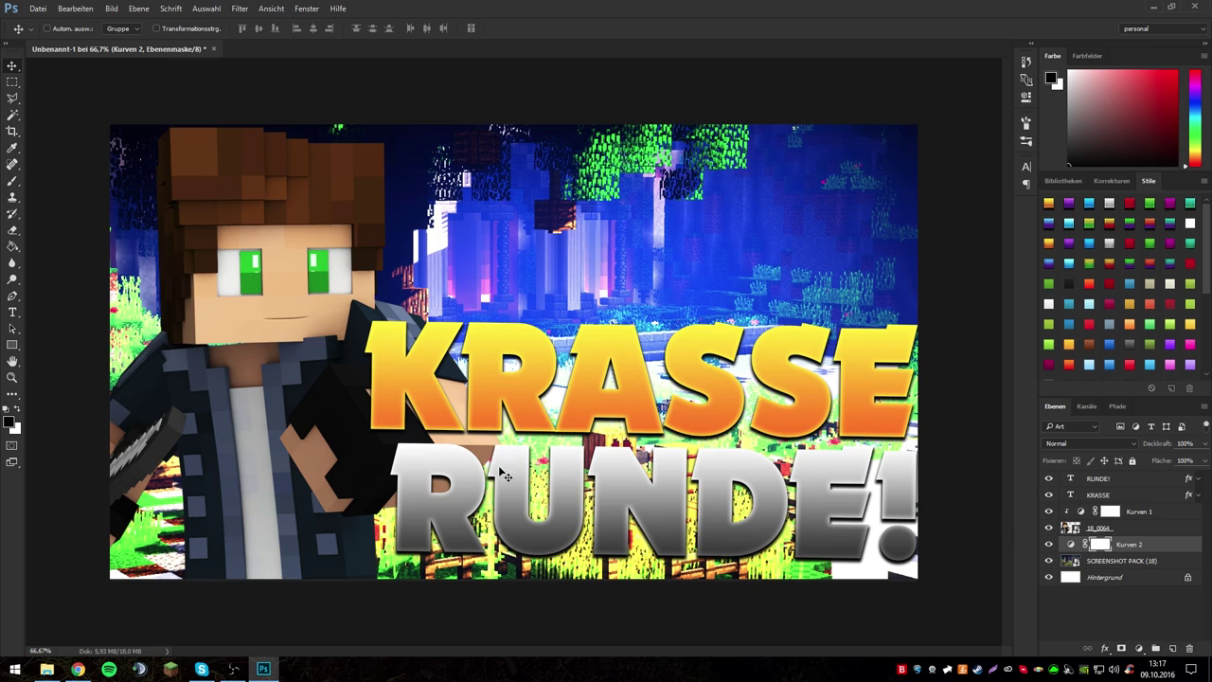
left_click(1091, 561)
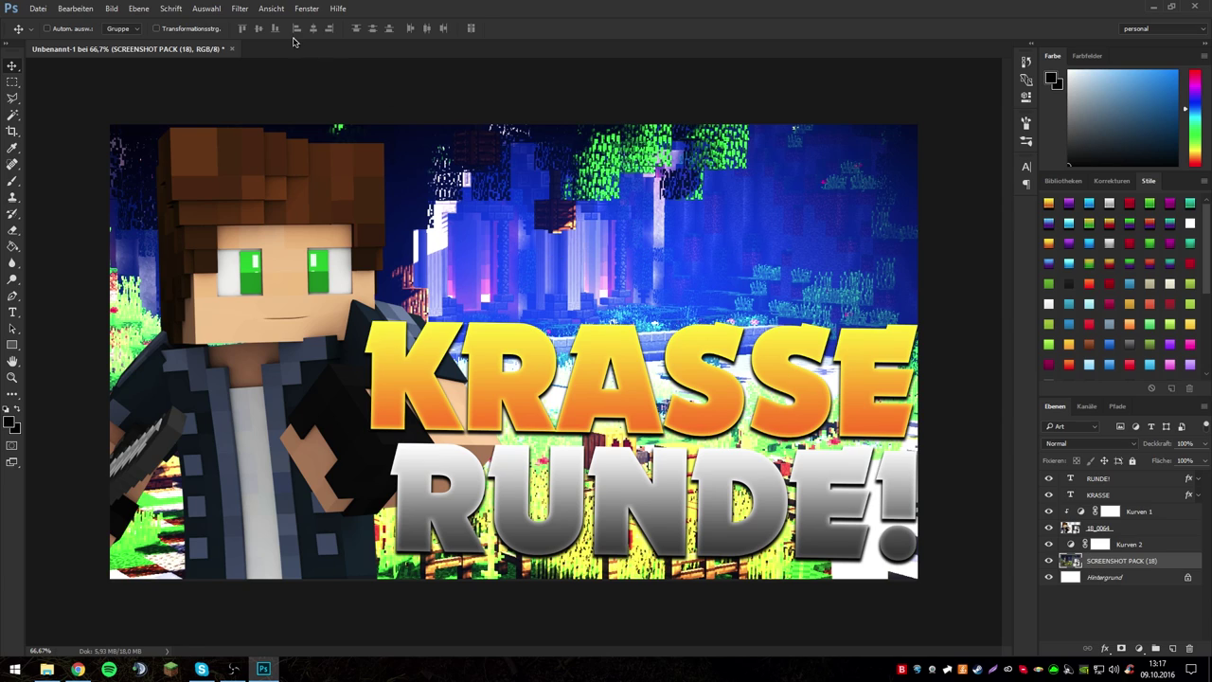
Blur the screenshot with a 2,95 px Gaußscher Weichzeichner, then toggle Kurven 2 to compare.
left_click(240, 9)
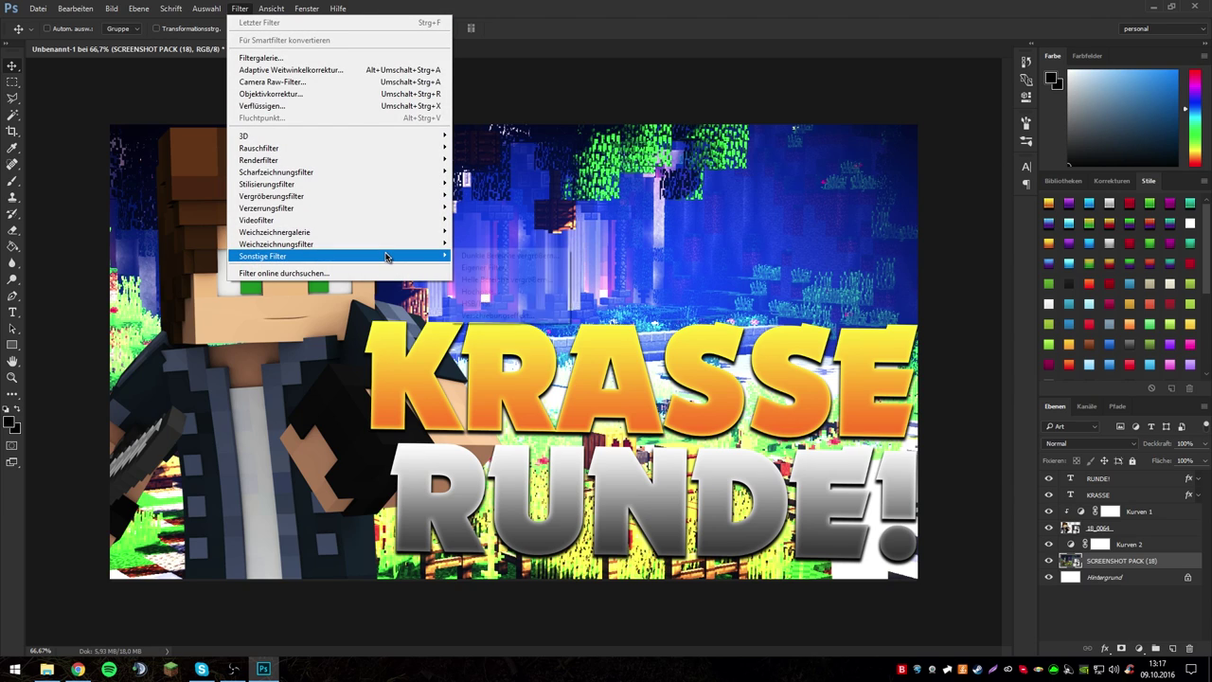
mouse_move(276, 244)
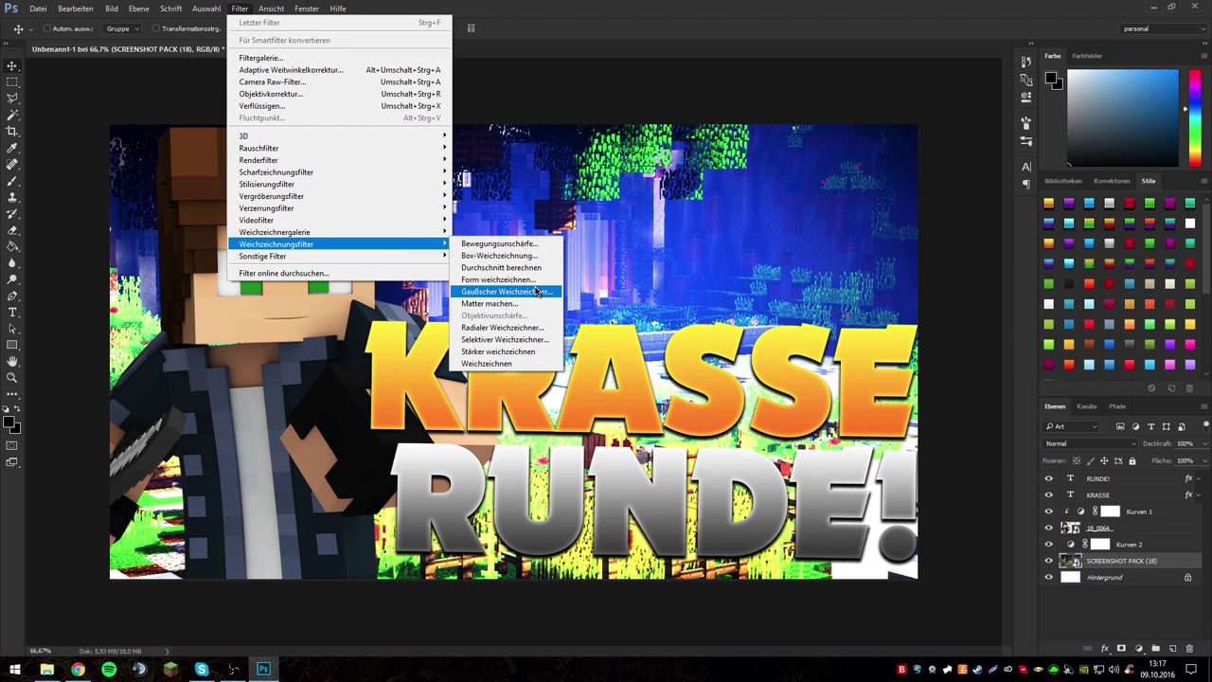
left_click(537, 291)
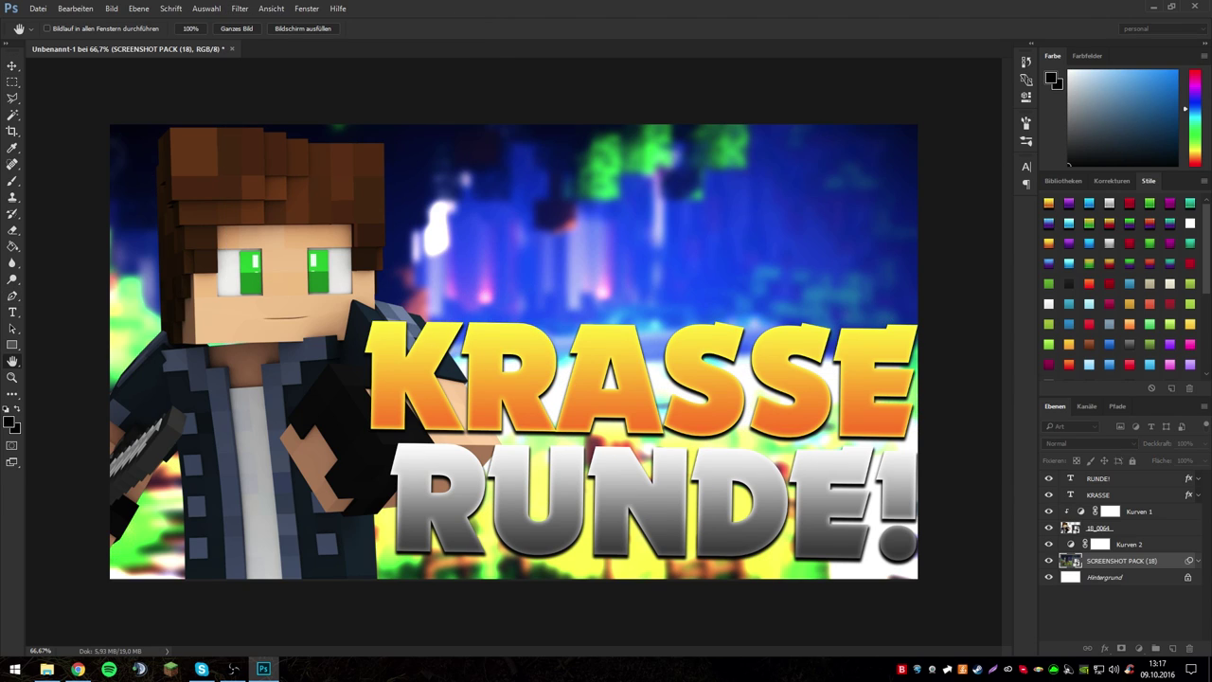
mouse_move(663, 321)
left_mouse_down()
mouse_move(625, 319)
mouse_move(693, 319)
left_mouse_up()
left_click_drag(657, 131, 870, 256)
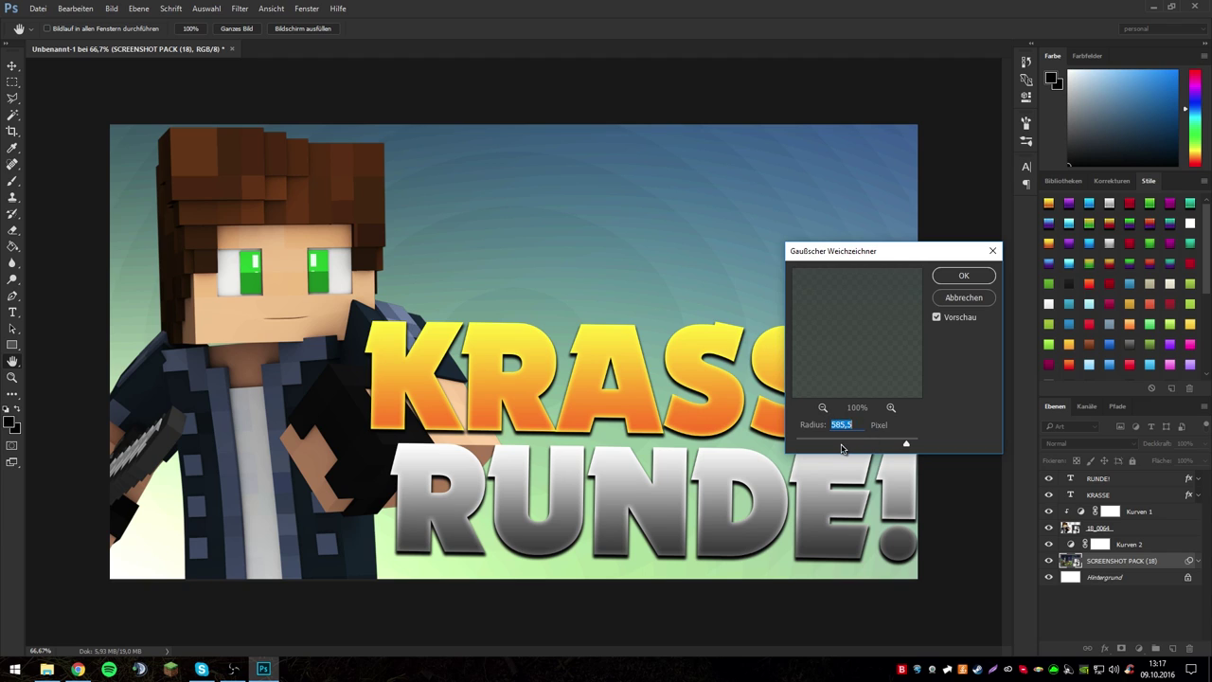
type("2,9")
type("5")
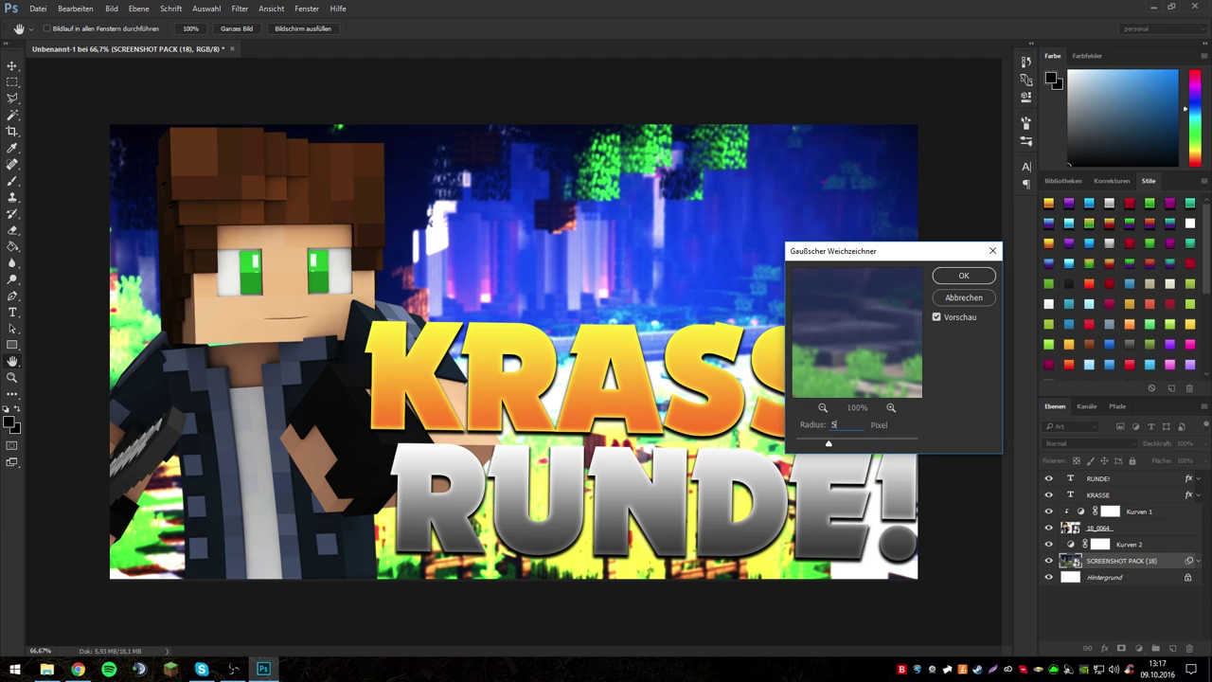
left_click(963, 274)
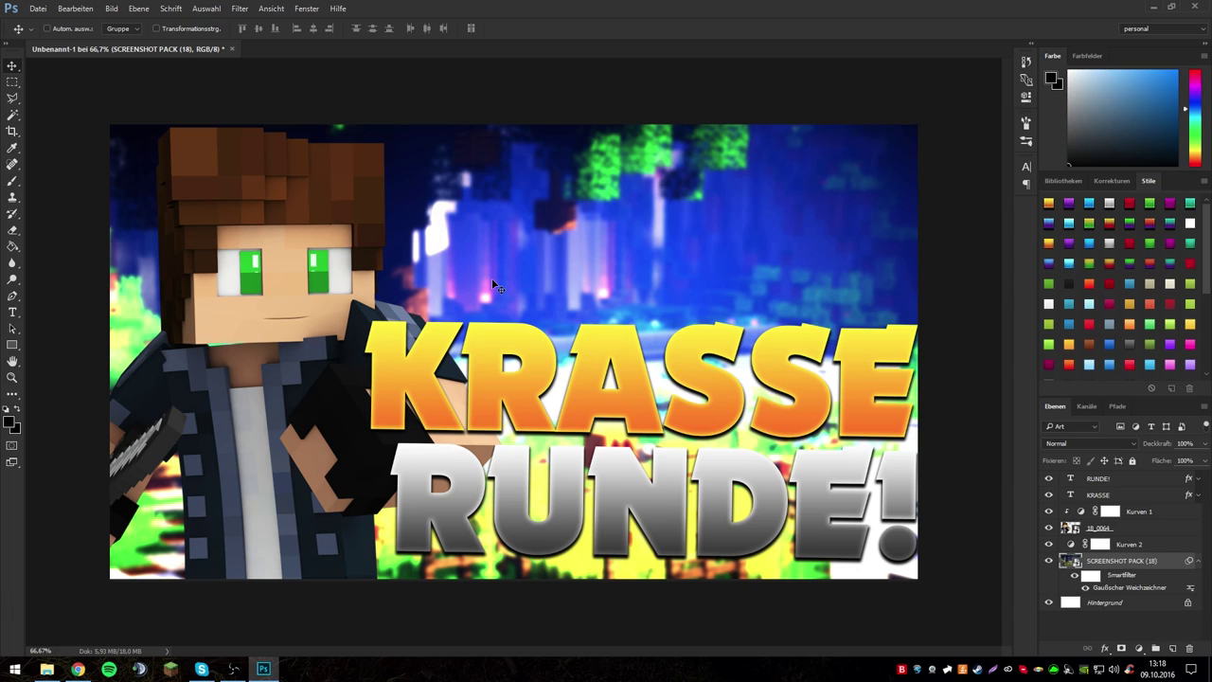
left_click(1048, 544)
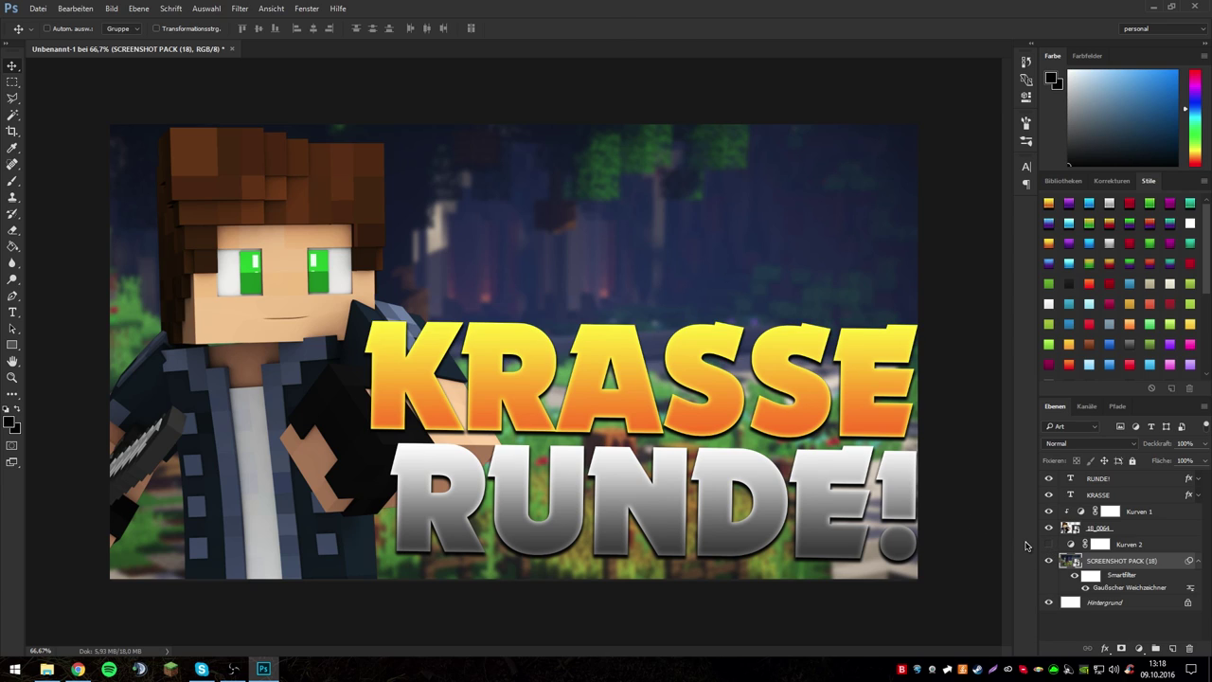
left_click(1050, 545)
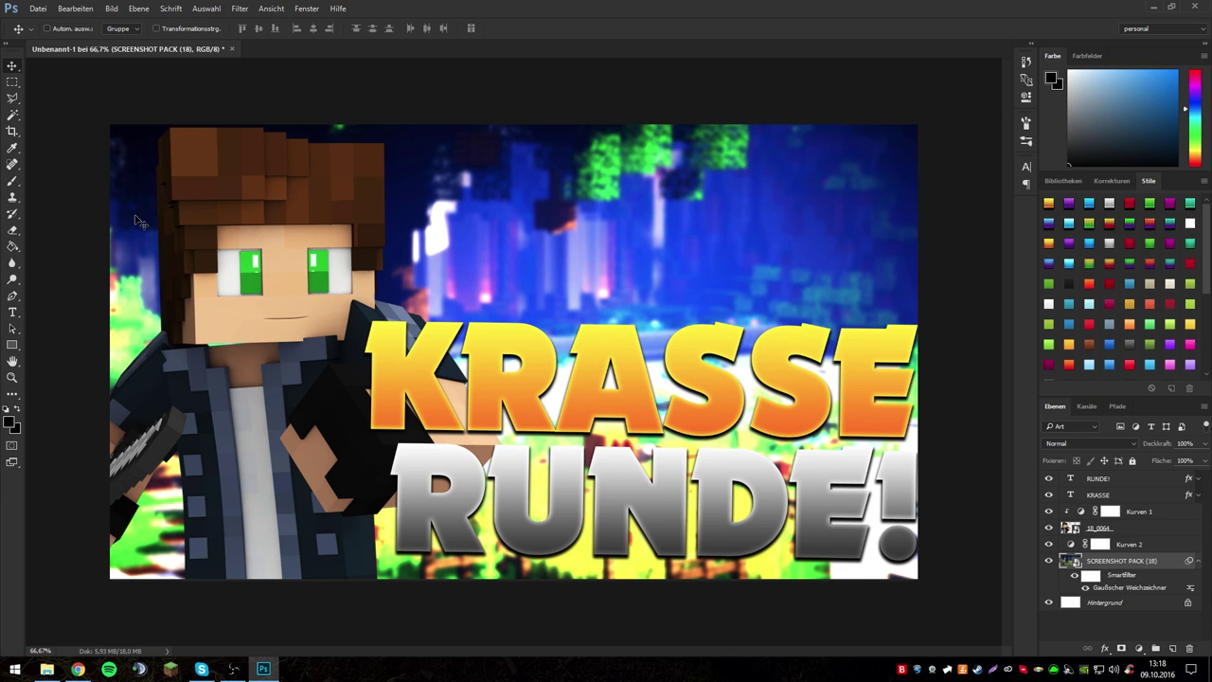
key("alt+Tab")
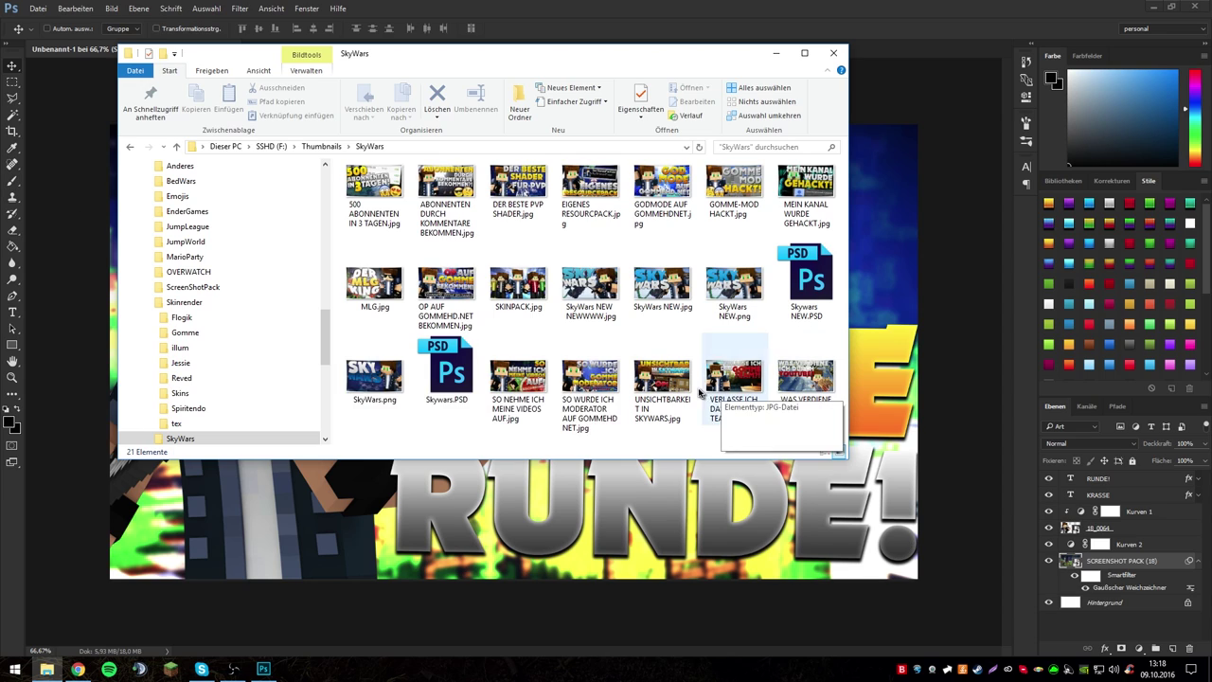
left_click(531, 379)
double_click(546, 378)
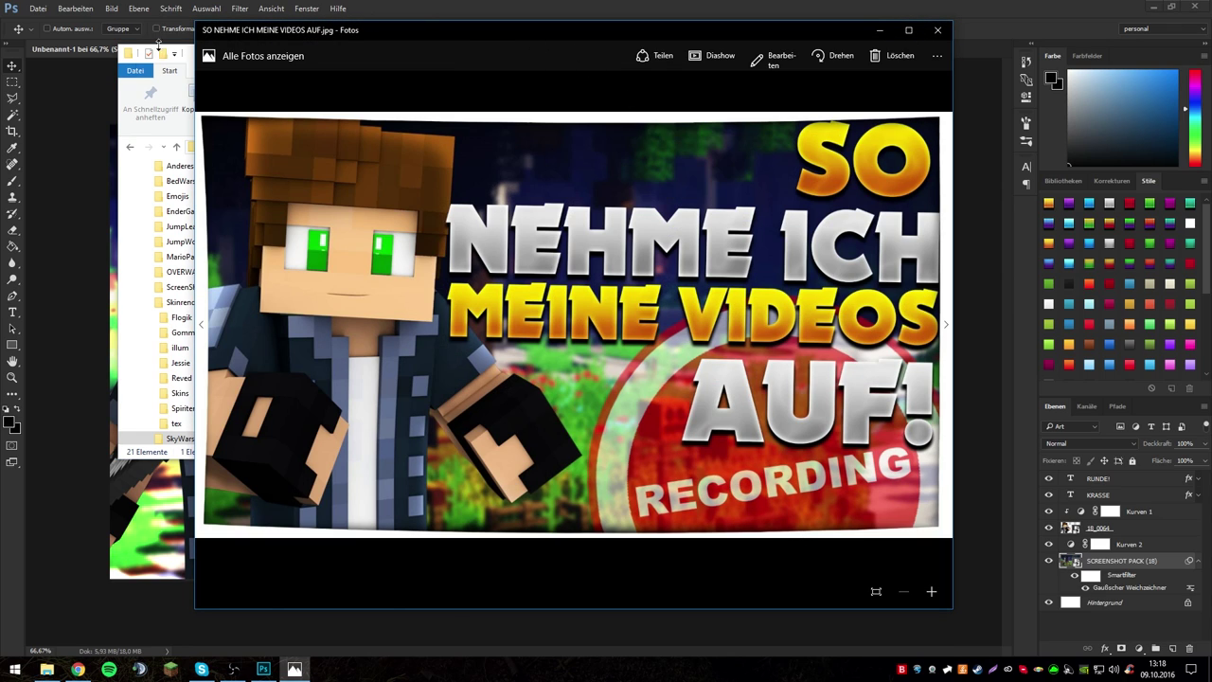
left_click(53, 237)
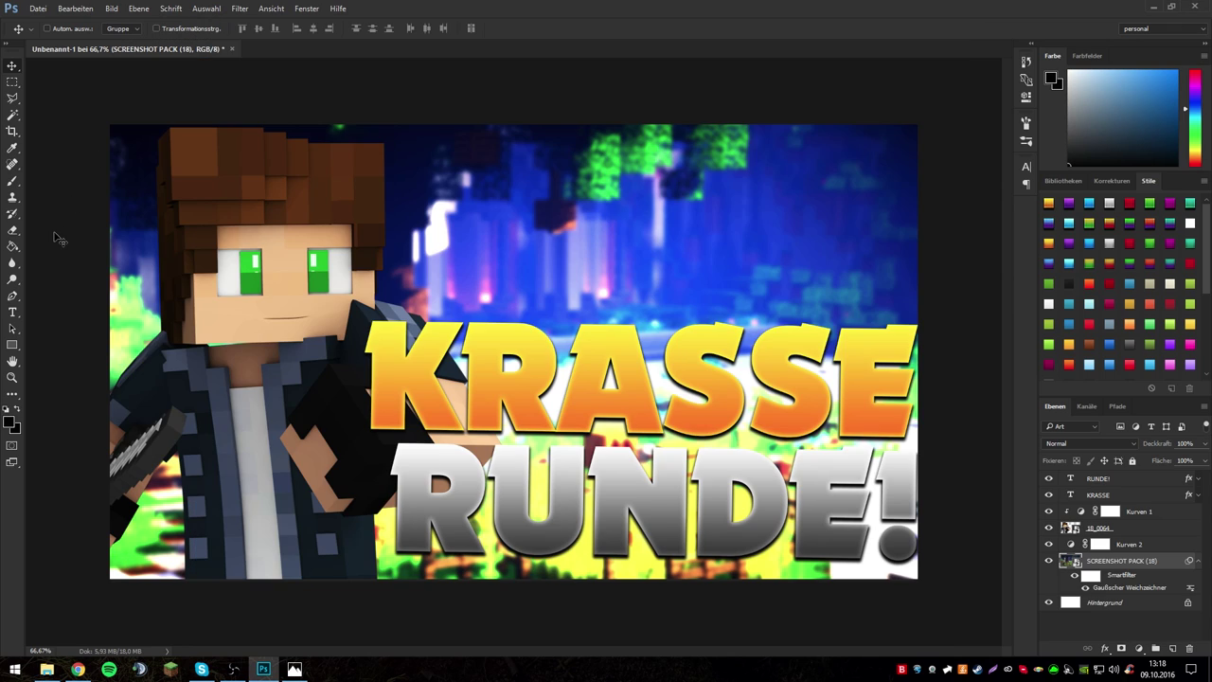
left_click(303, 672)
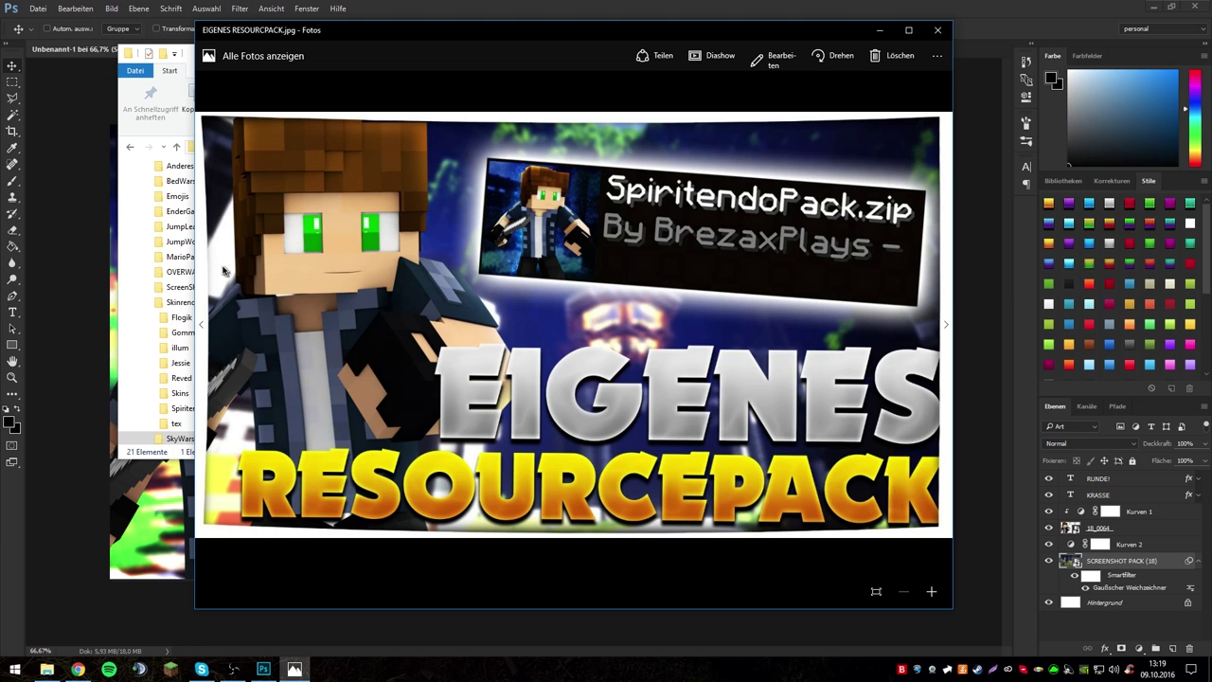
key("alt+F4")
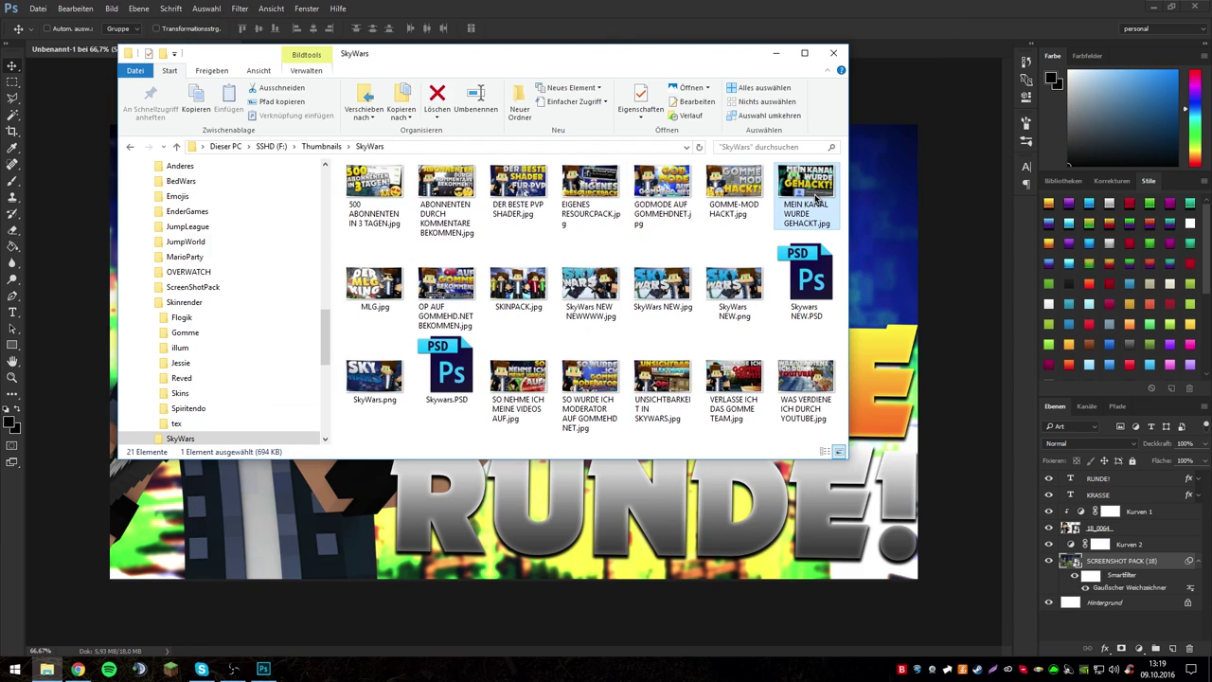
double_click(303, 187)
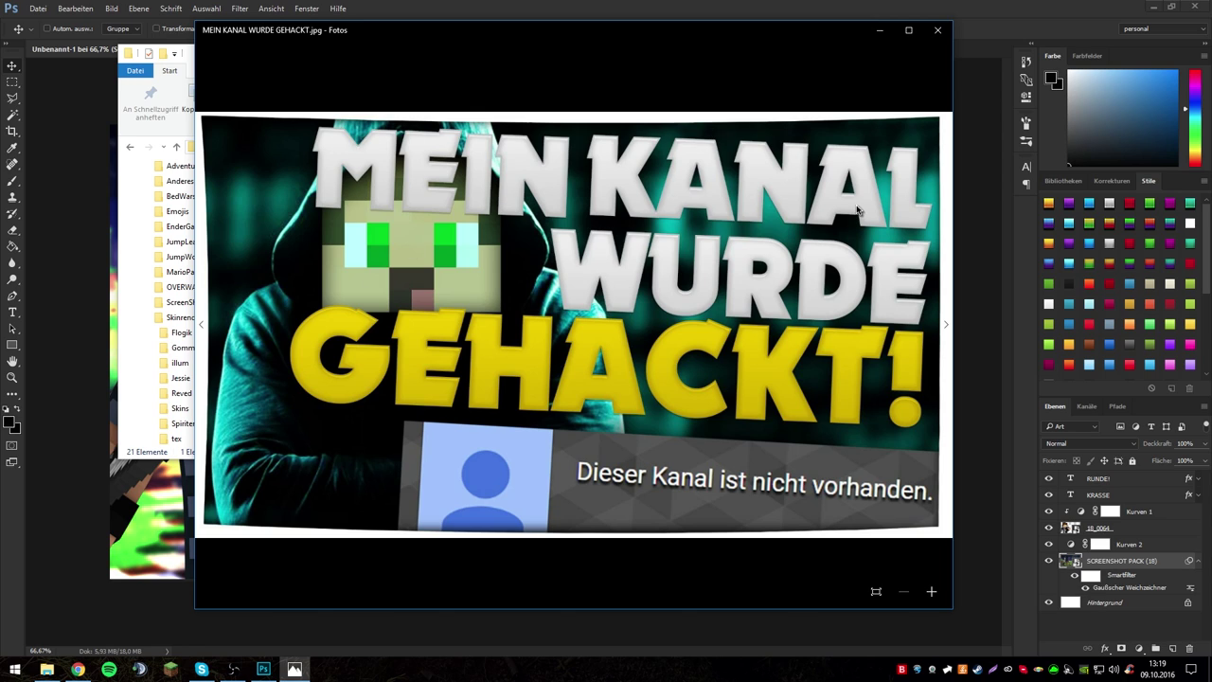
left_click(938, 30)
double_click(662, 379)
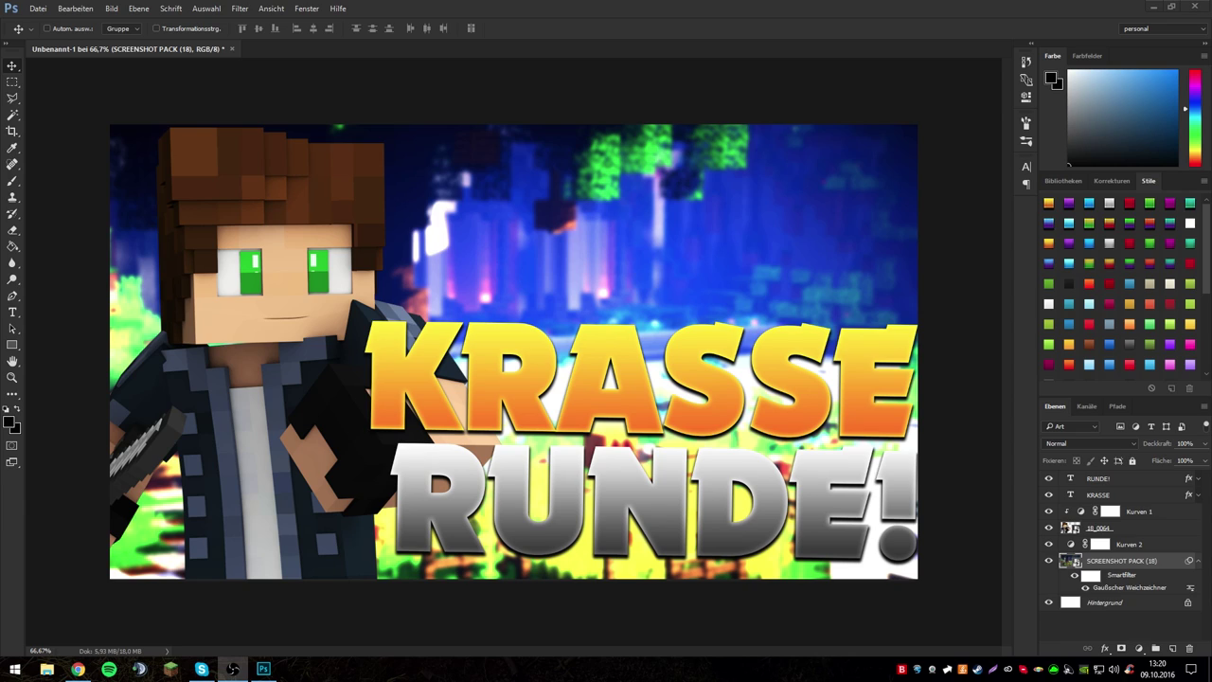
left_click(233, 669)
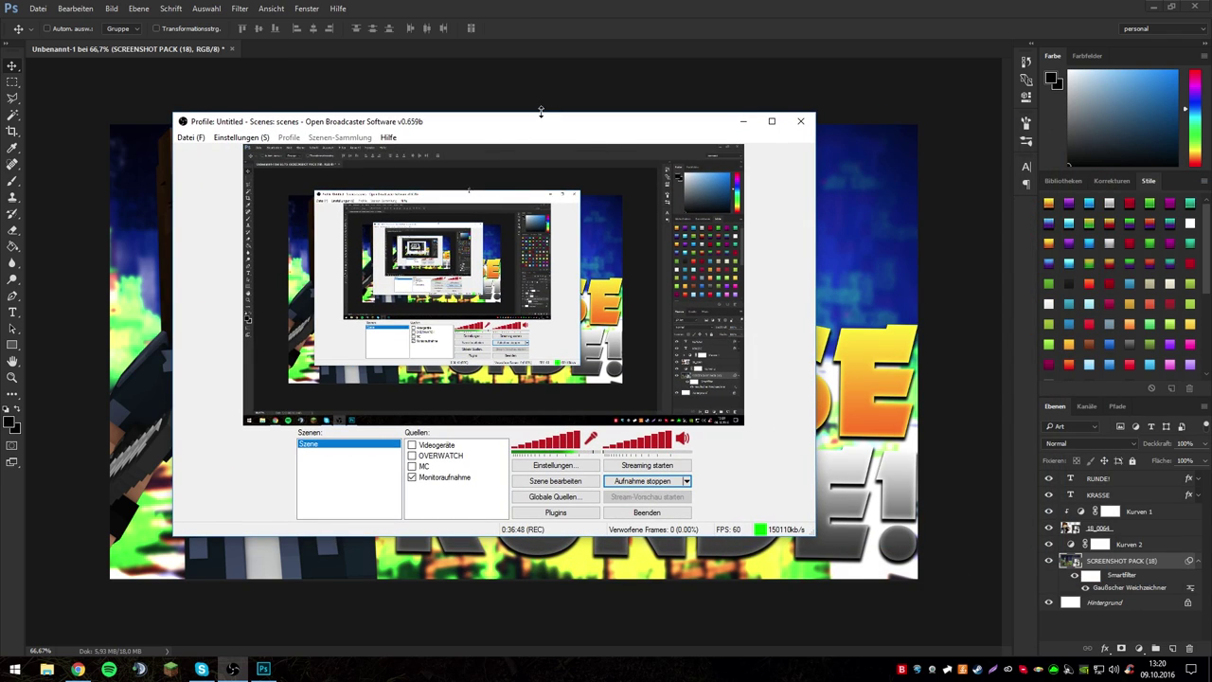
left_click(233, 668)
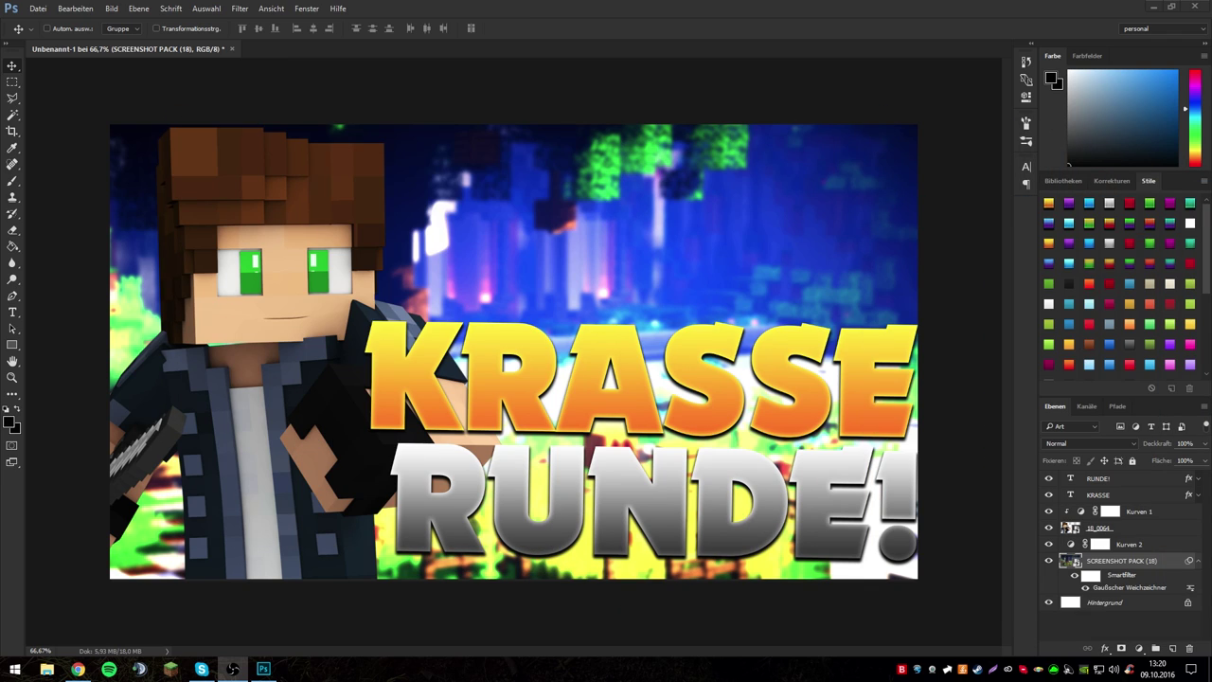